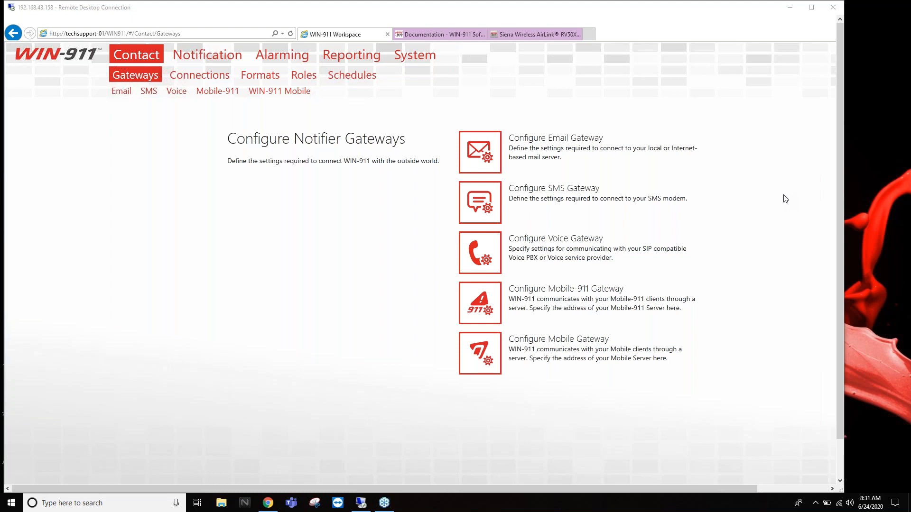
- Shrink the remote desktop session into a taller window
drag(534, 13, 513, 11)
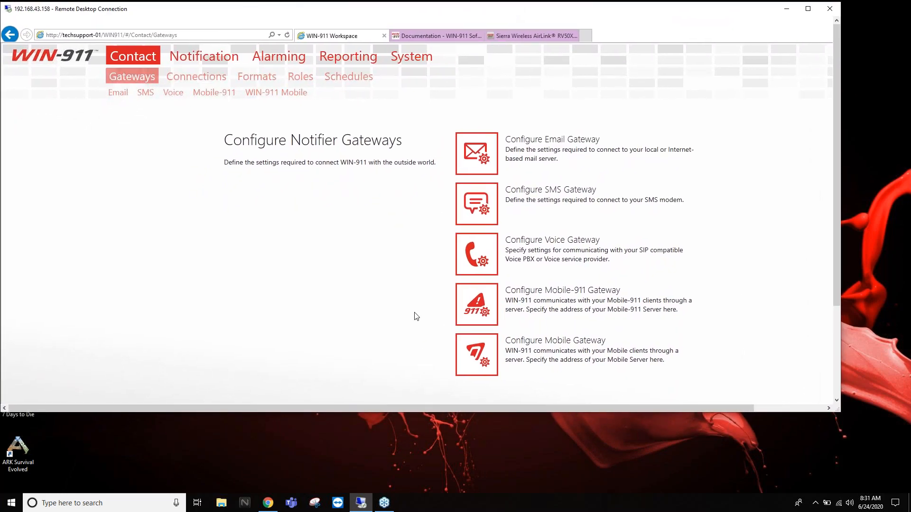
drag(408, 413, 406, 454)
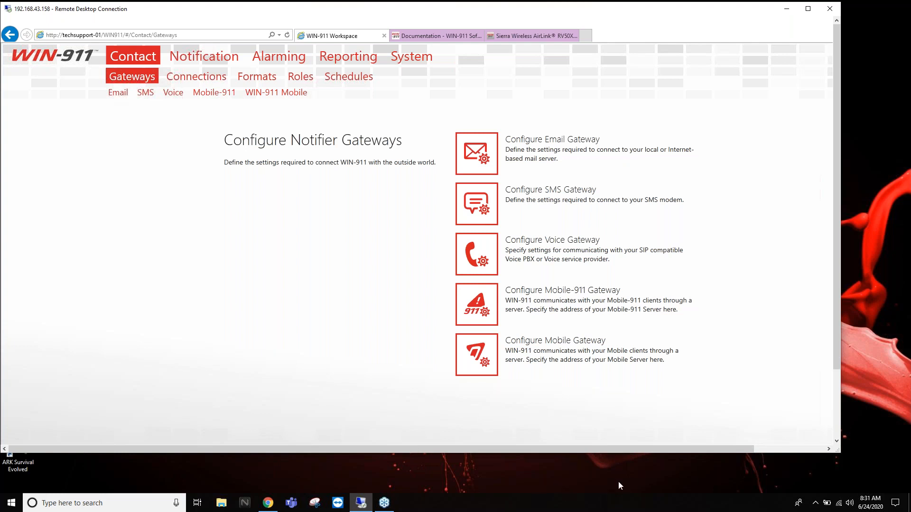
click(683, 440)
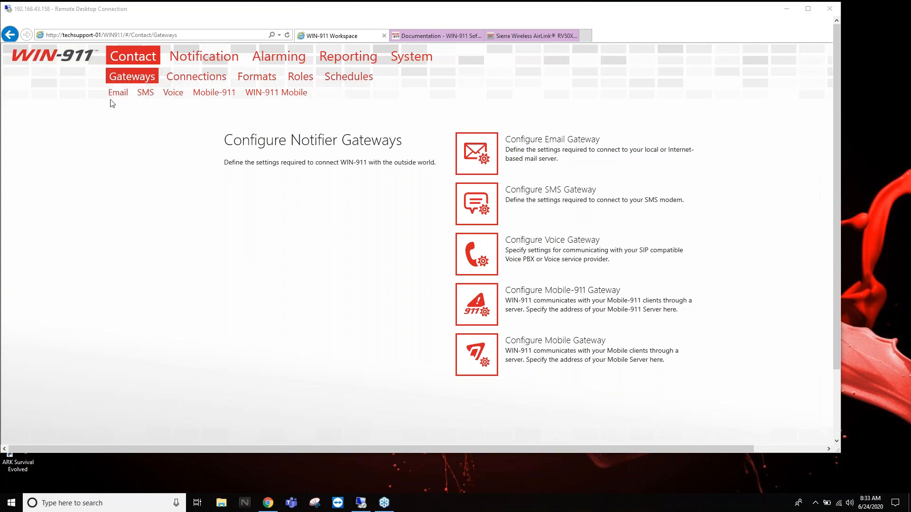
- Return the remote desktop to full screen and open the Email gateway settings
mouse_move(195, 11)
mouse_down()
mouse_move(198, 29)
mouse_move(200, 12)
mouse_up()
double_click(200, 12)
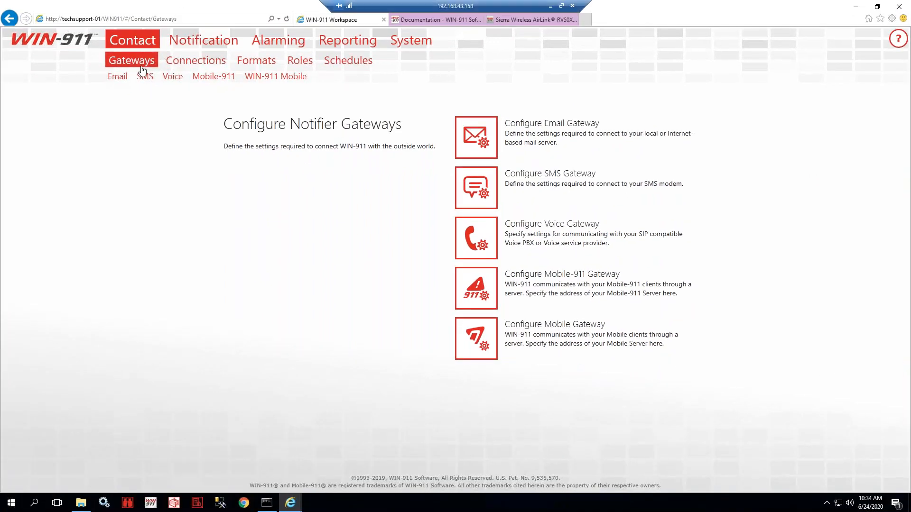
click(118, 77)
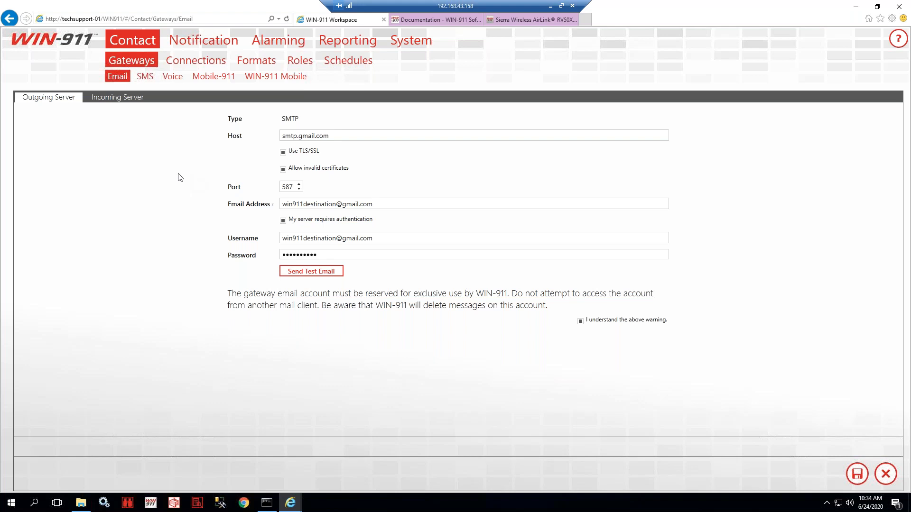
- Review the Email gateway's Host value smtp.gmail.com and the sender email address
click(349, 135)
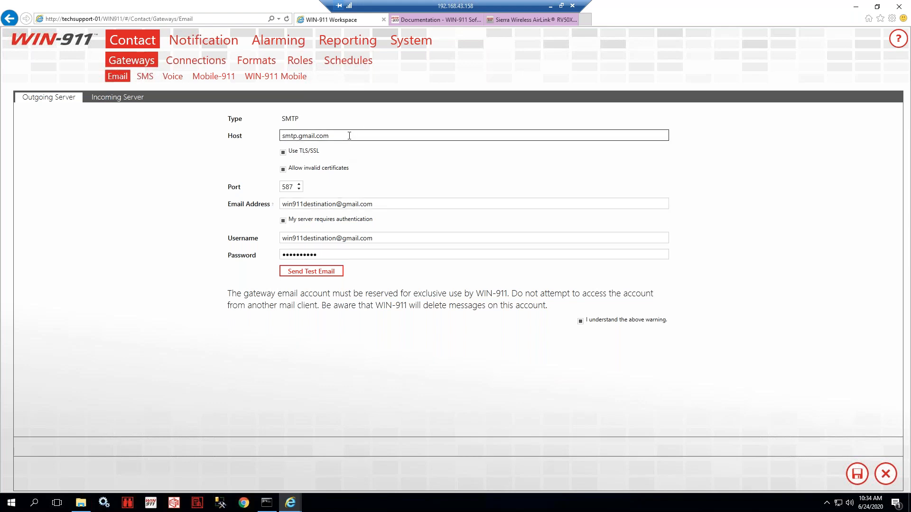
drag(349, 136, 280, 129)
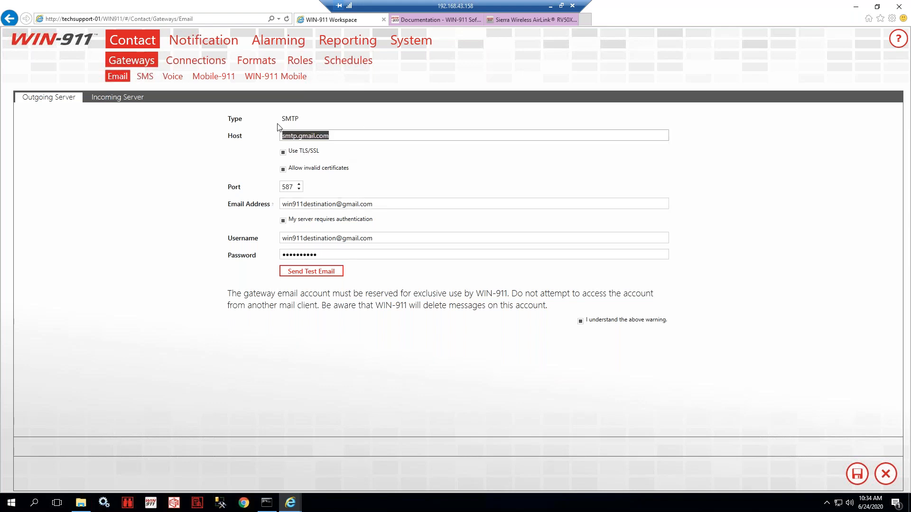
click(340, 136)
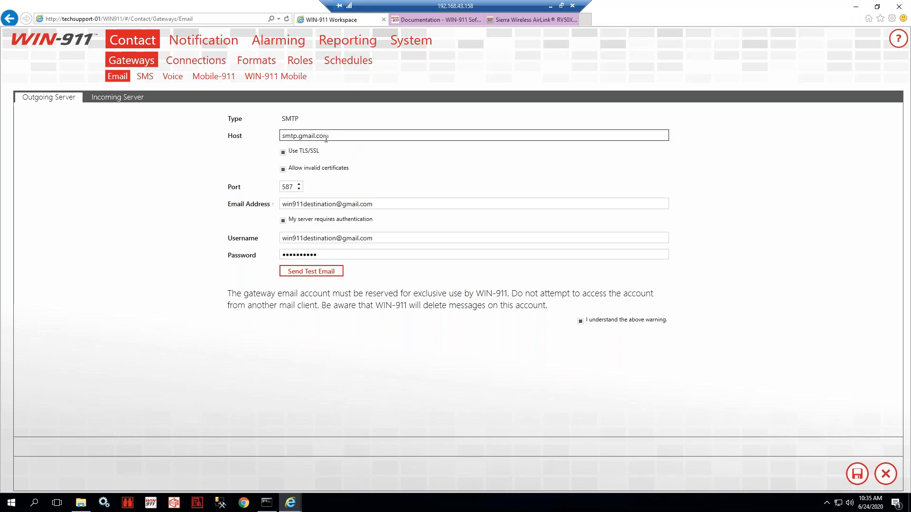
drag(332, 136, 173, 141)
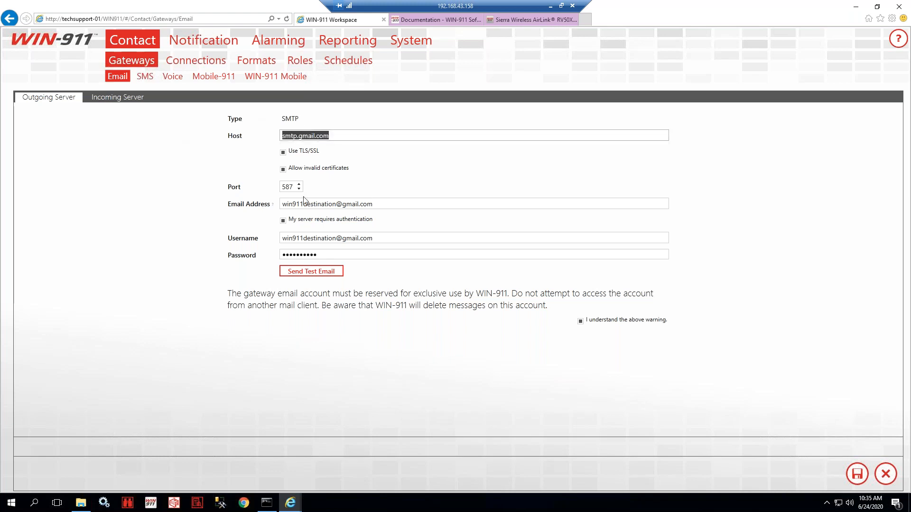
drag(378, 205, 176, 199)
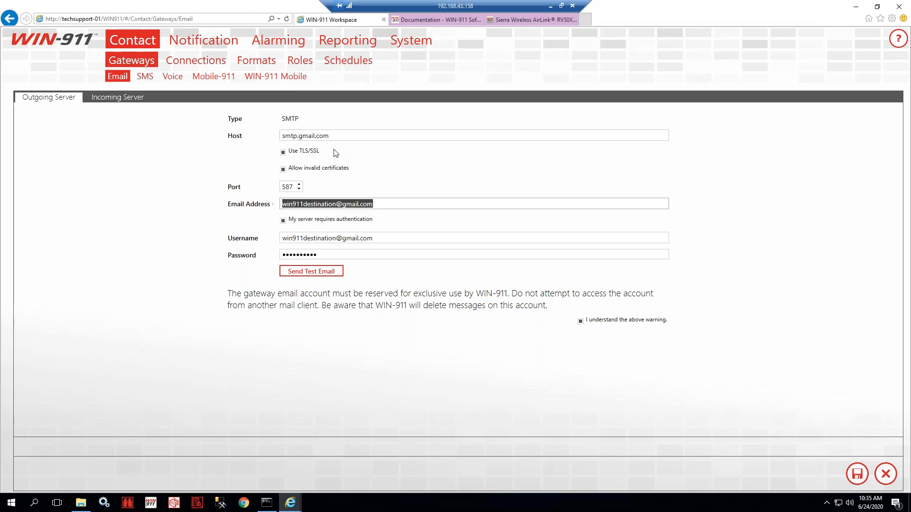
drag(333, 136, 263, 125)
triple_click(312, 136)
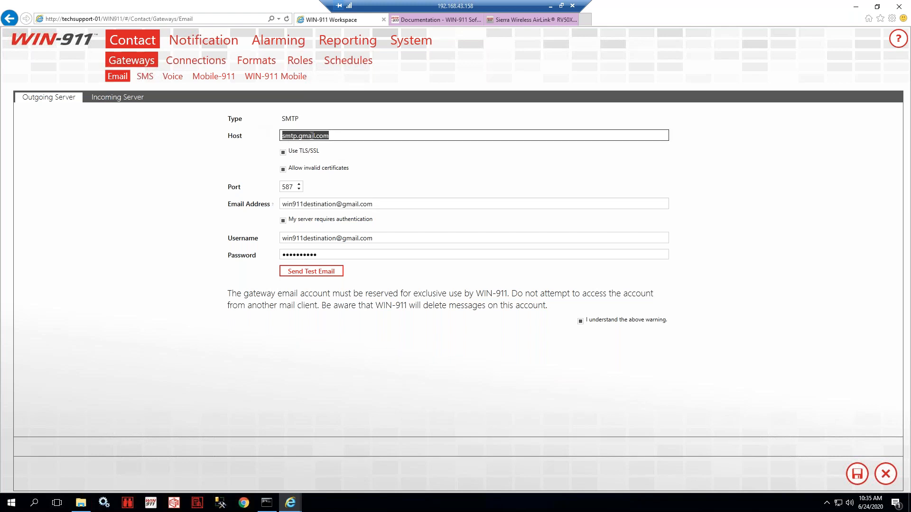
click(287, 137)
drag(337, 135, 253, 136)
- In a new tab, search Bing for 'what is googles smtp server'
click(584, 20)
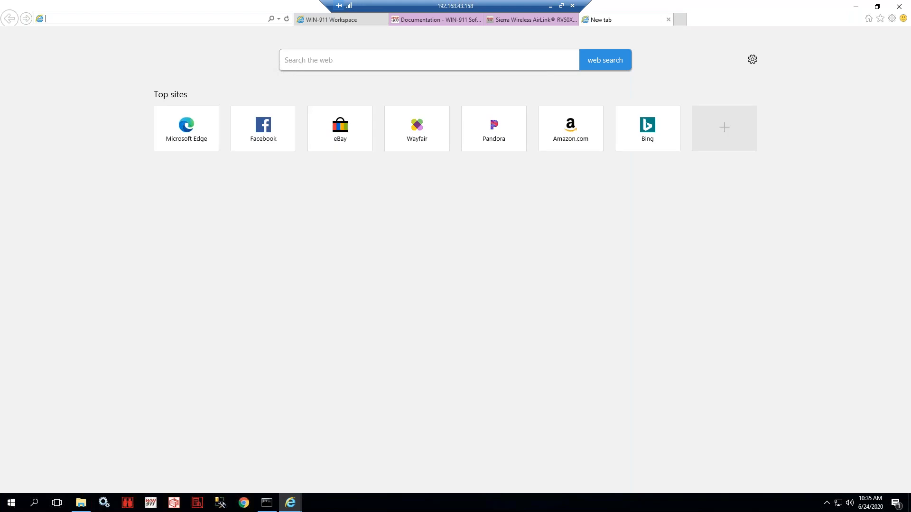
click(333, 58)
text(what is googles smtp server)
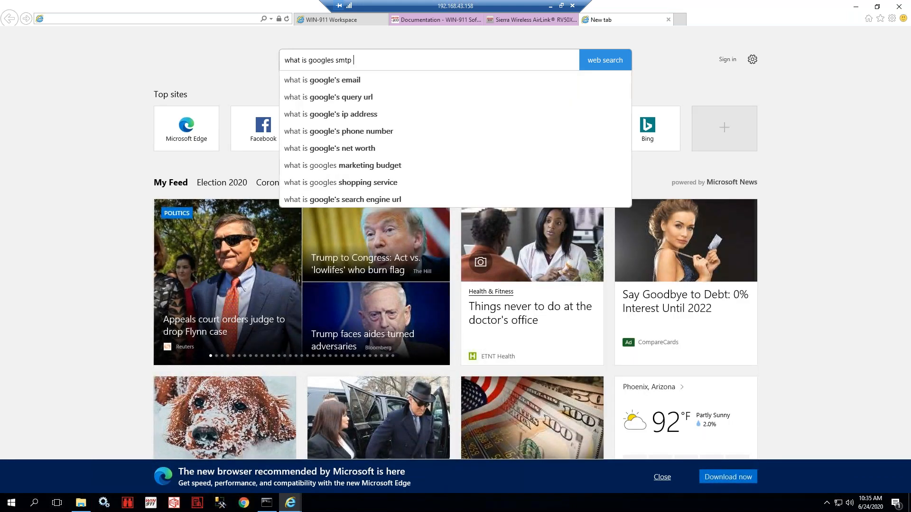
key(Return)
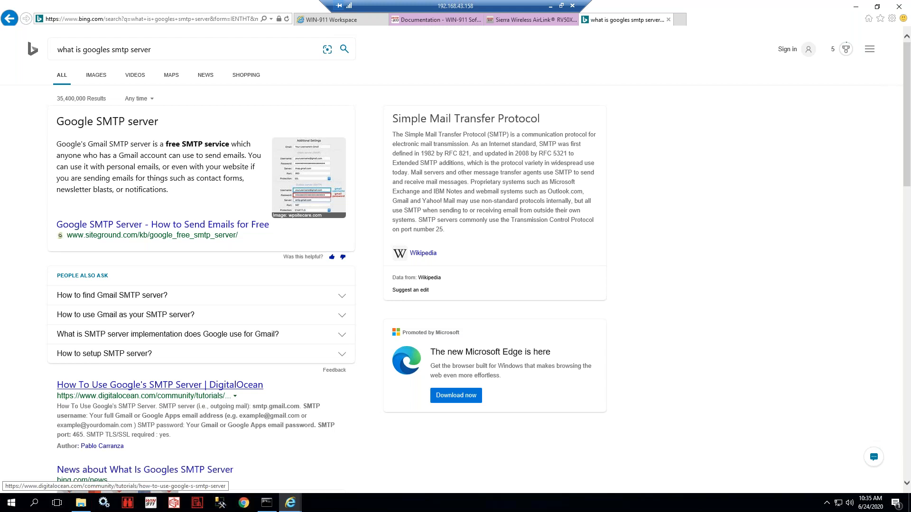
scroll(157, 385, down, 9)
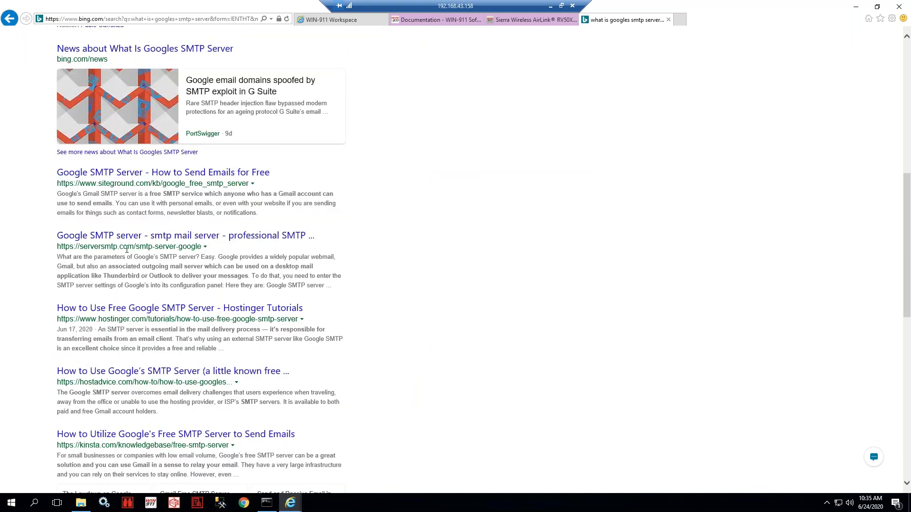
scroll(126, 250, up, 9)
- Check the SiteGround article for smtp.gmail.com and its SSL/TLS ports, then close the tab
click(141, 226)
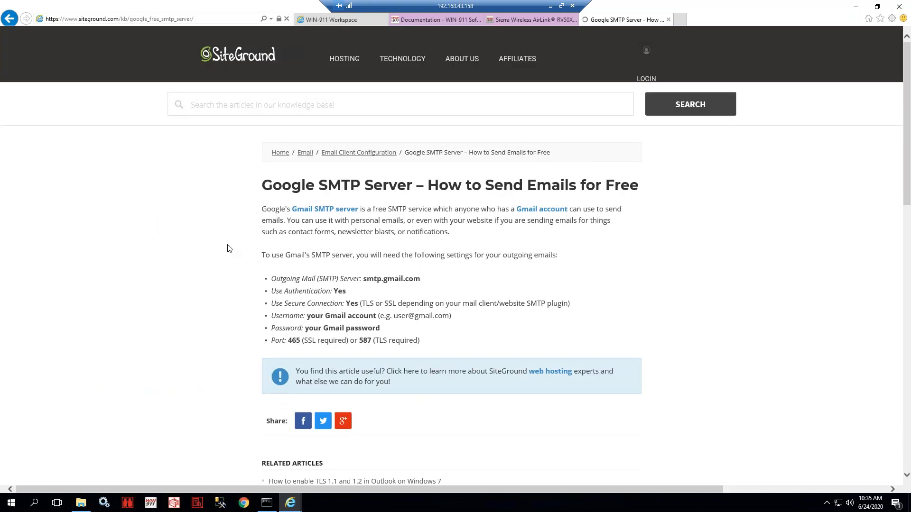
scroll(227, 248, down, 3)
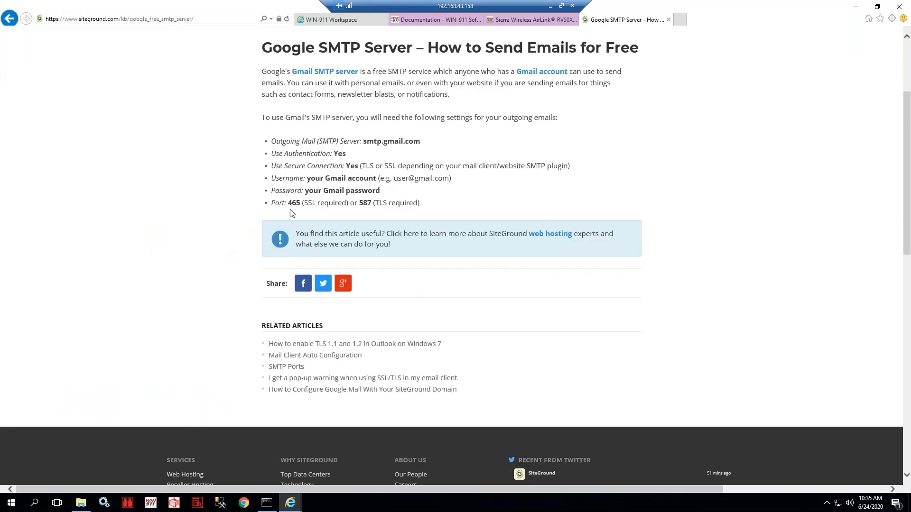
drag(288, 203, 389, 199)
drag(273, 141, 341, 141)
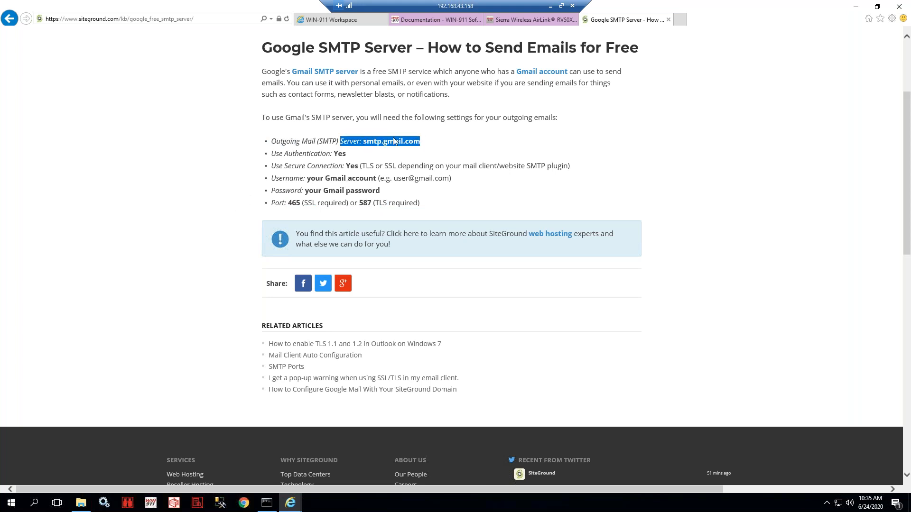
click(668, 20)
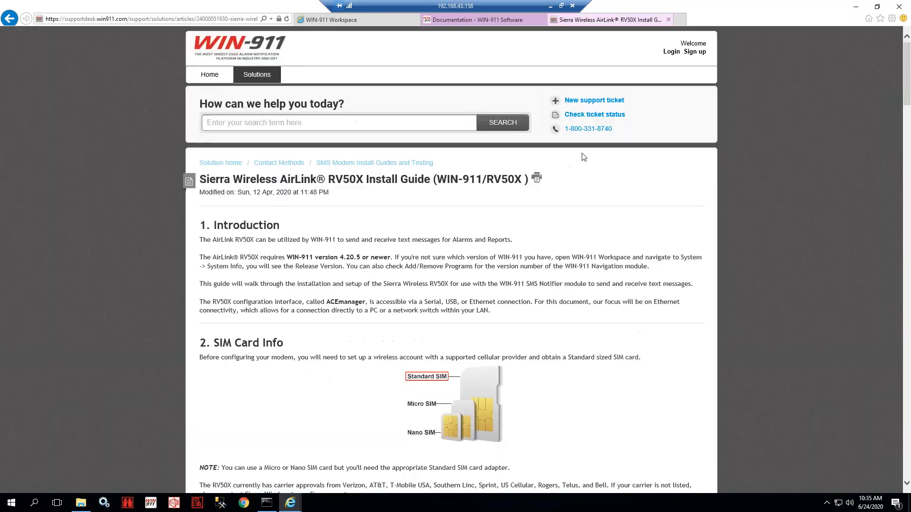
- Back in WIN-911 Workspace, review the Email gateway's Host and Email Address values
click(342, 21)
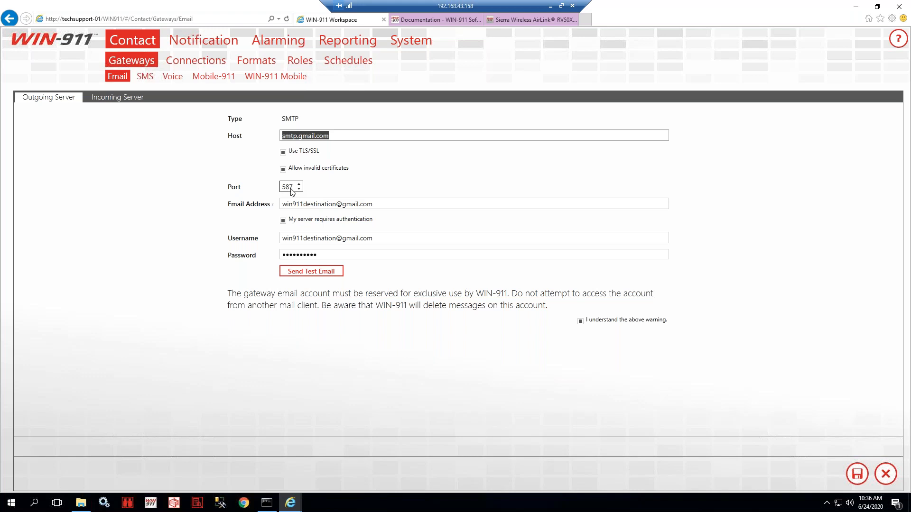
click(561, 135)
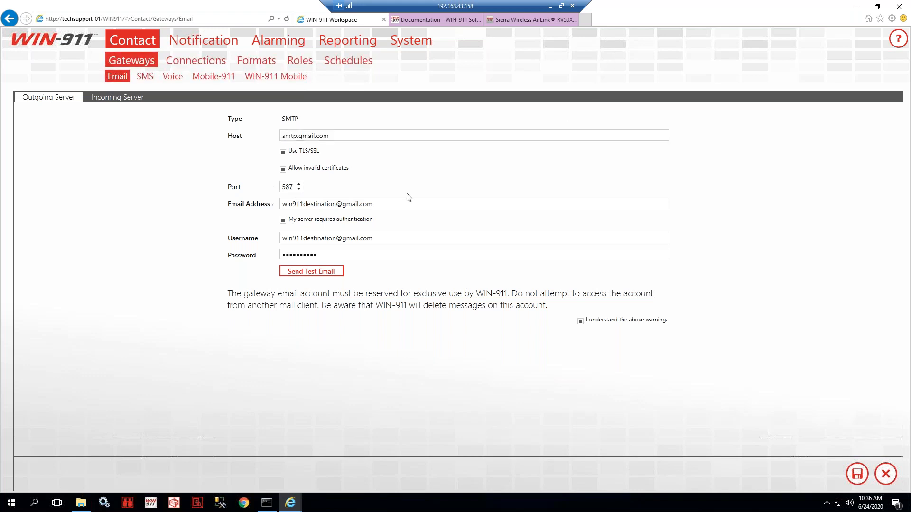
drag(392, 205, 247, 209)
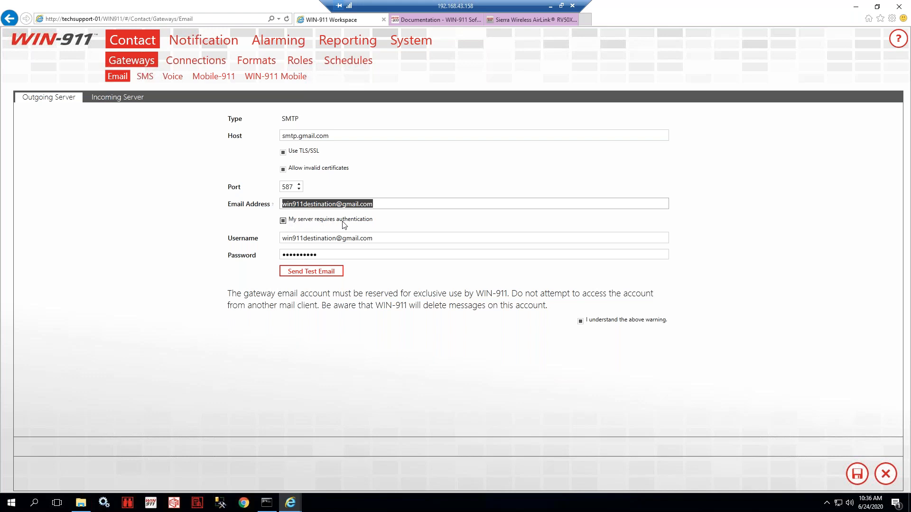
- Keep server authentication enabled and check the Email Address and Password fields
click(387, 204)
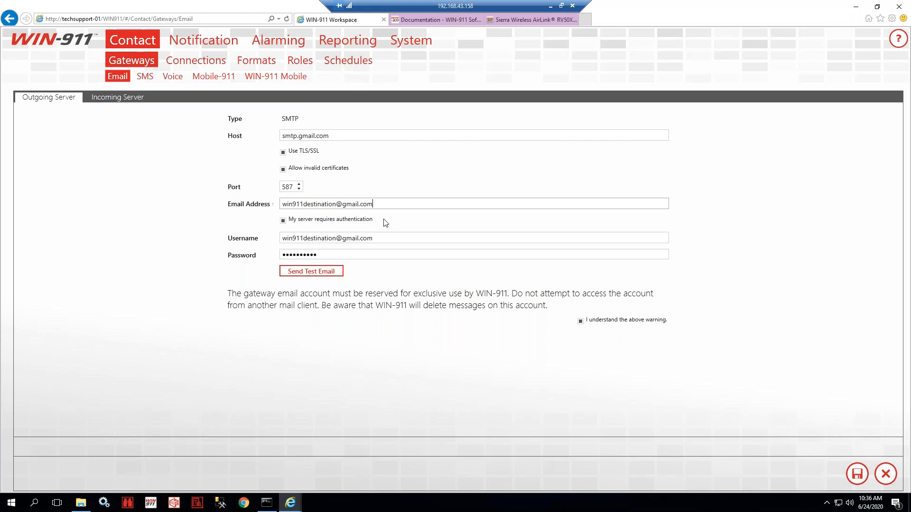
click(283, 220)
click(283, 220)
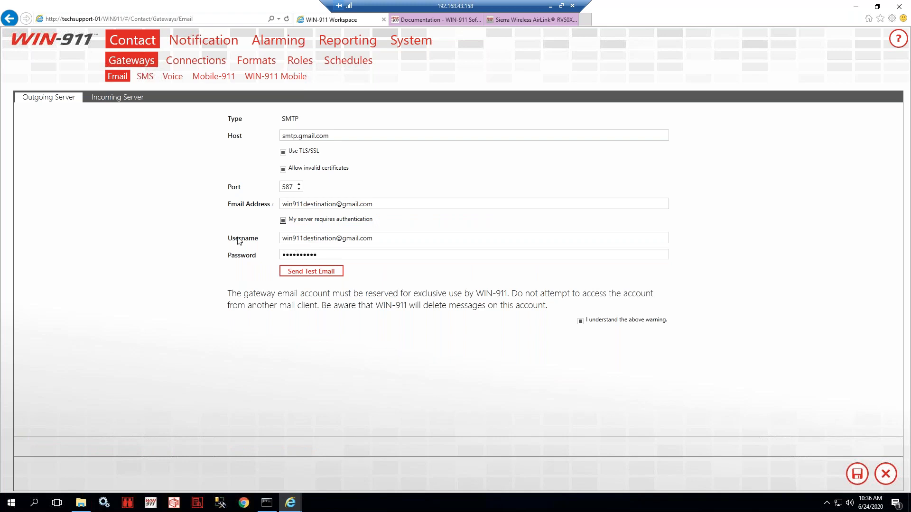
click(283, 251)
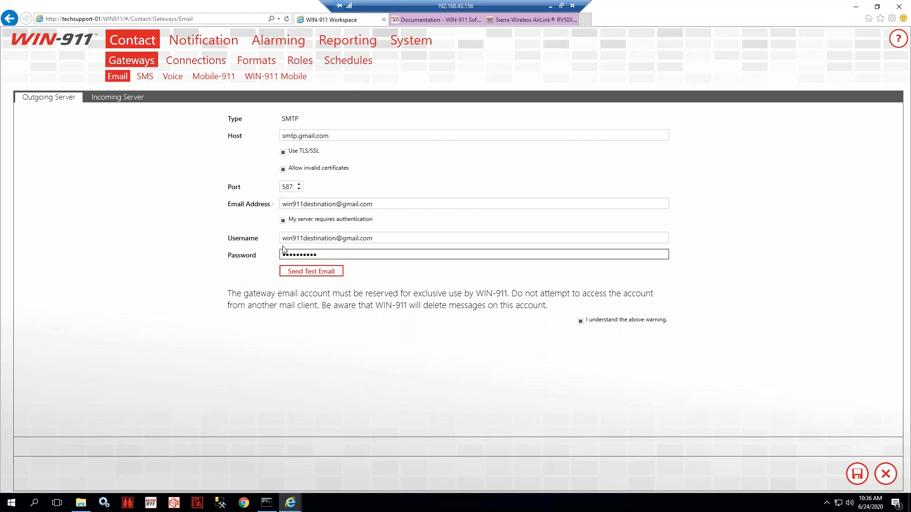
drag(374, 204, 271, 211)
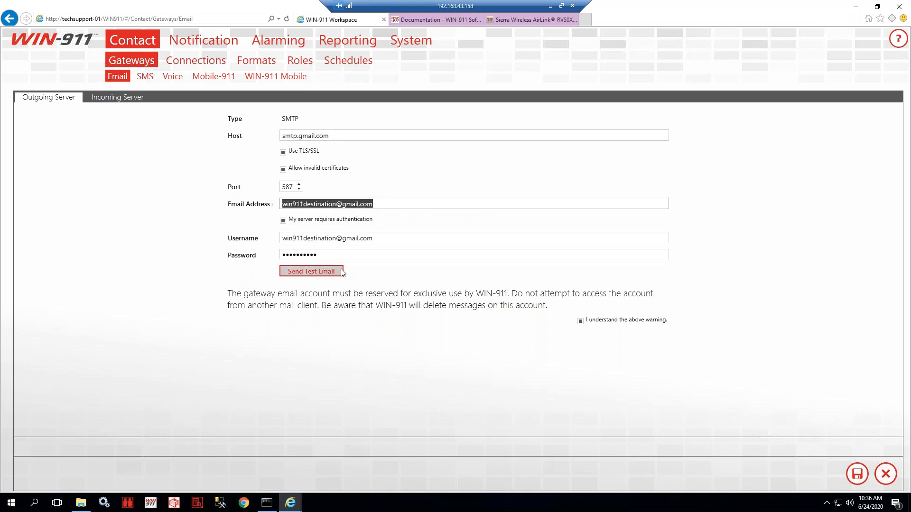
drag(525, 254, 220, 257)
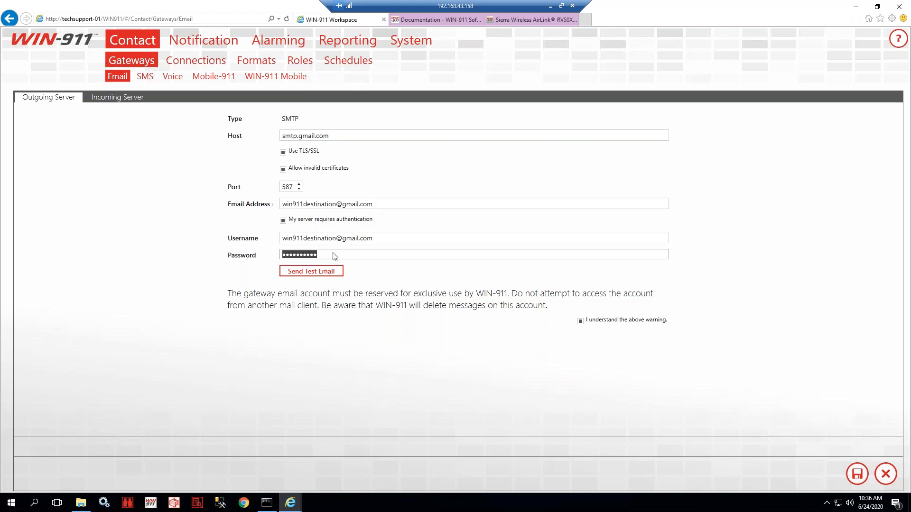
- Enter the gateway account's email address as the Username
click(401, 239)
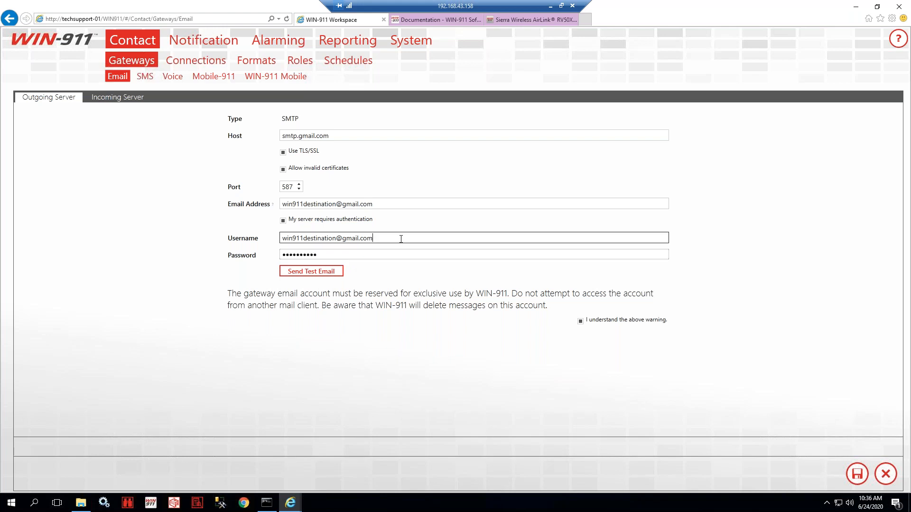
drag(388, 237, 259, 232)
click(275, 254)
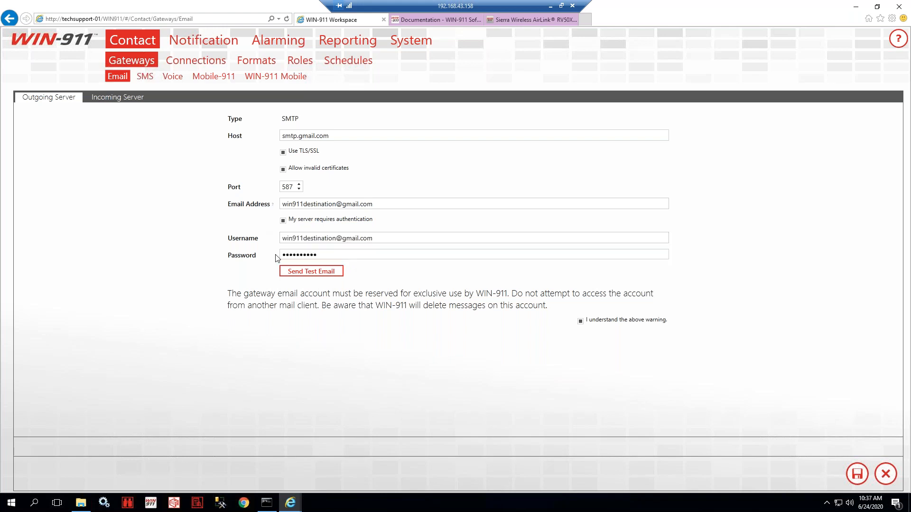
click(390, 237)
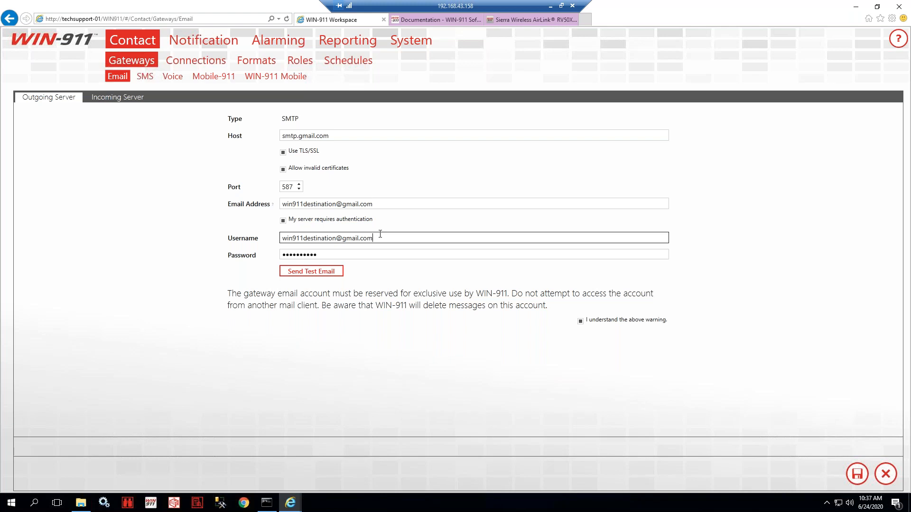
click(434, 386)
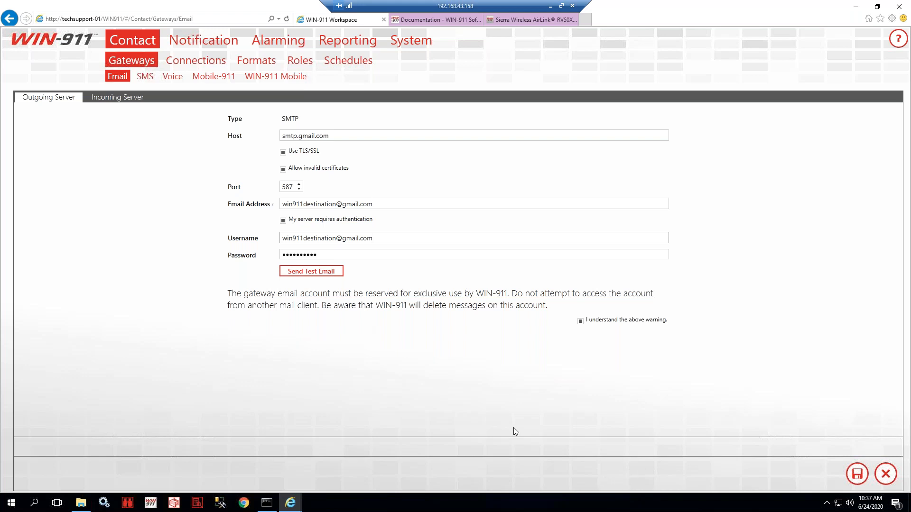
- Send a test email to the gateway account's address and dismiss the Success message
click(304, 275)
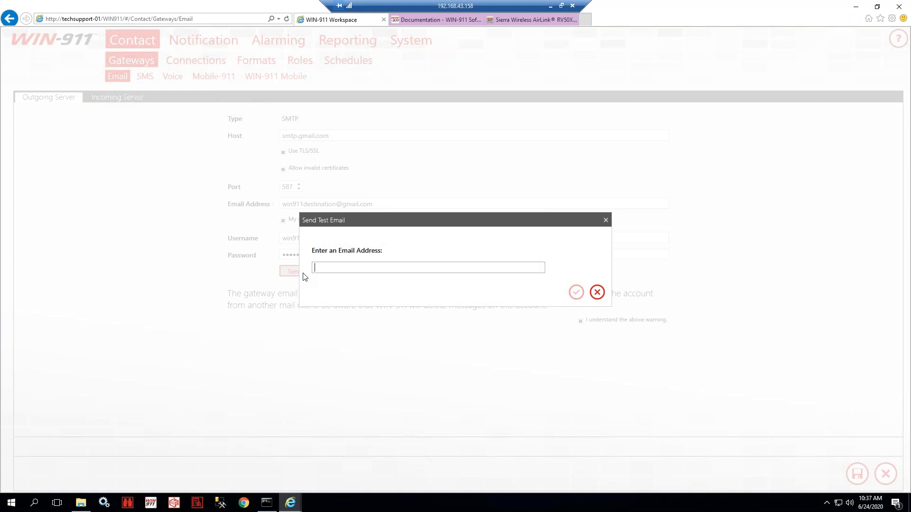
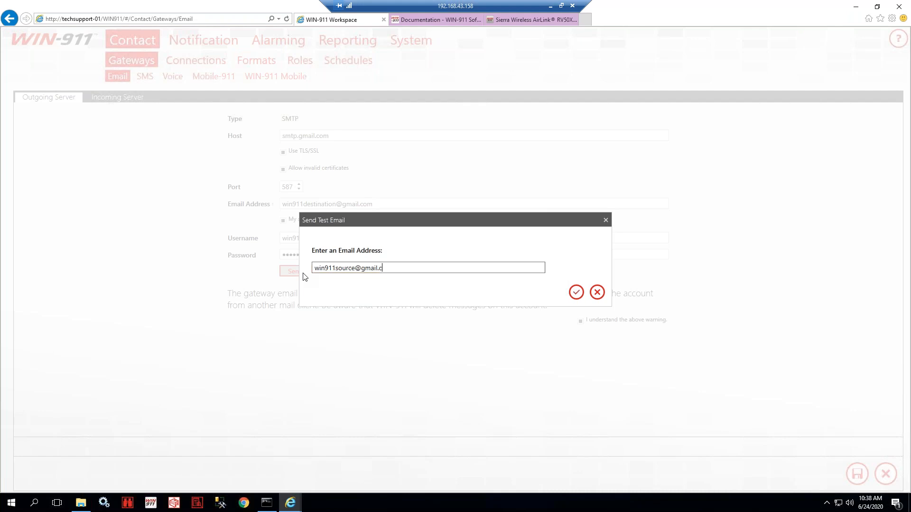
click(575, 292)
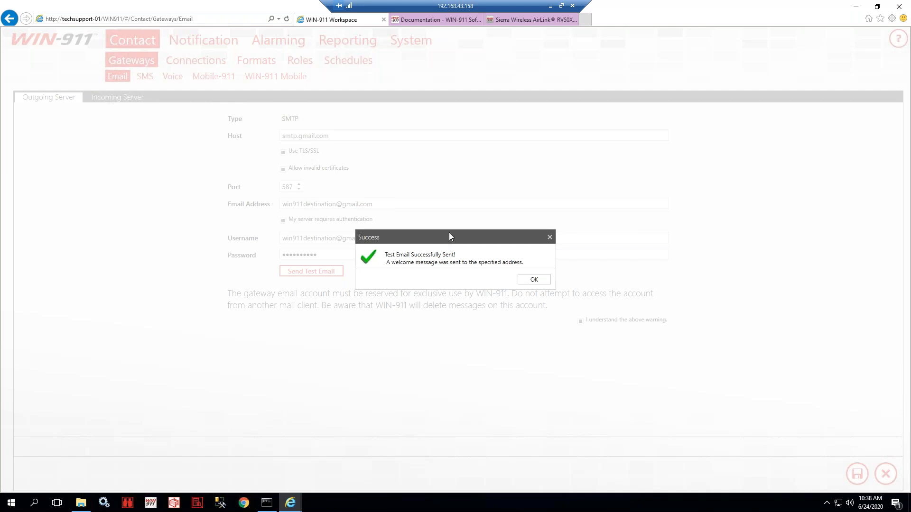
click(533, 279)
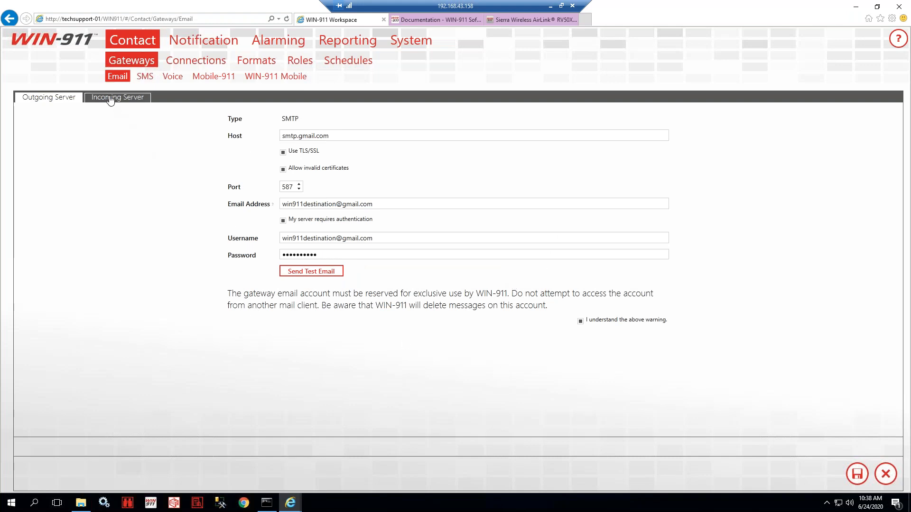
- On the Incoming Server tab, keep incoming email enabled with type POP3 and host pop.gmail.com
click(110, 100)
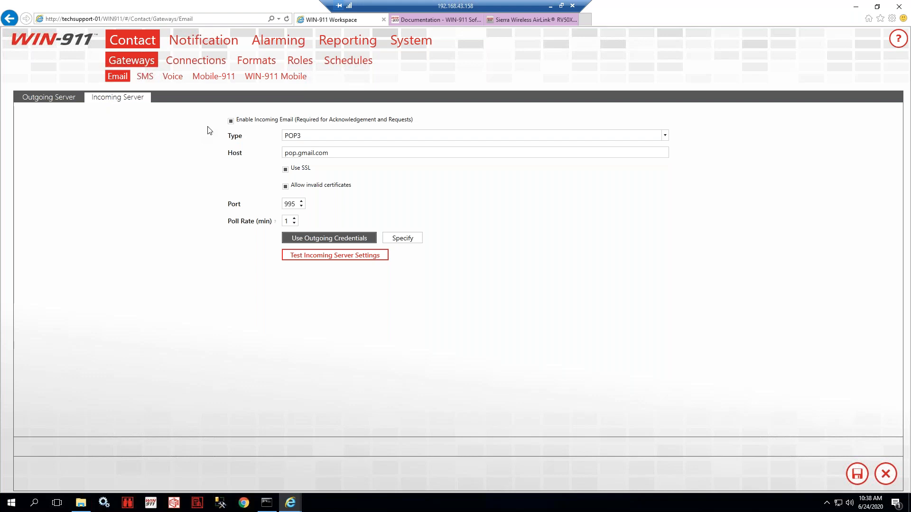
click(232, 122)
click(231, 121)
click(663, 136)
click(663, 136)
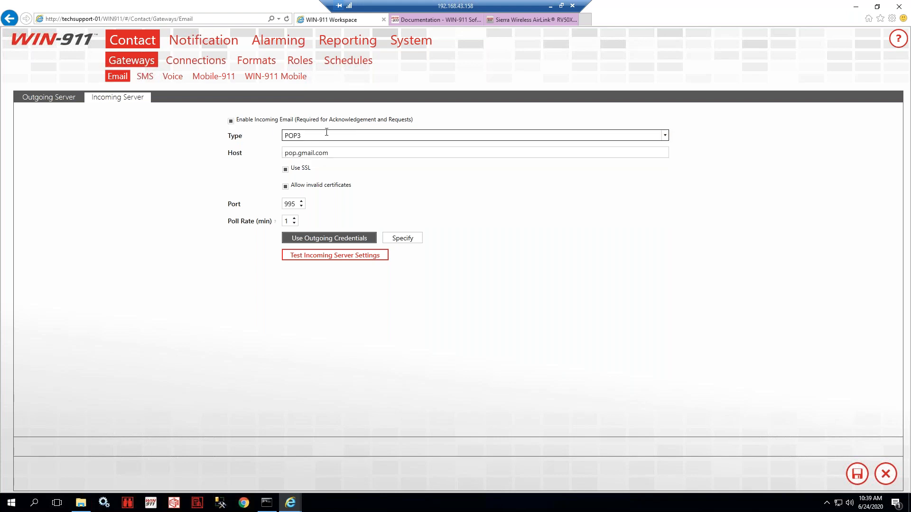
click(359, 170)
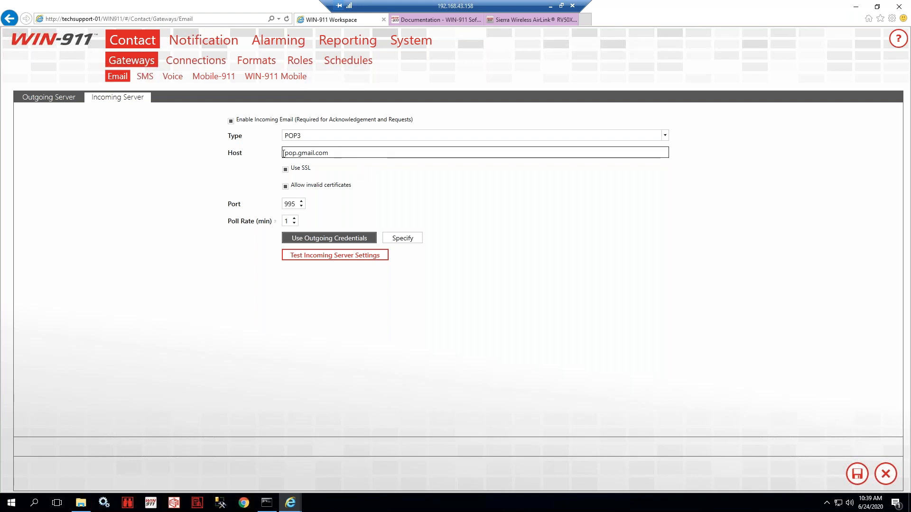
drag(332, 153, 260, 149)
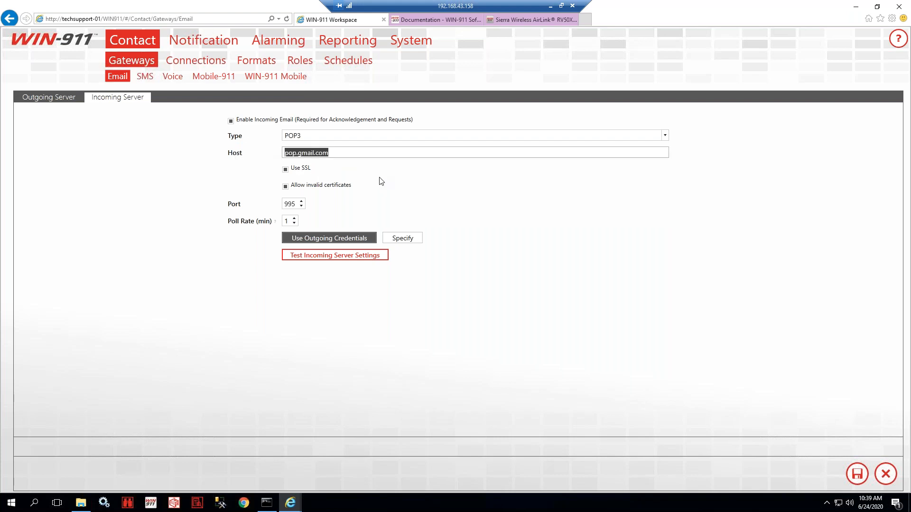
click(348, 157)
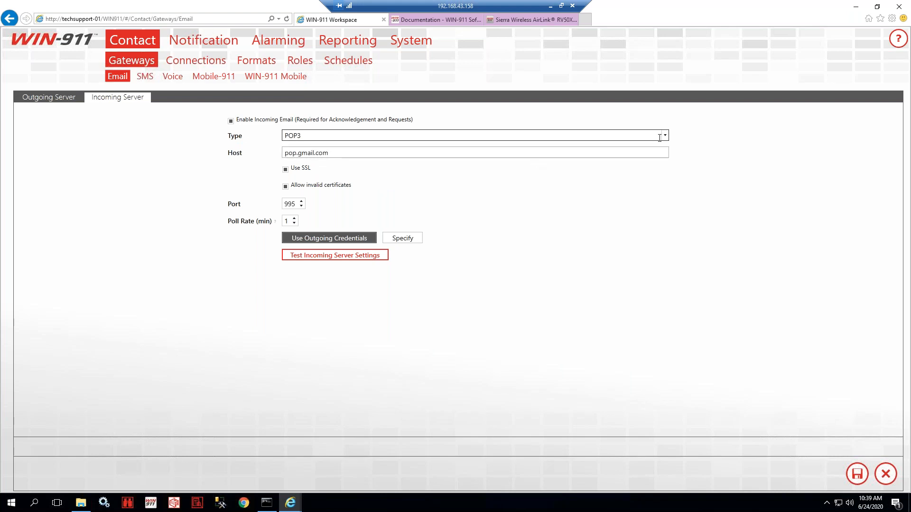
click(313, 136)
click(392, 189)
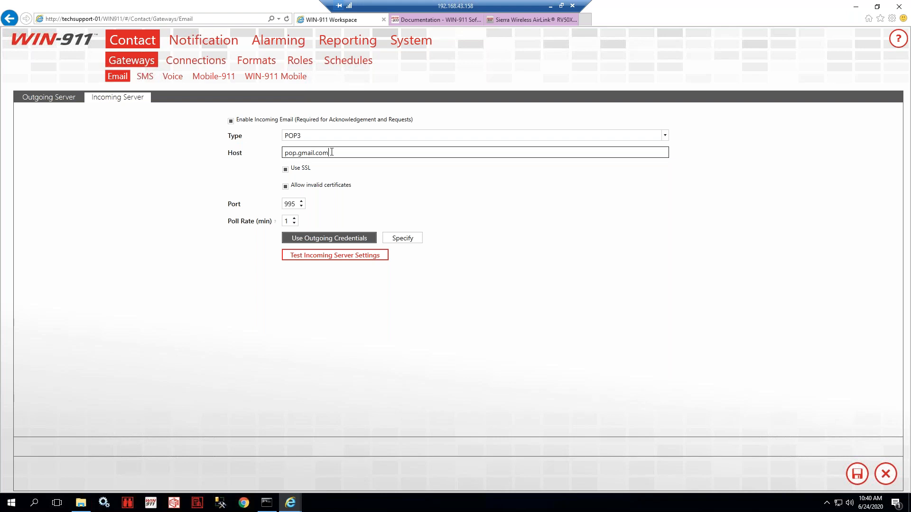
click(286, 188)
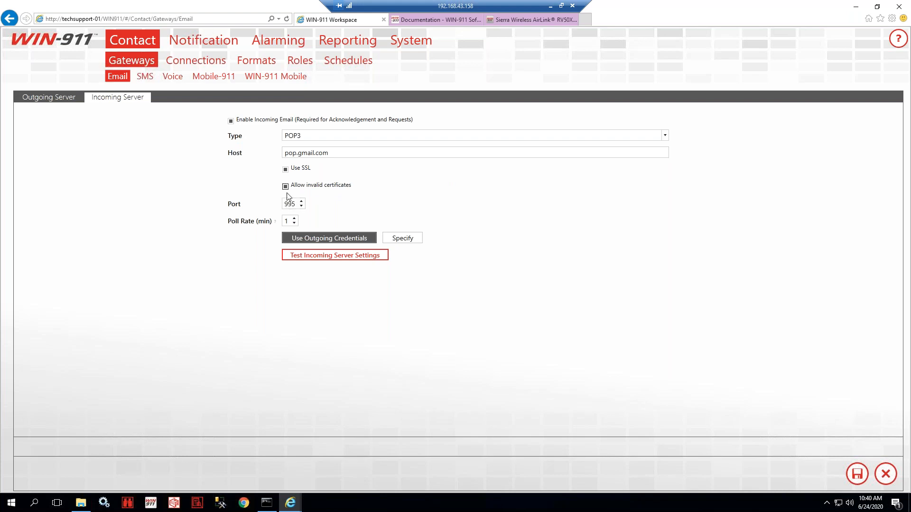
click(286, 187)
drag(285, 205, 306, 209)
click(368, 191)
mouse_move(255, 223)
click(343, 238)
click(67, 98)
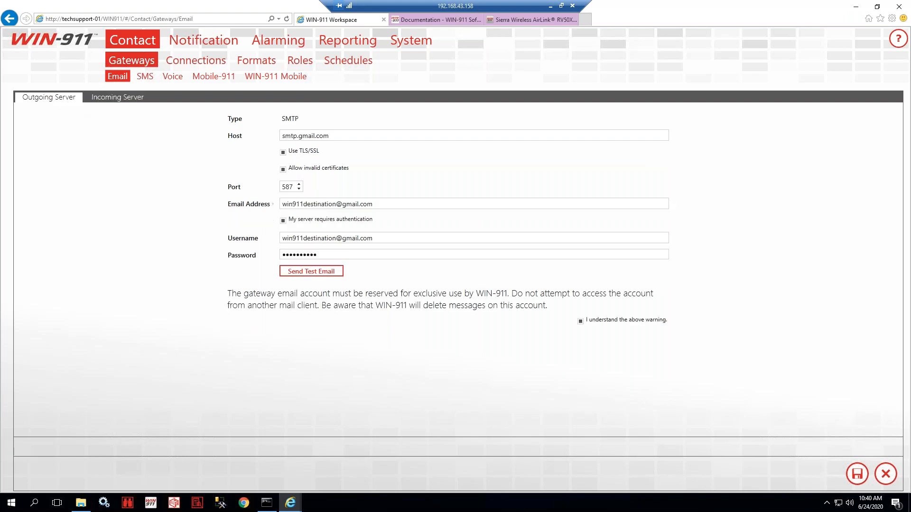
click(121, 100)
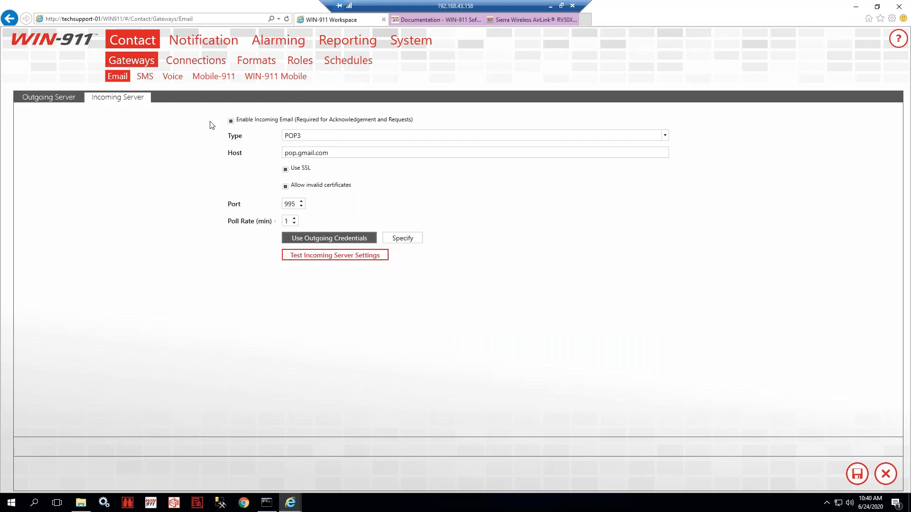
- Run the incoming POP3 server test, dismiss the Success message, and return to Outgoing Server
click(338, 258)
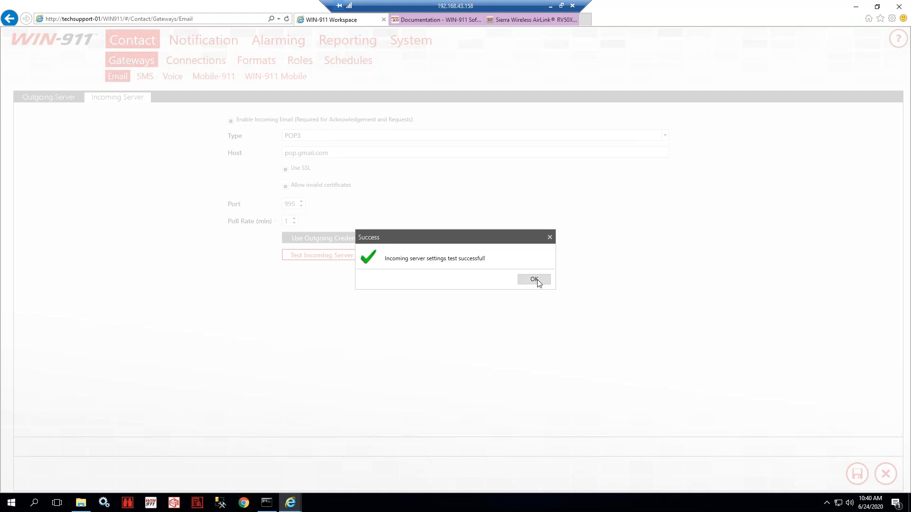
click(534, 279)
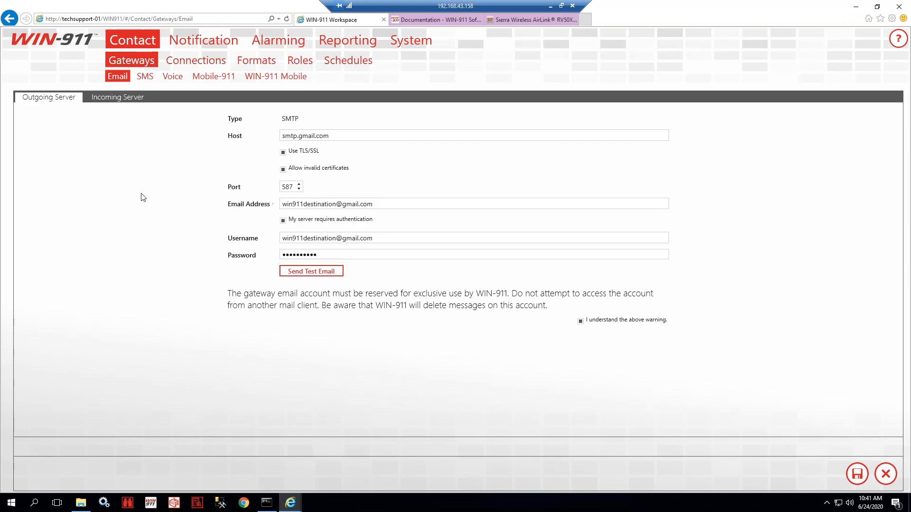
click(122, 99)
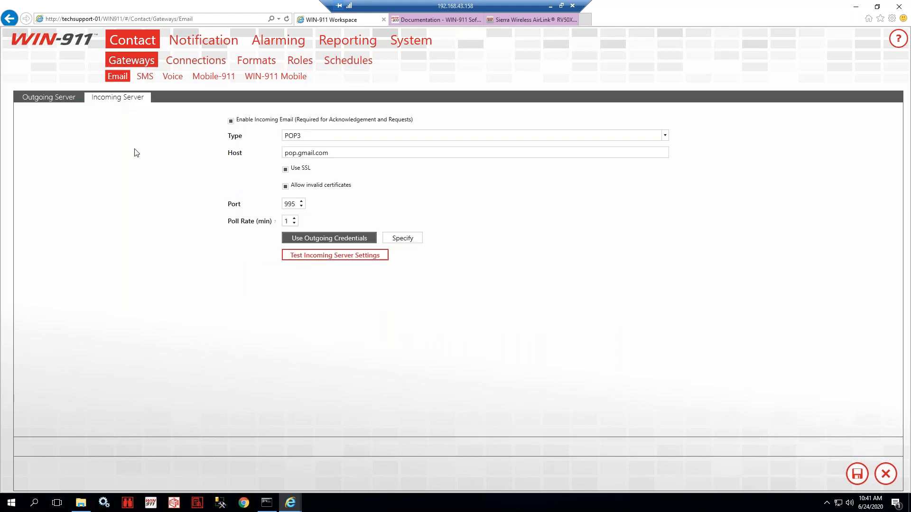
click(53, 101)
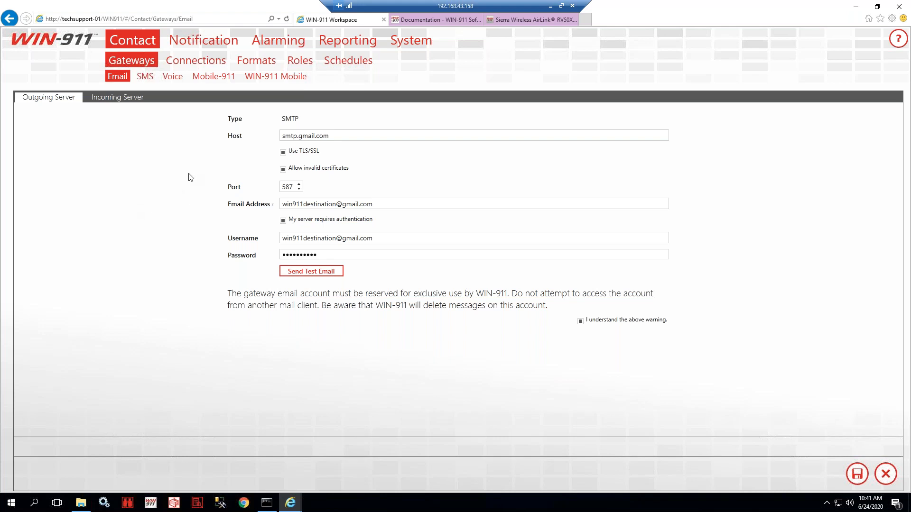
- Open Contact > Gateways > SMS and choose Serial as the modem connection type
click(143, 78)
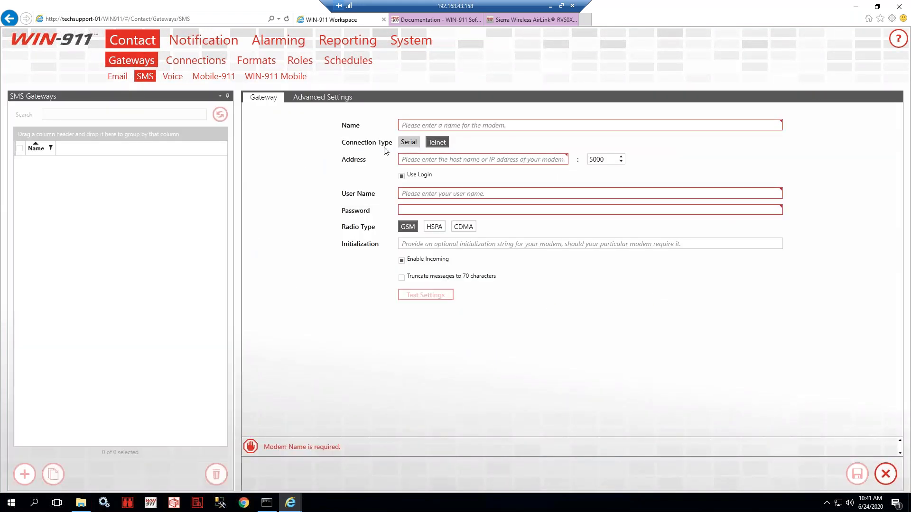
click(409, 142)
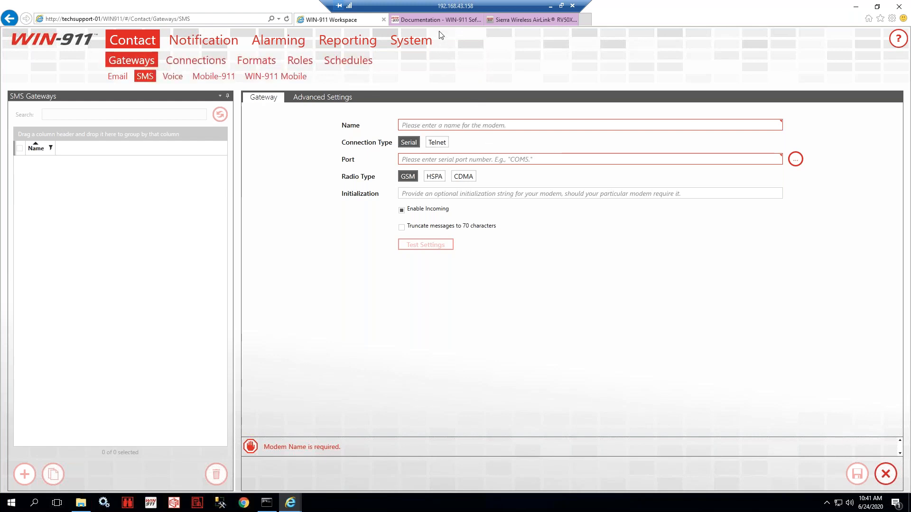
- Go to the WIN-911 support knowledge base home and scroll to the Contact Methods SMS modem guides
click(438, 19)
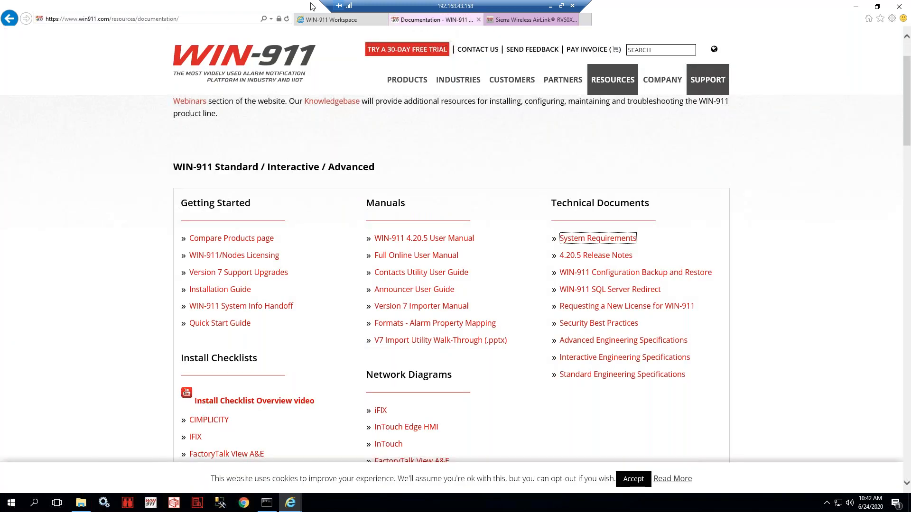
mouse_move(708, 83)
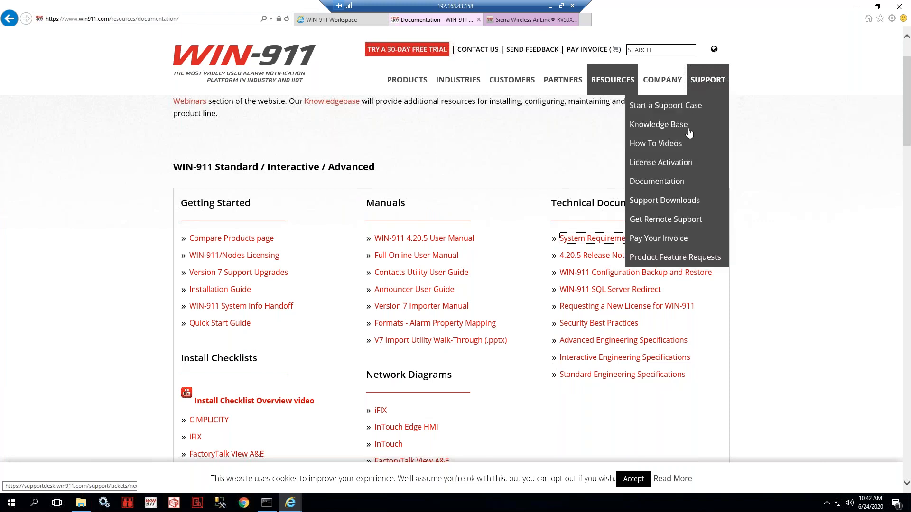
click(529, 20)
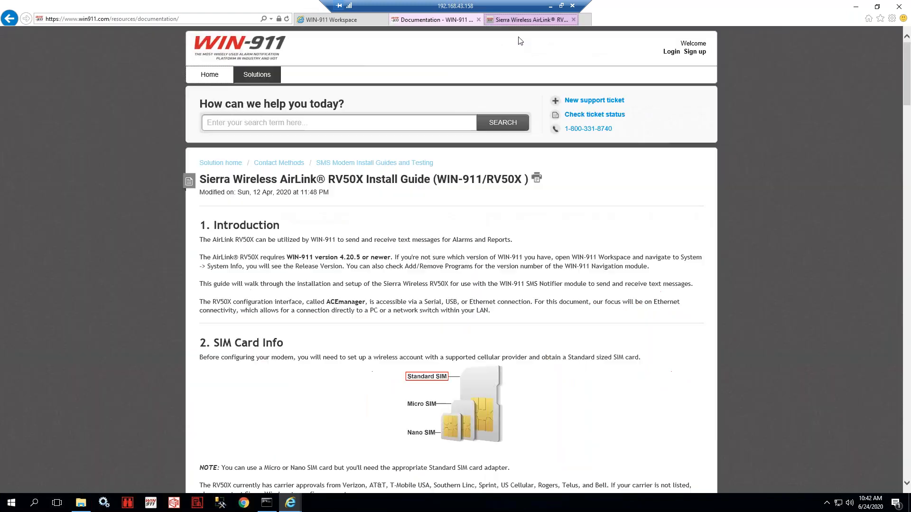
click(207, 71)
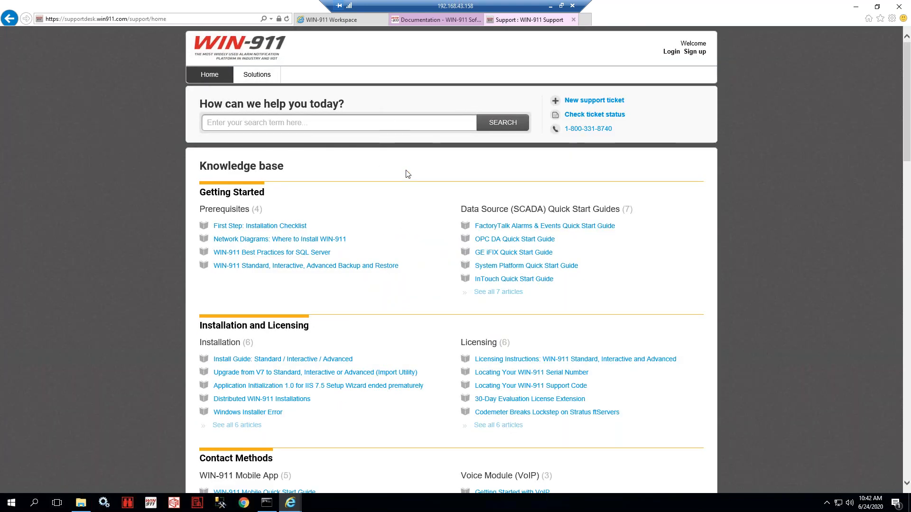
scroll(403, 228, down, 4)
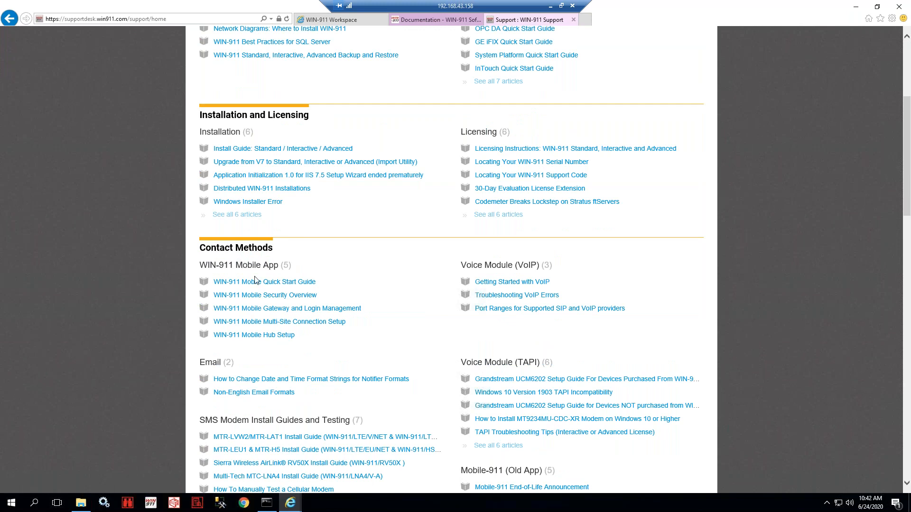
scroll(251, 294, down, 1)
drag(208, 353, 406, 353)
click(404, 352)
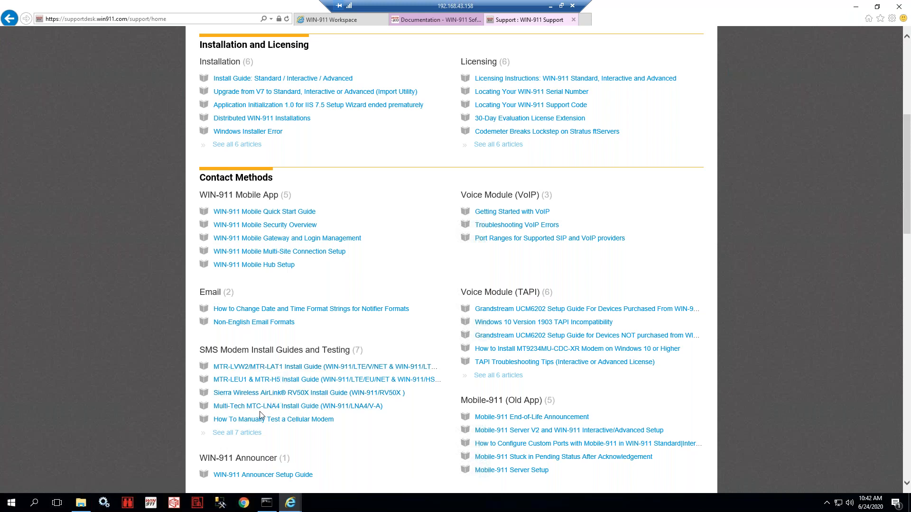
- Open the Multi-Tech MTC-LNA4 Install Guide and note its WIN-911 version requirement
click(291, 408)
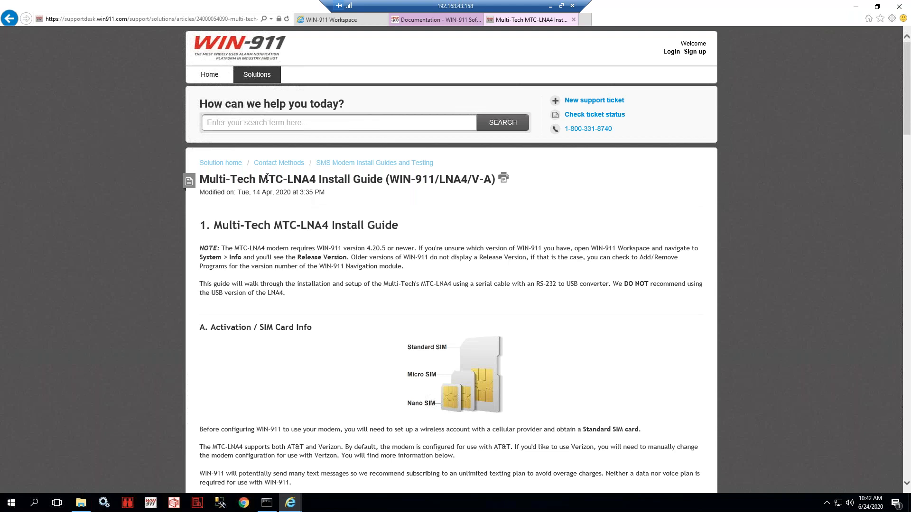
scroll(373, 246, down, 2)
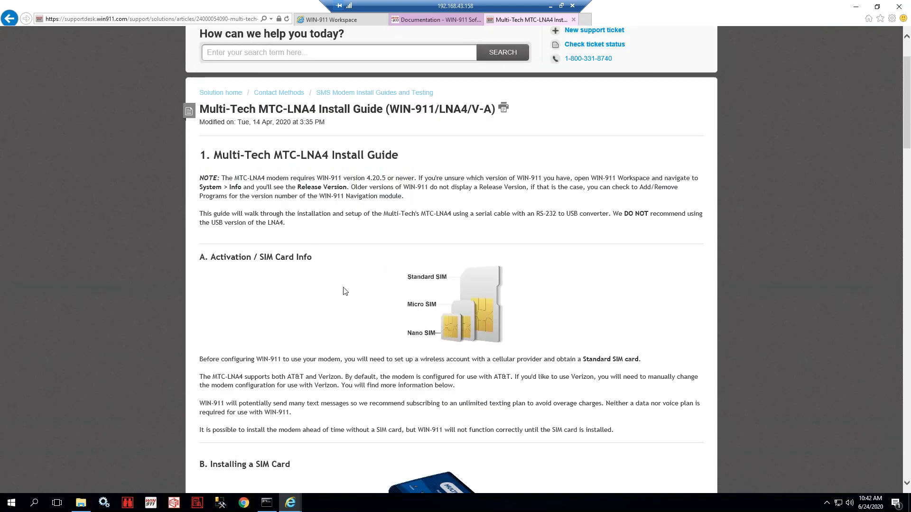
scroll(343, 291, down, 3)
scroll(322, 250, up, 3)
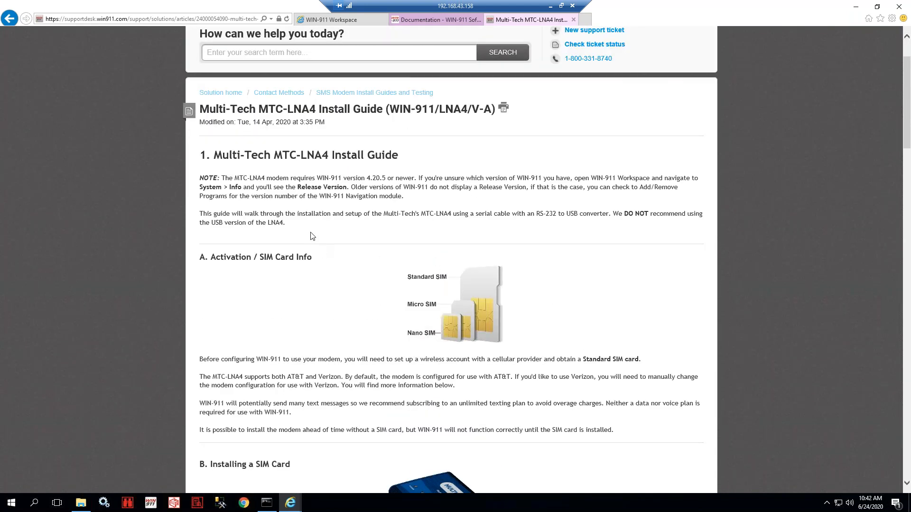
drag(310, 178, 445, 178)
click(400, 183)
- Read the cellular account requirements and AT&T default note, then scroll to Installing a SIM Card
scroll(389, 209, down, 2)
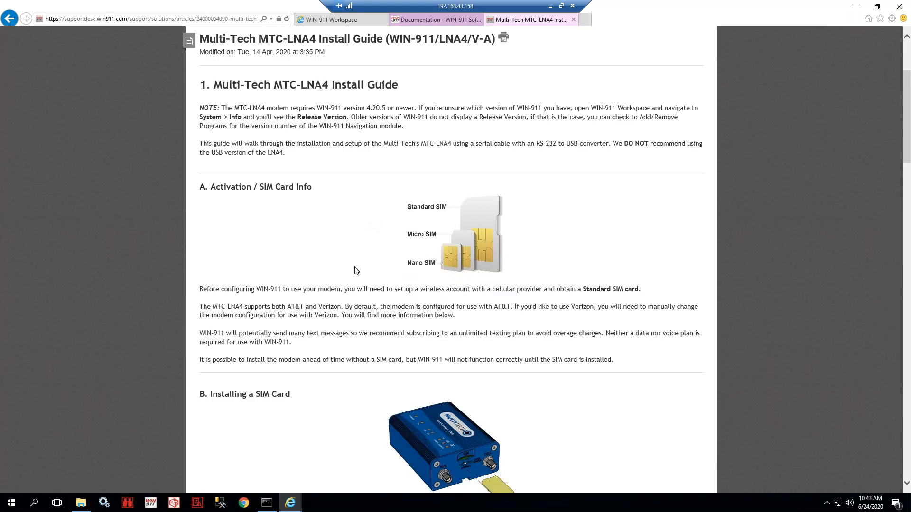
scroll(346, 259, down, 1)
drag(343, 219, 578, 216)
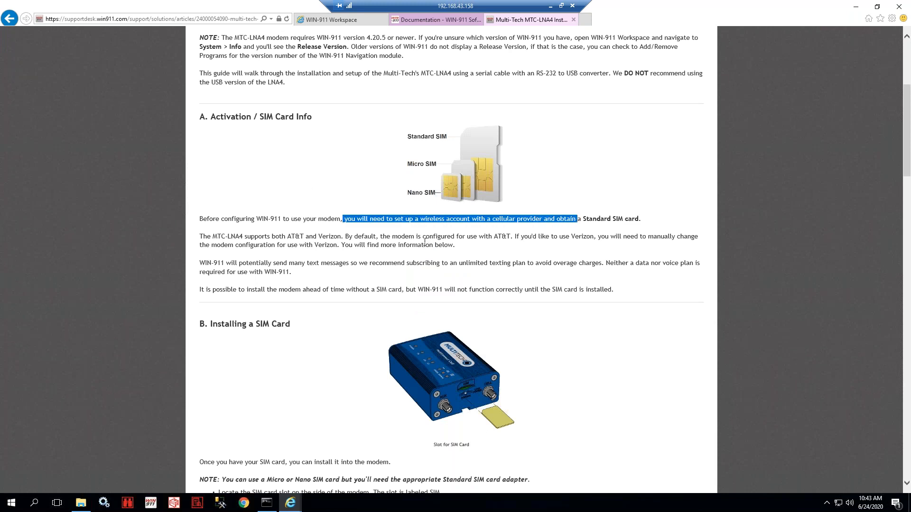
click(382, 237)
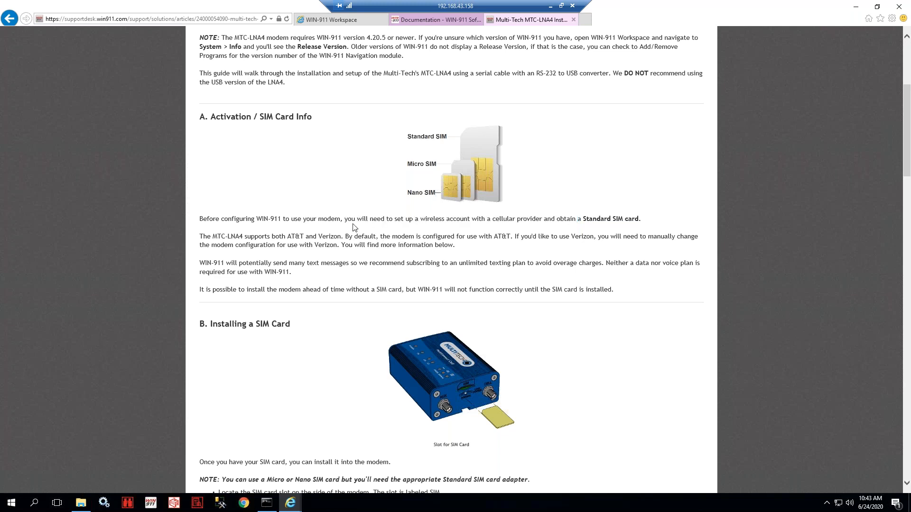
drag(345, 219, 544, 220)
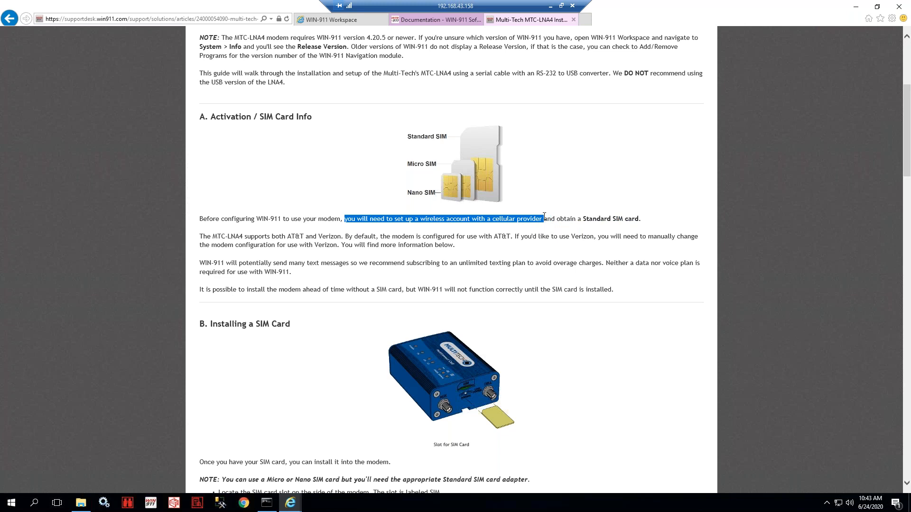
drag(213, 237, 352, 240)
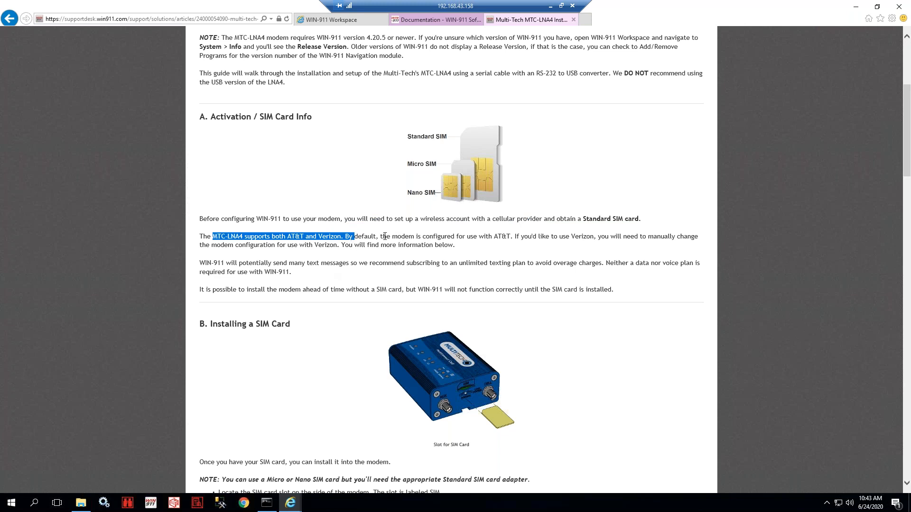
drag(478, 236, 536, 236)
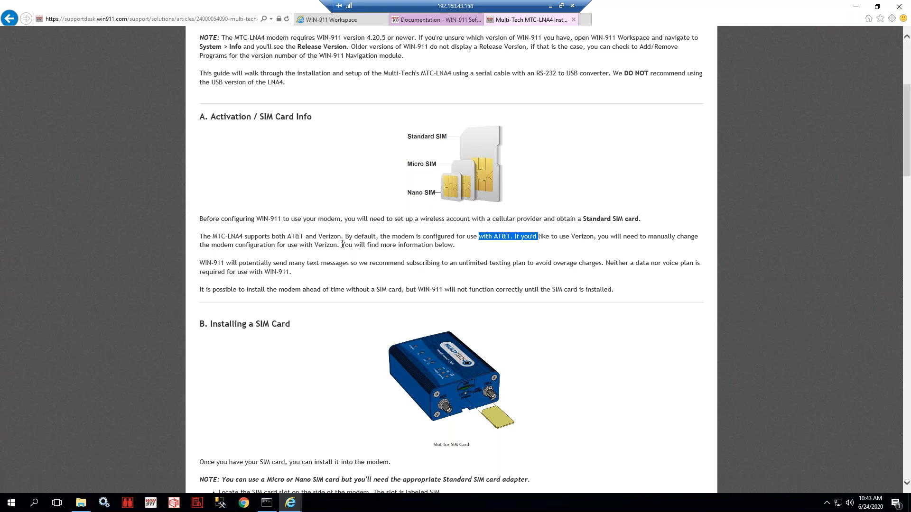
click(342, 242)
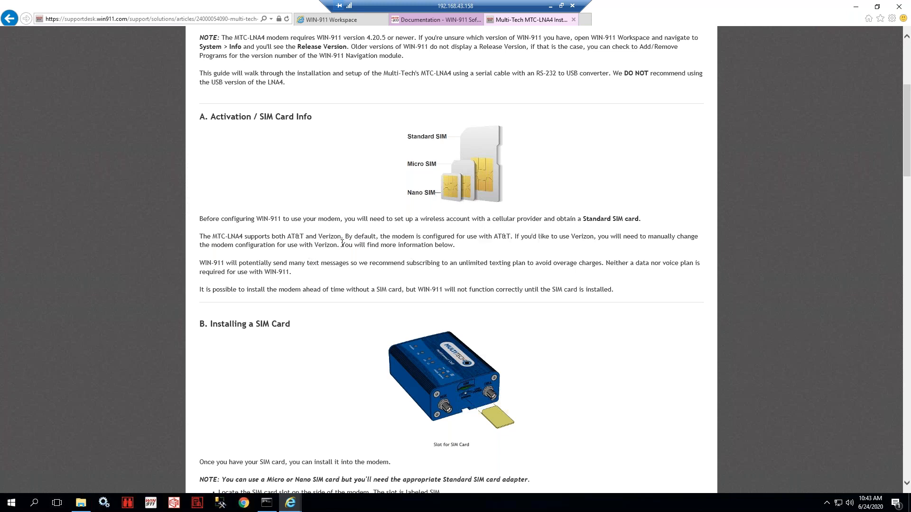
scroll(342, 245, down, 3)
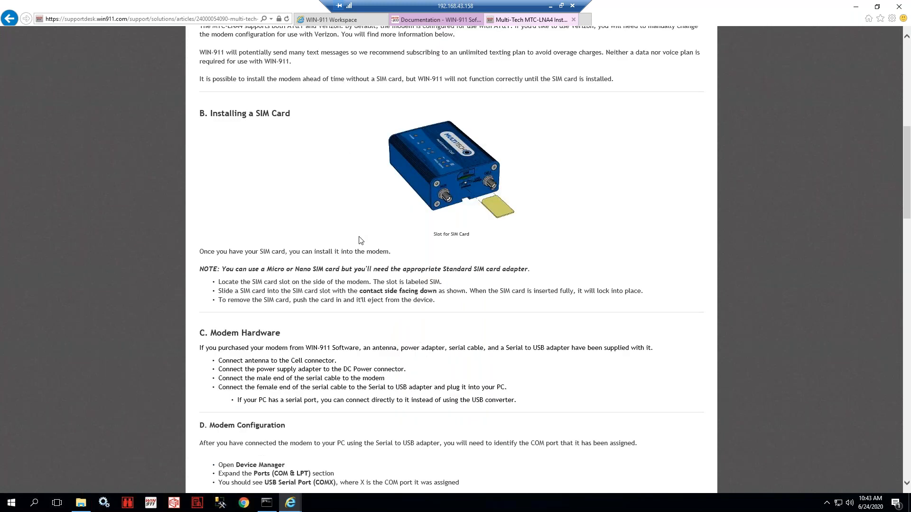
- Highlight the Installing a SIM Card and Modem Configuration headings and the Ports (COM & LPT) entry
drag(210, 114, 298, 116)
click(310, 247)
scroll(310, 248, down, 3)
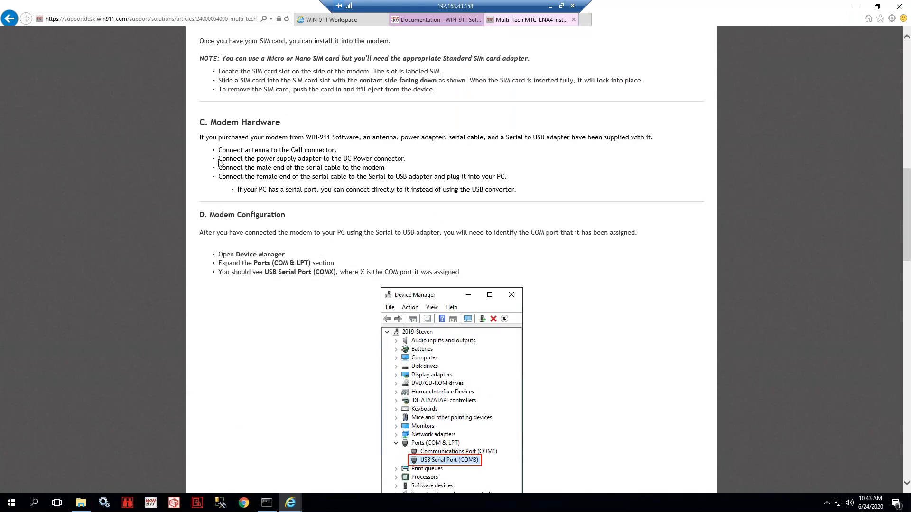
scroll(301, 230, down, 1)
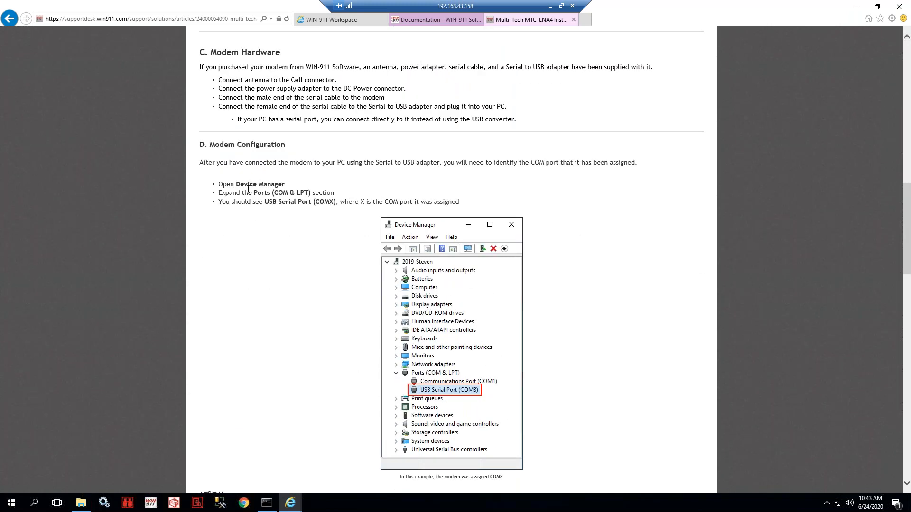
drag(210, 145, 289, 146)
click(293, 180)
scroll(292, 197, down, 1)
drag(237, 114, 310, 123)
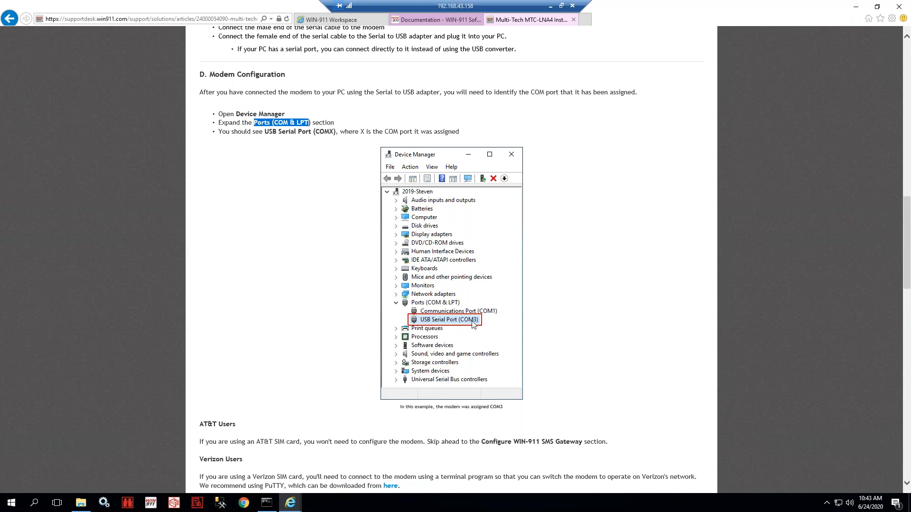
click(302, 213)
- Review the AT&T and Verizon instructions, highlighting PuTTY, Serial connection type and 115200 speed
scroll(313, 240, down, 2)
scroll(346, 245, down, 3)
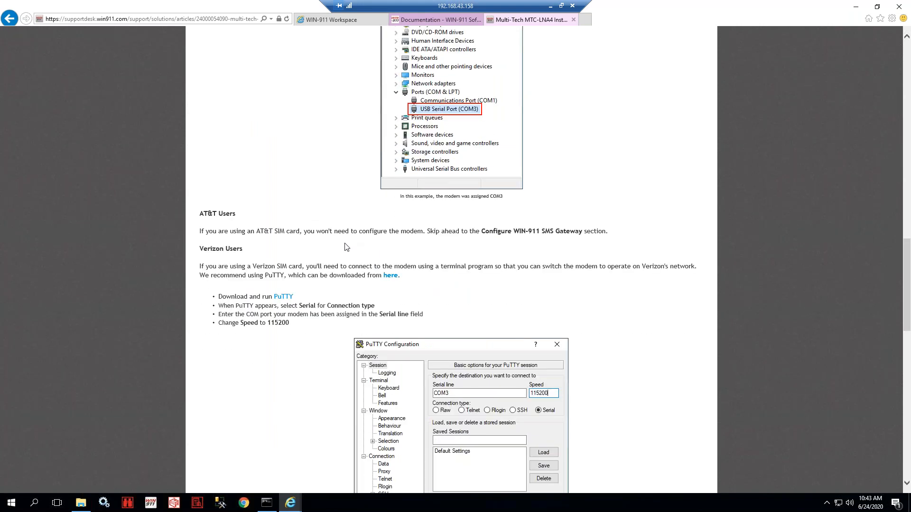
scroll(351, 242, down, 2)
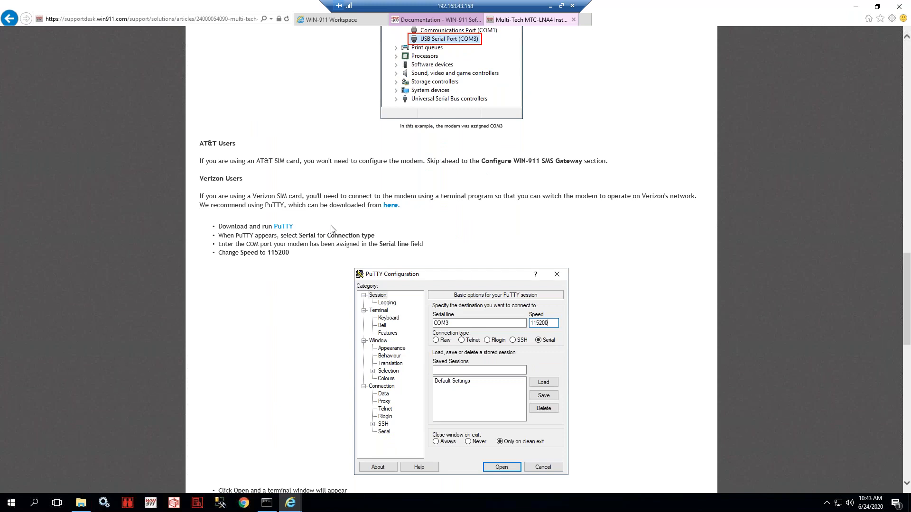
drag(199, 91, 460, 92)
click(385, 113)
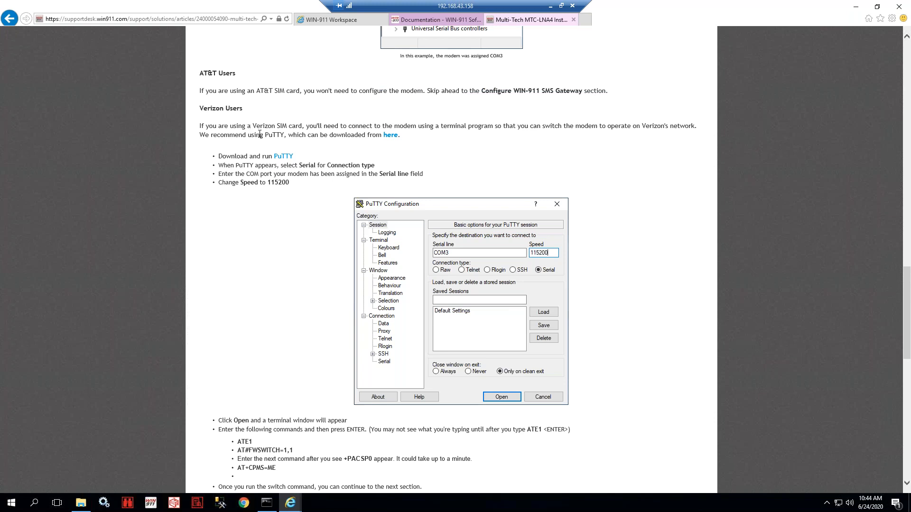
drag(262, 135, 320, 135)
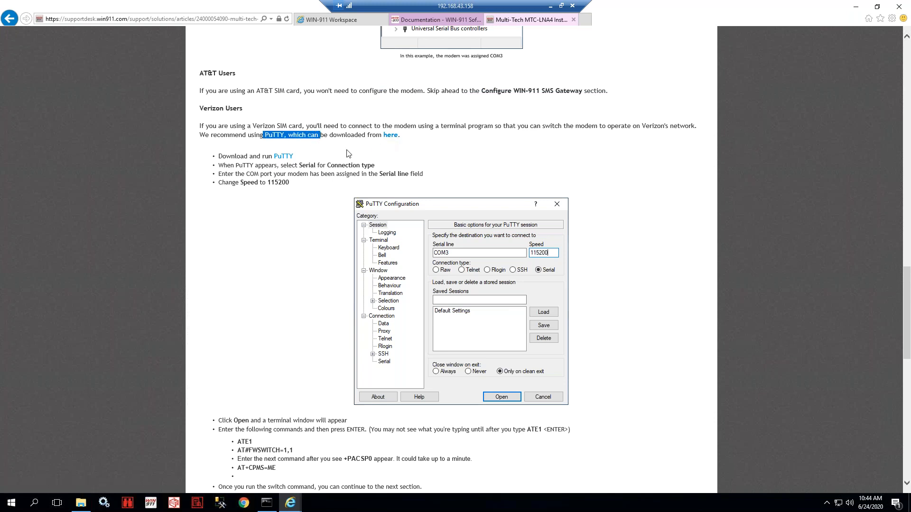
drag(299, 166, 368, 175)
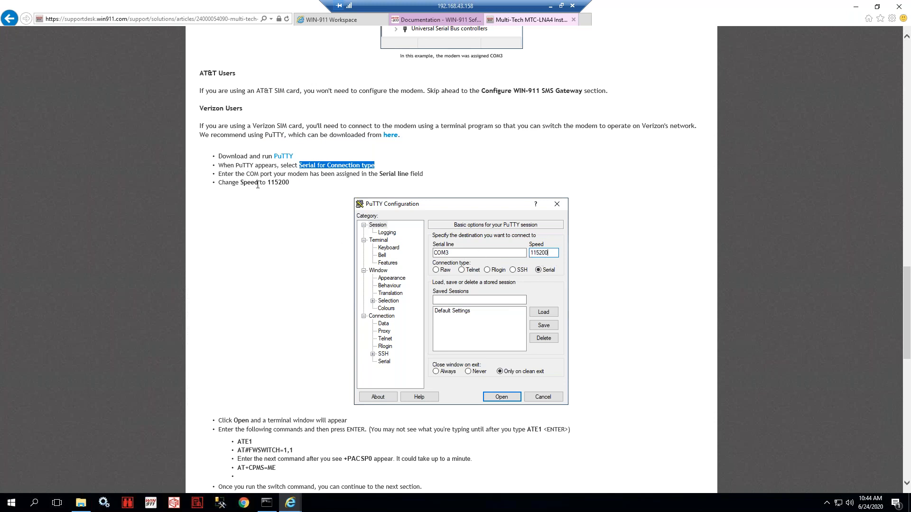
drag(266, 183, 309, 184)
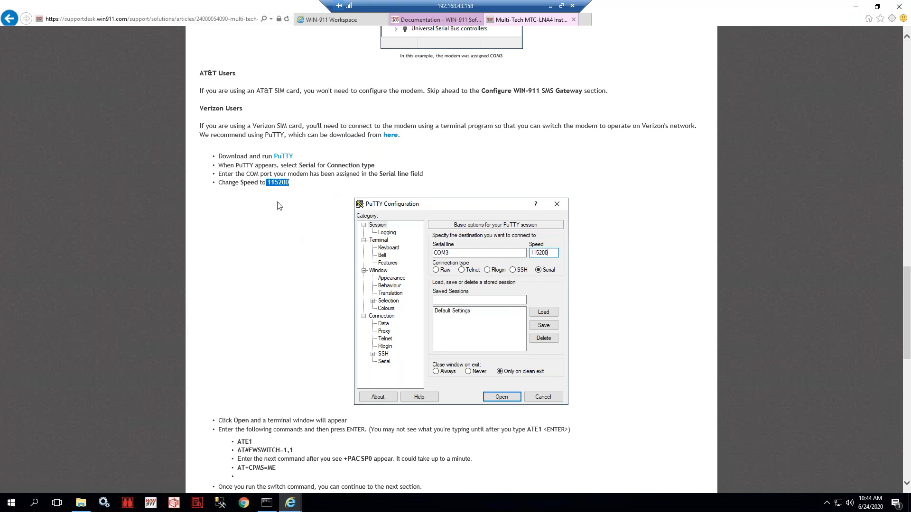
- Highlight the command list and Serial in the Connection Type step, then return to the article header
scroll(279, 204, down, 5)
drag(236, 150, 275, 188)
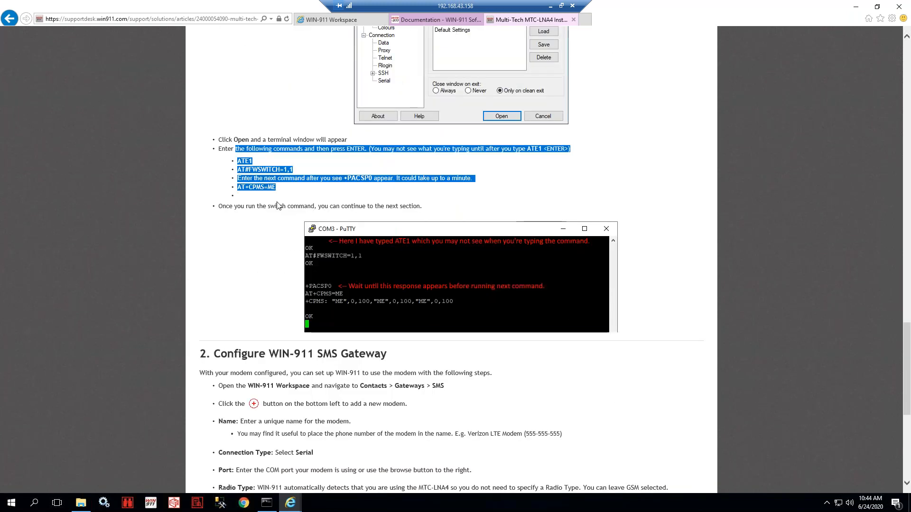
click(274, 193)
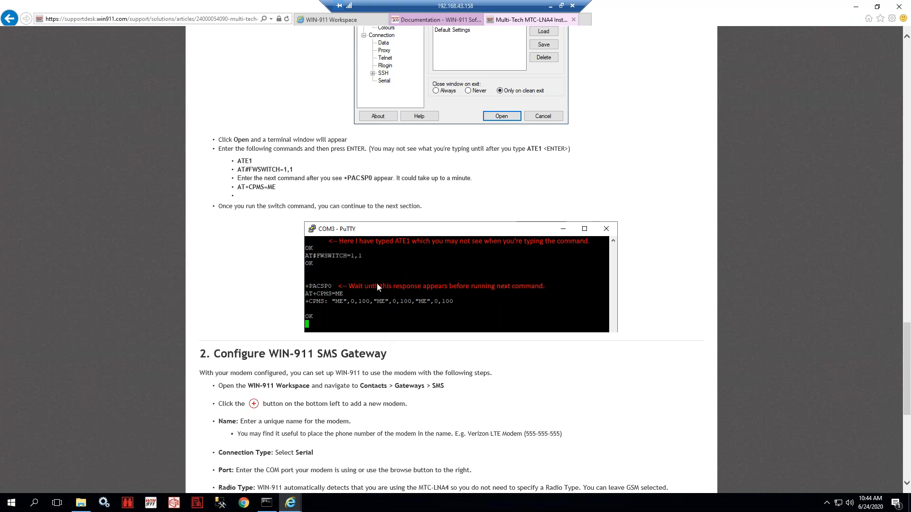
scroll(281, 232, down, 5)
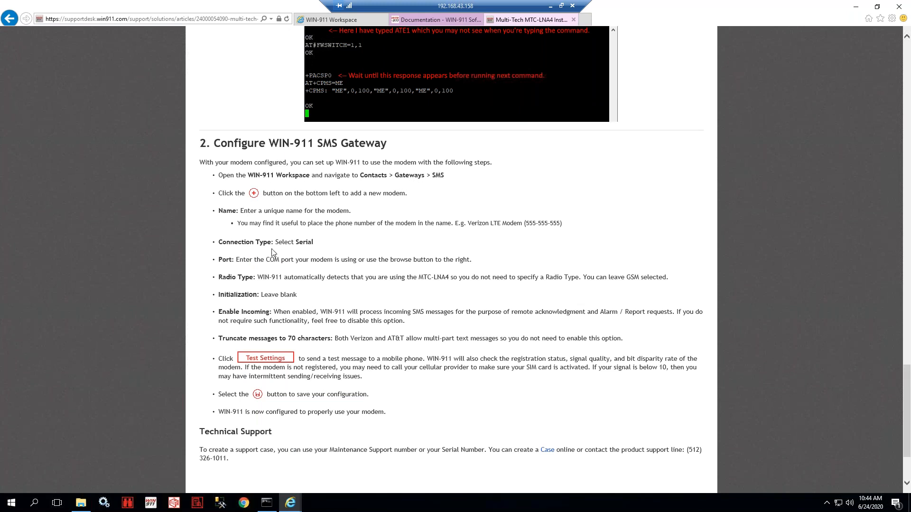
double_click(299, 243)
scroll(327, 252, up, 20)
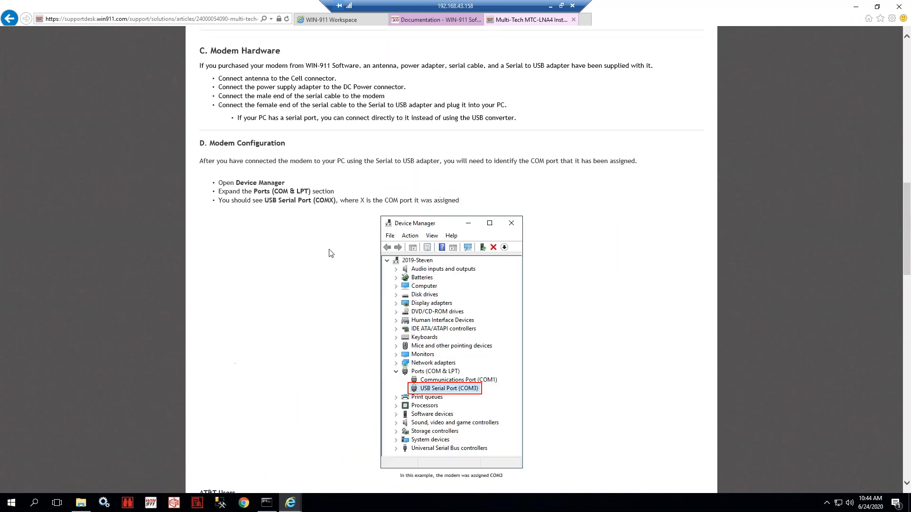
scroll(336, 306, up, 9)
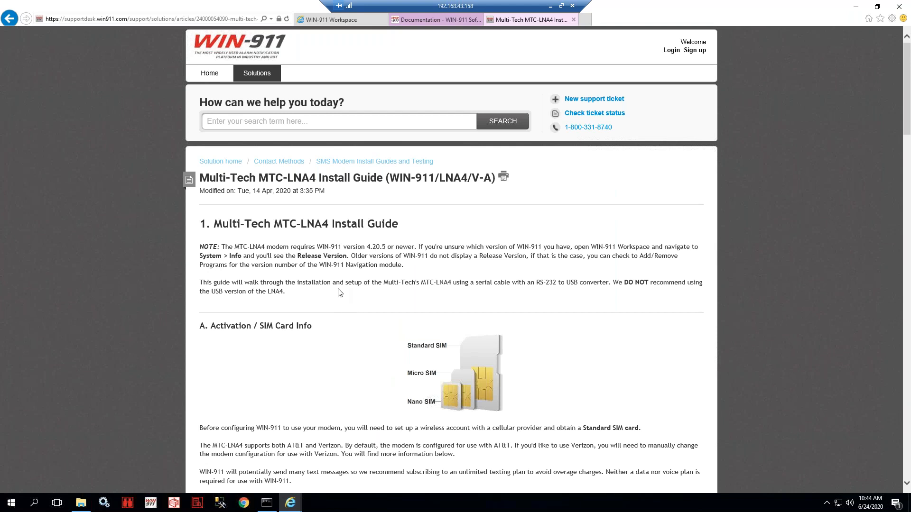
- Highlight the RS-232 serial cable note and the USB version of the LNA4
drag(489, 286, 703, 283)
drag(212, 292, 283, 292)
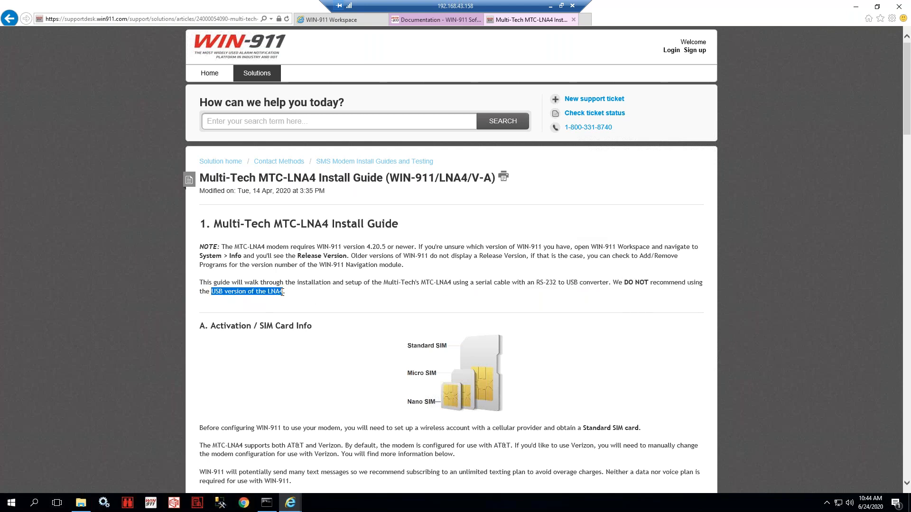
click(340, 295)
- Scroll down to section 2, Configure WIN-911 SMS Gateway, and the Technical Support section
scroll(340, 295, down, 2)
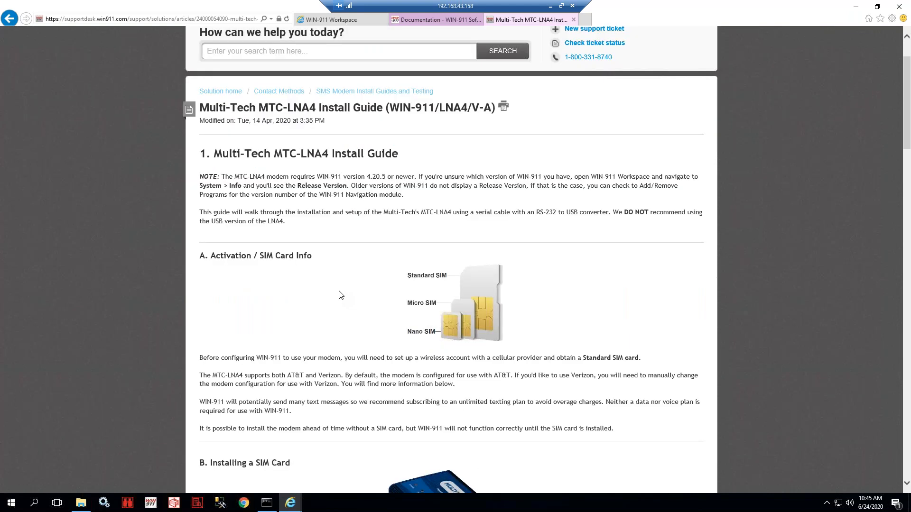
scroll(340, 296, down, 2)
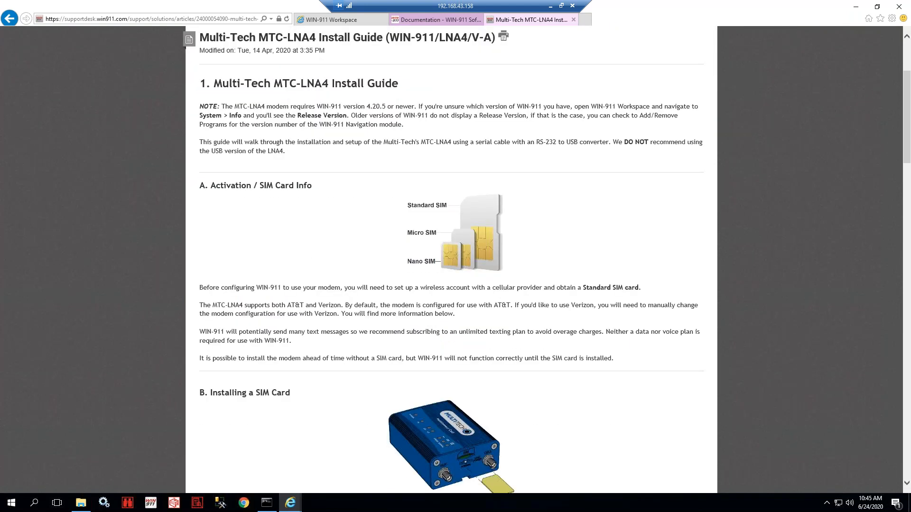
scroll(341, 295, down, 20)
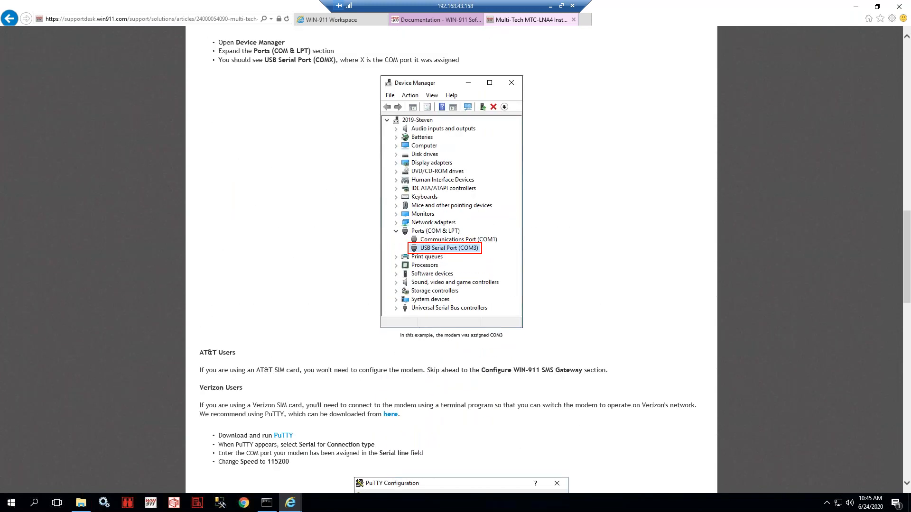
scroll(341, 295, down, 2)
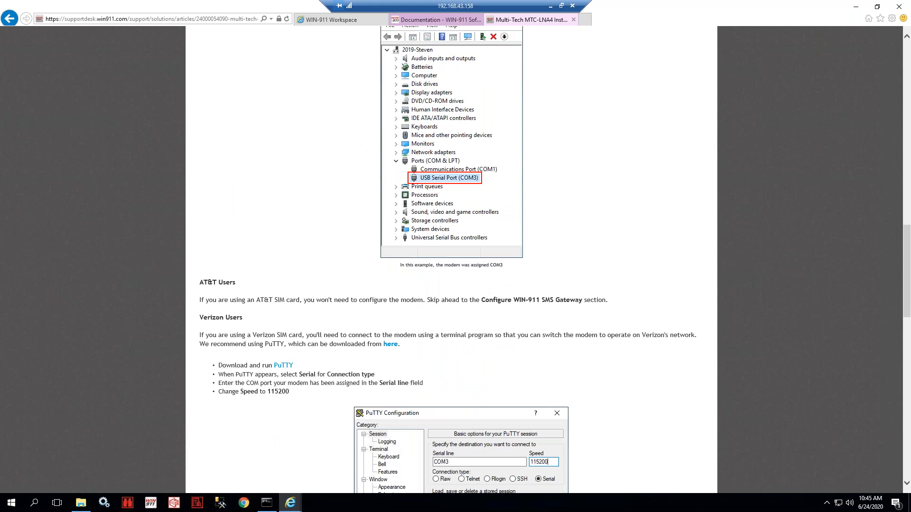
scroll(340, 294, down, 4)
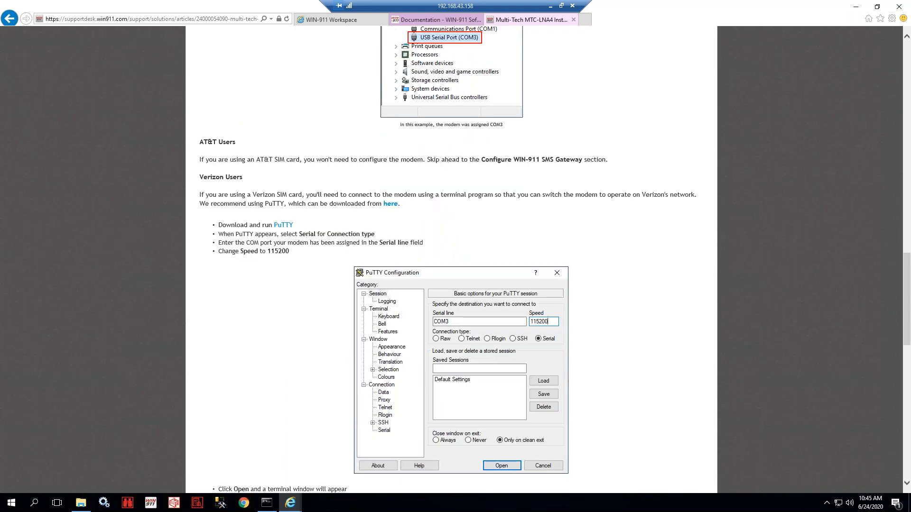
scroll(312, 338, down, 10)
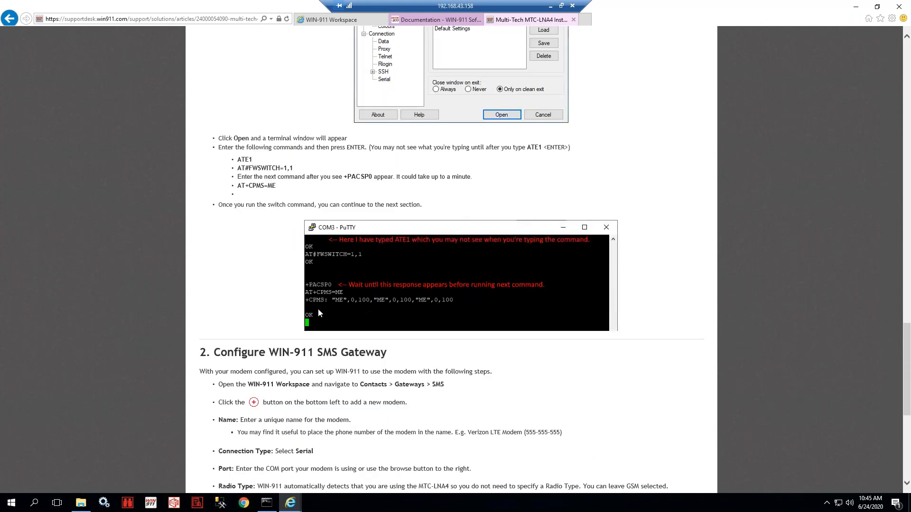
scroll(312, 338, down, 4)
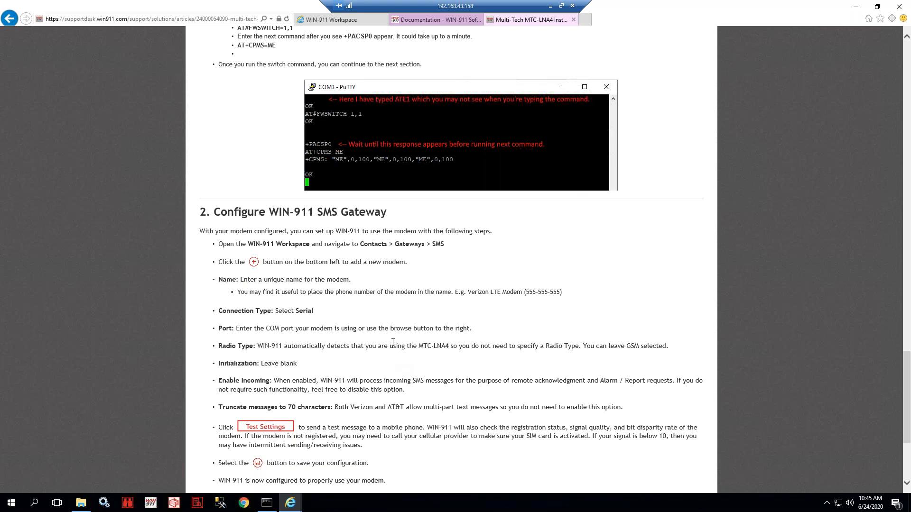
scroll(363, 332, down, 4)
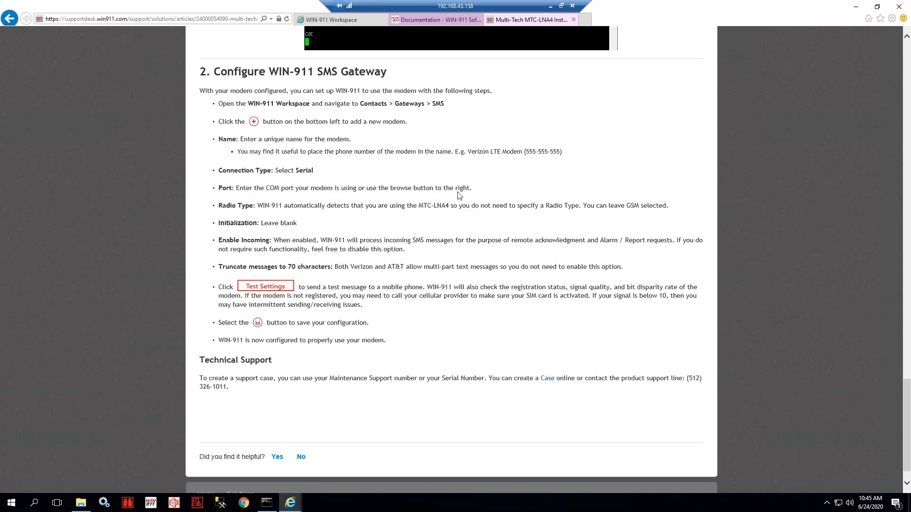
- Name the new SMS gateway 'SMS modem' in WIN-911 Workspace
double_click(306, 173)
click(332, 19)
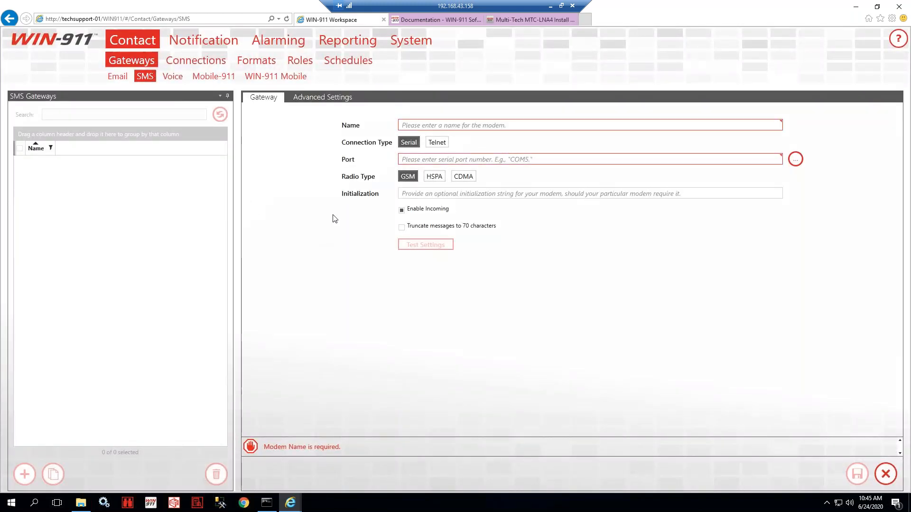
click(416, 125)
text(SMS modem)
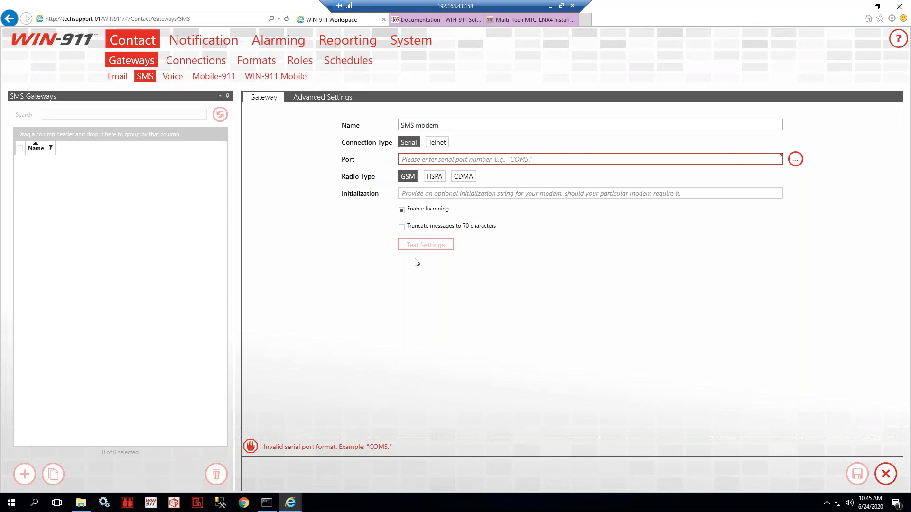
- Recheck the install guide's Connection Type step, then go back to the SMS gateway form
click(519, 18)
scroll(365, 300, up, 6)
scroll(364, 300, up, 5)
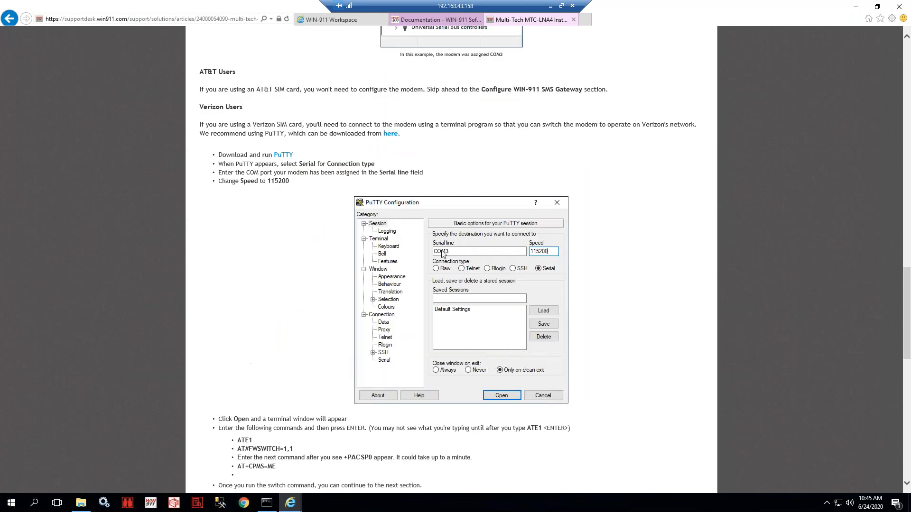
scroll(430, 114, up, 3)
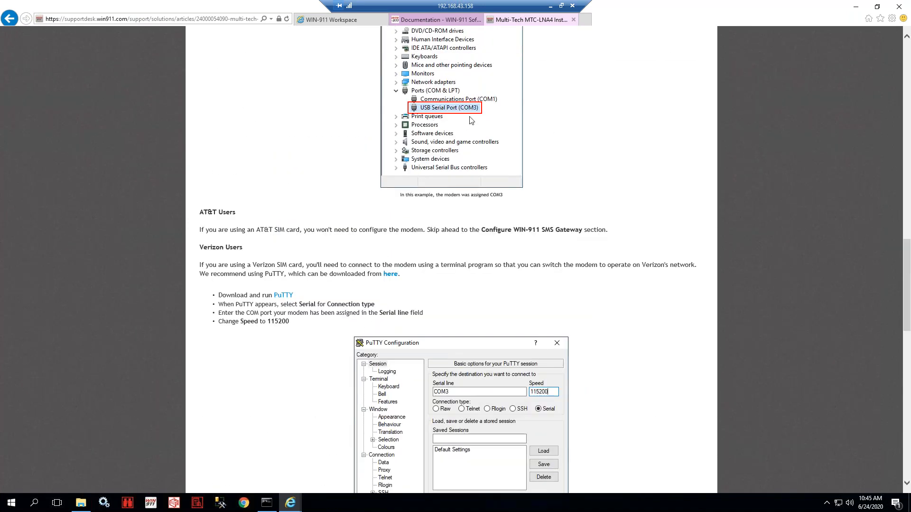
scroll(396, 214, down, 15)
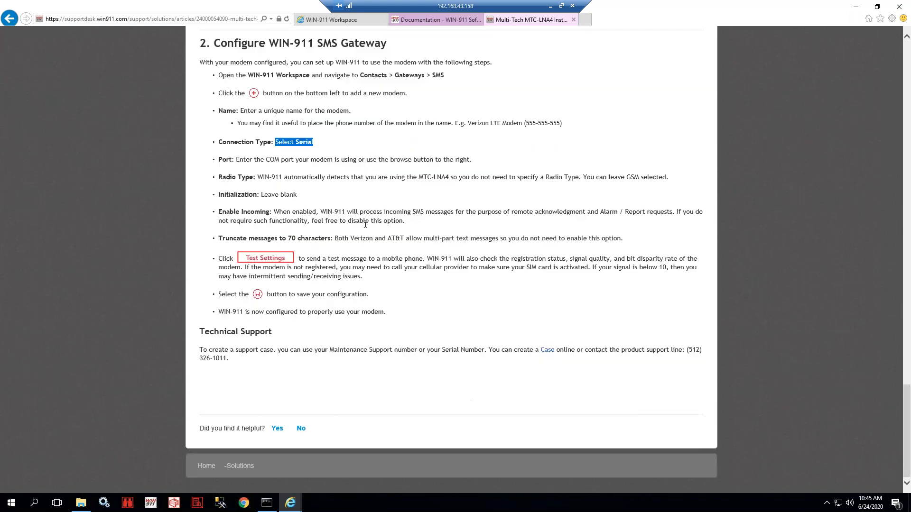
click(435, 20)
click(331, 19)
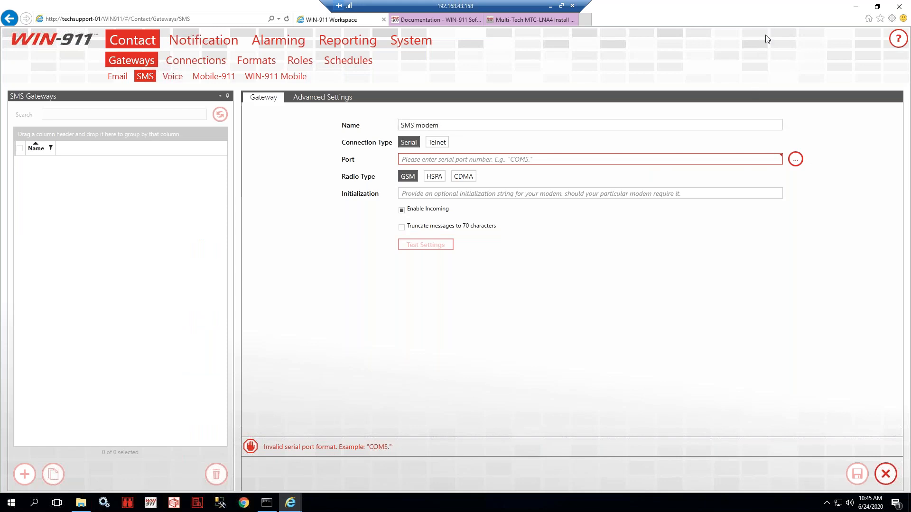
- Set the SMS modem's port to COM1
click(795, 159)
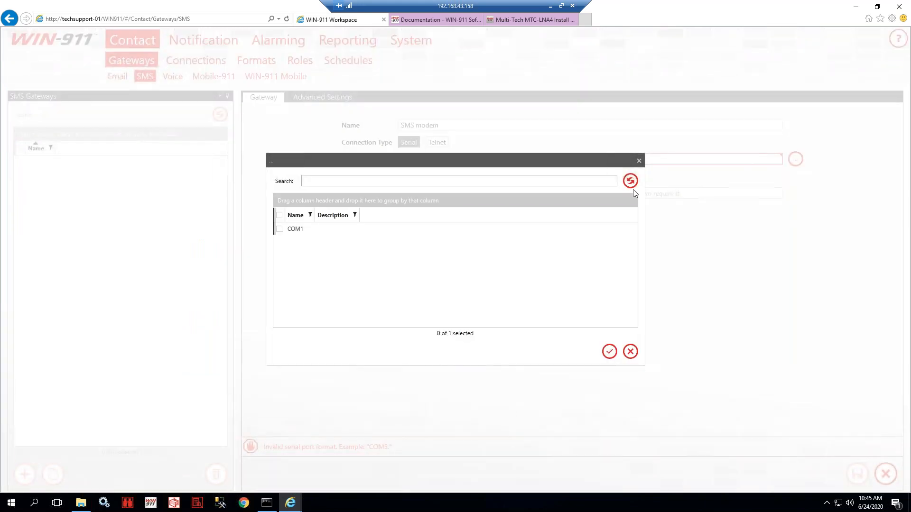
click(311, 230)
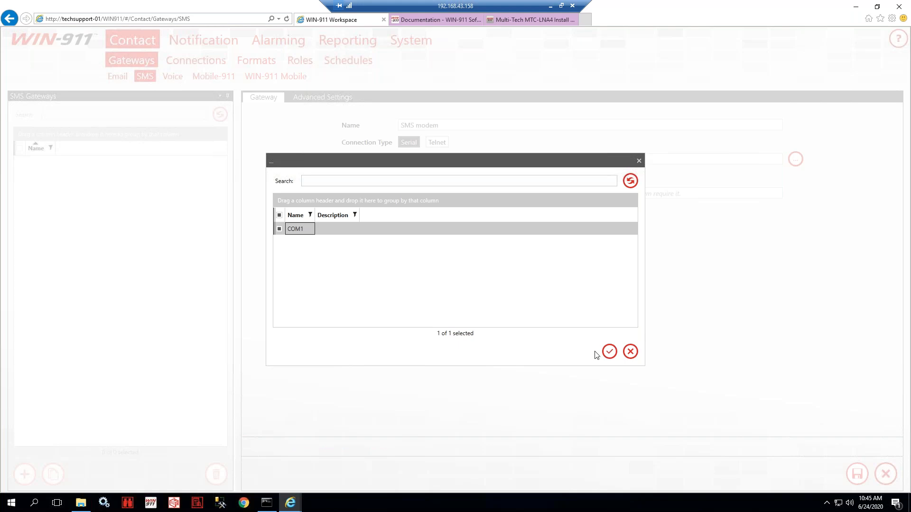
click(609, 352)
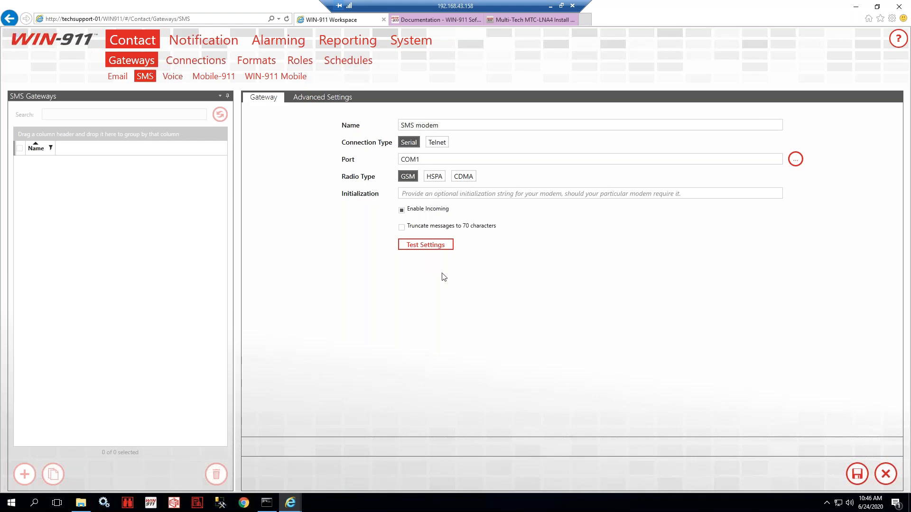
- Back in the install guide, highlight the Radio Type instruction
click(514, 20)
click(305, 157)
drag(218, 178, 343, 177)
click(405, 177)
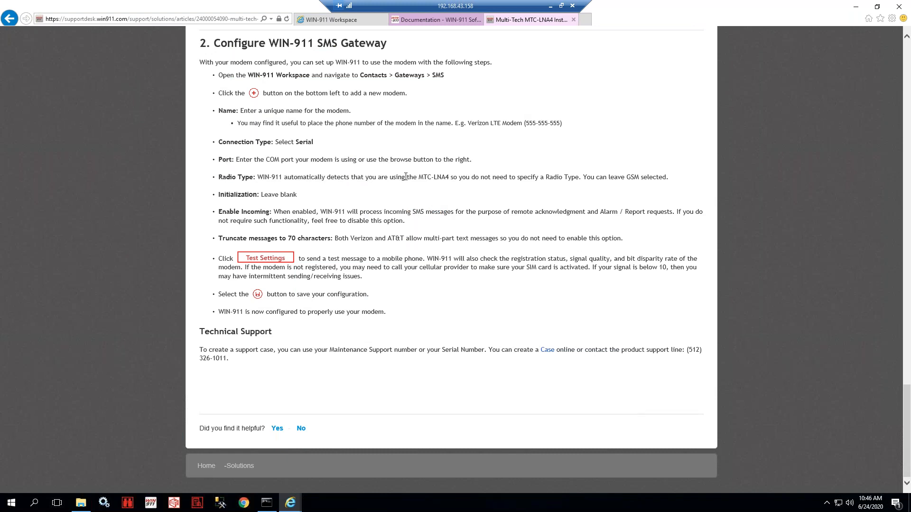
drag(419, 177, 654, 177)
click(648, 192)
double_click(241, 196)
drag(261, 195, 311, 201)
click(309, 204)
drag(218, 212, 412, 223)
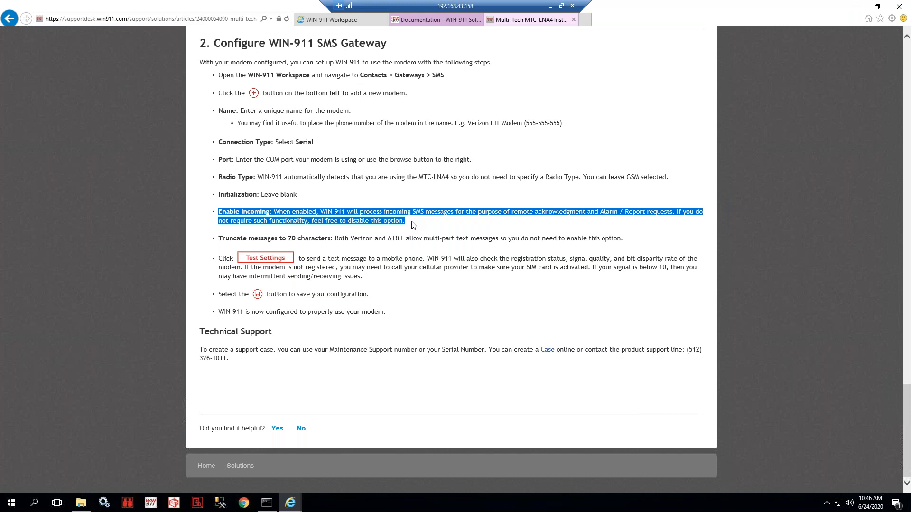
click(413, 225)
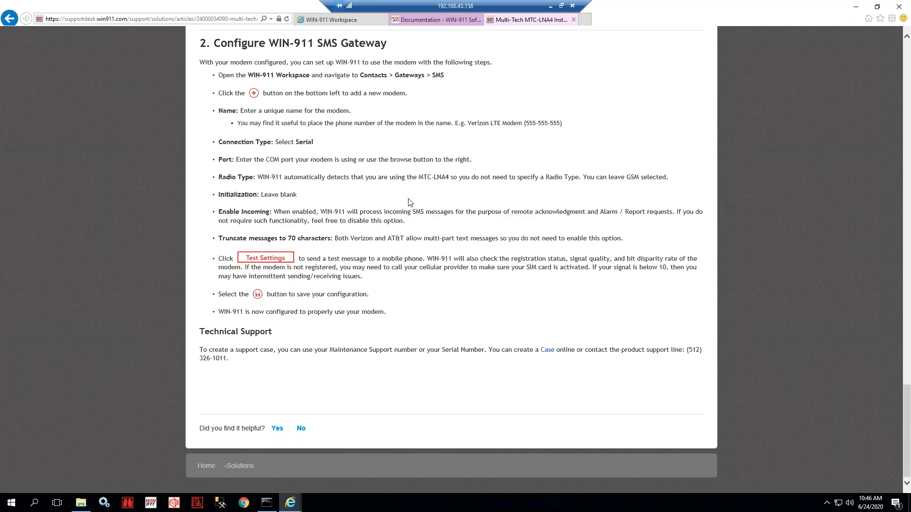
click(345, 20)
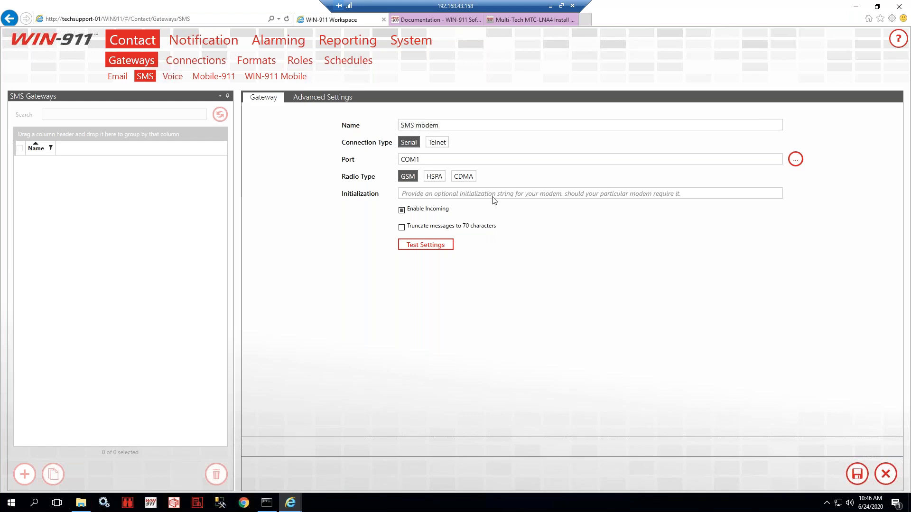
click(530, 21)
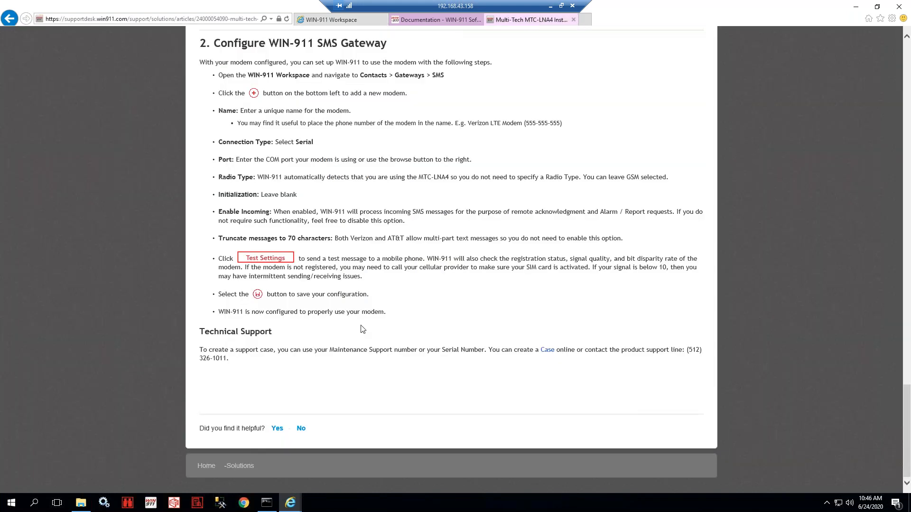
drag(335, 236, 621, 237)
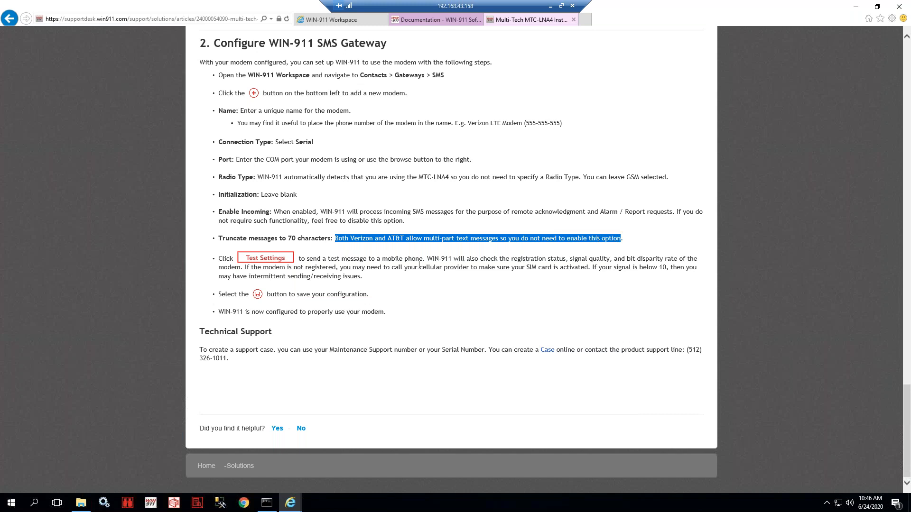
click(413, 266)
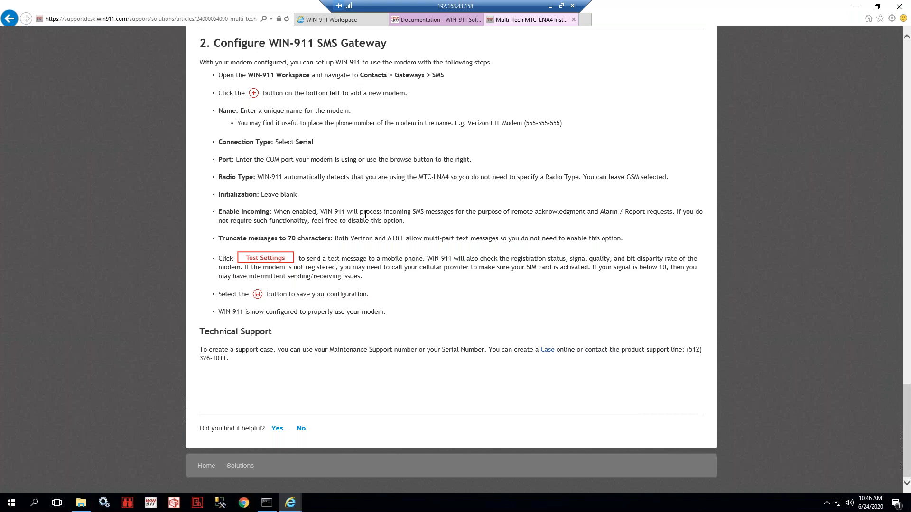
scroll(364, 215, up, 5)
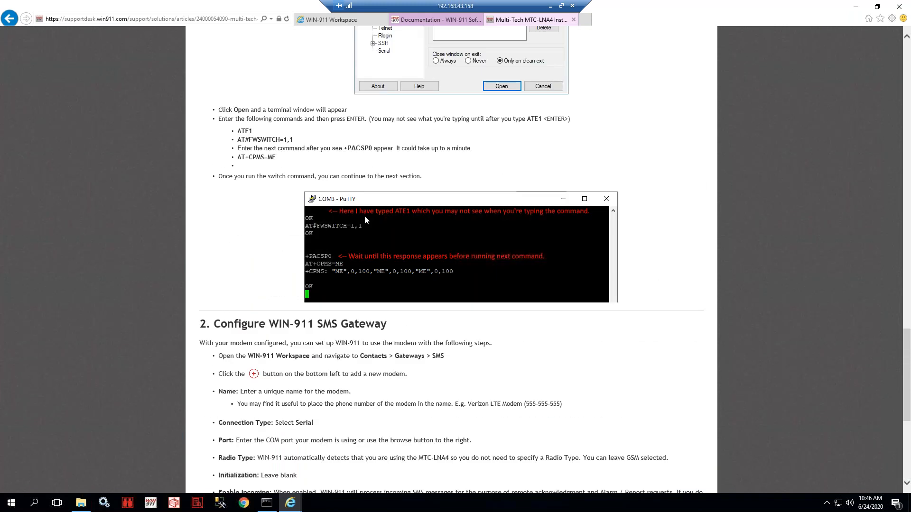
drag(238, 139, 306, 149)
click(296, 161)
click(345, 21)
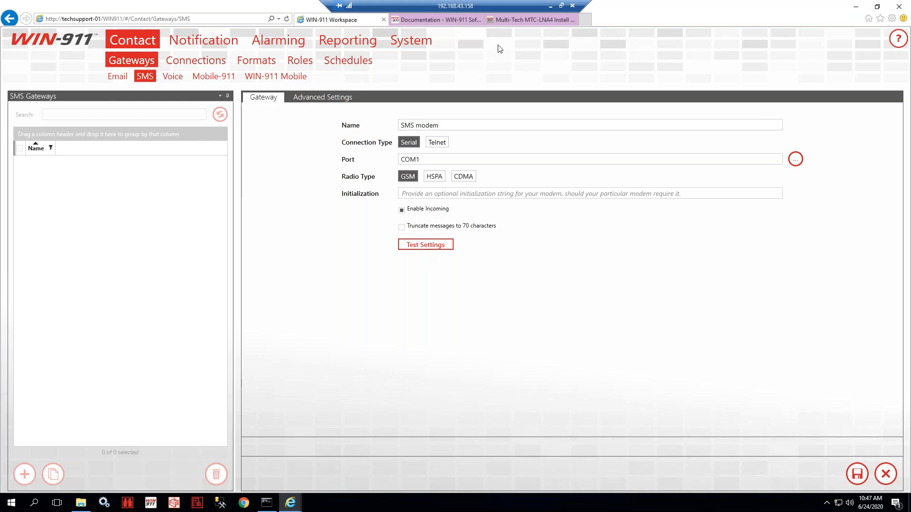
click(515, 21)
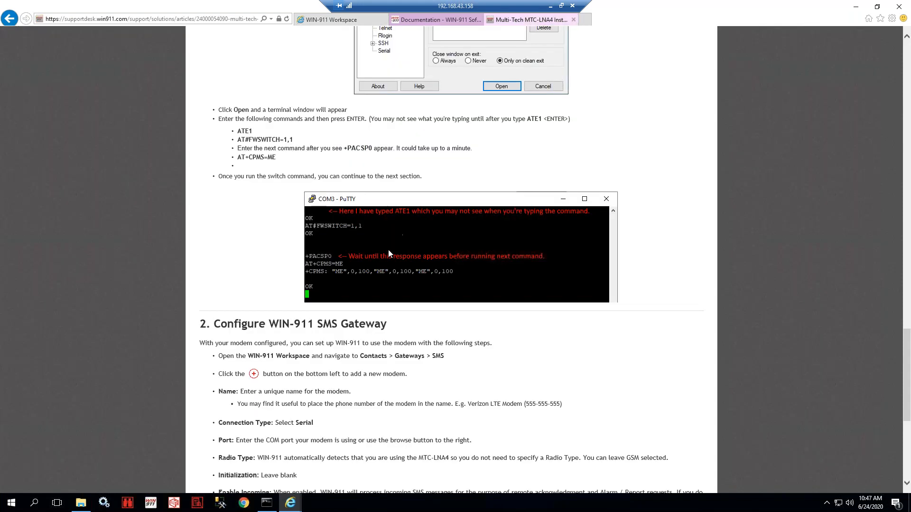
scroll(388, 250, down, 5)
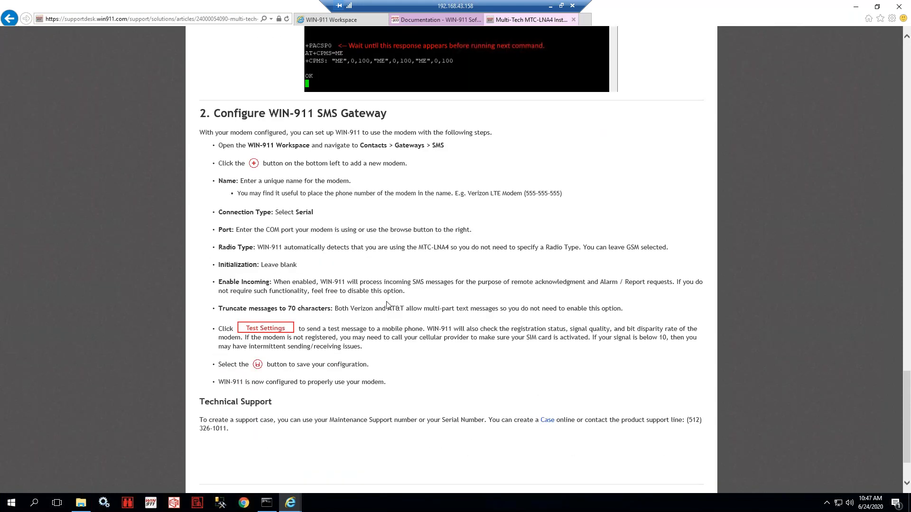
scroll(386, 305, down, 2)
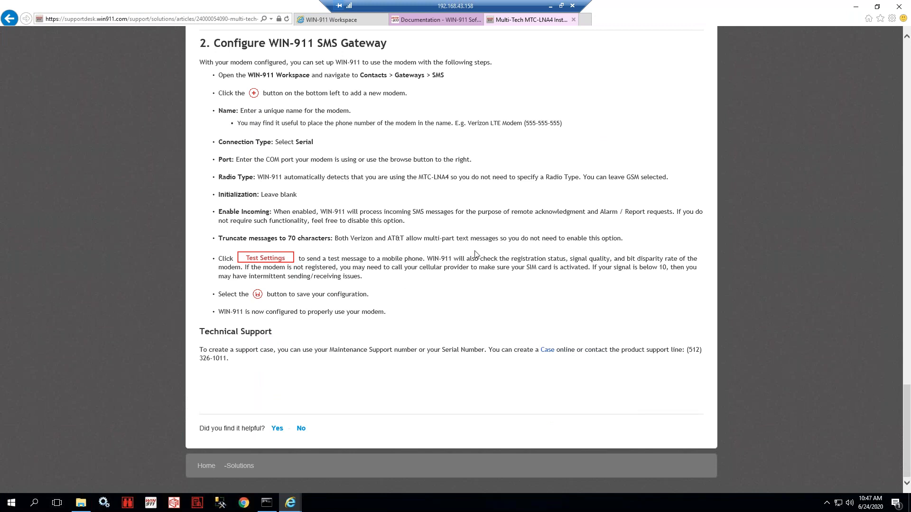
drag(499, 258, 686, 260)
click(241, 269)
drag(287, 268, 336, 269)
click(343, 266)
- In section A, highlight the Standard SIM card requirement and the unlimited texting plan advice
scroll(373, 278, up, 20)
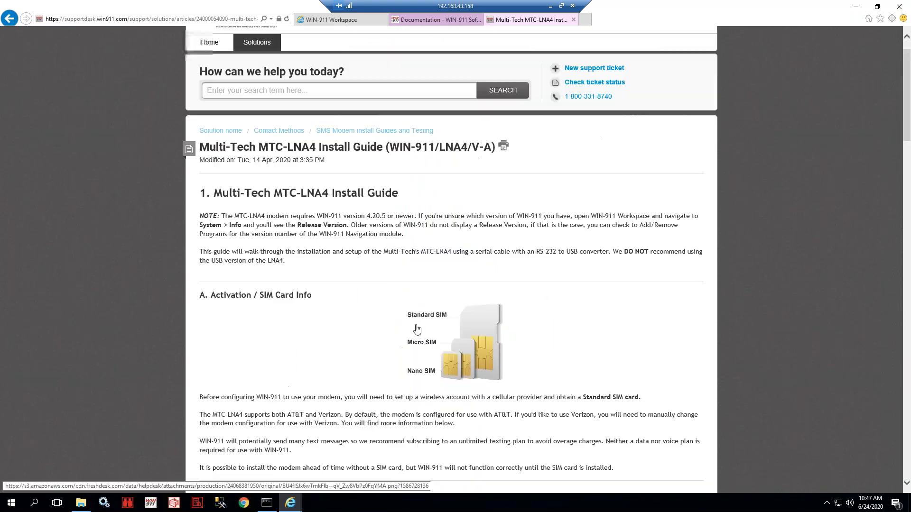
scroll(374, 278, down, 5)
scroll(363, 253, down, 3)
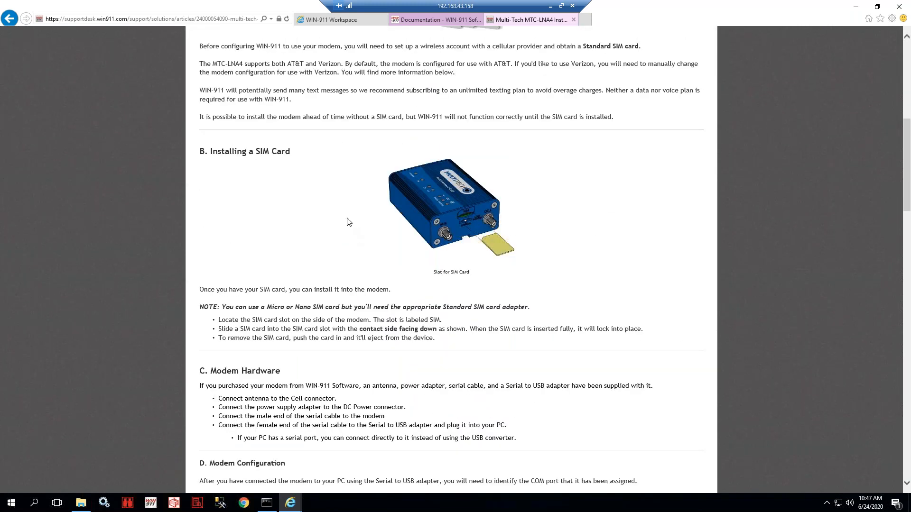
scroll(353, 240, up, 1)
scroll(353, 241, up, 1)
drag(211, 84, 312, 84)
click(303, 227)
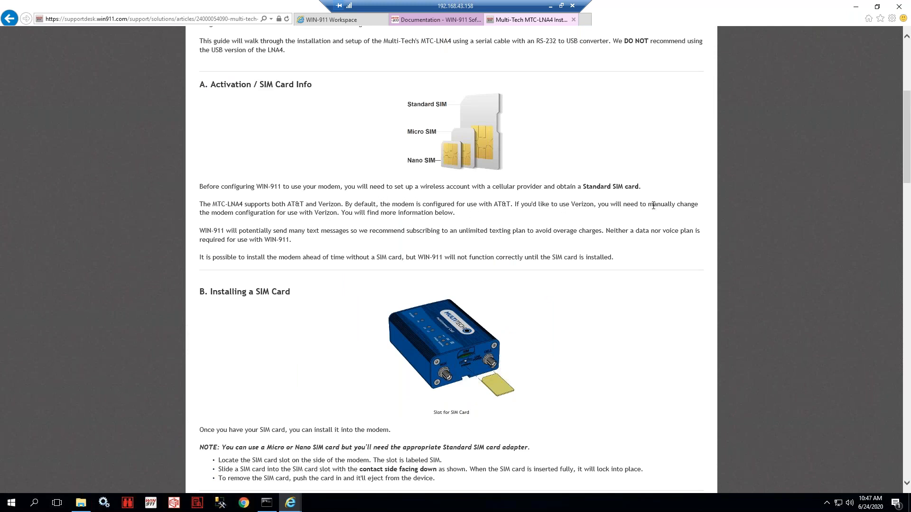
drag(364, 187, 638, 187)
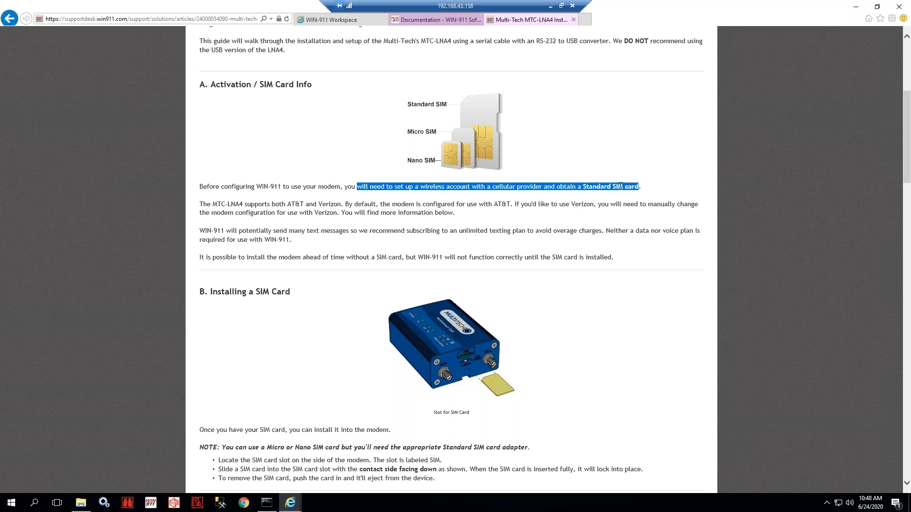
drag(287, 231, 700, 231)
click(279, 242)
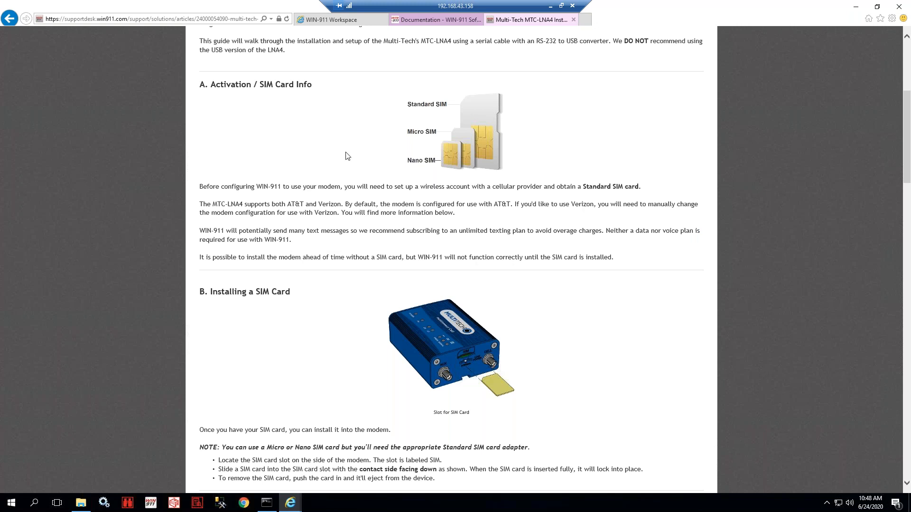
- Highlight the Test Settings warning about a signal strength below 10
scroll(366, 160, down, 15)
scroll(371, 223, down, 10)
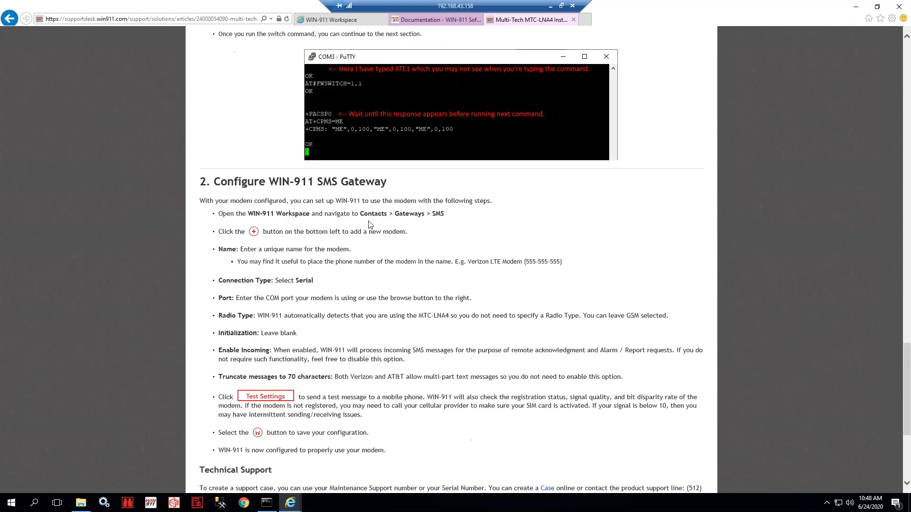
scroll(371, 227, up, 2)
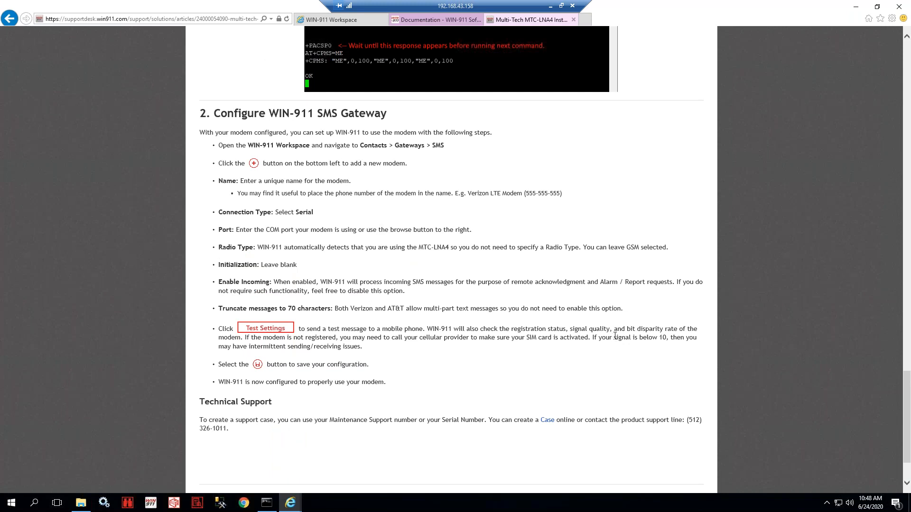
drag(615, 336, 670, 348)
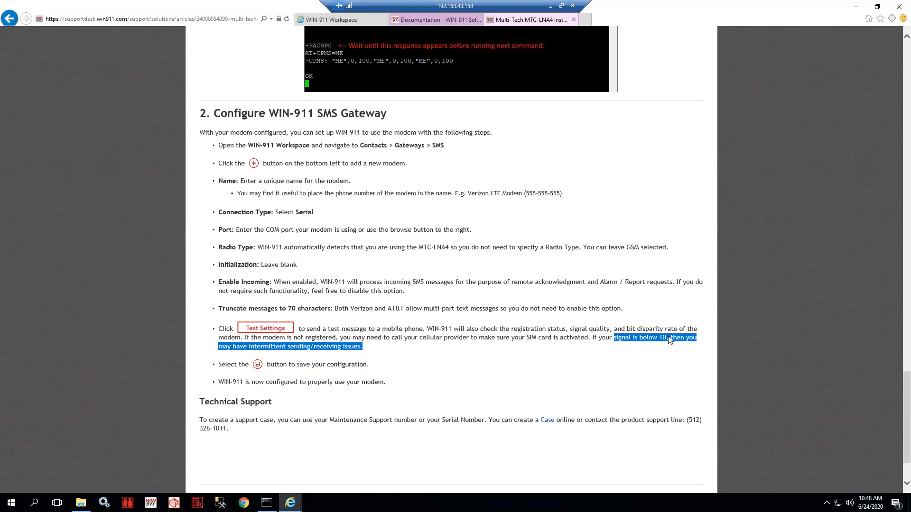
click(670, 342)
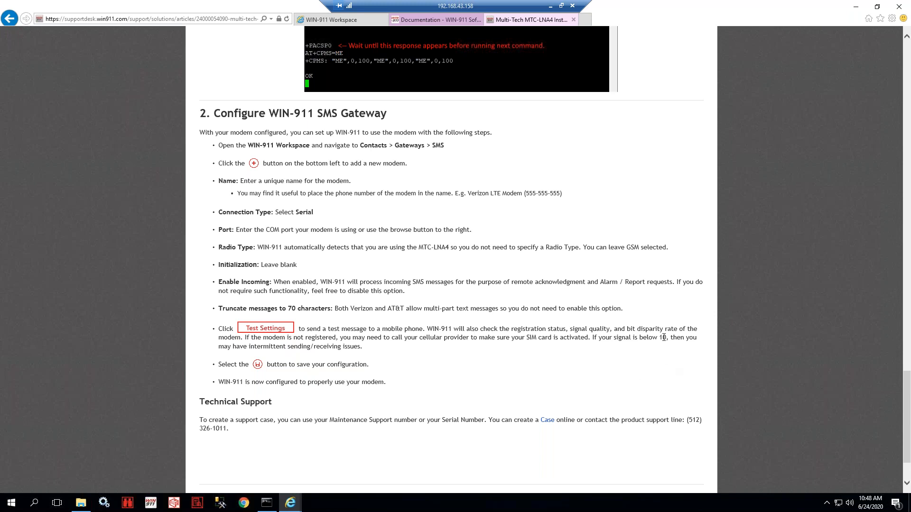
drag(668, 337, 598, 337)
click(582, 340)
- Check the SMS modem's advanced serial settings, then go to the Voice gateway page
click(332, 19)
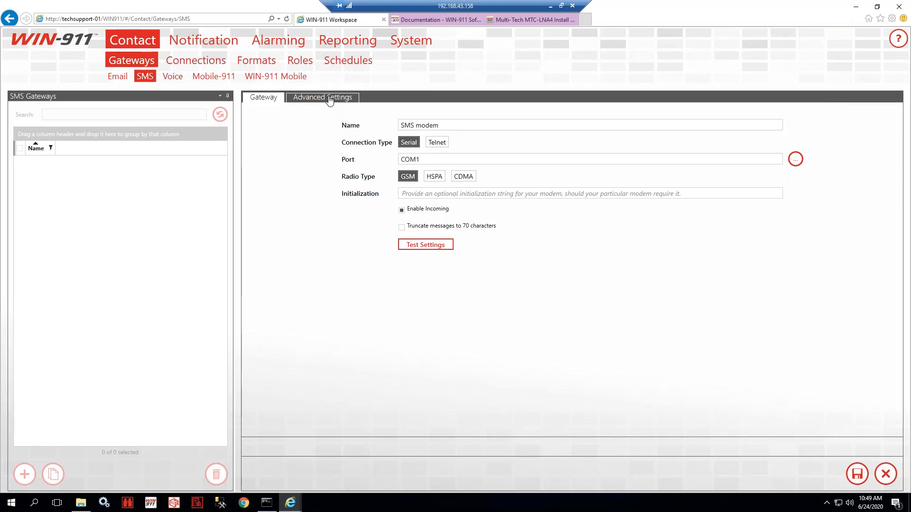
click(329, 97)
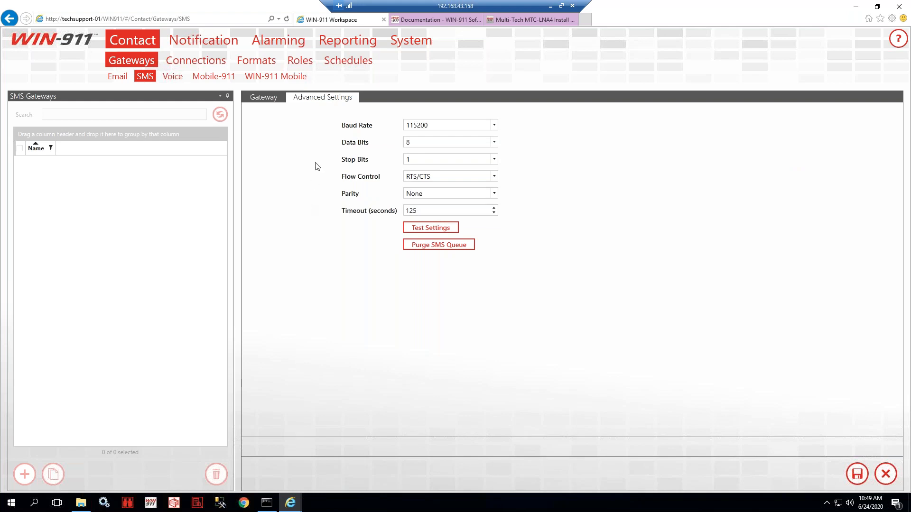
click(260, 98)
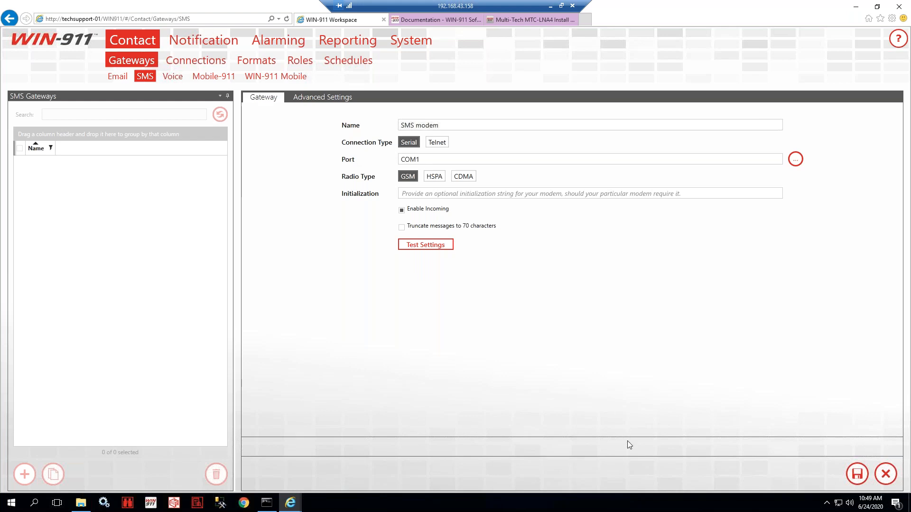
click(171, 78)
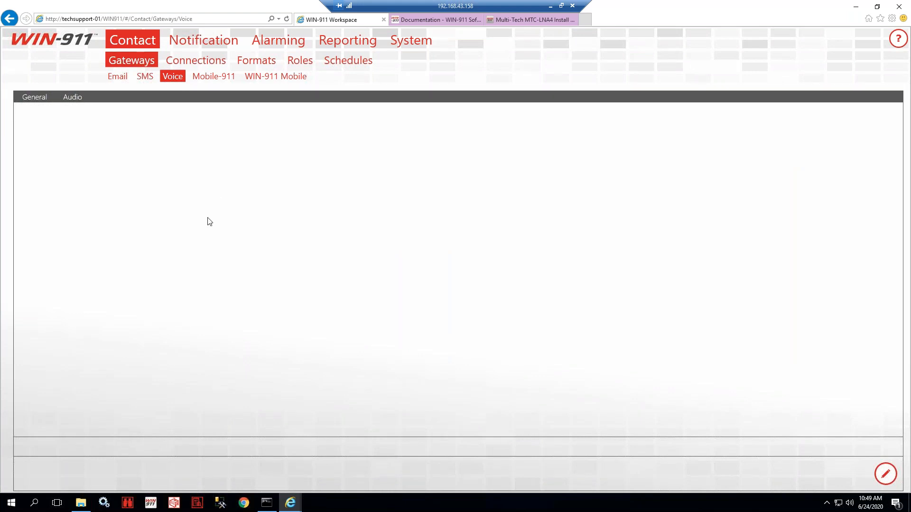
- Edit the Voice gateway and set its voice hardware to TAPI
click(41, 103)
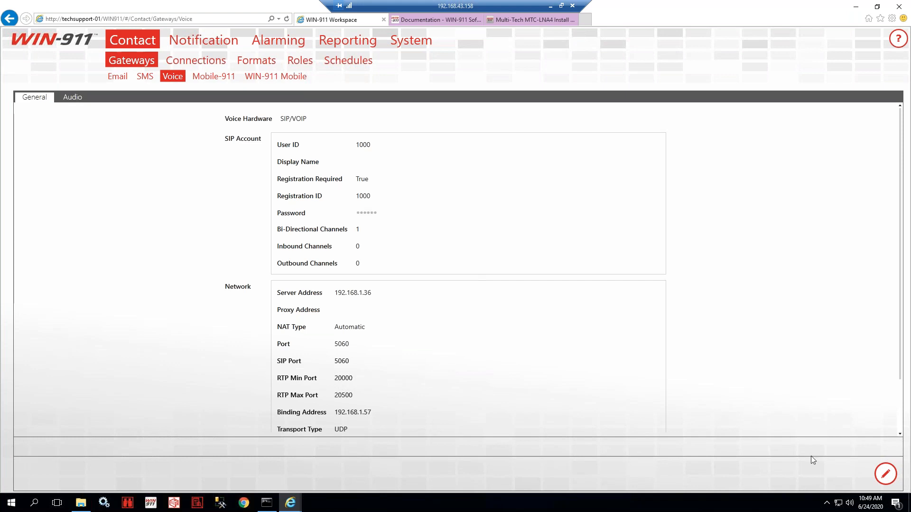
click(884, 474)
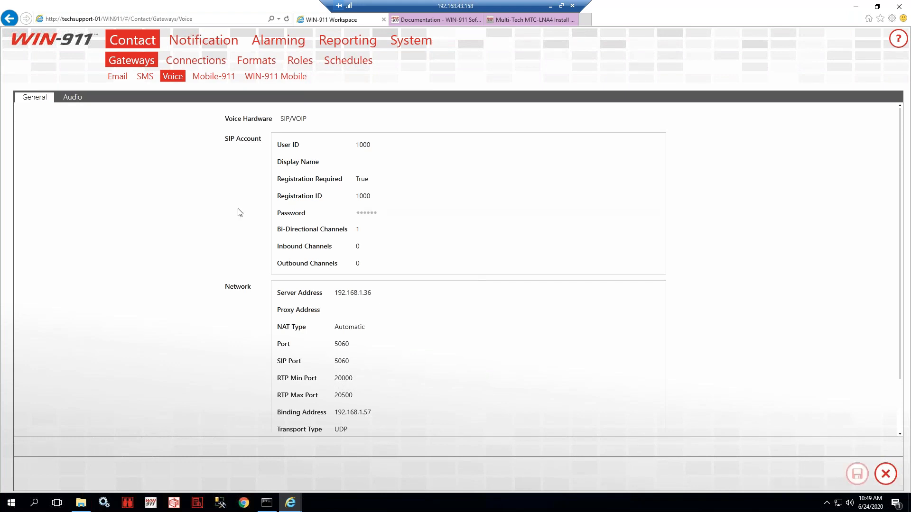
click(295, 119)
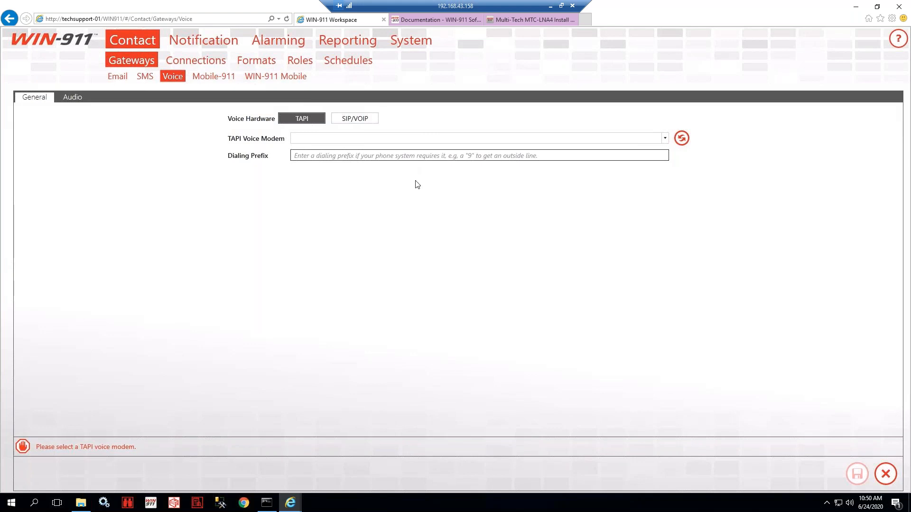
click(305, 118)
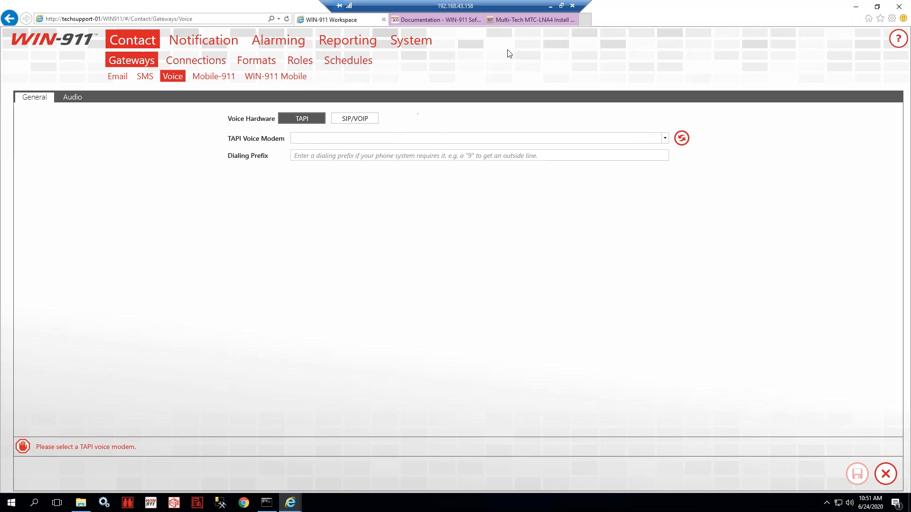
- Search the support knowledge base for 'grandstream', then return to the Voice gateway page
click(510, 19)
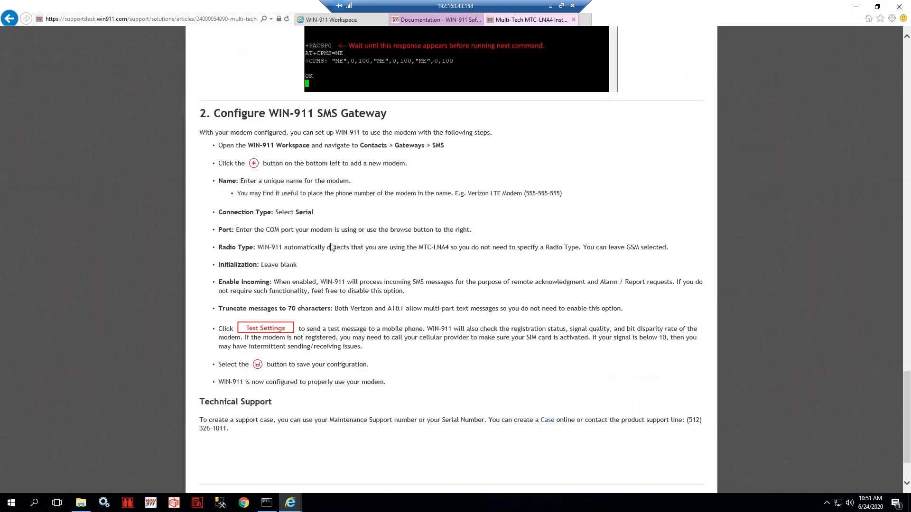
scroll(332, 245, up, 15)
scroll(305, 202, up, 3)
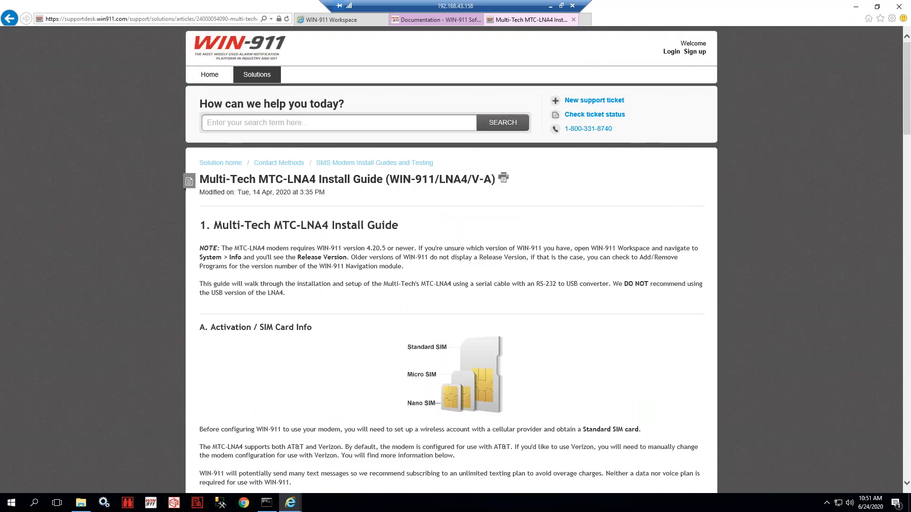
click(224, 77)
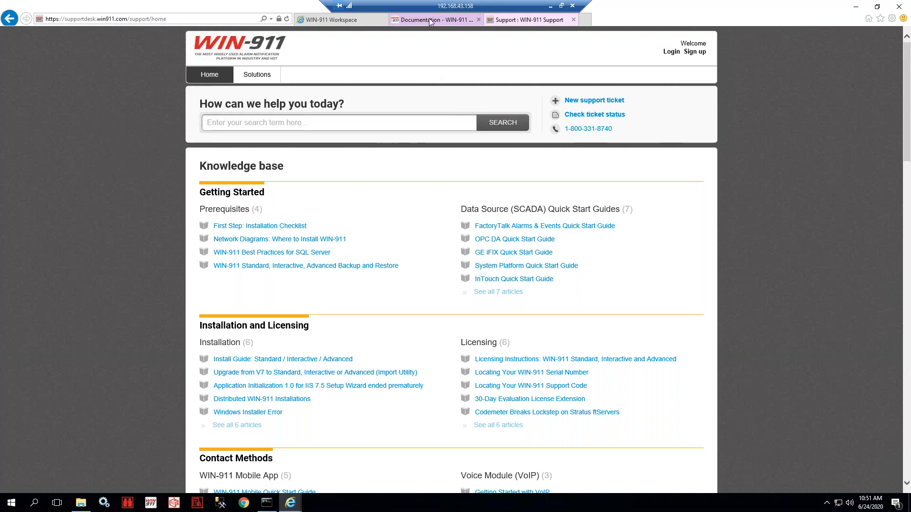
click(362, 125)
text(grandstream)
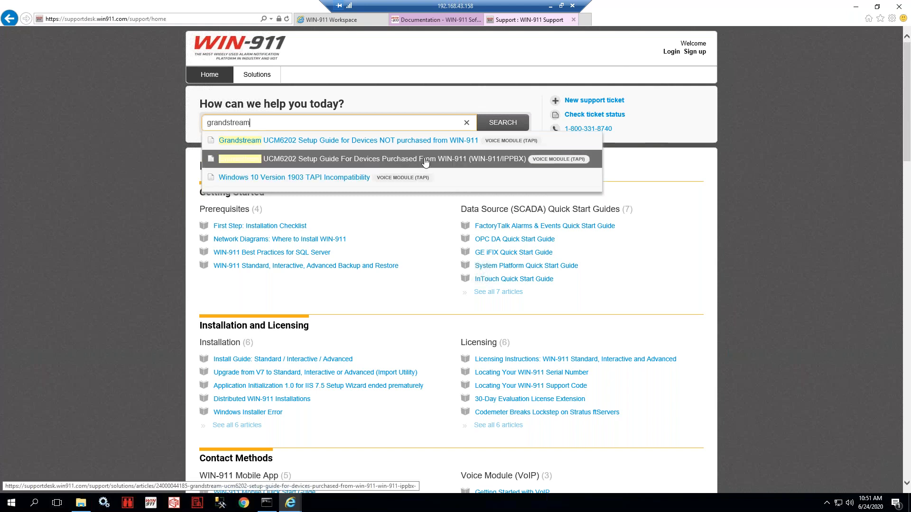
click(439, 20)
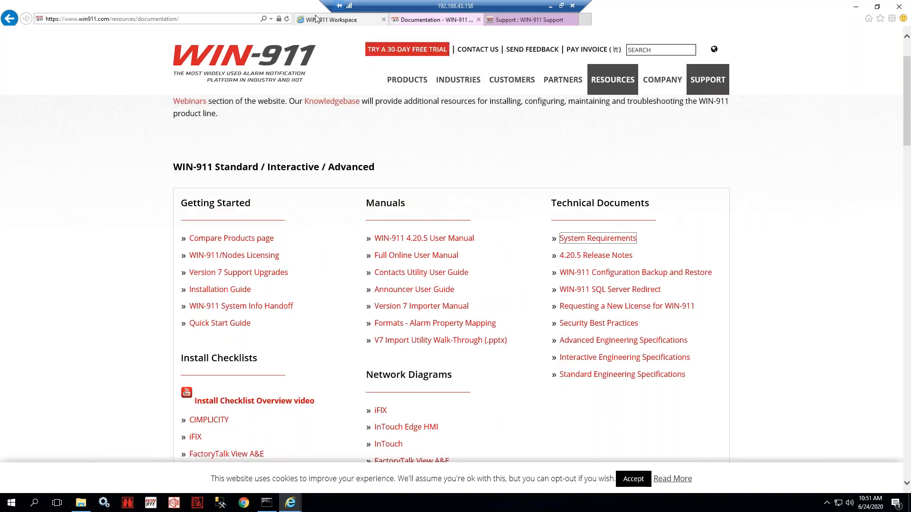
click(316, 18)
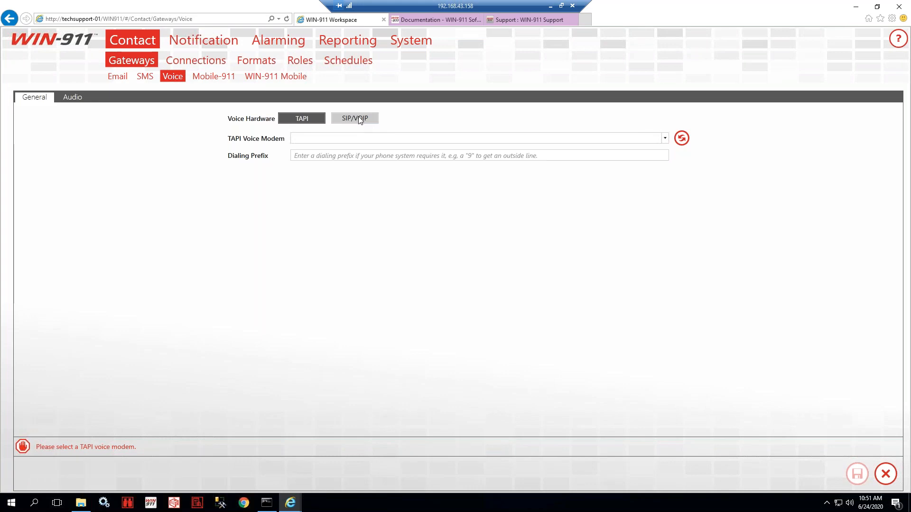
- Switch the voice hardware to SIP/VOIP and review the User ID, Registration ID and password
click(360, 119)
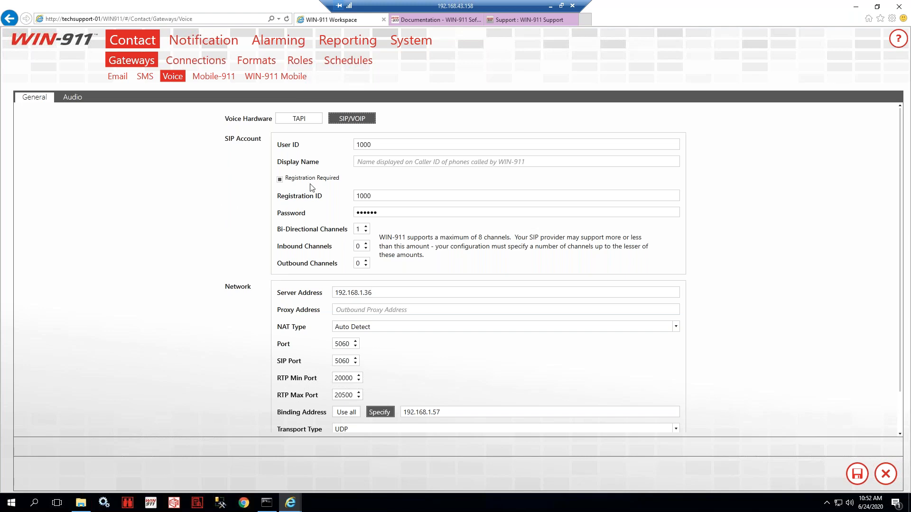
scroll(402, 249, down, 1)
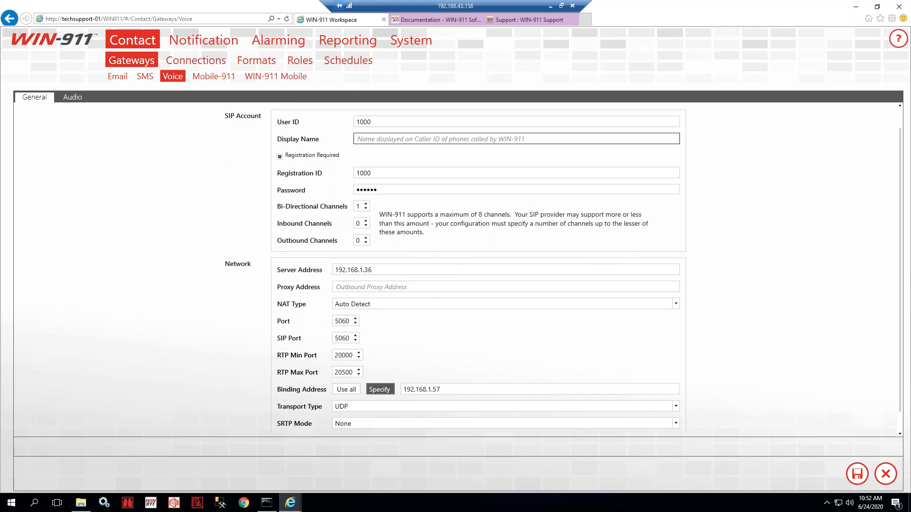
scroll(401, 292, up, 1)
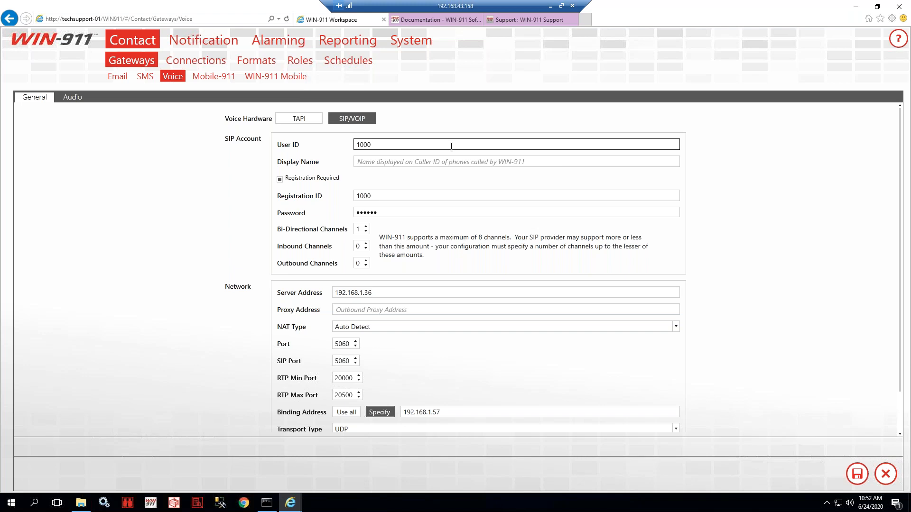
drag(407, 144, 333, 144)
click(401, 150)
drag(413, 197, 313, 196)
drag(391, 214, 340, 219)
click(392, 222)
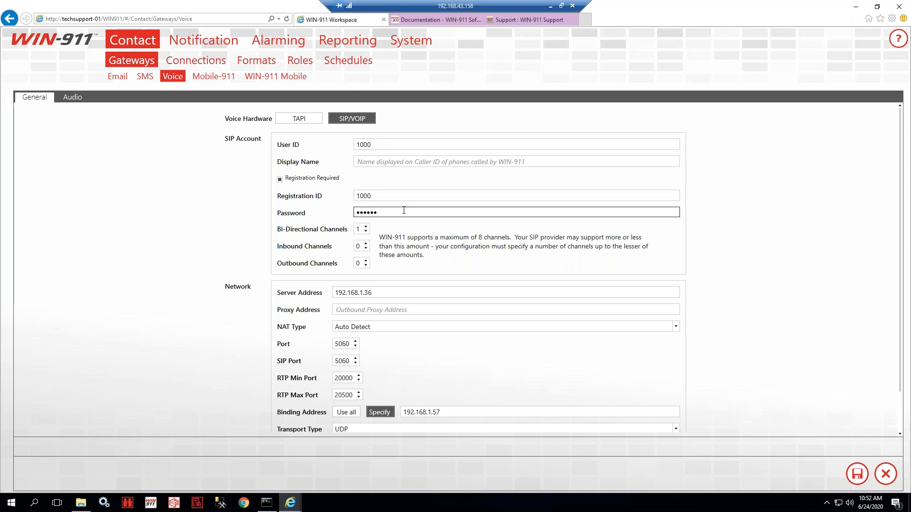
- Check server address 192.168.1.36 and bind to the specific address 192.168.1.57
scroll(404, 237, down, 1)
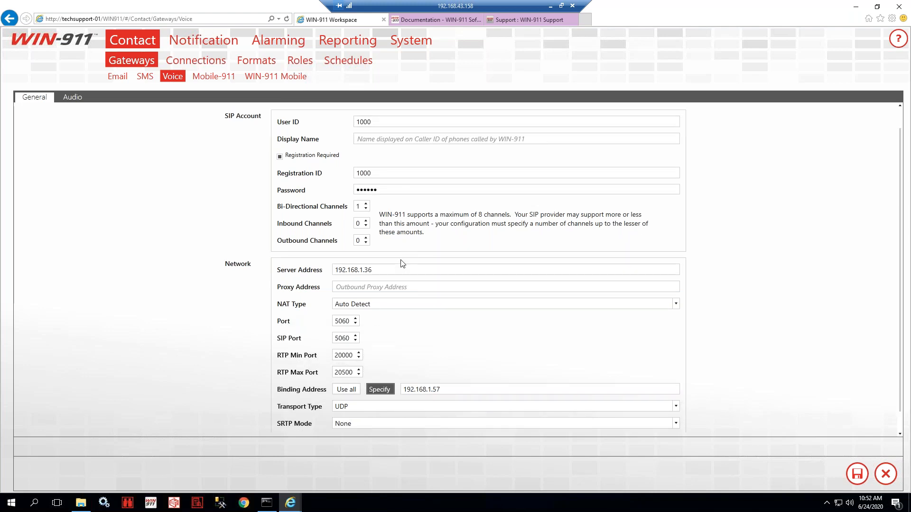
drag(372, 270, 307, 272)
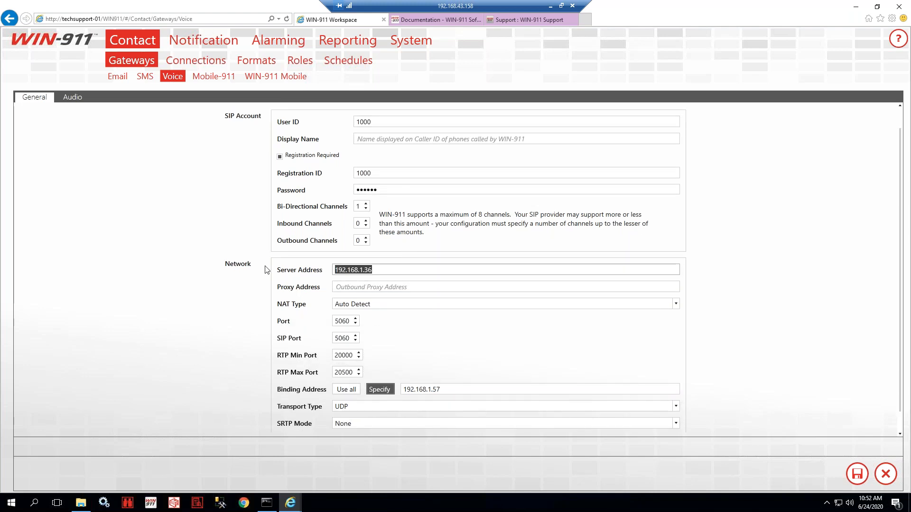
click(378, 269)
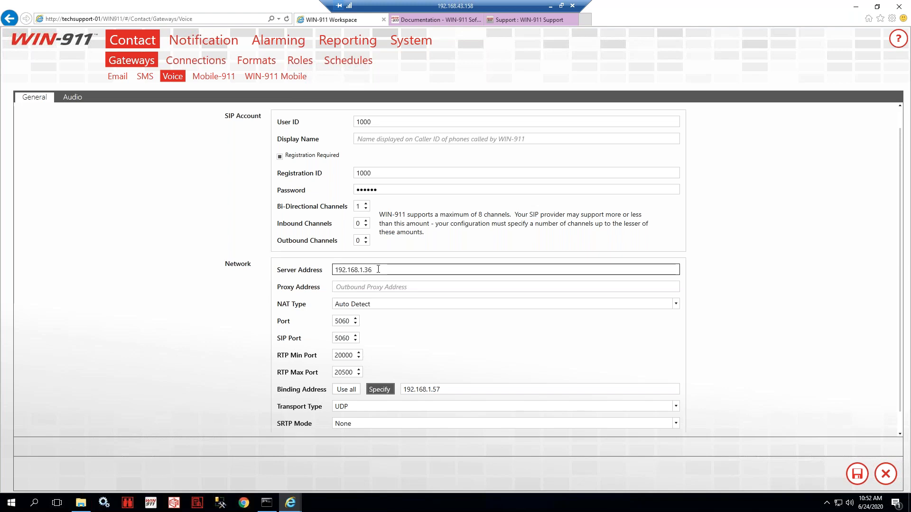
scroll(414, 297, down, 1)
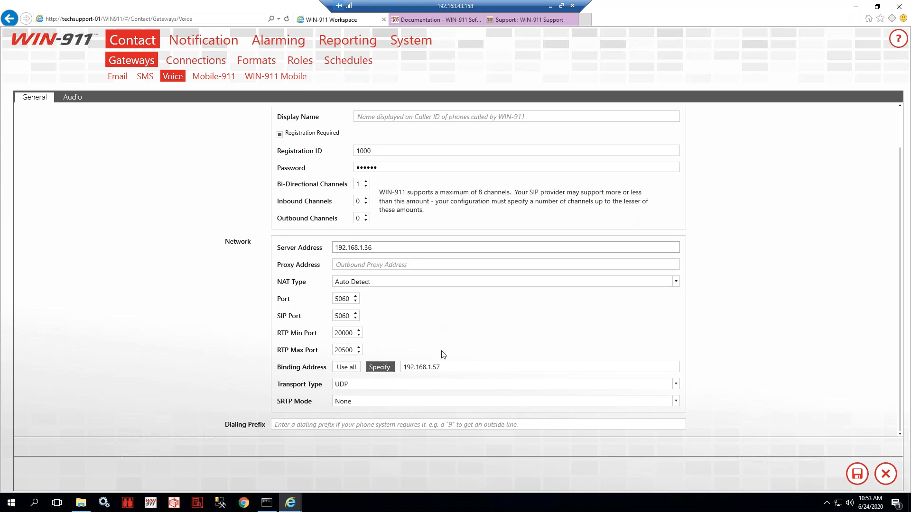
click(384, 365)
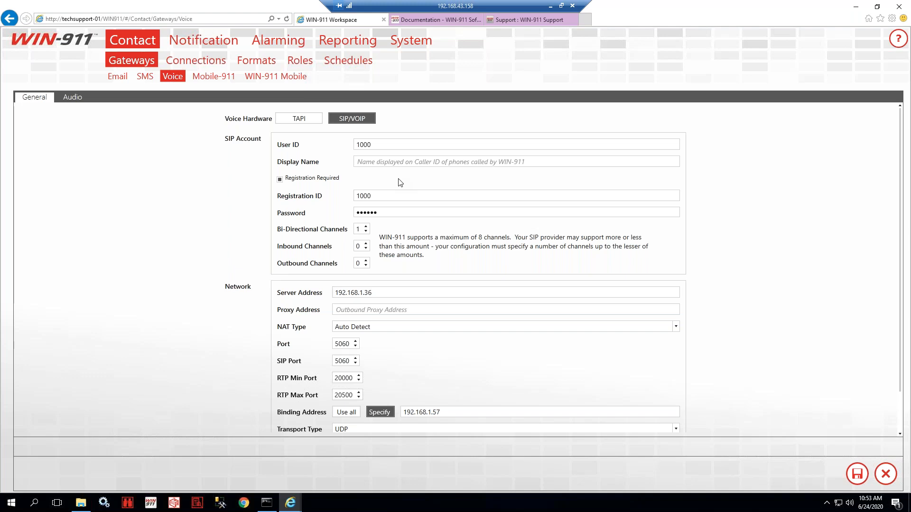
- Go back over the SIP account credentials, selecting the User ID value
click(387, 153)
click(369, 196)
click(391, 211)
click(441, 269)
click(380, 146)
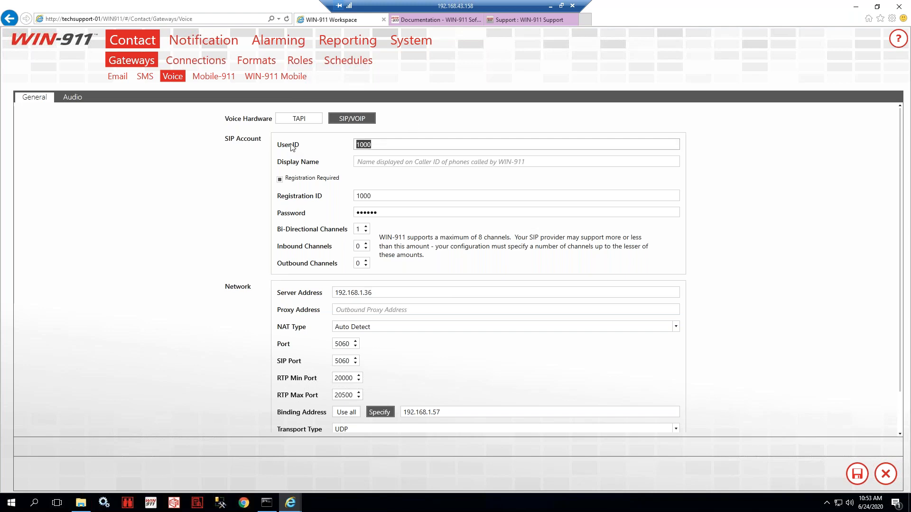
drag(373, 144, 348, 150)
click(379, 144)
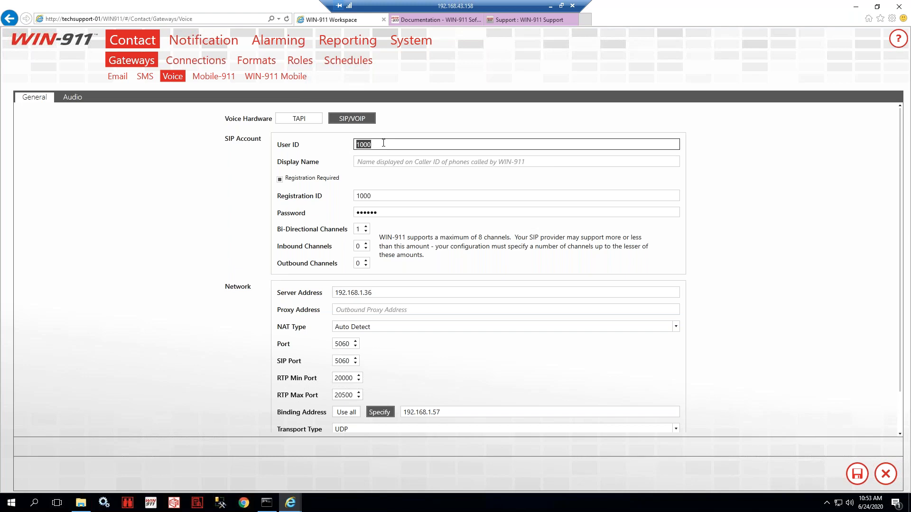
click(388, 144)
drag(383, 143, 350, 151)
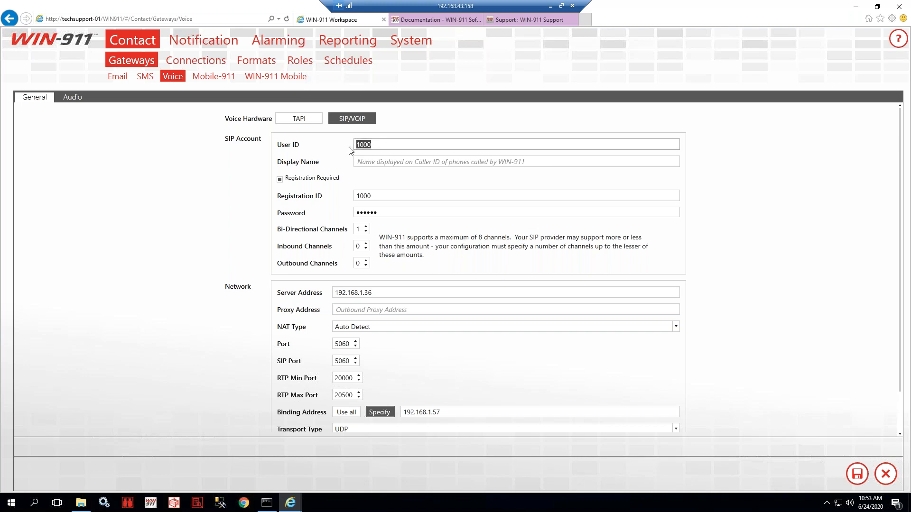
click(350, 149)
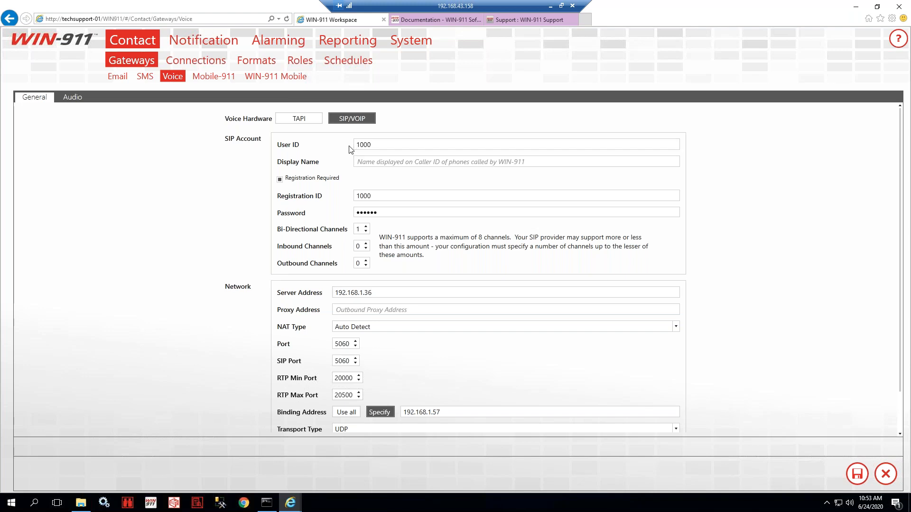
click(371, 145)
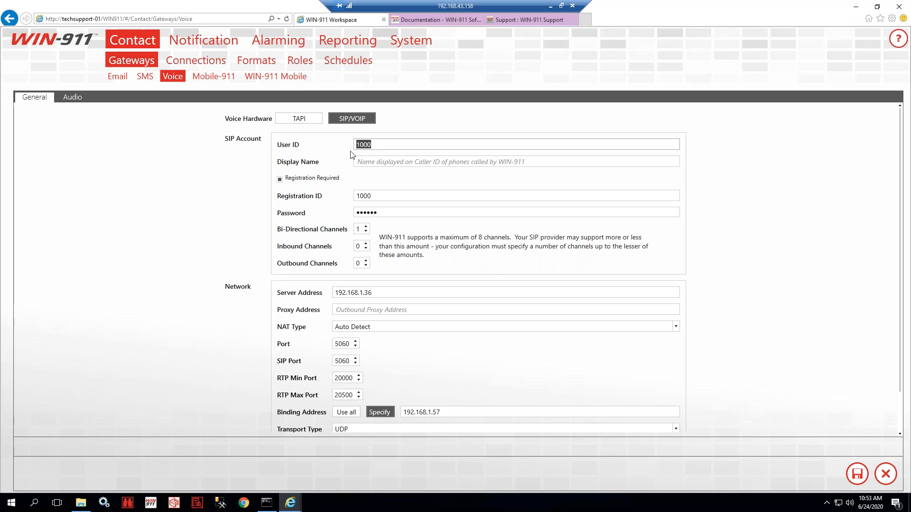
- Toggle Registration Required off and back on, then recheck the Registration ID and password
click(292, 181)
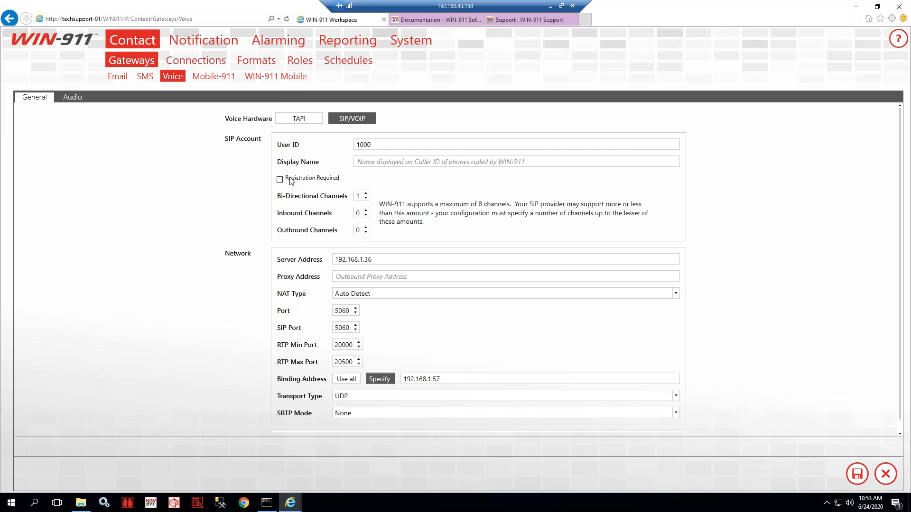
click(291, 180)
click(300, 192)
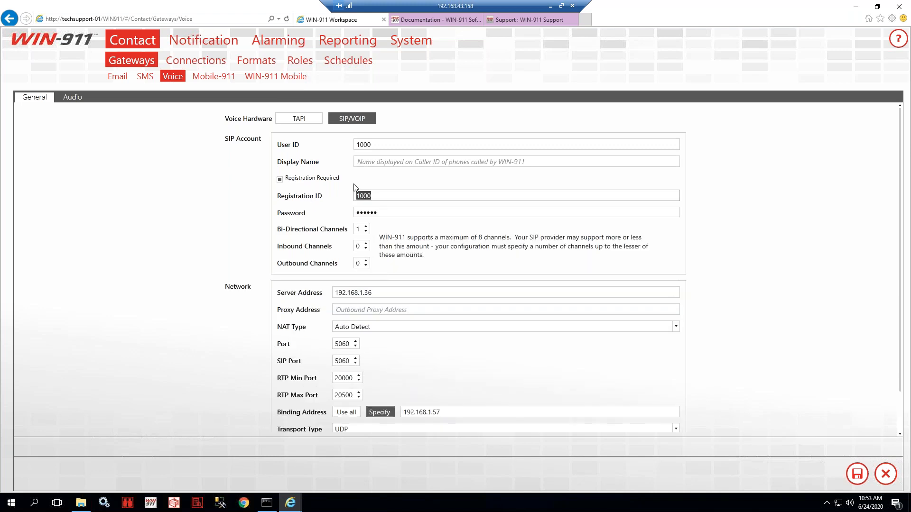
click(307, 148)
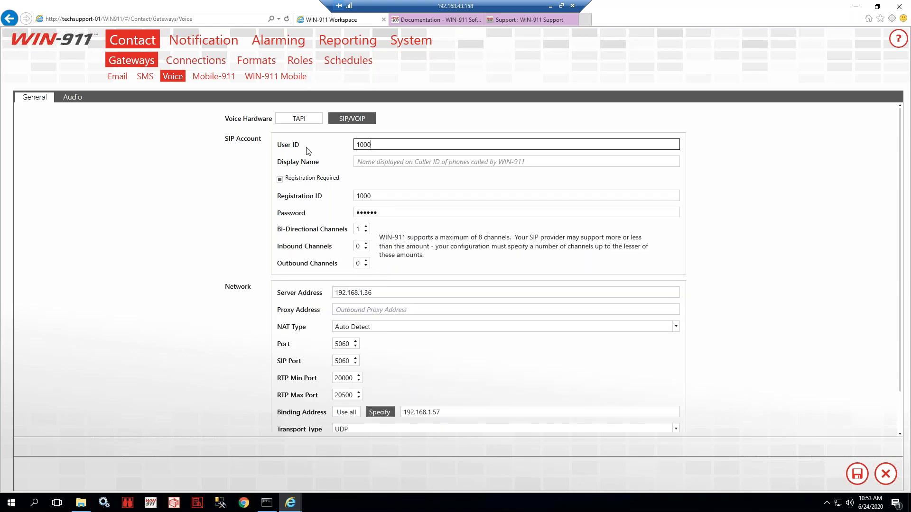
click(284, 197)
click(368, 144)
click(376, 195)
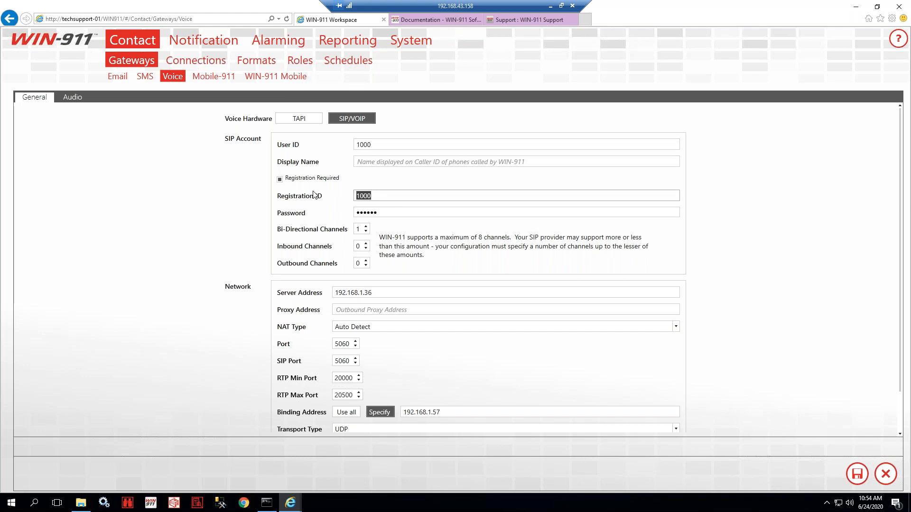
click(386, 198)
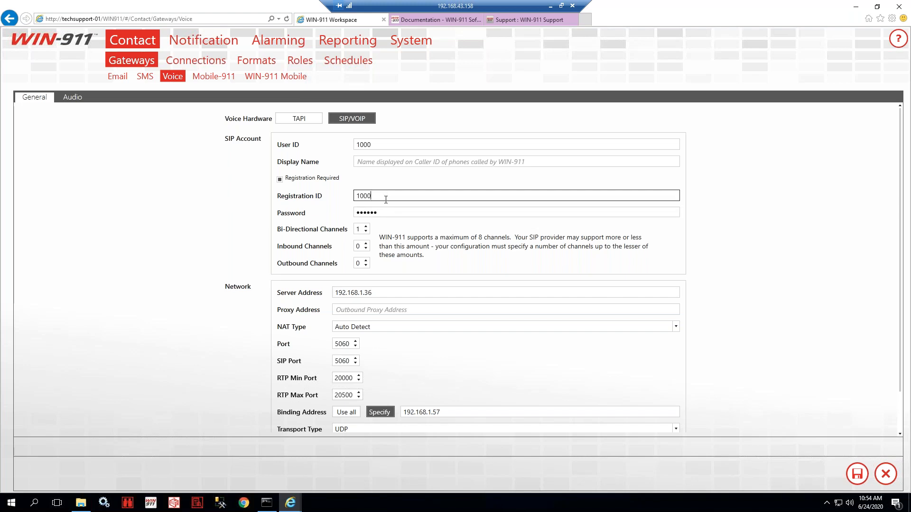
drag(389, 212, 319, 213)
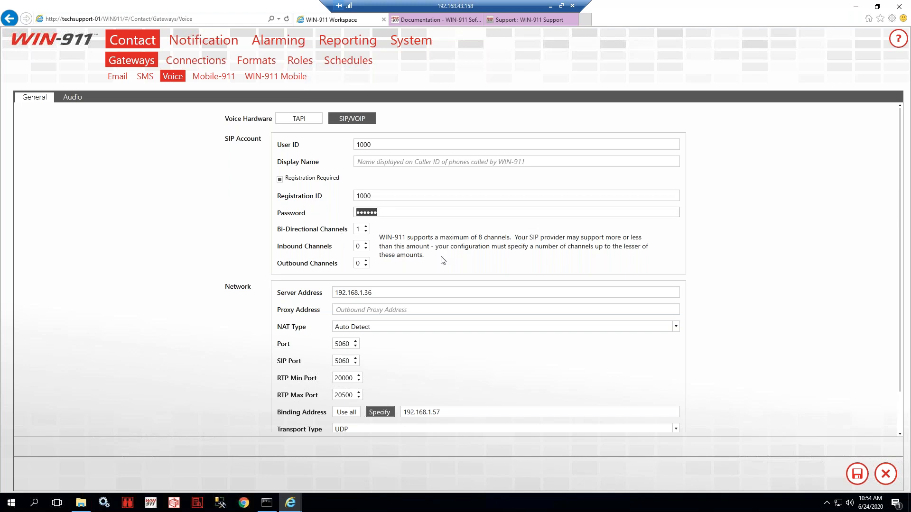
click(379, 197)
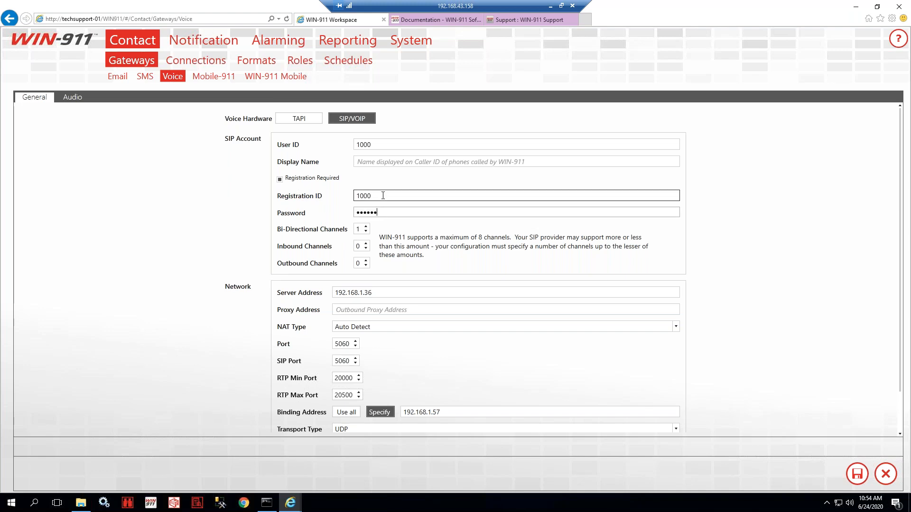
click(384, 212)
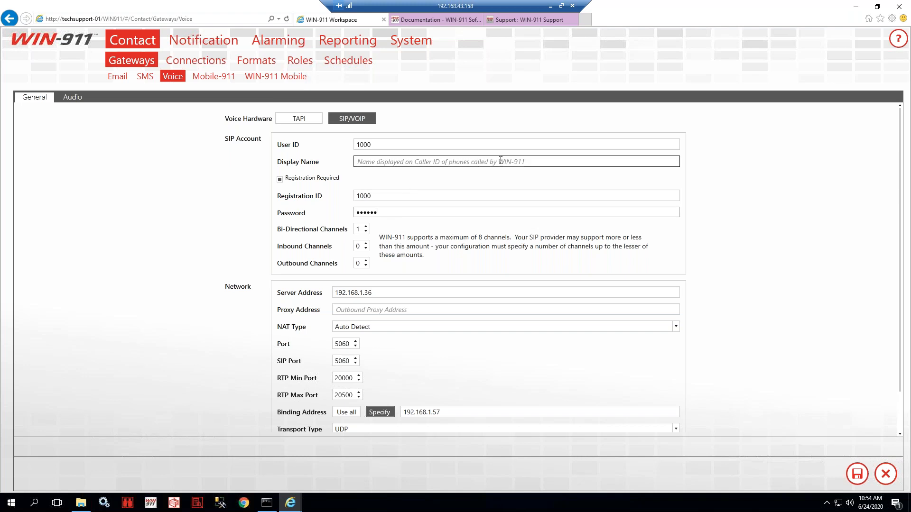
- Review the remaining SIP settings: port 5060, one bi-directional channel, UDP transport
scroll(438, 243, down, 1)
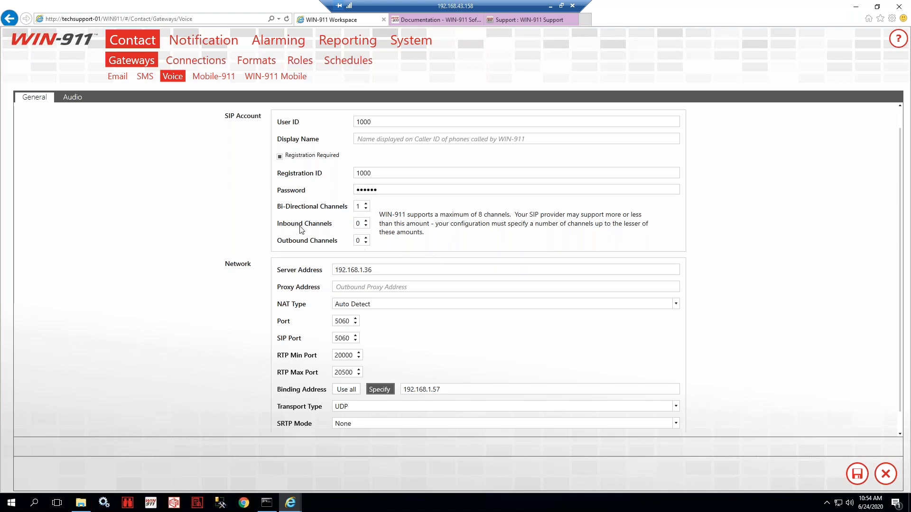
mouse_move(301, 231)
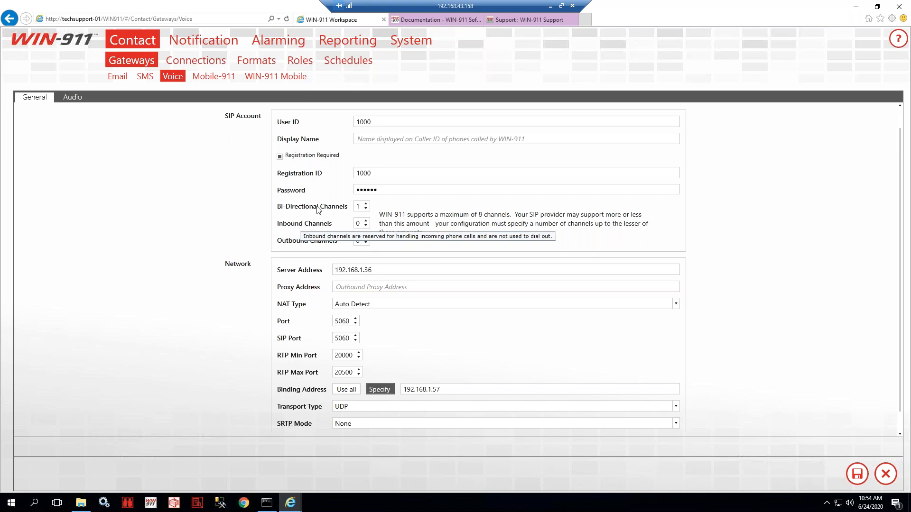
mouse_move(316, 212)
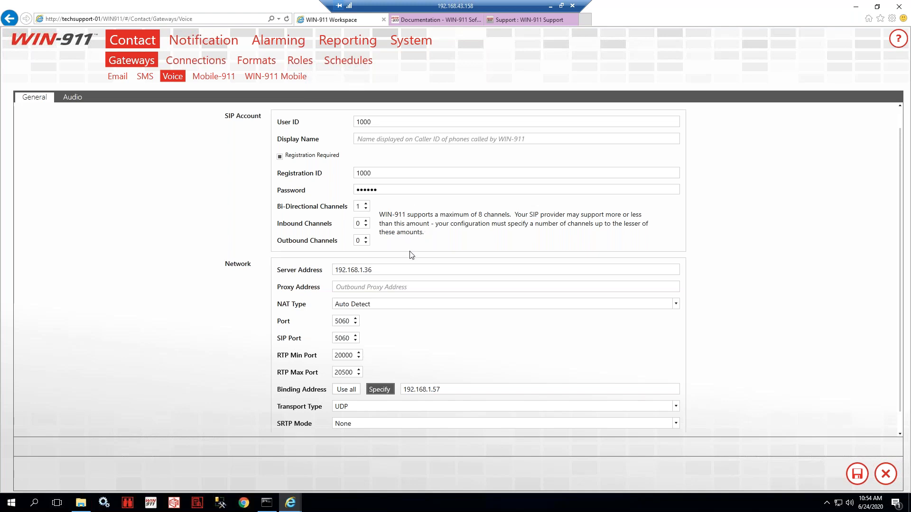
- Open the Grandstream UCM6202 guide for WIN-911-purchased devices from the grandstream search, and scroll to section A's connection steps
click(359, 206)
click(529, 20)
click(321, 125)
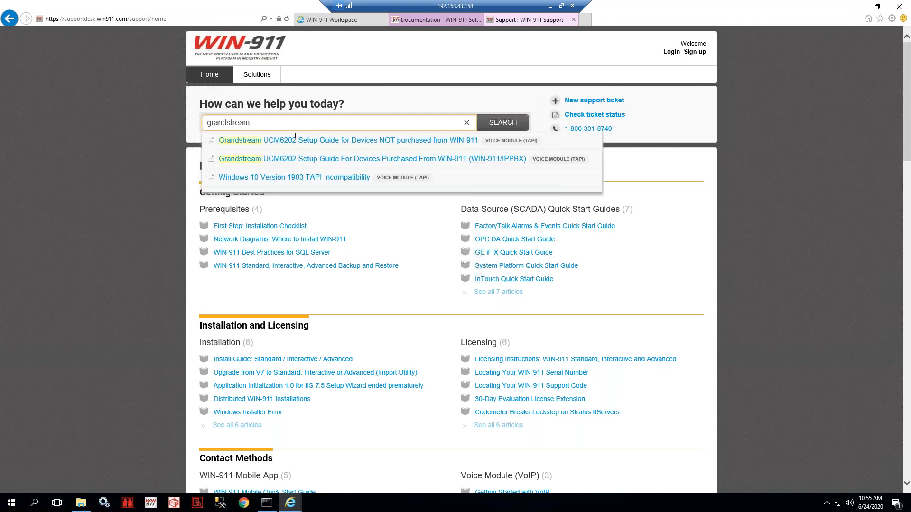
click(318, 161)
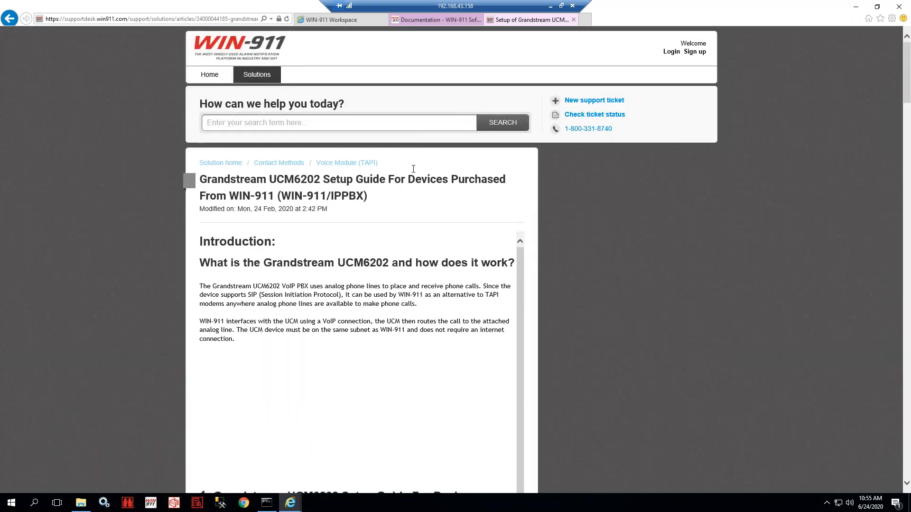
scroll(360, 200, down, 3)
scroll(360, 199, down, 6)
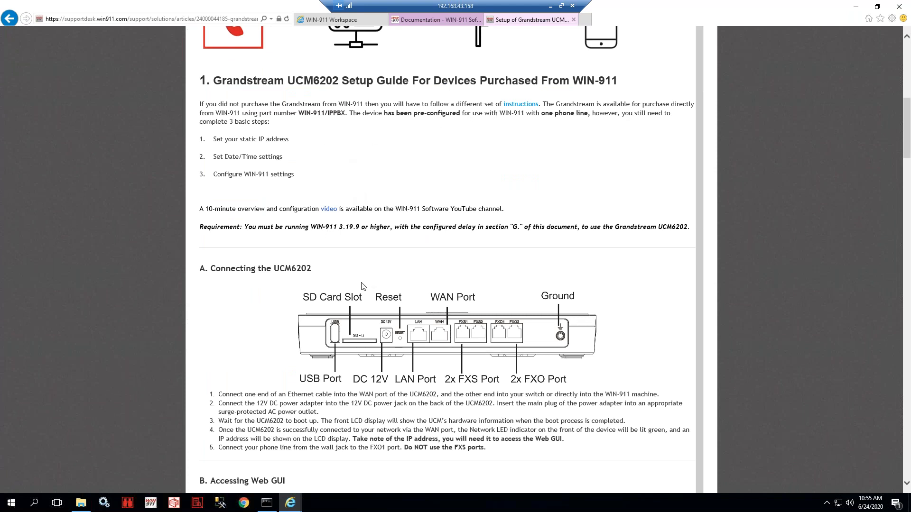
scroll(361, 286, down, 1)
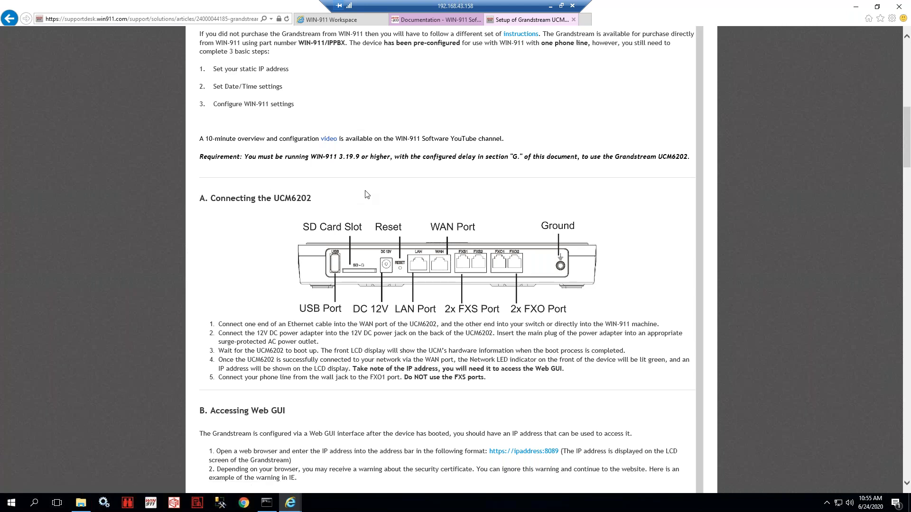
- Open the Webinars page from the WIN-911 documentation site's Resources menu and scroll to past webinars
click(441, 20)
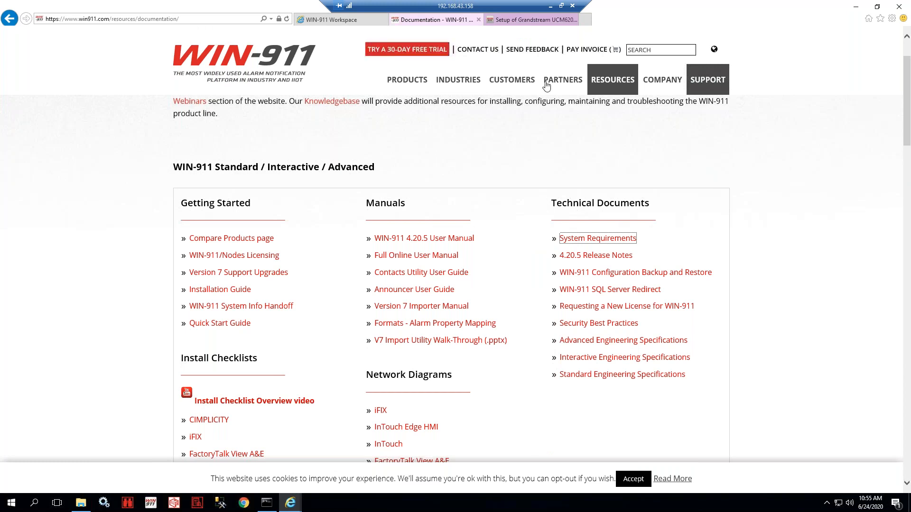
mouse_move(608, 85)
click(619, 201)
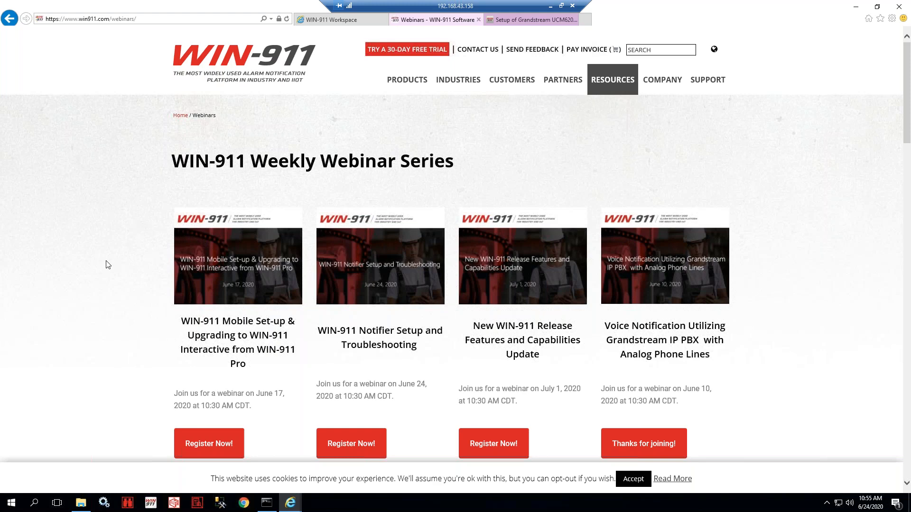
scroll(108, 264, down, 10)
scroll(108, 265, down, 12)
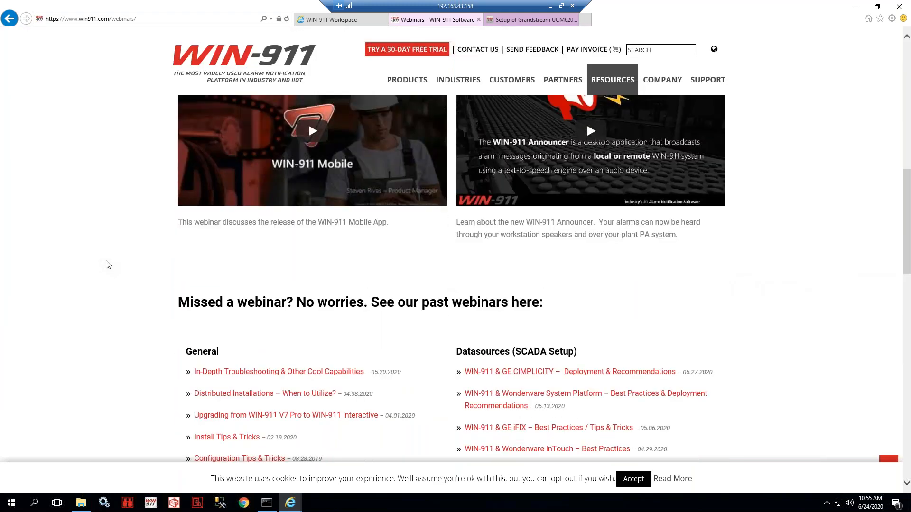
scroll(108, 264, up, 1)
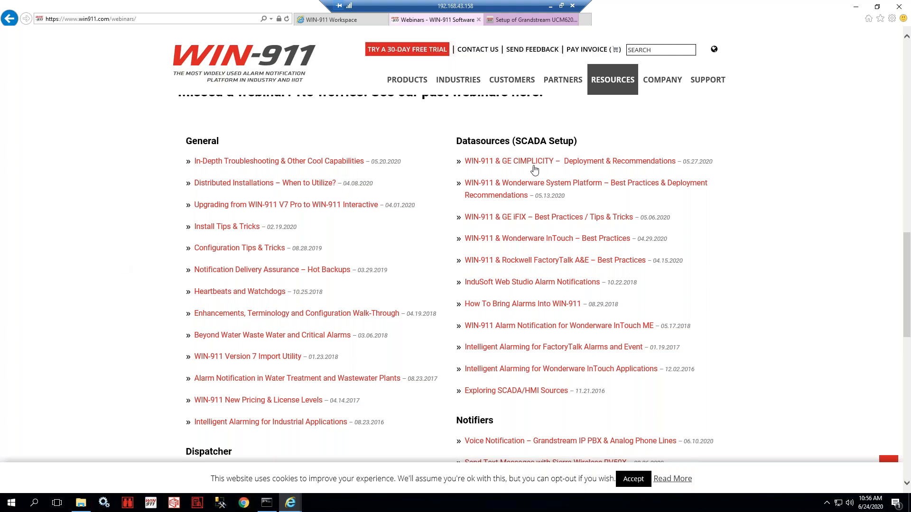
scroll(451, 218, down, 4)
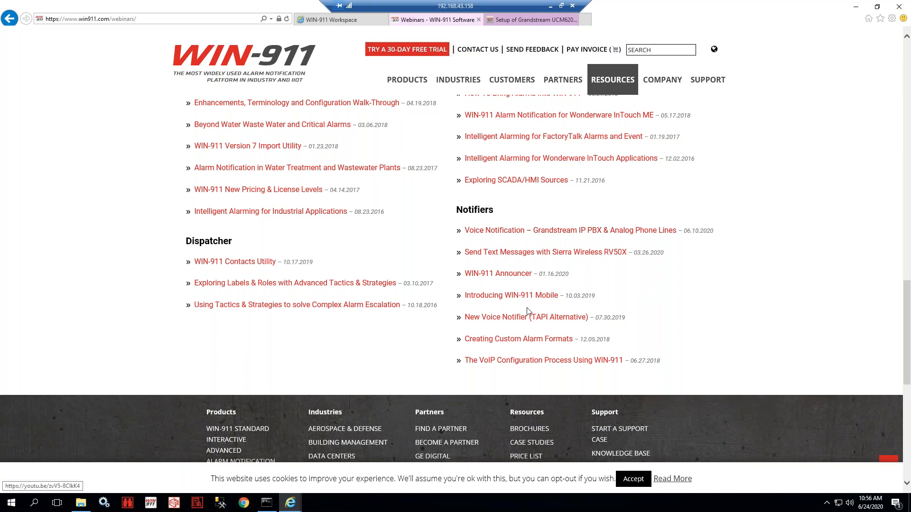
- Highlight the New Voice Notifier (TAPI Alternative) and Grandstream voice notification webinar titles under Notifiers
drag(464, 321, 611, 323)
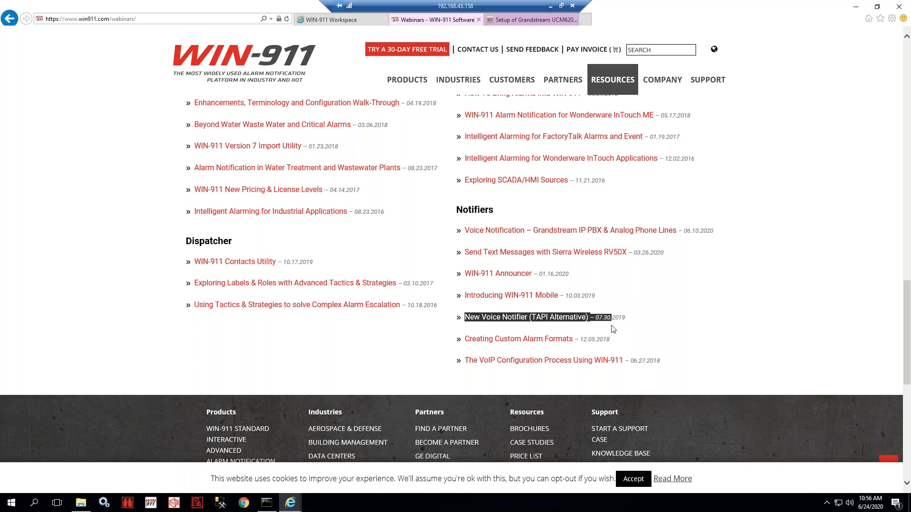
click(664, 275)
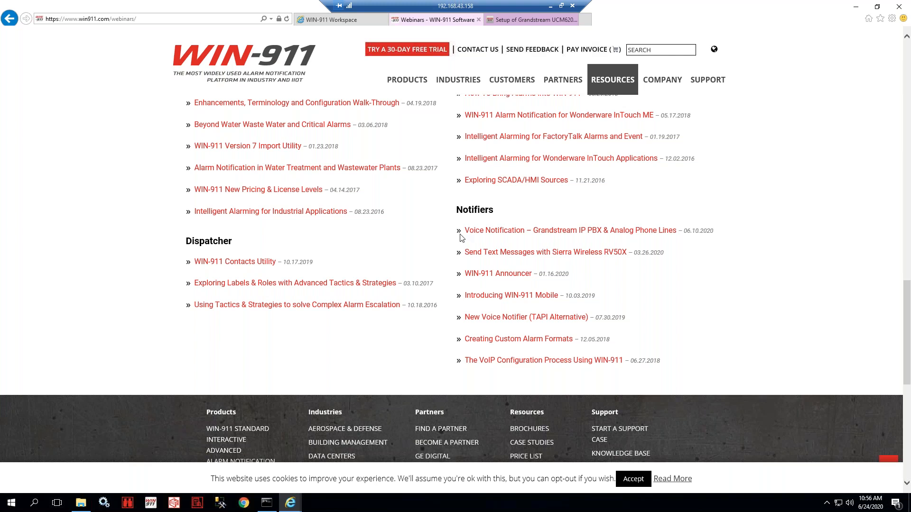
drag(464, 231, 699, 232)
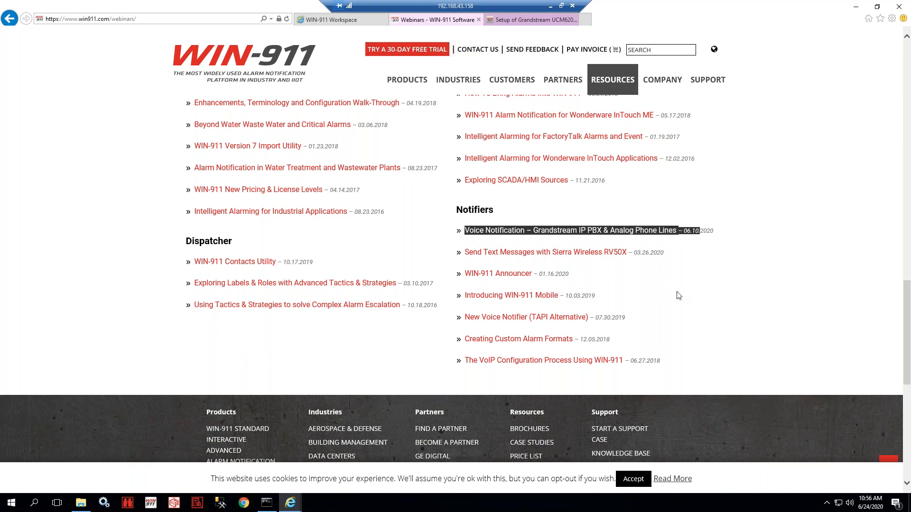
click(652, 307)
scroll(663, 302, up, 15)
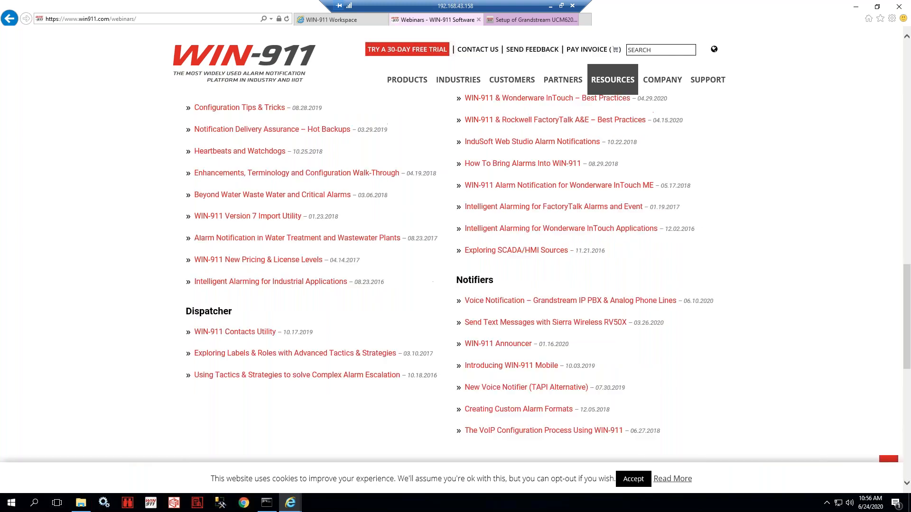
- Return to the Grandstream setup guide and highlight its SIP account and network settings values
scroll(580, 115, up, 2)
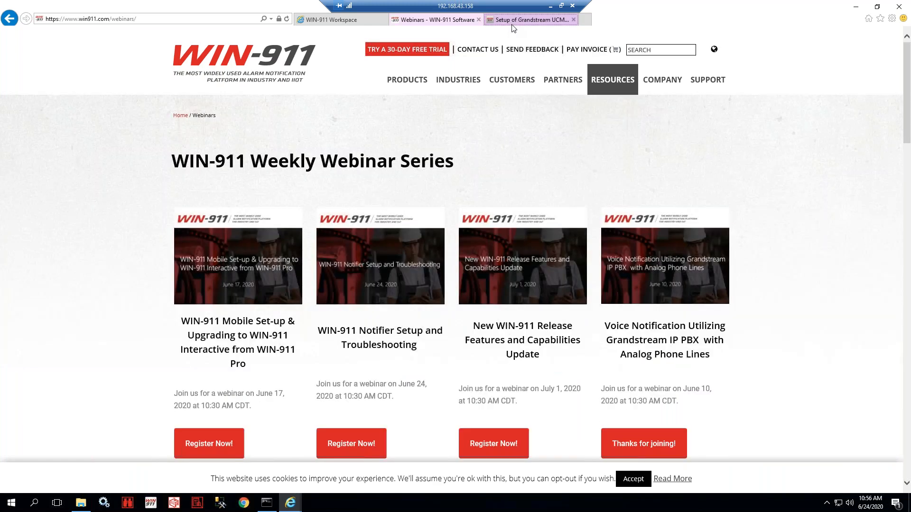
click(531, 20)
scroll(446, 261, down, 20)
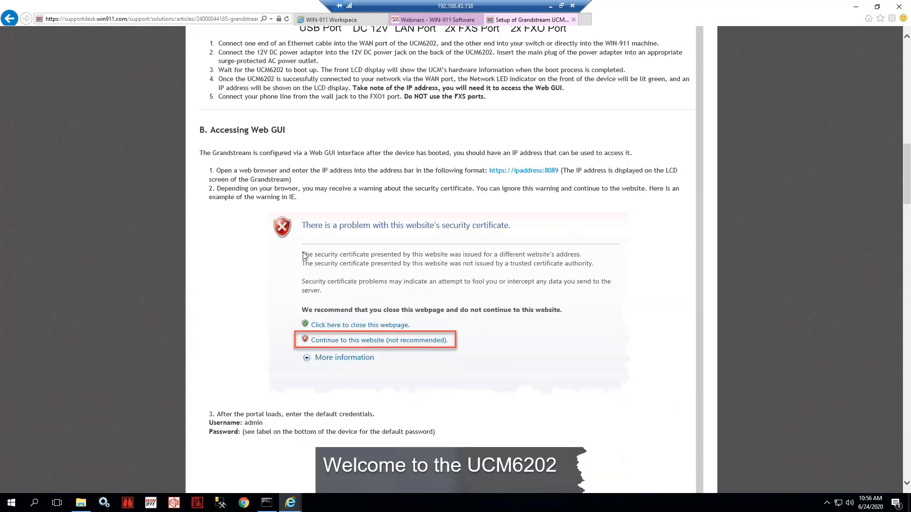
scroll(305, 226, down, 20)
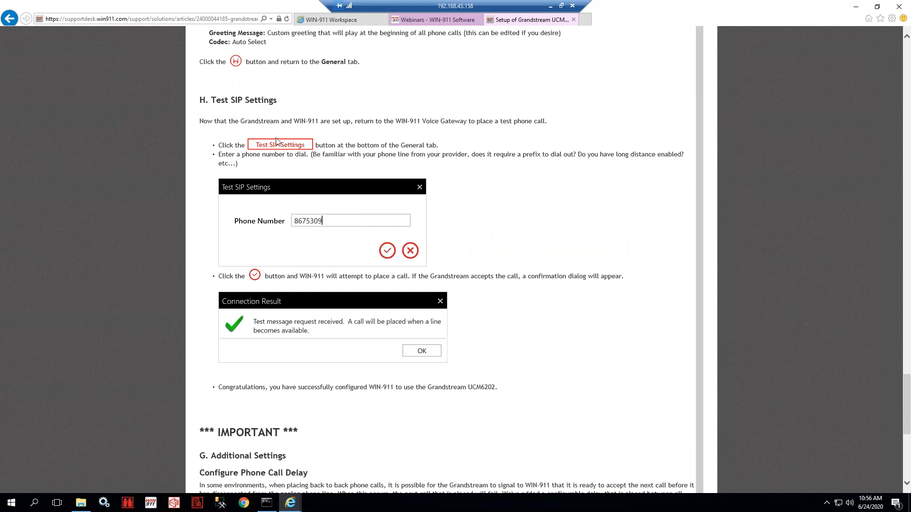
scroll(298, 154, up, 3)
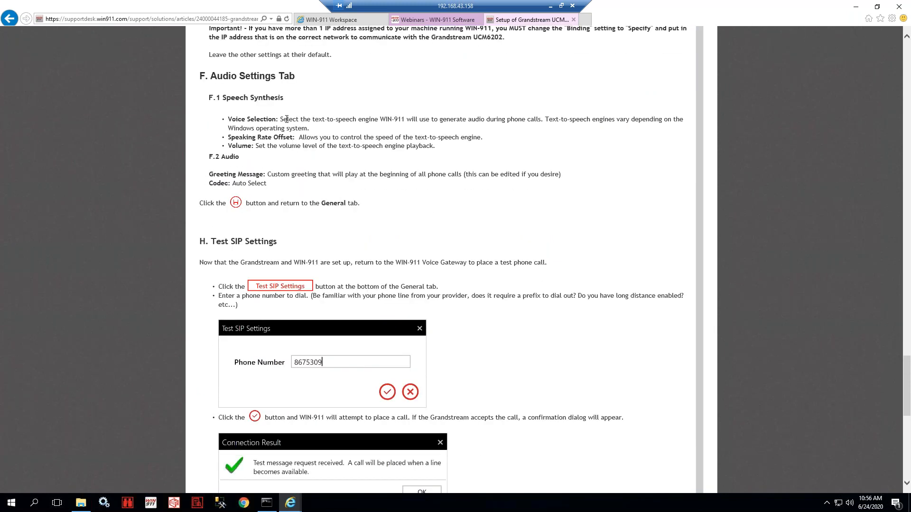
scroll(287, 146, up, 4)
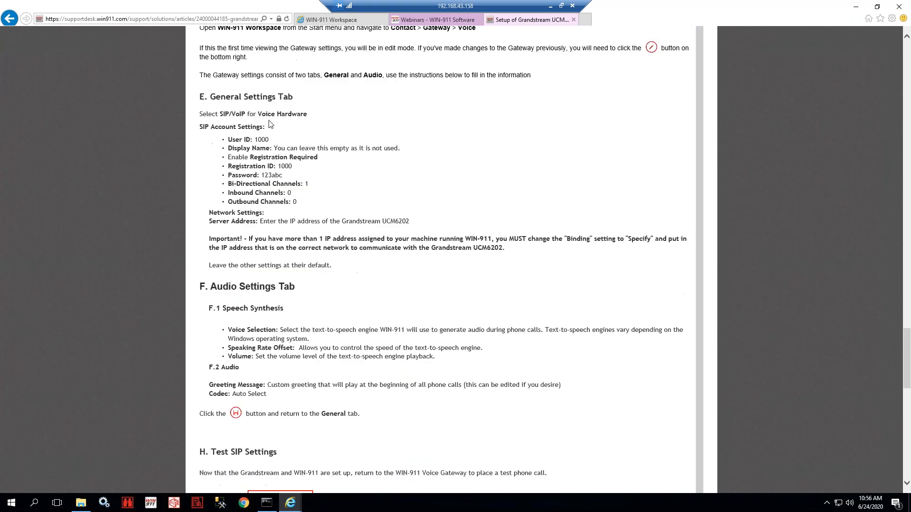
drag(211, 127, 326, 212)
click(324, 208)
drag(221, 140, 310, 214)
click(310, 211)
- Scroll through the guide's remaining test sections, then go back to WIN-911 Workspace
scroll(311, 191, down, 5)
scroll(304, 203, down, 3)
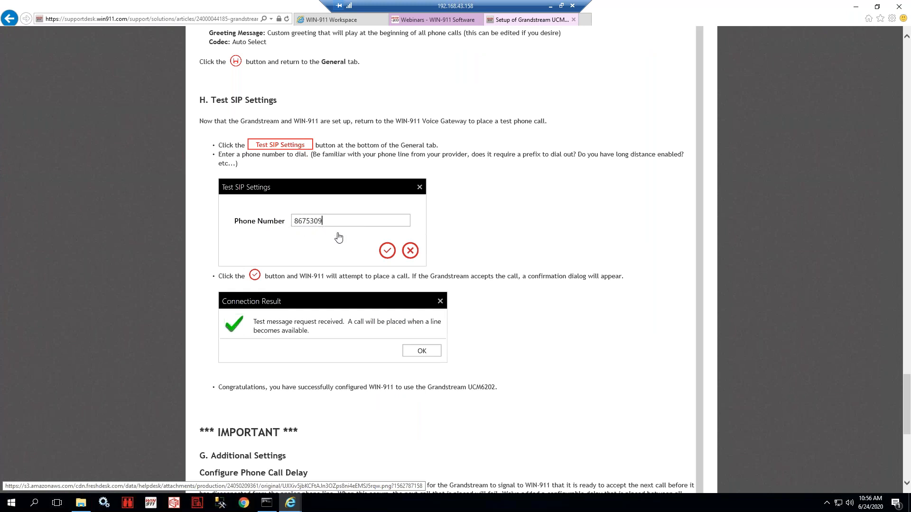
scroll(294, 265, down, 2)
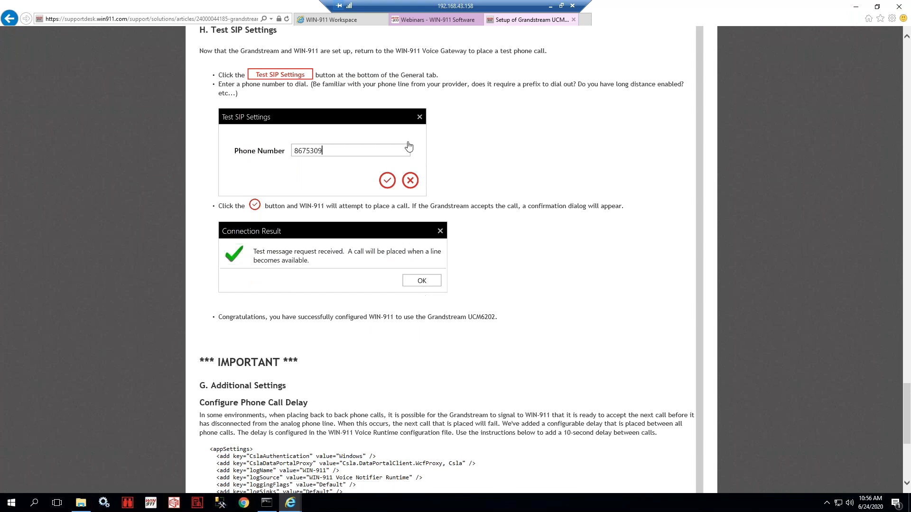
click(346, 22)
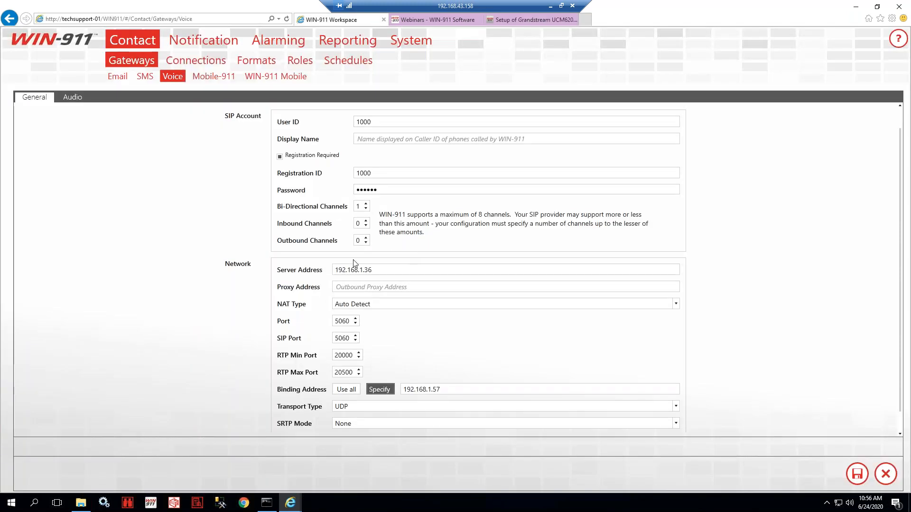
- Scroll the Voice gateway General form to the Network section showing server 192.168.1.36 and binding 192.168.1.57
click(362, 272)
scroll(362, 273, down, 1)
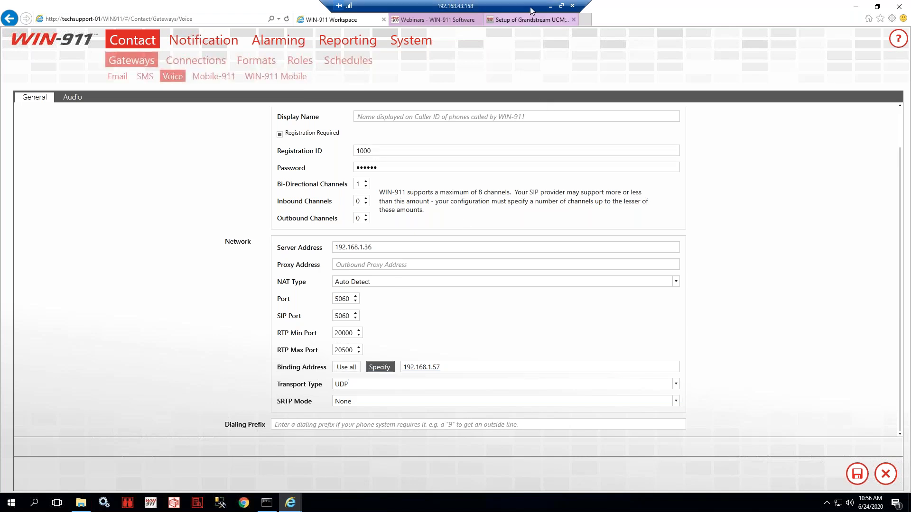
click(528, 19)
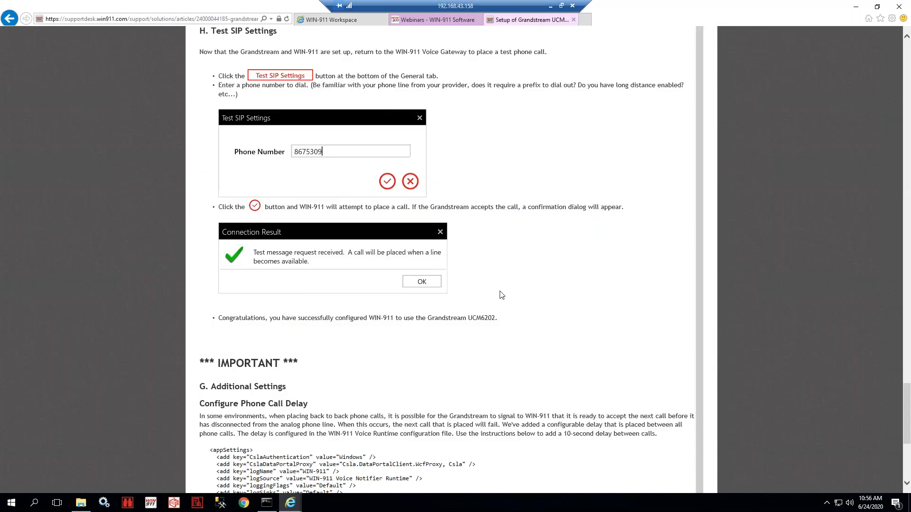
scroll(501, 295, up, 4)
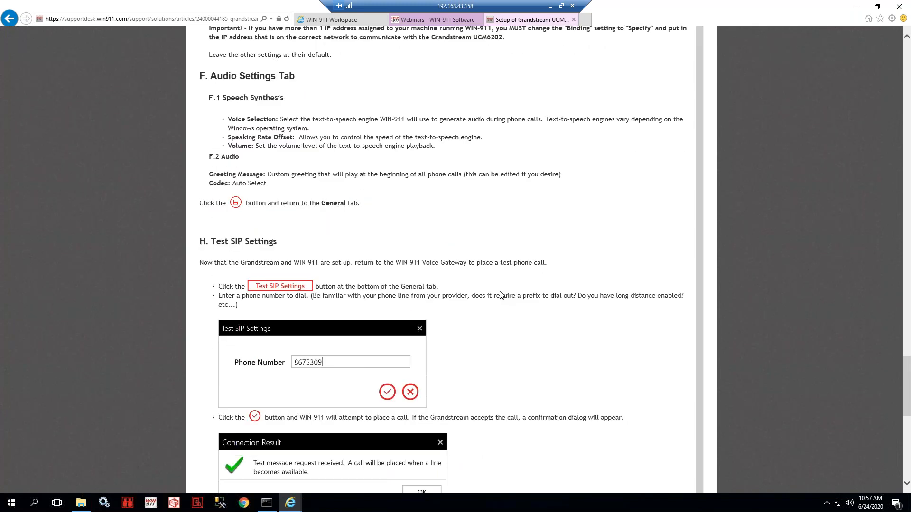
scroll(500, 295, up, 4)
drag(209, 239, 590, 240)
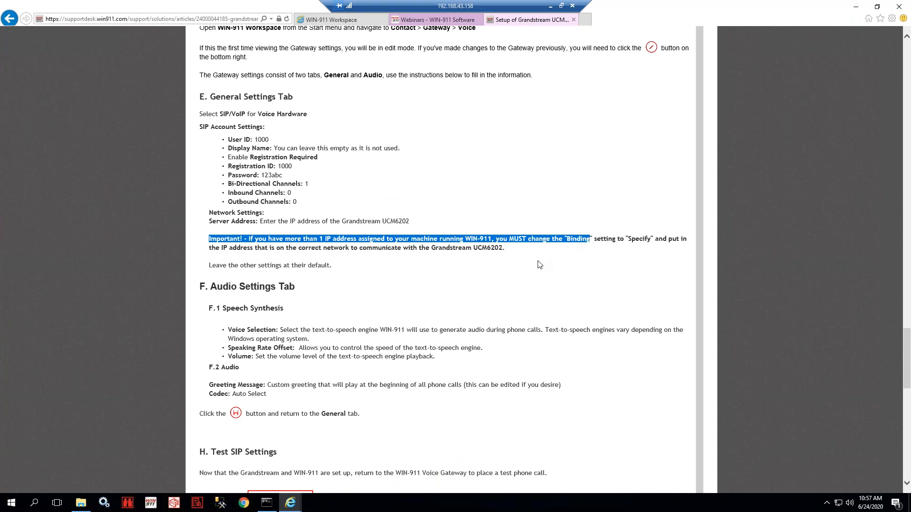
click(514, 251)
drag(510, 239, 653, 247)
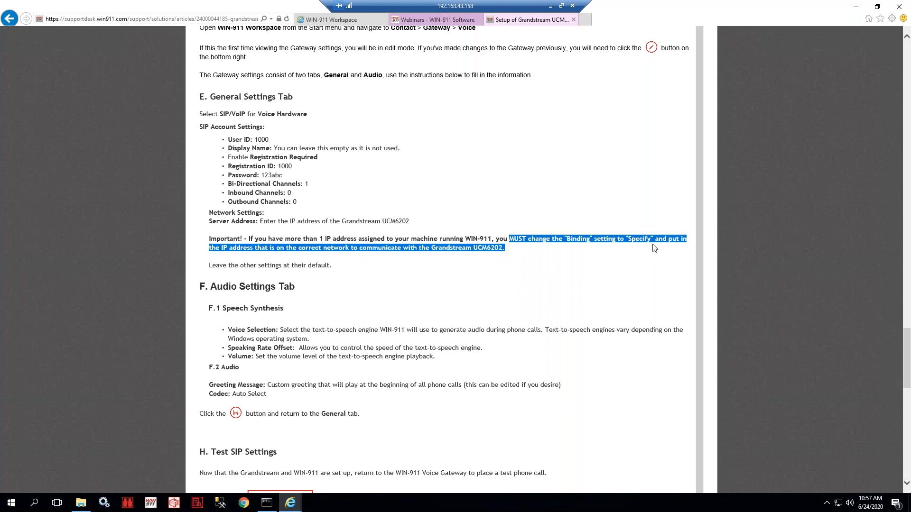
click(273, 254)
drag(505, 248, 206, 244)
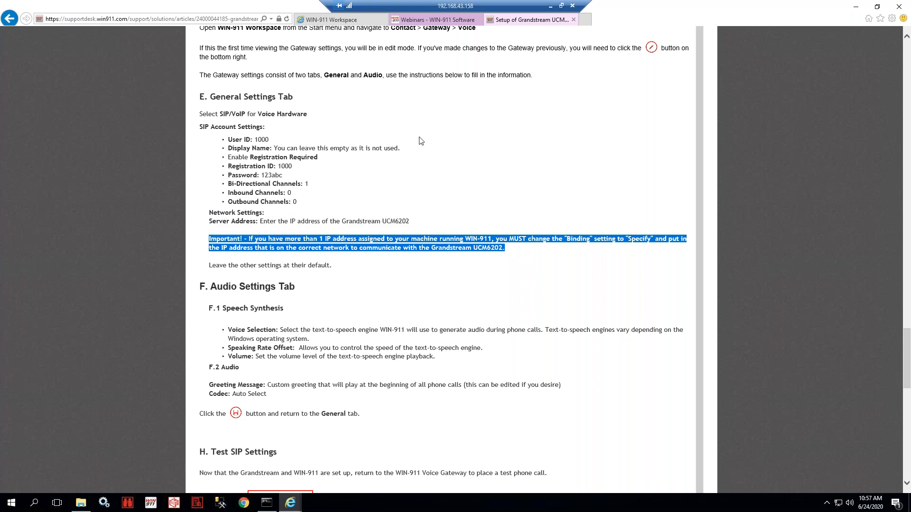
click(335, 23)
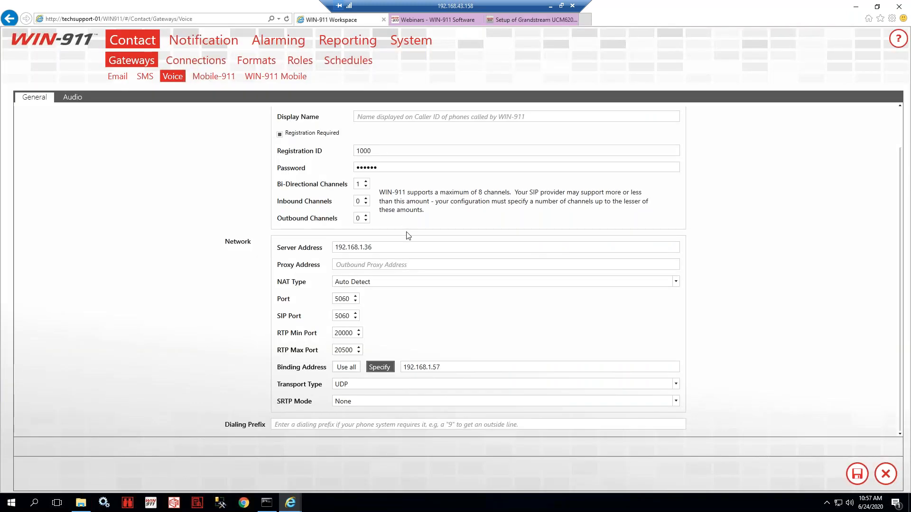
- Set Binding Address to Specify, keeping the server address 192.168.1.36
drag(397, 251, 318, 252)
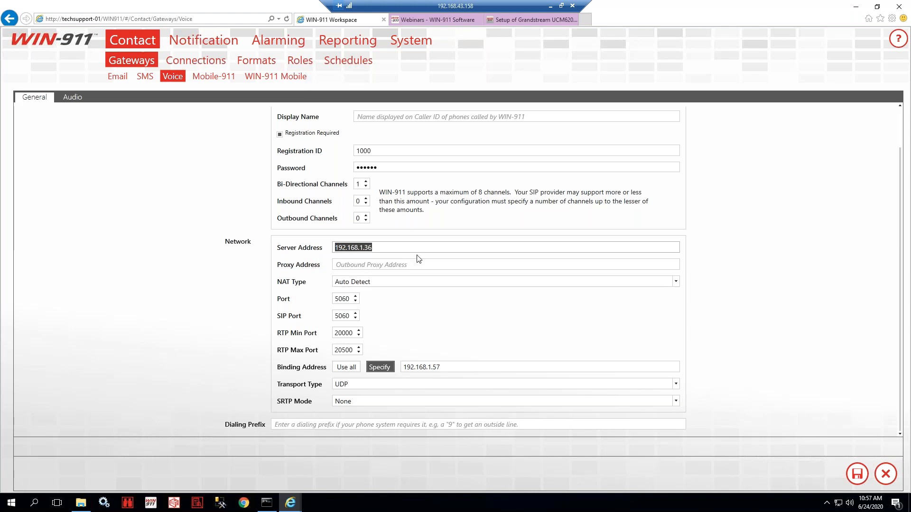
click(458, 334)
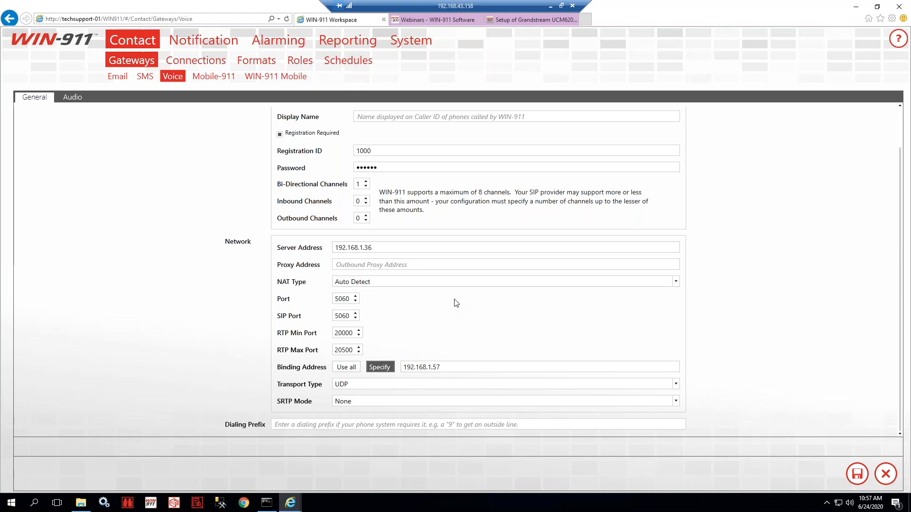
click(352, 368)
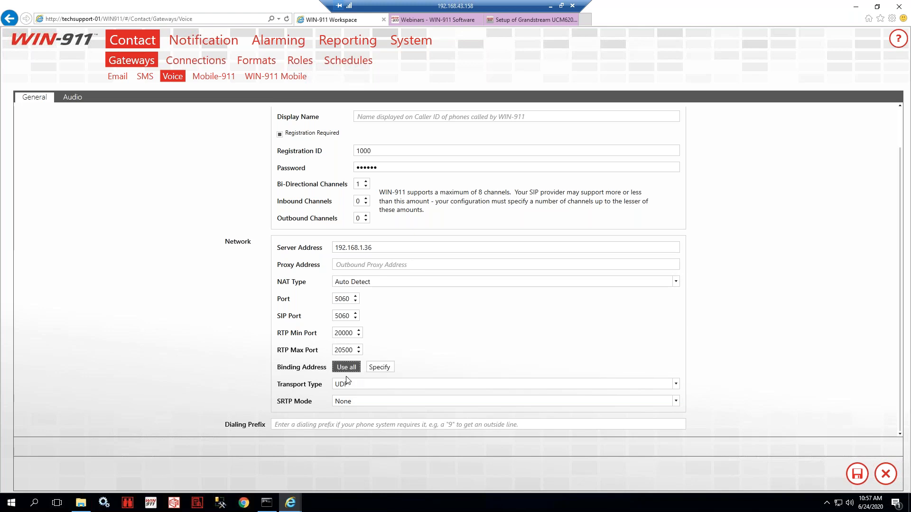
click(382, 368)
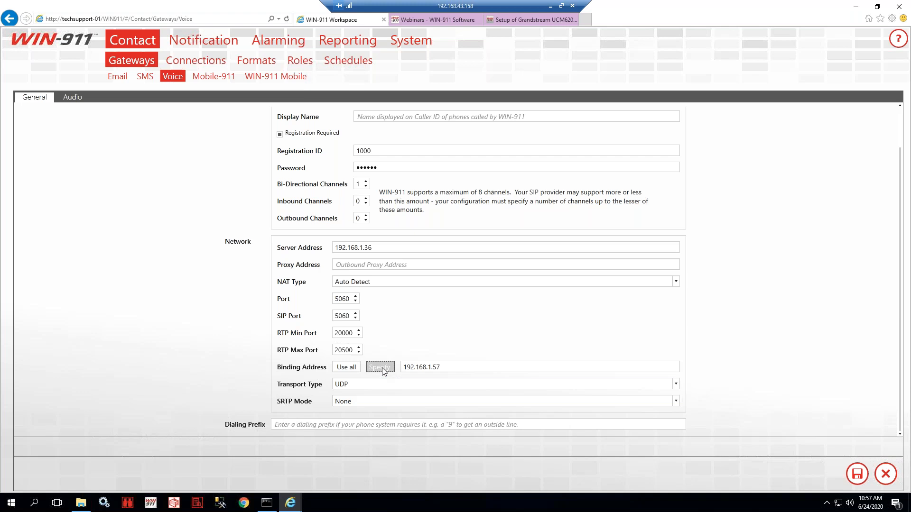
- Verify the binding address reads 192.168.1.57 and the server address 192.168.1.36
drag(446, 369, 404, 368)
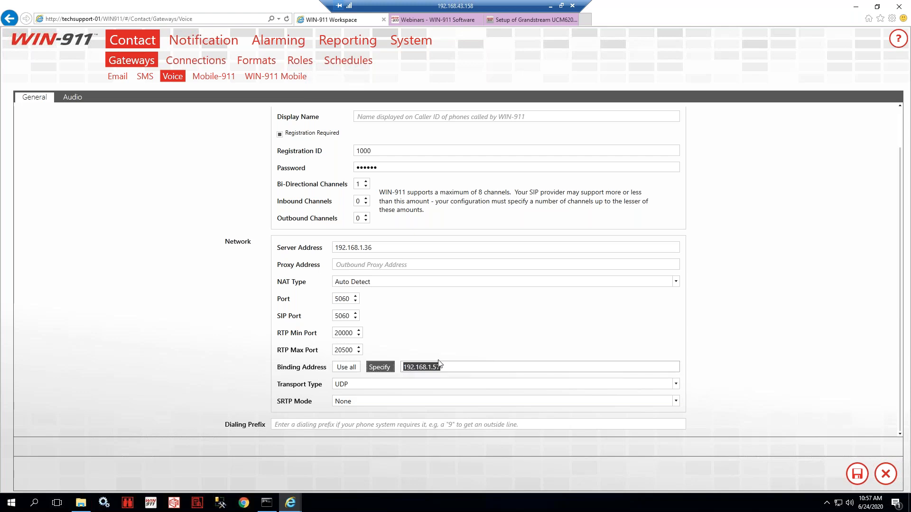
drag(374, 246, 333, 247)
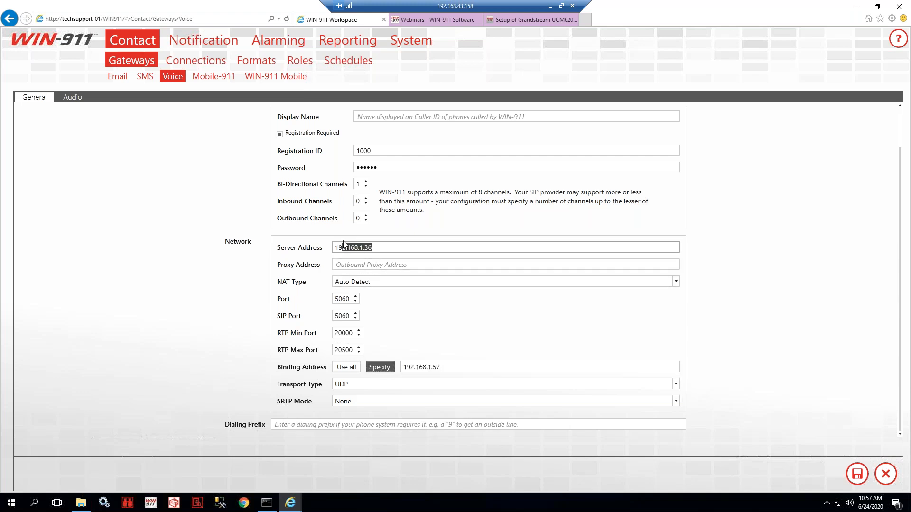
click(365, 247)
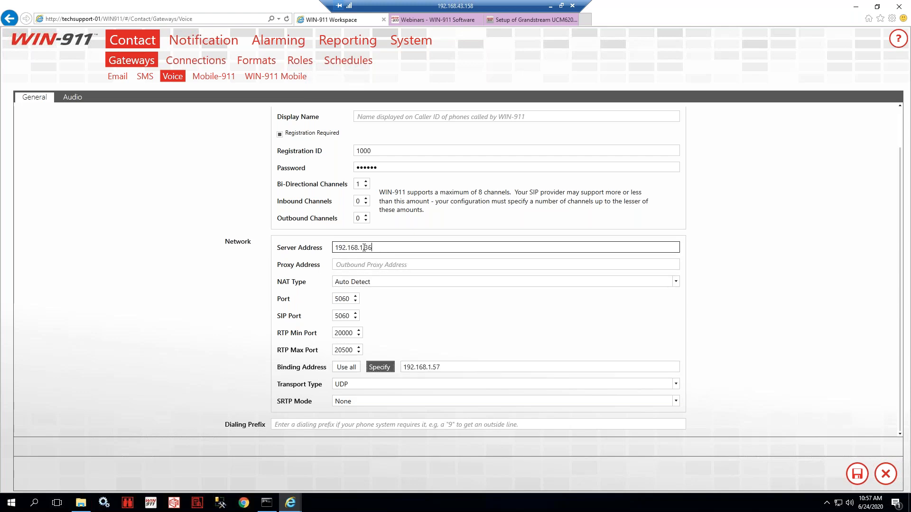
double_click(456, 367)
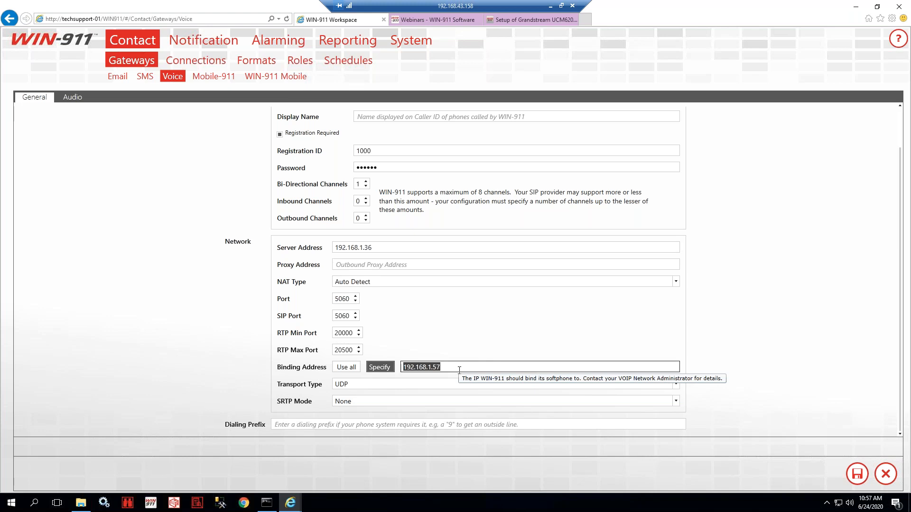
click(456, 367)
drag(456, 368, 402, 368)
click(430, 328)
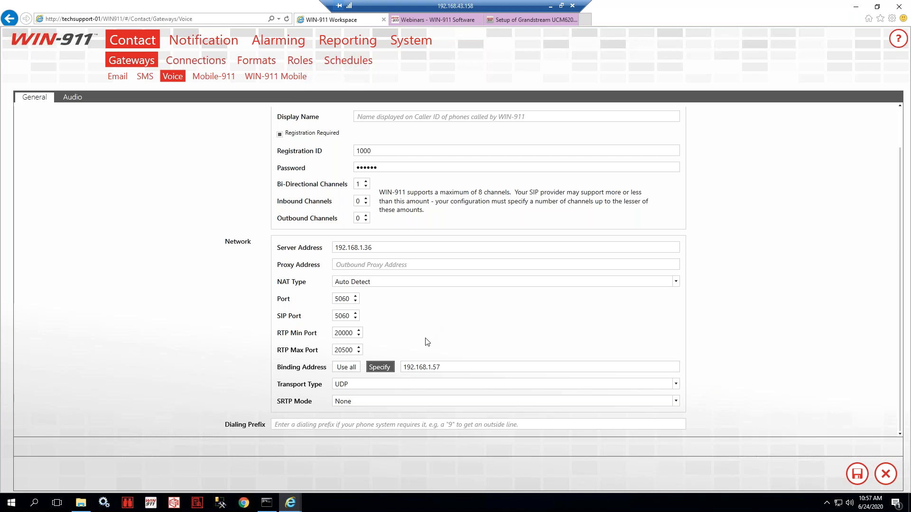
scroll(431, 344, up, 2)
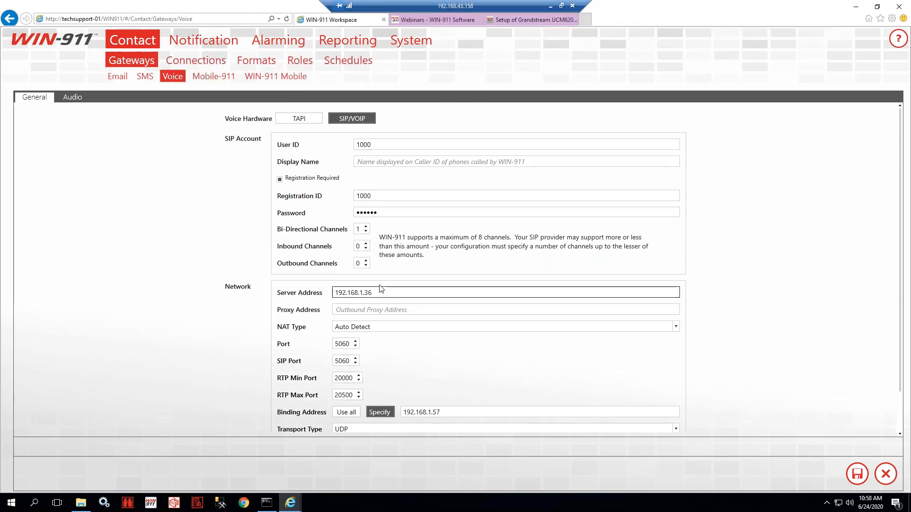
scroll(387, 282, down, 2)
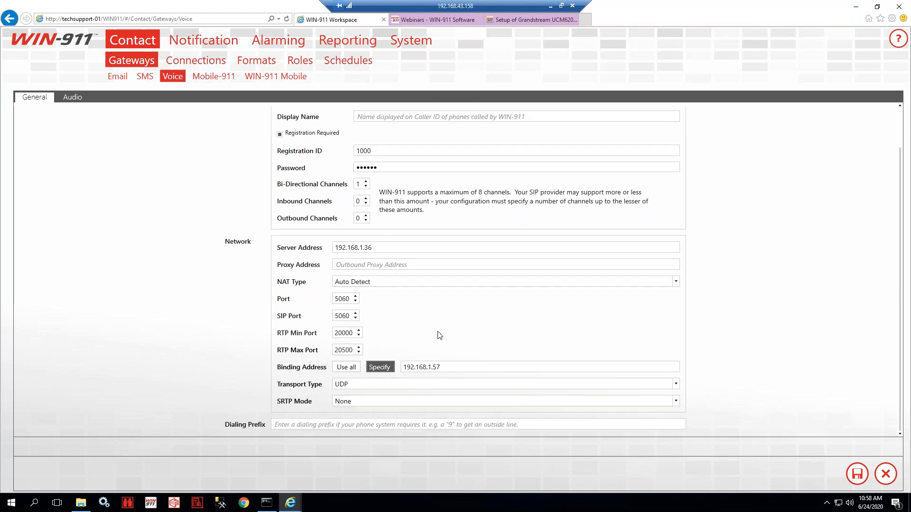
- Save the SIP/VoIP gateway settings and view the Audio tab: Microsoft Zira Desktop, volume 100, Auto Select codec
click(857, 474)
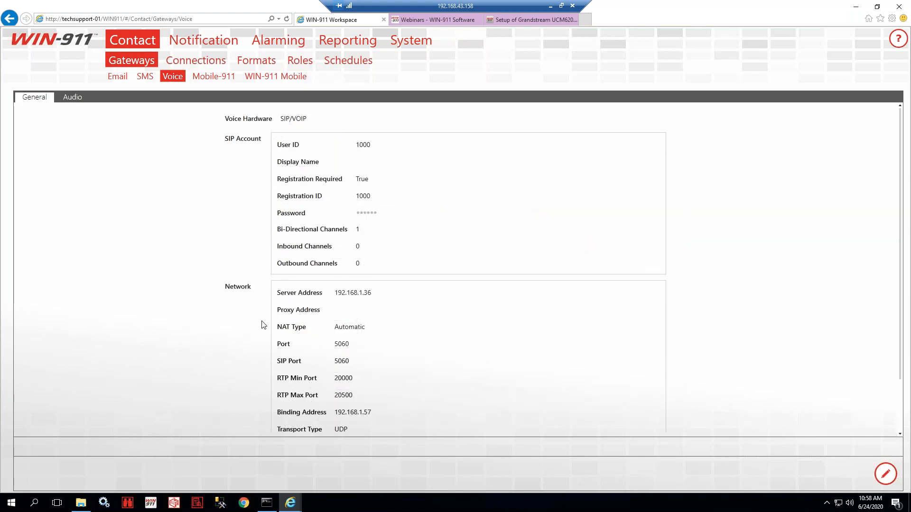
scroll(262, 325, down, 2)
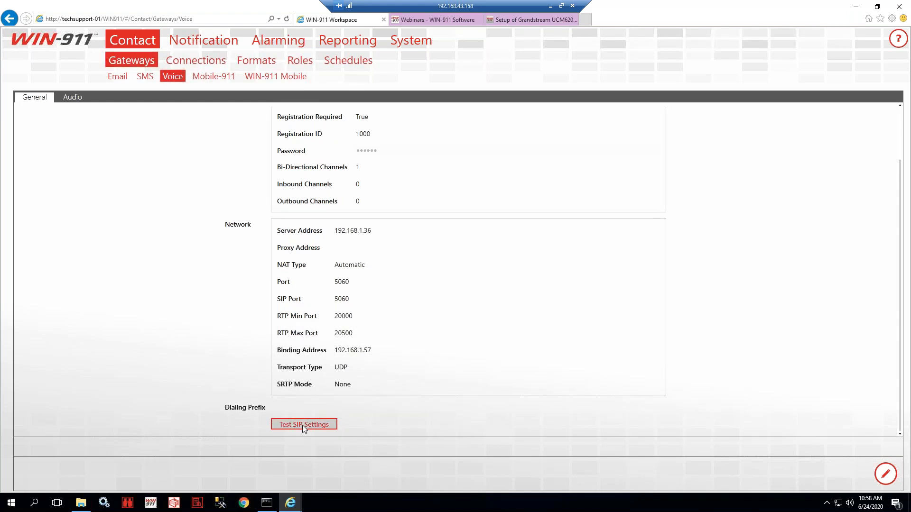
scroll(282, 370, up, 2)
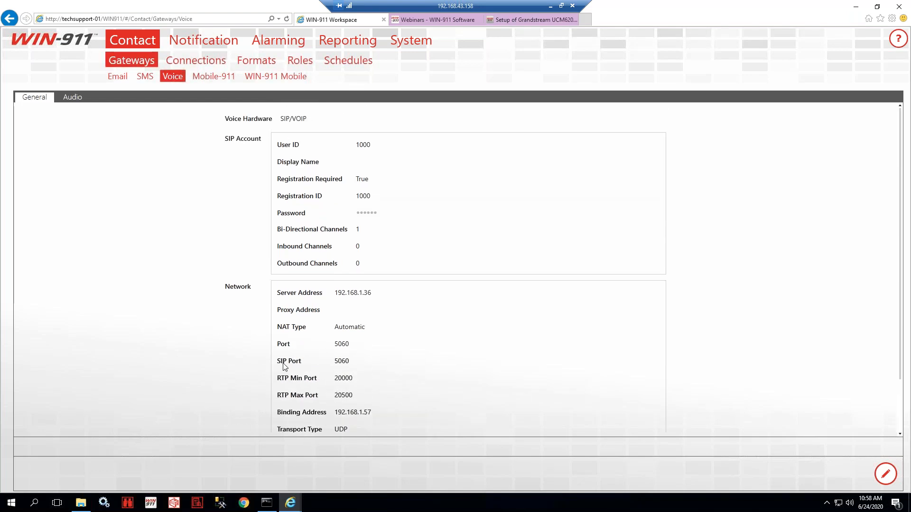
click(73, 98)
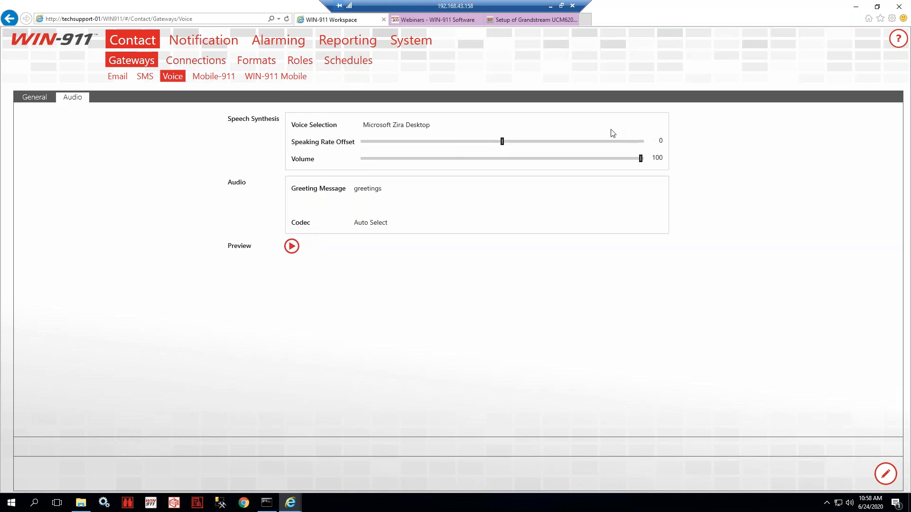
- Edit the audio settings, choosing the Microsoft Zira Desktop voice and lowering the volume to 98
click(885, 474)
click(38, 98)
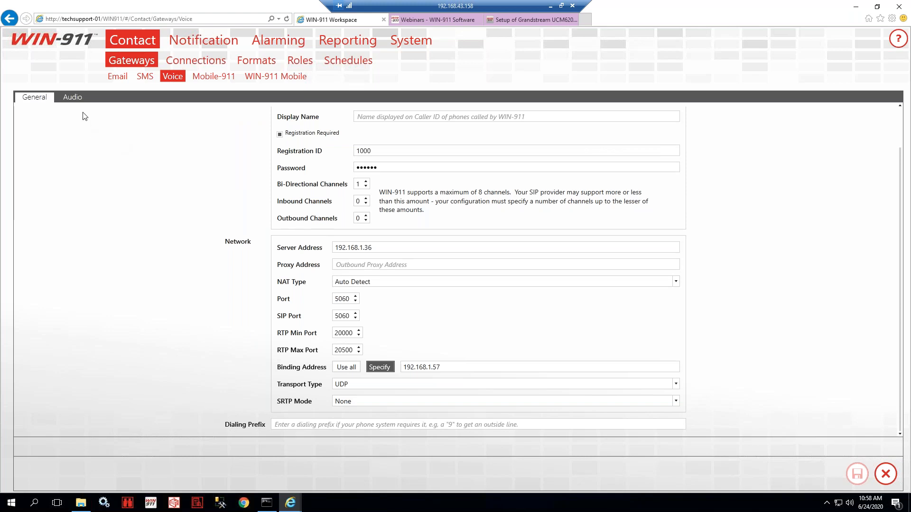
click(74, 98)
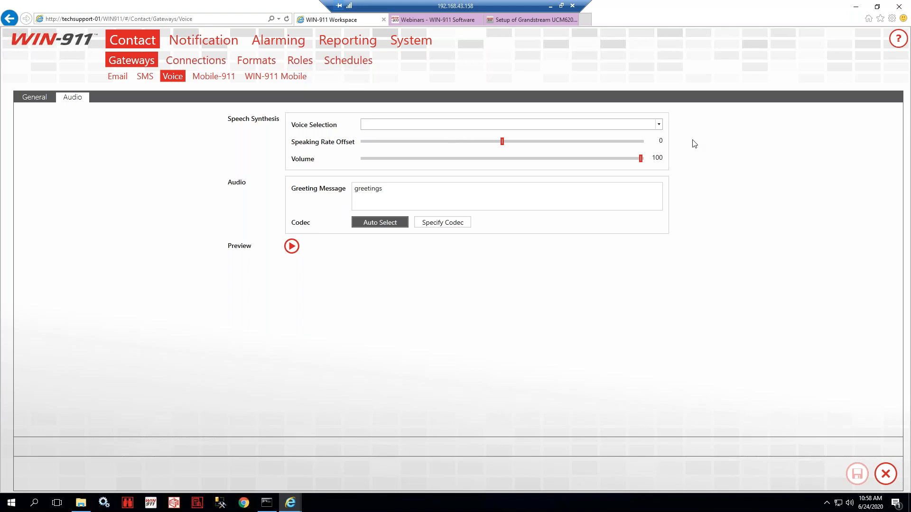
click(659, 124)
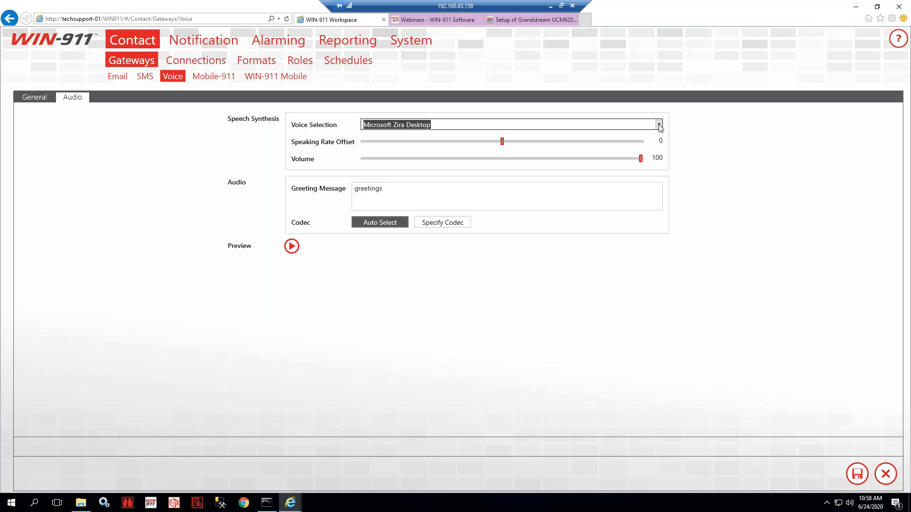
click(660, 126)
click(680, 129)
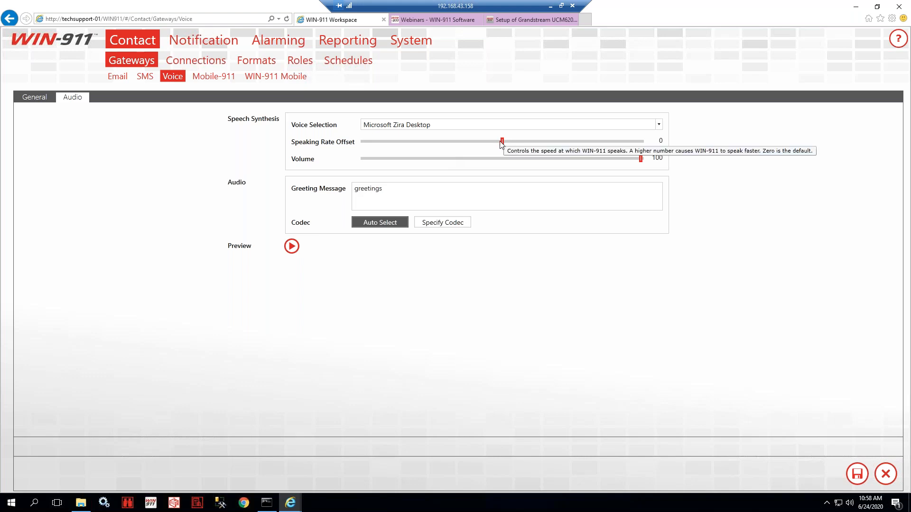
mouse_move(502, 141)
mouse_down()
mouse_move(608, 140)
mouse_move(376, 147)
mouse_move(499, 150)
mouse_up()
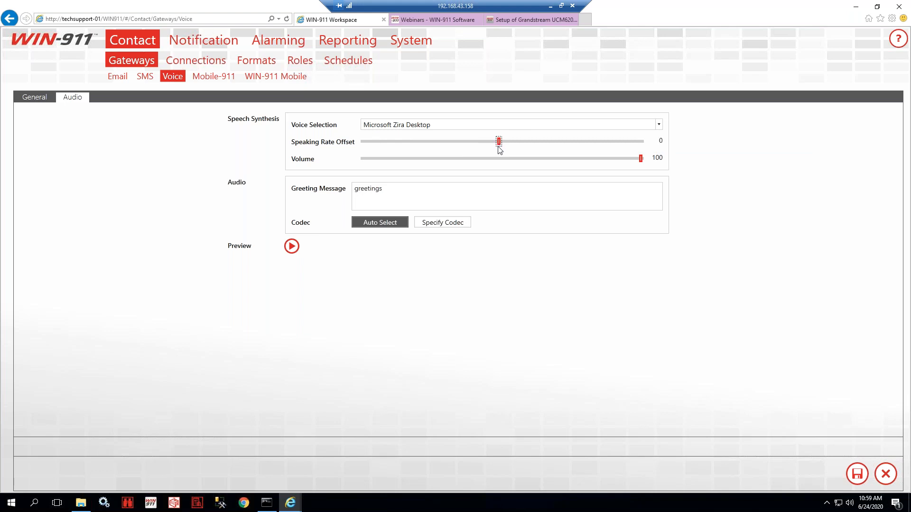
mouse_move(641, 159)
mouse_down()
mouse_move(555, 160)
mouse_move(635, 159)
mouse_up()
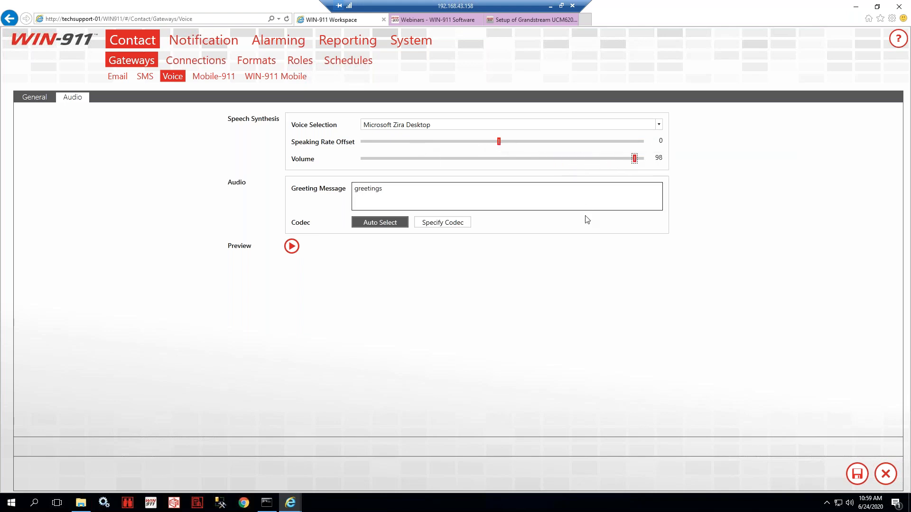
- Review the 'greetings' greeting message and keep the codec on Auto Select
double_click(409, 198)
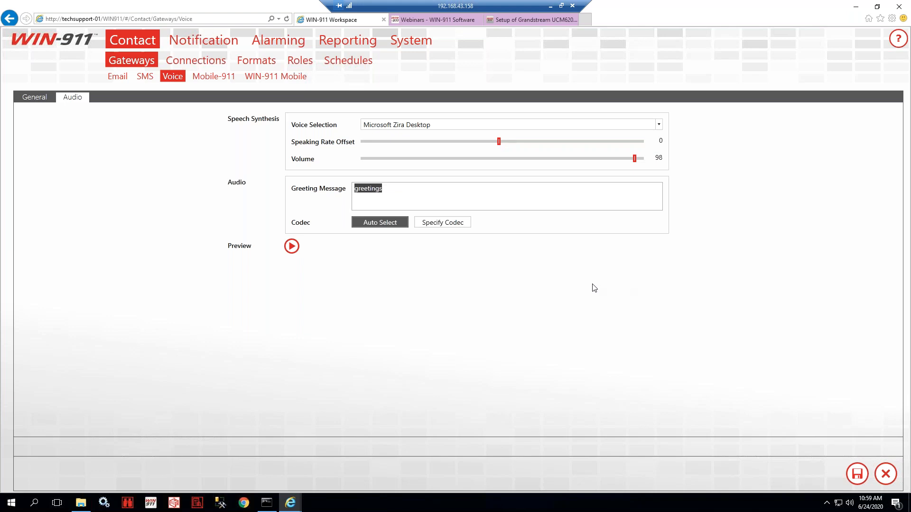
click(411, 188)
double_click(406, 199)
click(407, 199)
double_click(400, 189)
click(452, 226)
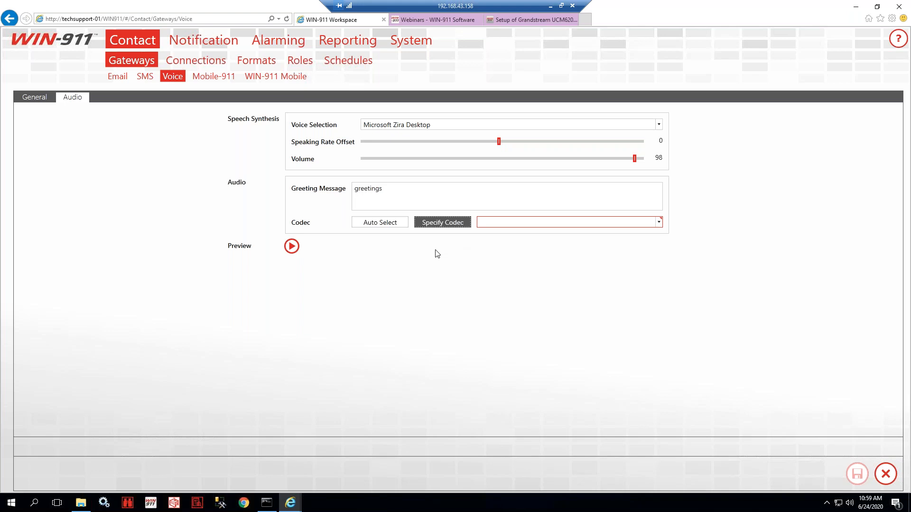
click(381, 224)
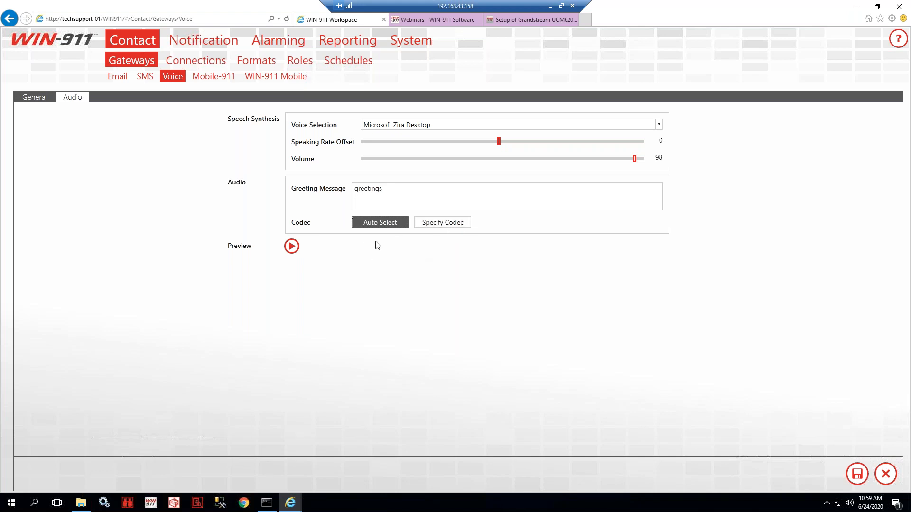
- Show the General settings, switching the voice hardware to TAPI and back to SIP/VOIP
click(34, 97)
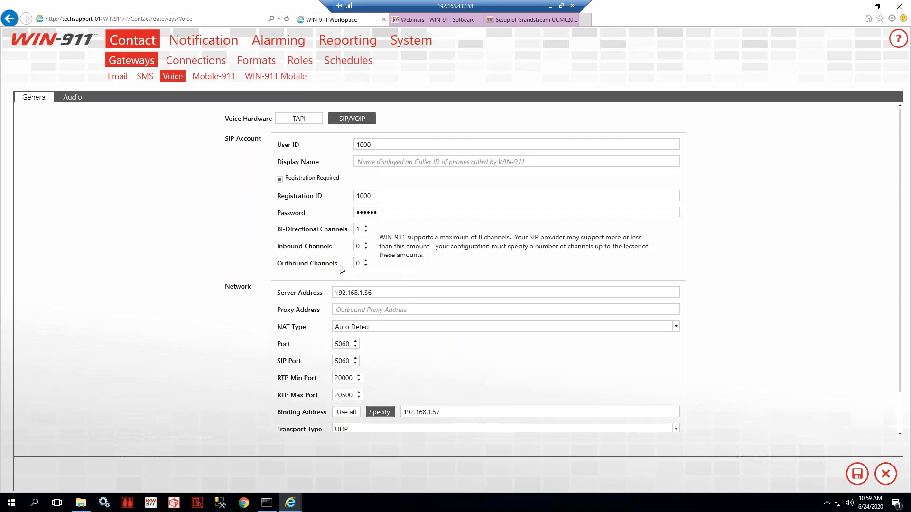
click(308, 118)
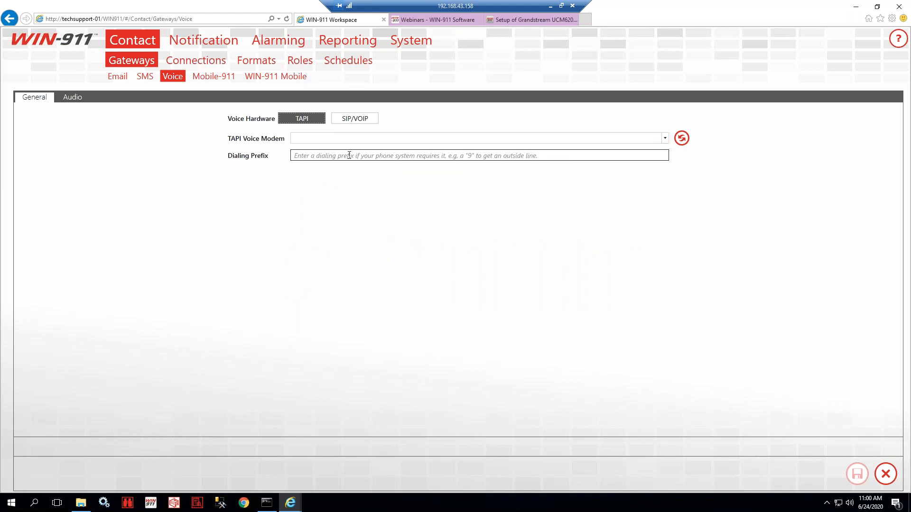
click(355, 119)
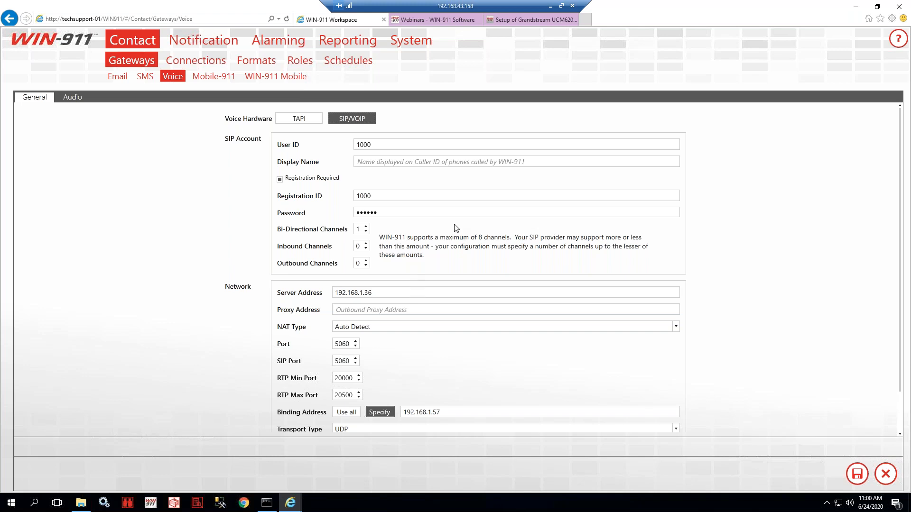
- Glance at the Grandstream setup article, then open the WIN-911 Mobile gateway page in Workspace
click(543, 22)
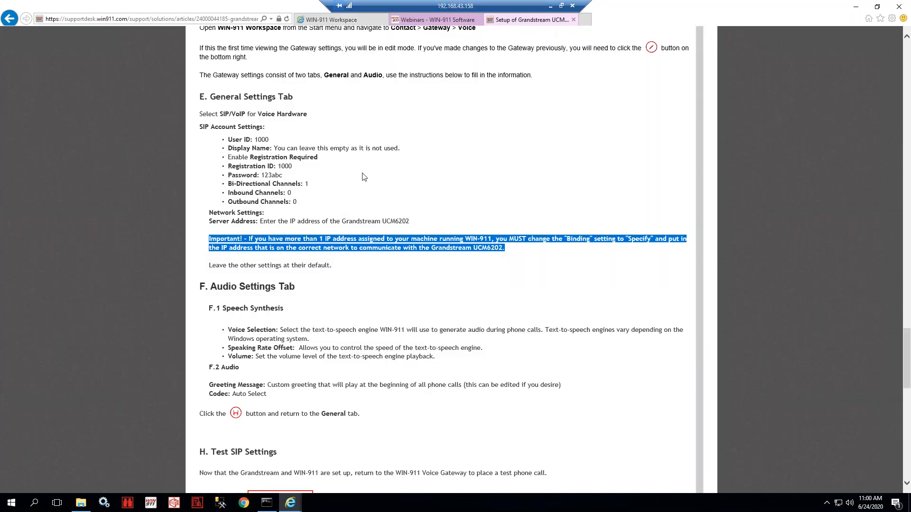
click(353, 21)
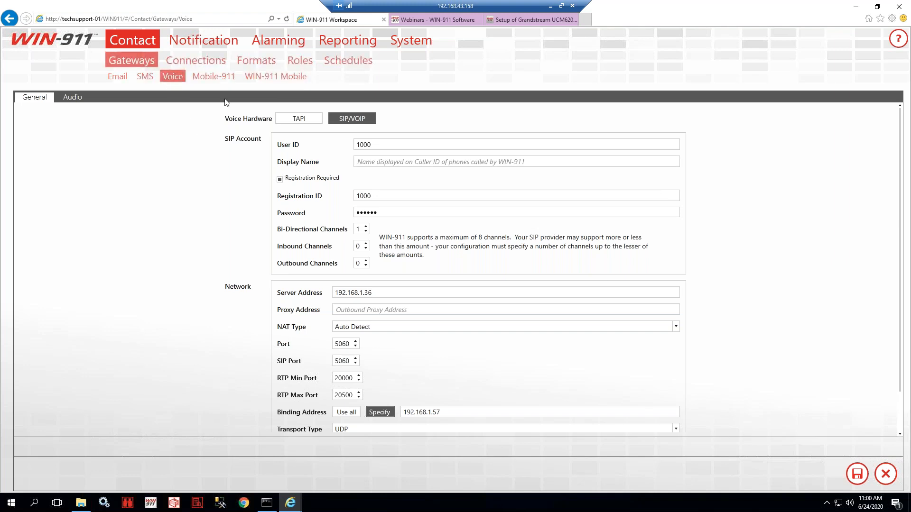
click(273, 81)
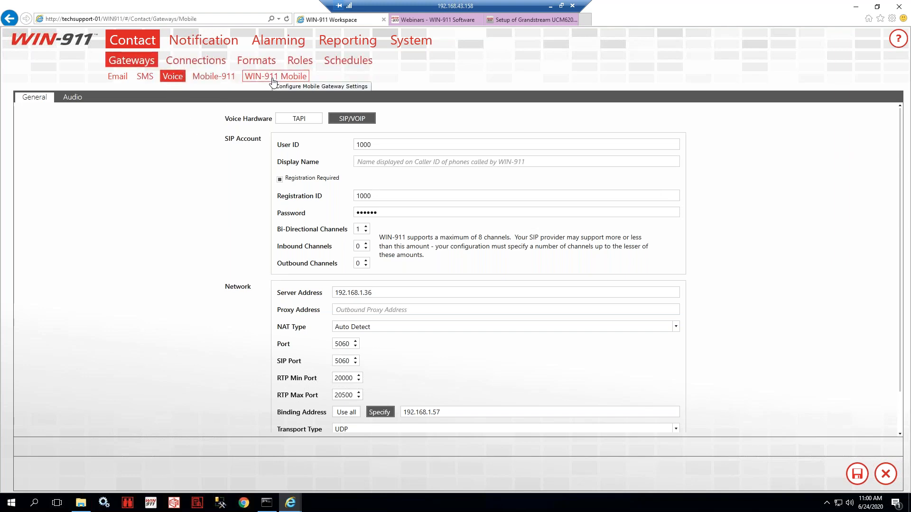
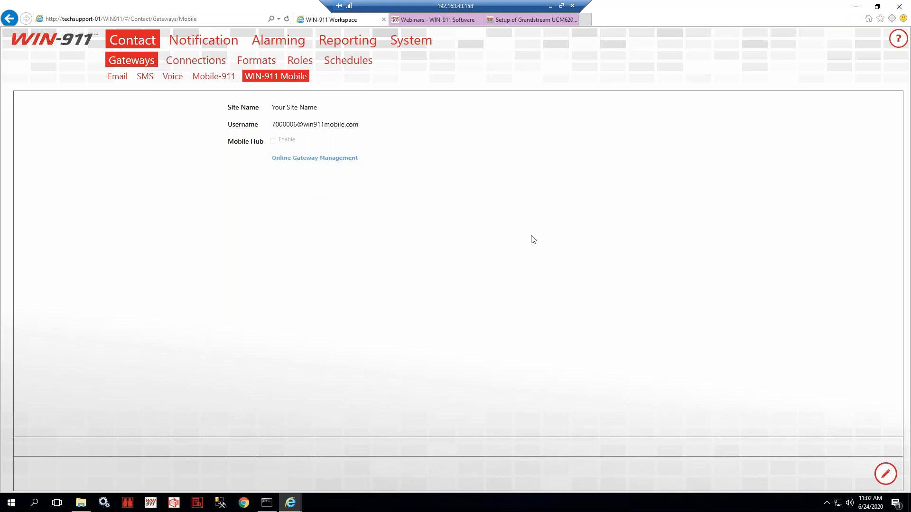
- Search Support Desk for 'mobile', open the WIN-911 Mobile Gateway and Login Management article, then return to Workspace
click(534, 20)
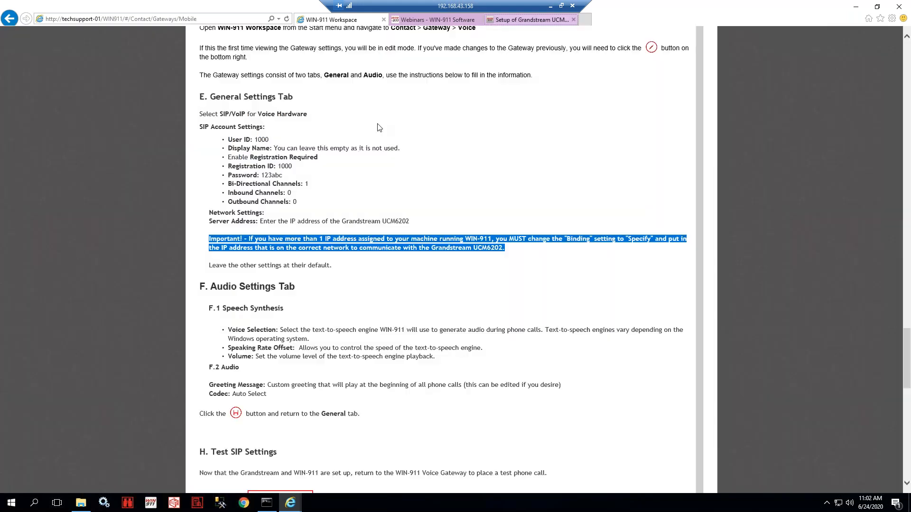
scroll(376, 127, up, 8)
scroll(446, 256, up, 10)
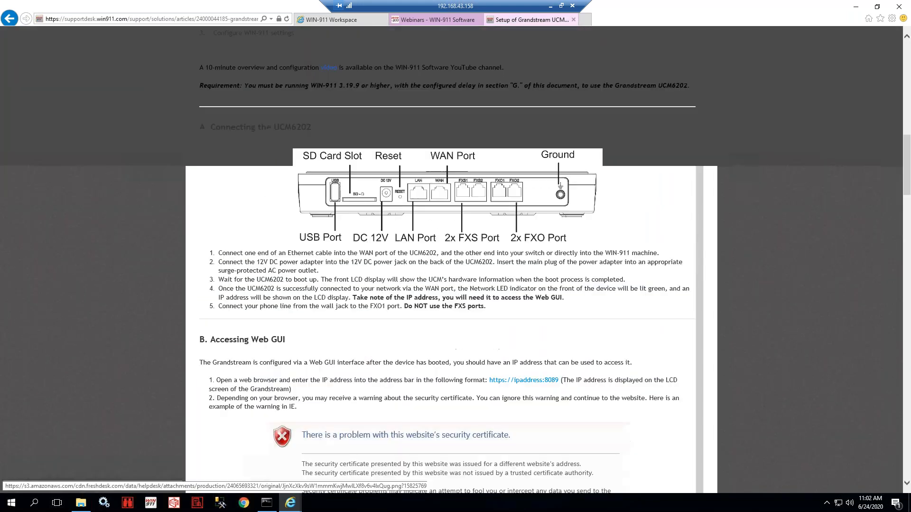
scroll(361, 200, up, 10)
click(360, 123)
text(mobile)
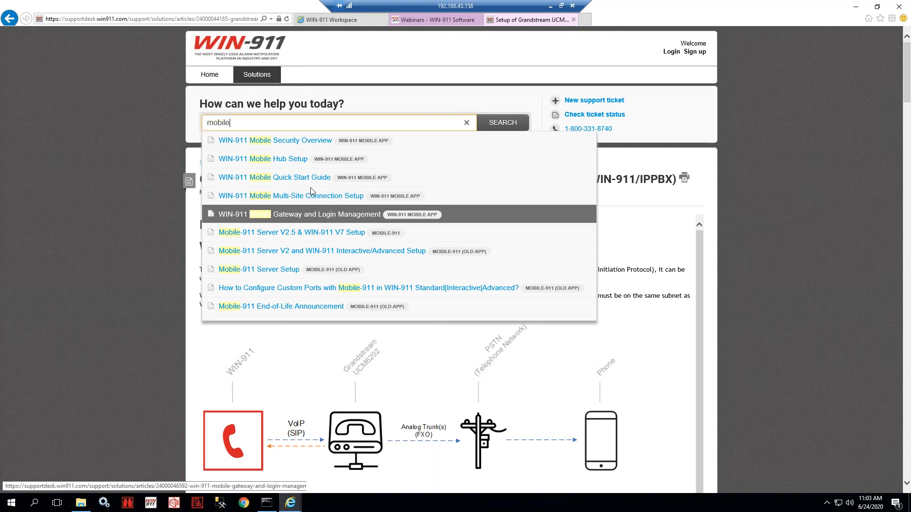
click(321, 215)
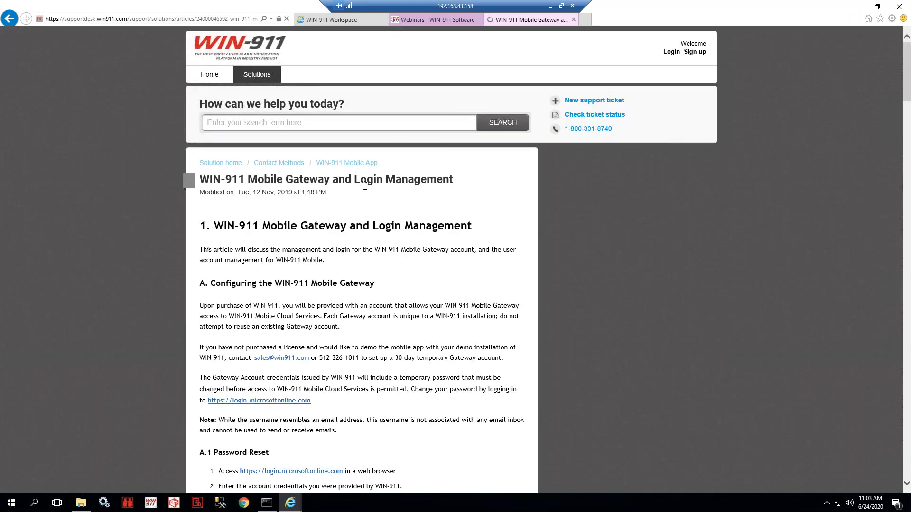
click(327, 20)
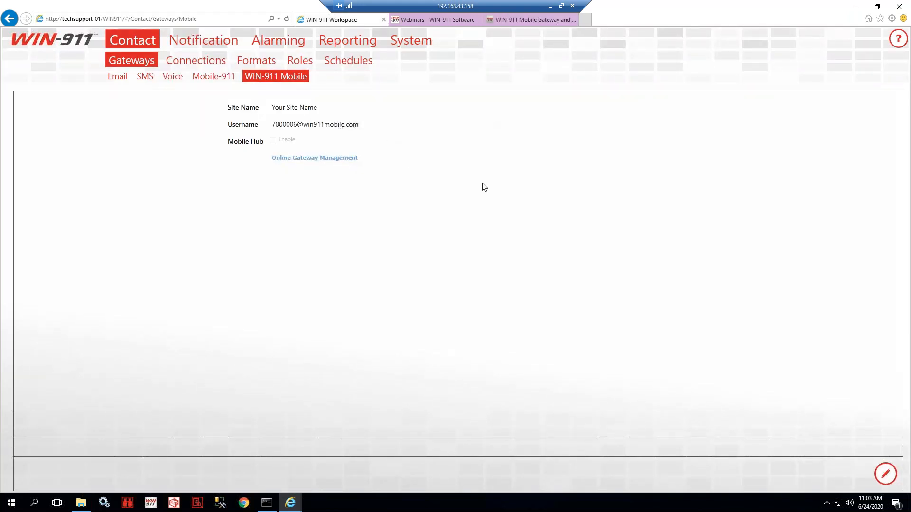
- Make the Mobile gateway settings editable and inspect the Username and masked Password fields, leaving them unchanged
click(886, 474)
drag(388, 122, 211, 115)
drag(325, 141, 220, 148)
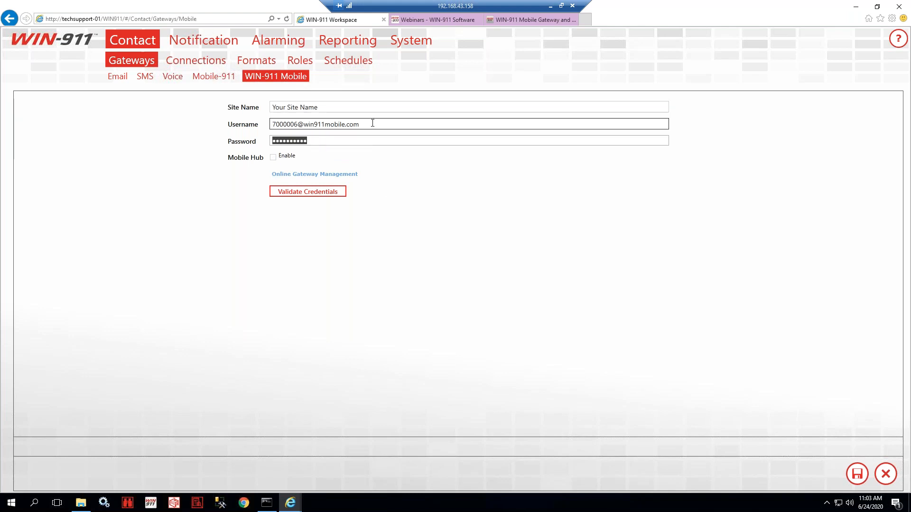
drag(369, 125, 265, 126)
drag(339, 141, 243, 136)
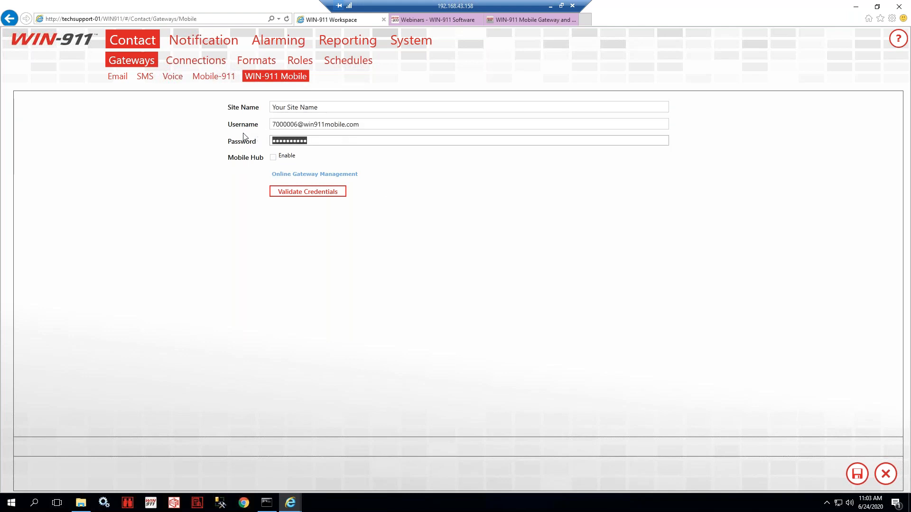
click(339, 247)
double_click(302, 137)
click(336, 139)
- Highlight the article's demo-installation, sales contact, temporary password and login.microsoftonline.com guidance
click(509, 26)
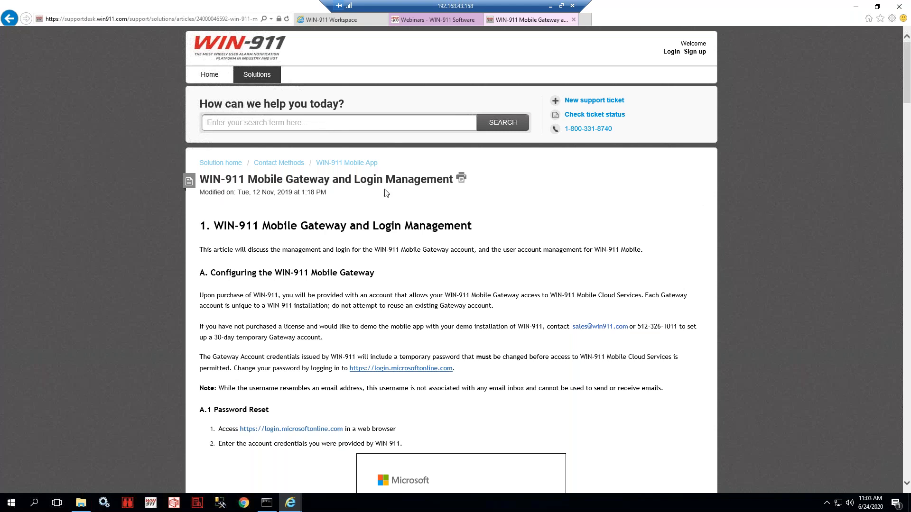
scroll(386, 193, down, 3)
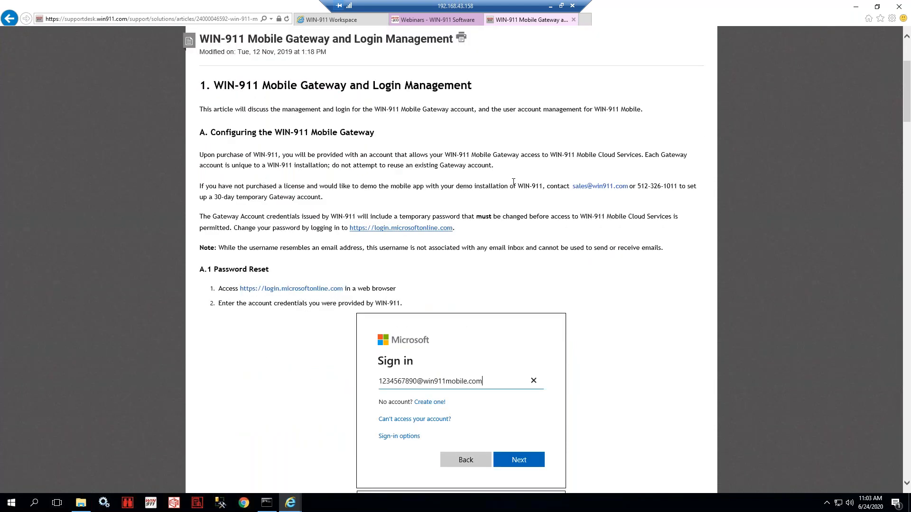
drag(557, 190, 626, 189)
drag(567, 188, 662, 189)
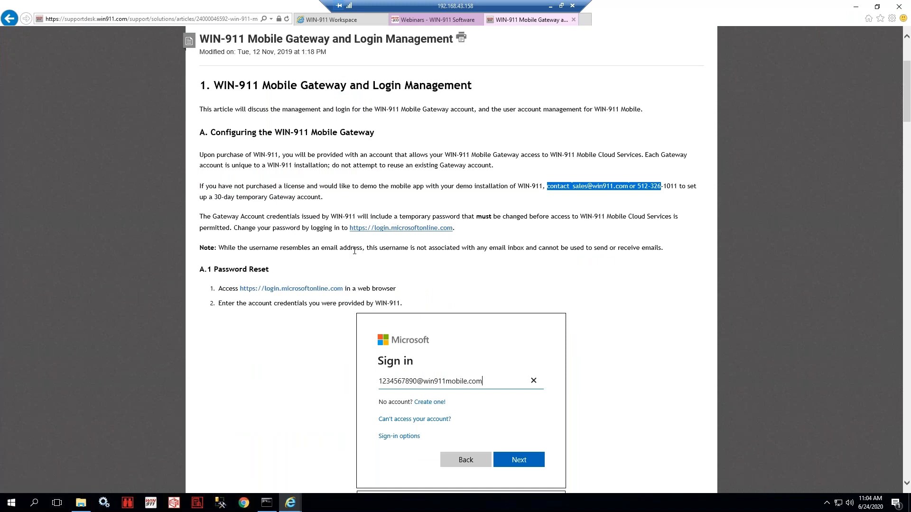
drag(357, 216, 664, 218)
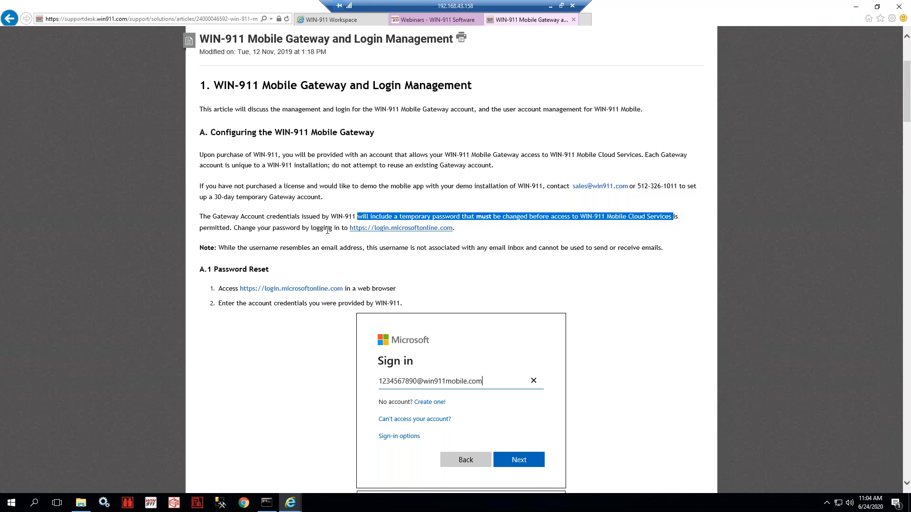
drag(355, 228, 455, 228)
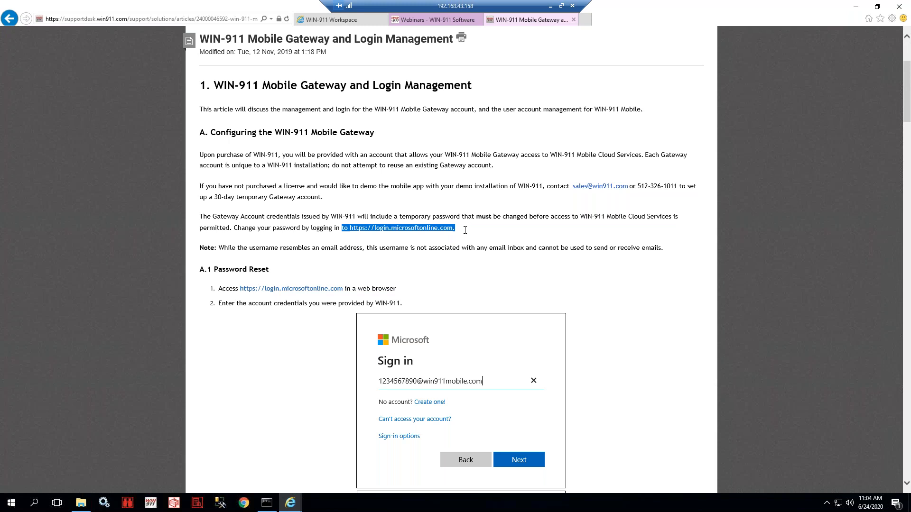
- Open Online Gateway Management and start signing in with the gateway account, then return to the article
click(367, 20)
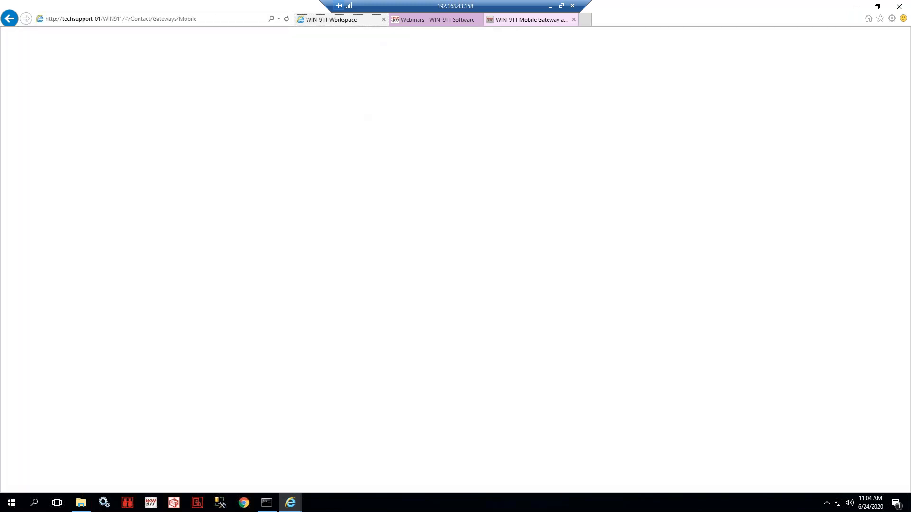
click(323, 178)
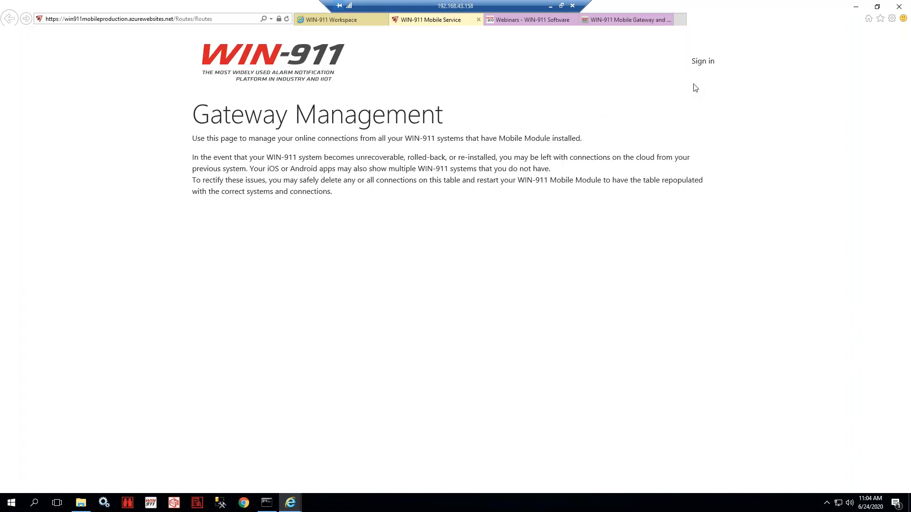
click(701, 62)
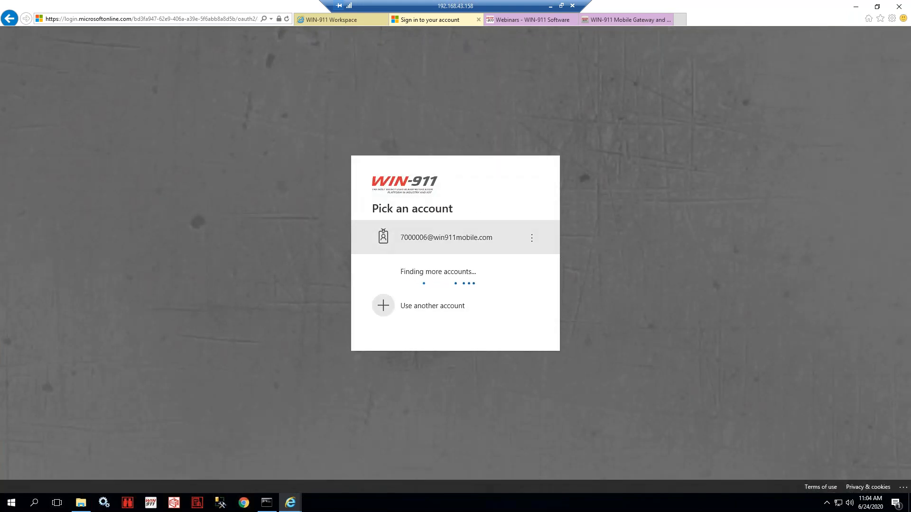
click(435, 237)
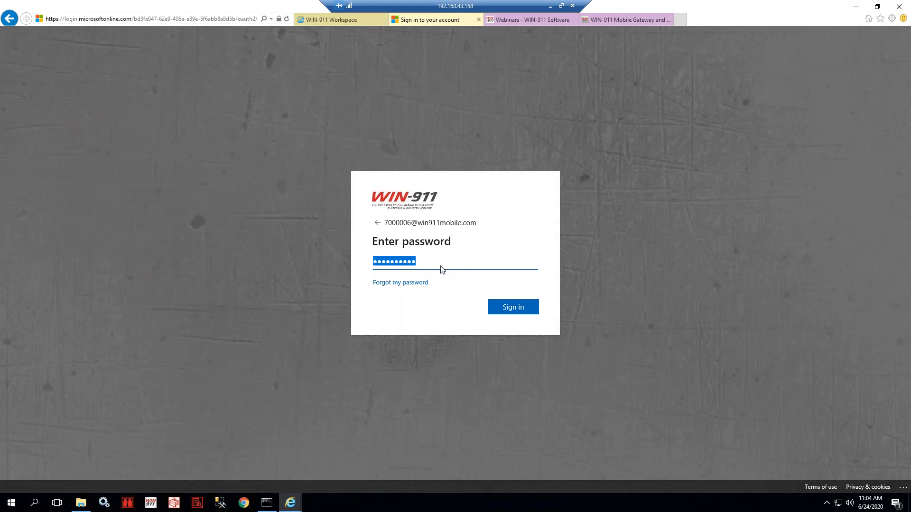
click(625, 23)
- Scroll the article past the password reset screenshots to section B, WIN-911 Mobile Gateway Setup
scroll(349, 242, down, 7)
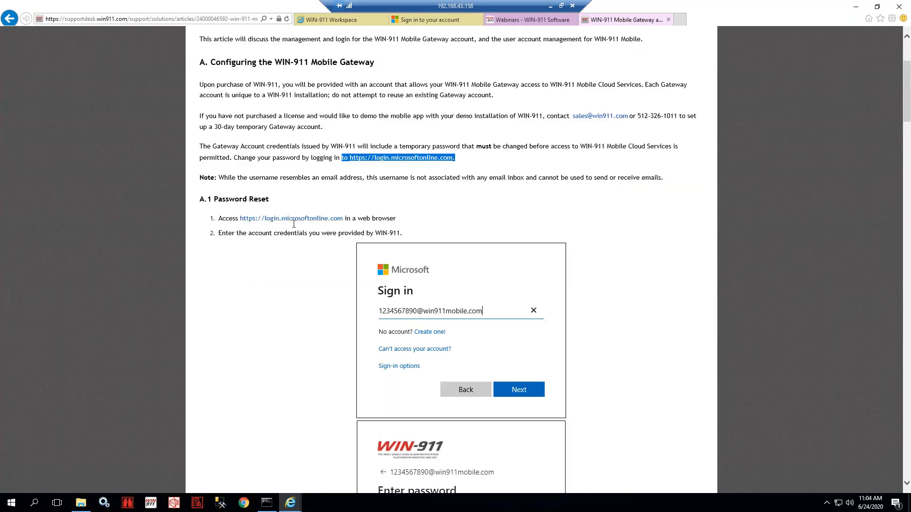
scroll(348, 242, down, 3)
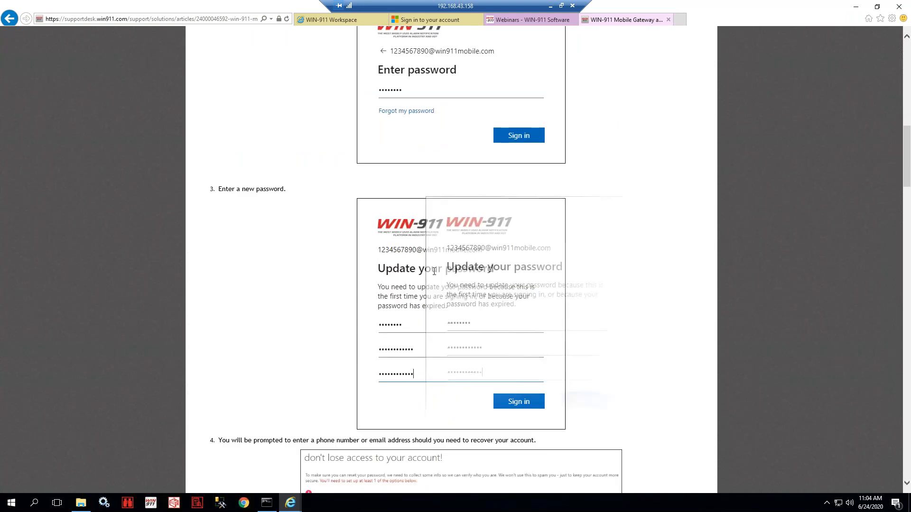
scroll(393, 266, down, 2)
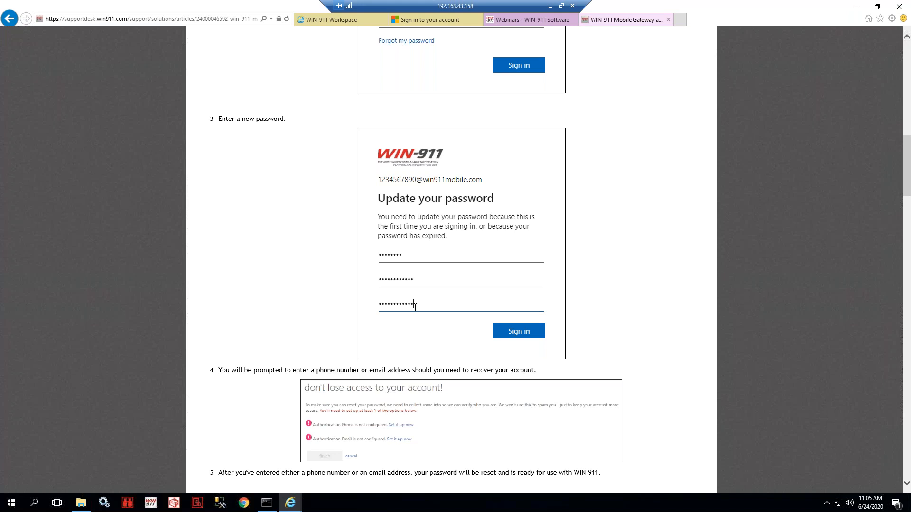
scroll(415, 307, up, 6)
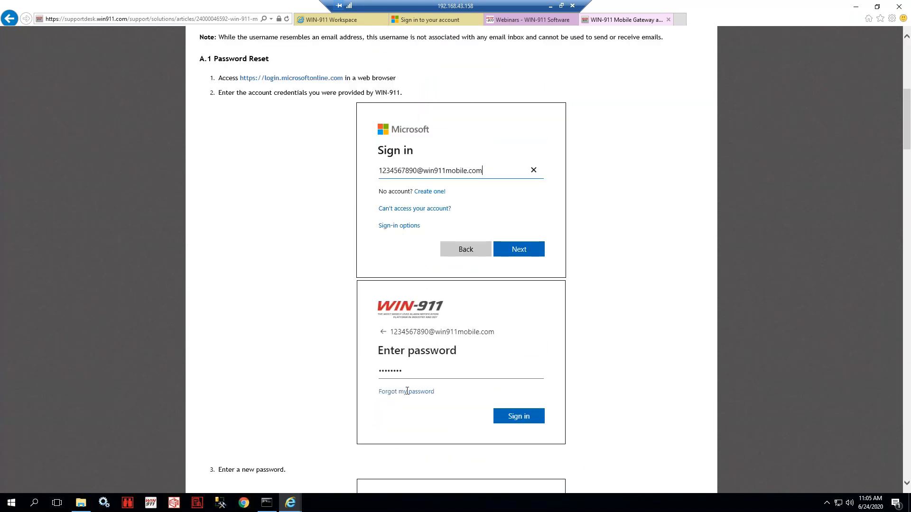
scroll(407, 391, down, 7)
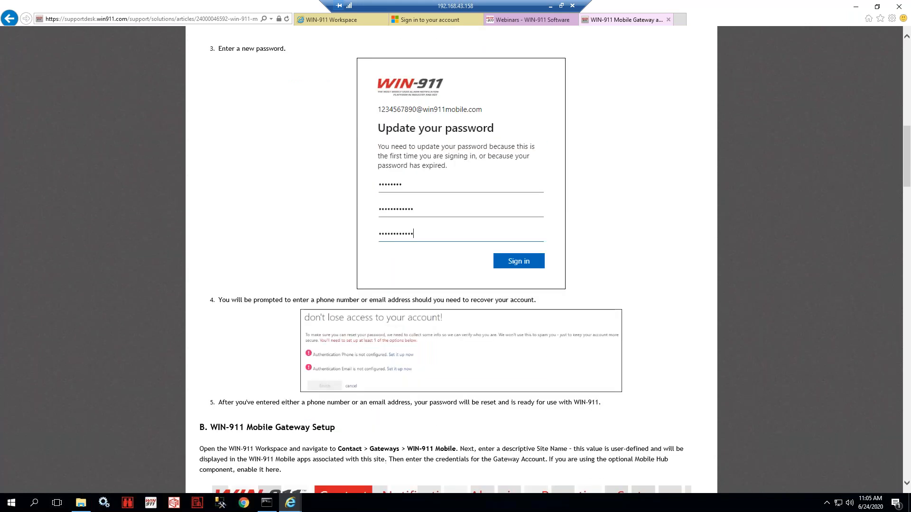
scroll(424, 268, down, 3)
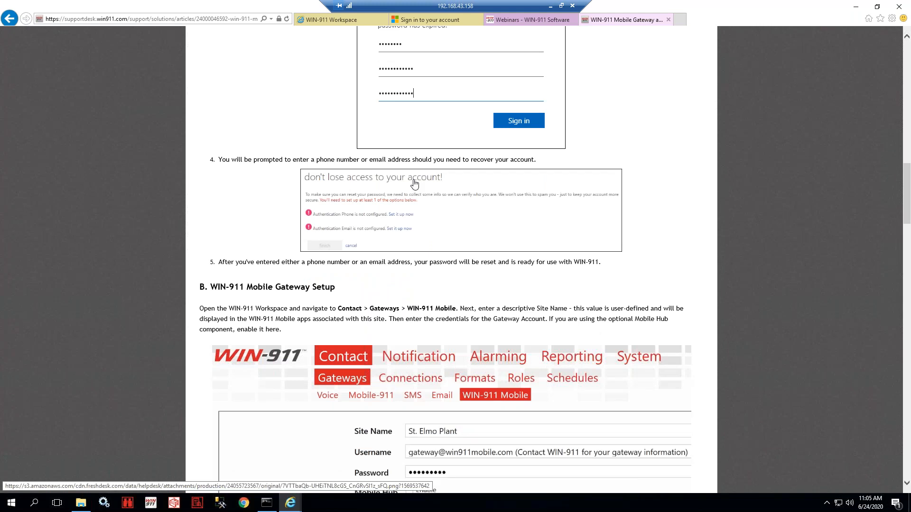
scroll(414, 184, down, 5)
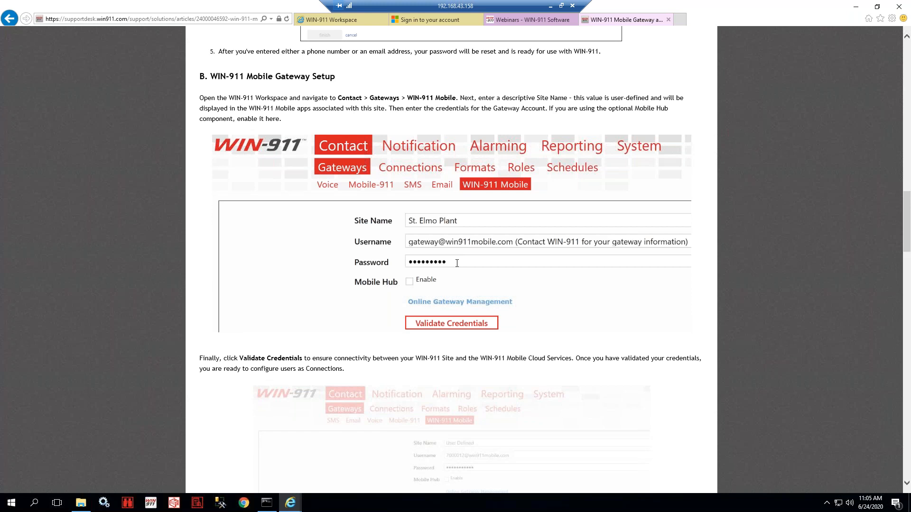
- Validate the Mobile gateway credentials, acknowledge 'Connected successfully', and save the gateway settings
click(332, 20)
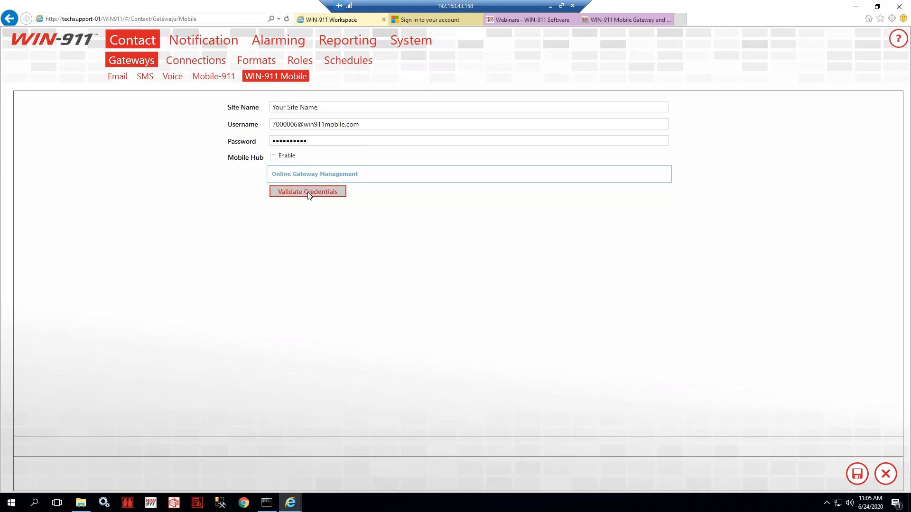
click(308, 191)
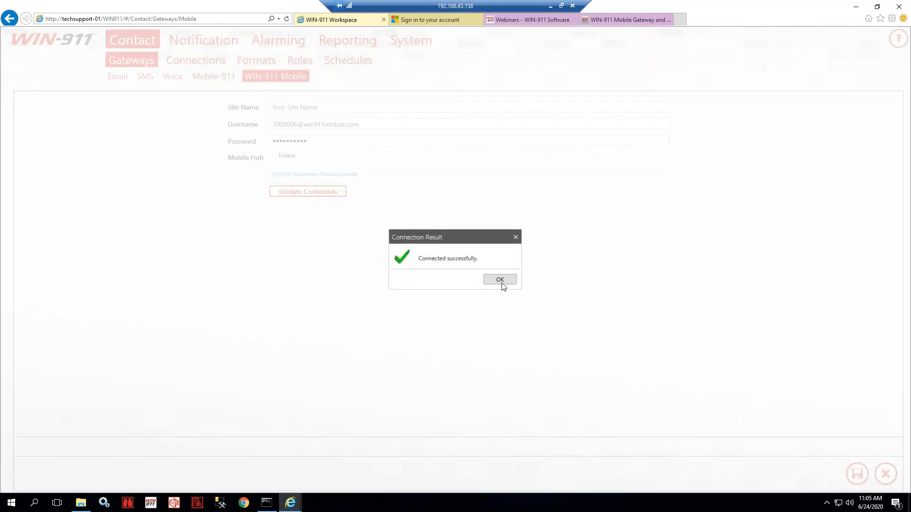
click(501, 280)
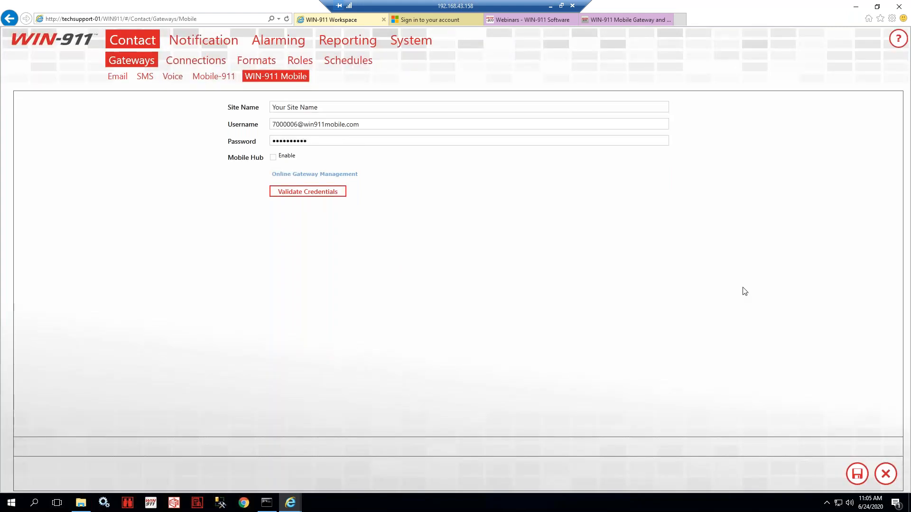
click(857, 474)
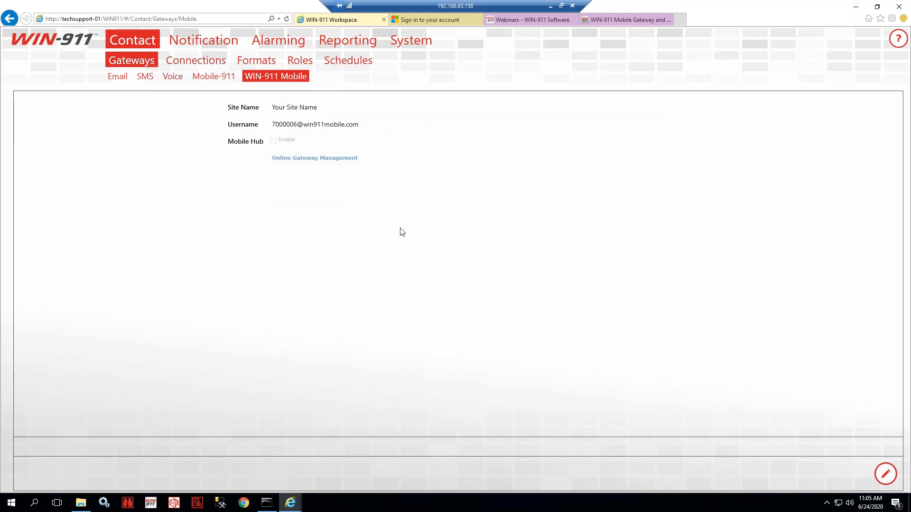
- Finish signing in to Gateway Management and inspect the Your Site Name gateway and its connection name
click(427, 19)
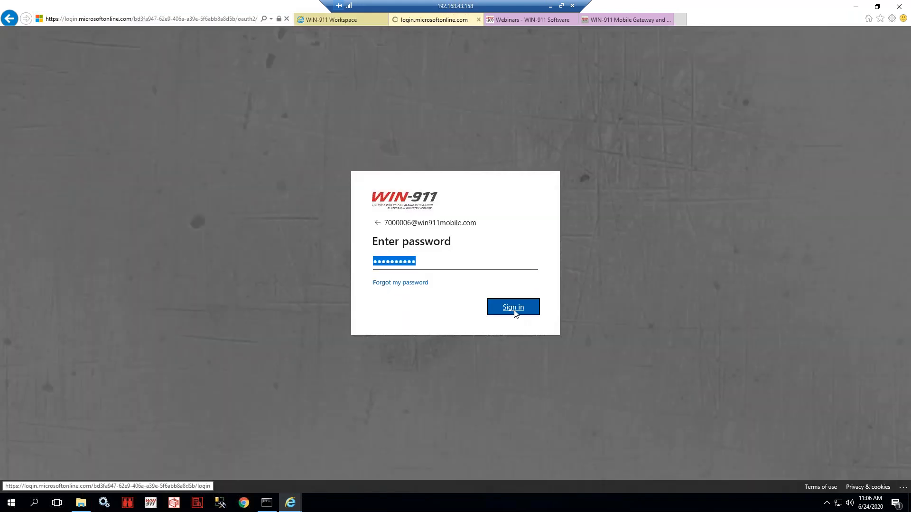
click(517, 311)
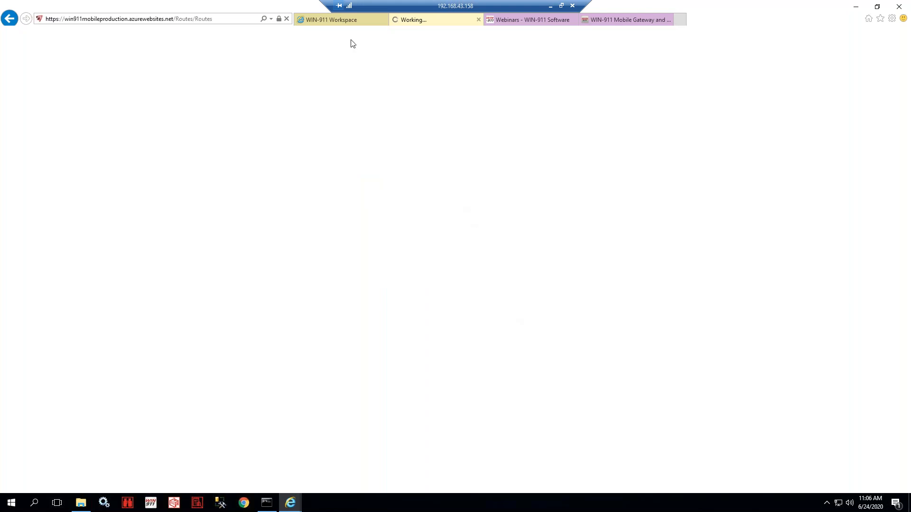
triple_click(264, 236)
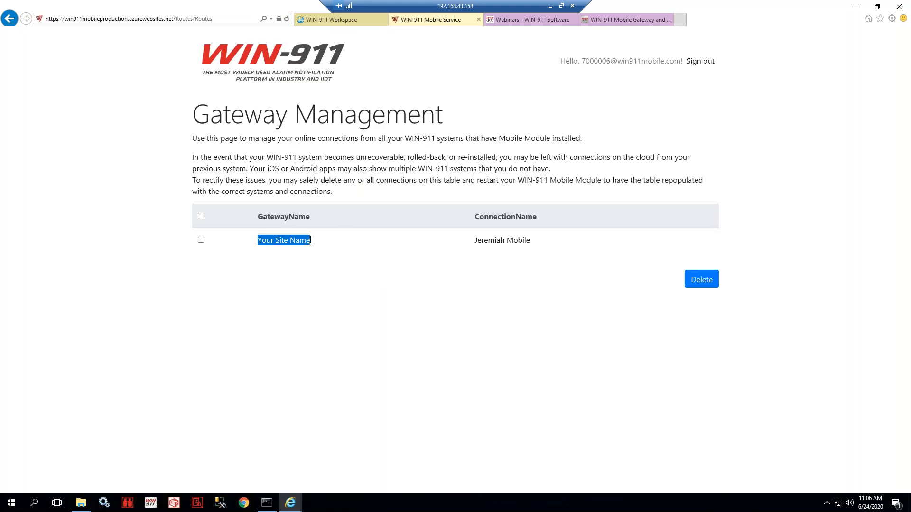
drag(472, 244, 550, 252)
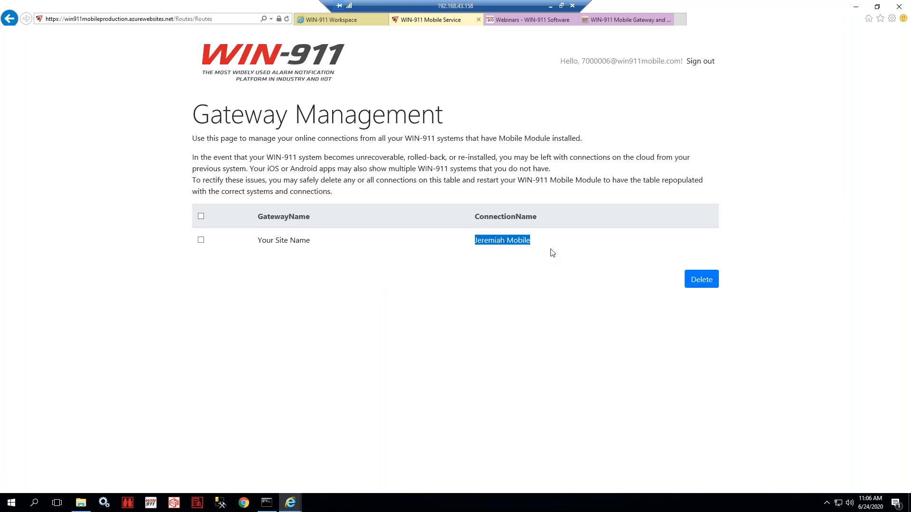
click(500, 238)
drag(477, 240, 534, 242)
click(492, 248)
drag(474, 240, 524, 256)
click(502, 275)
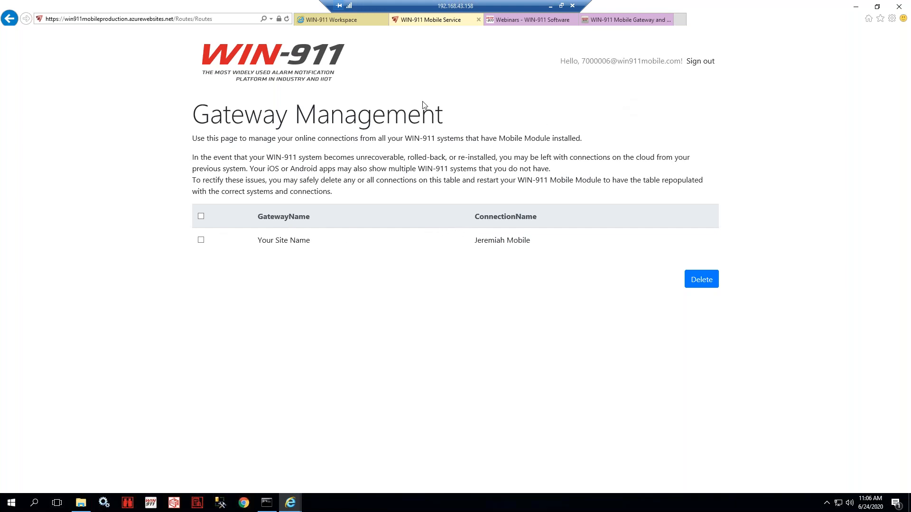
- Re-enable editing of the Mobile gateway settings and validate the credentials again, confirming success
click(322, 21)
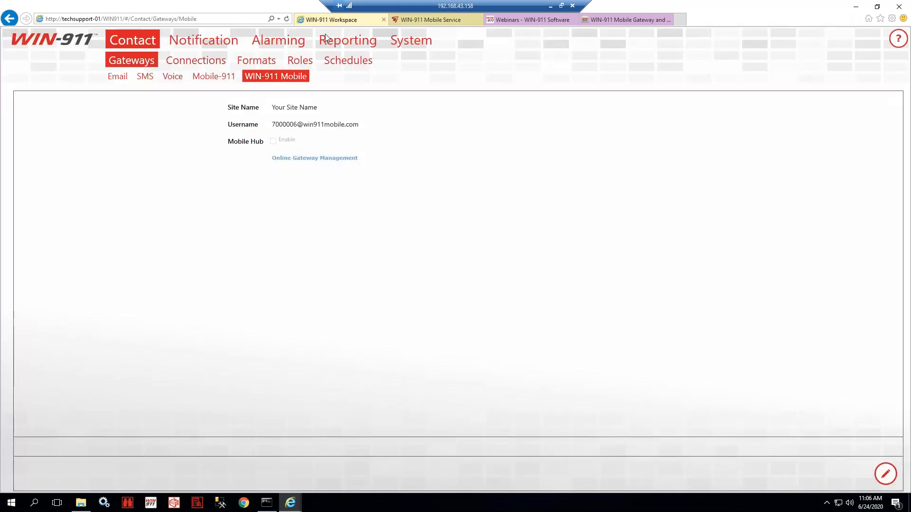
click(884, 475)
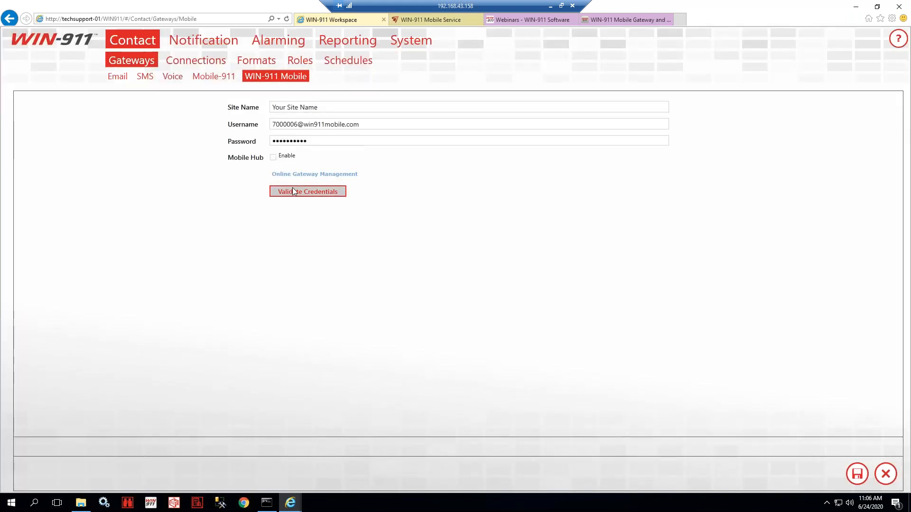
click(294, 189)
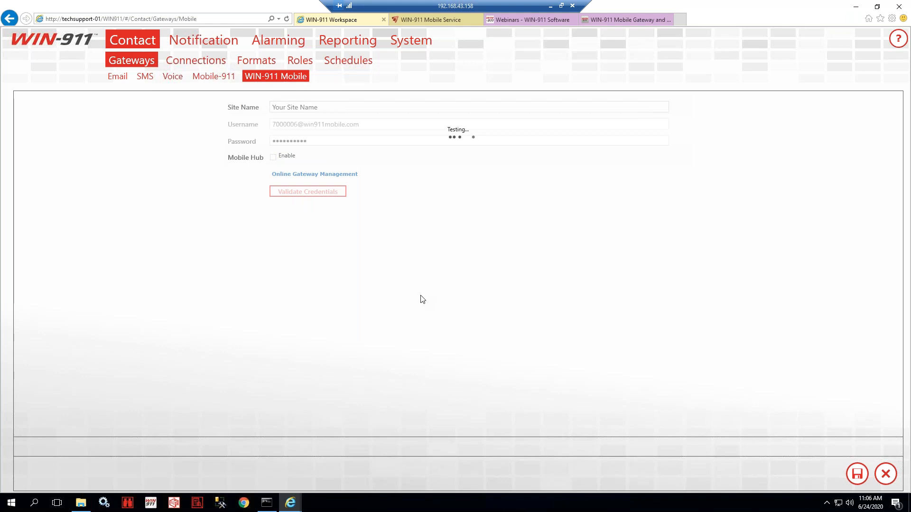
click(492, 282)
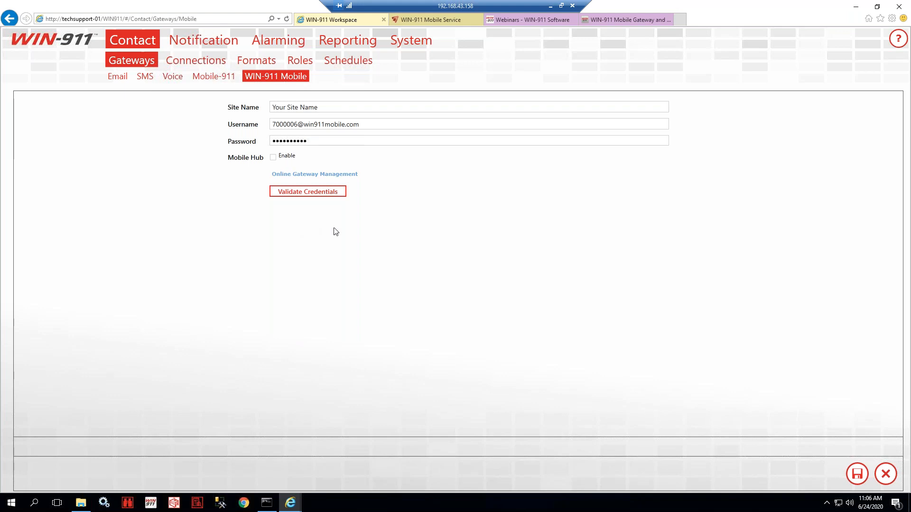
- Check the Username and masked Password fields, then save the Mobile gateway settings
drag(365, 124, 239, 116)
drag(317, 141, 223, 135)
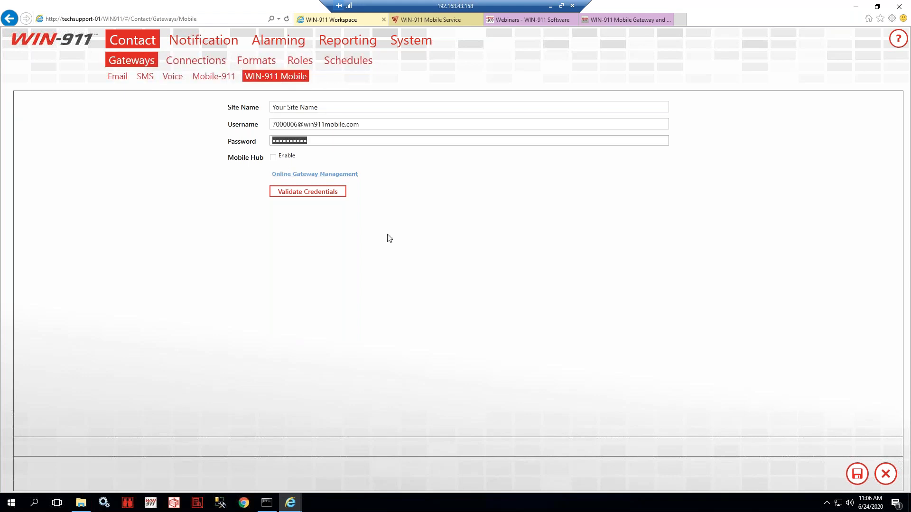
click(406, 125)
click(404, 144)
drag(217, 146, 173, 149)
drag(369, 124, 185, 154)
click(356, 306)
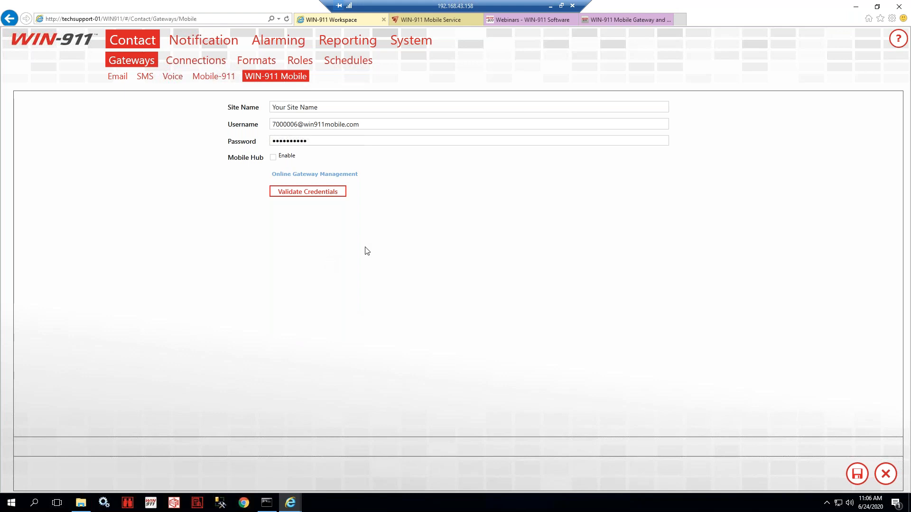
click(860, 476)
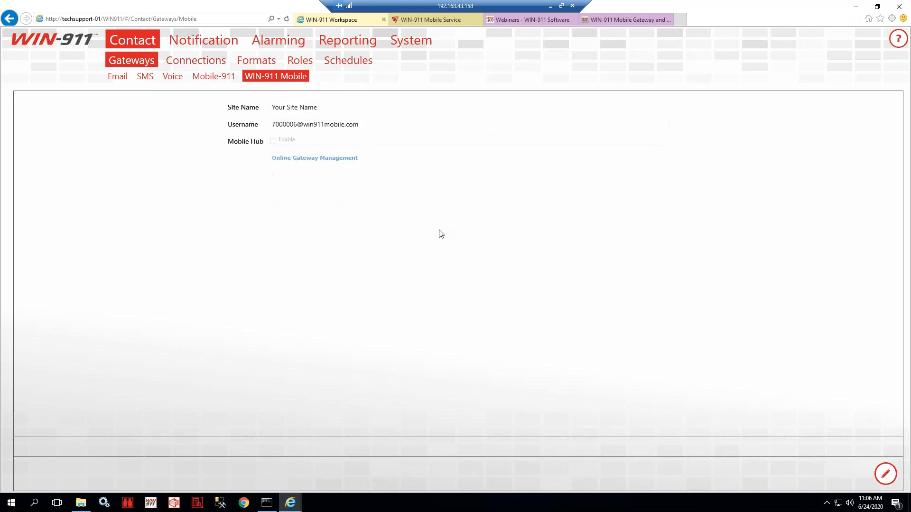
- Scroll the Mobile Gateway article to section 2, Configuring WIN-911 Mobile Connections, and its connection example
click(599, 20)
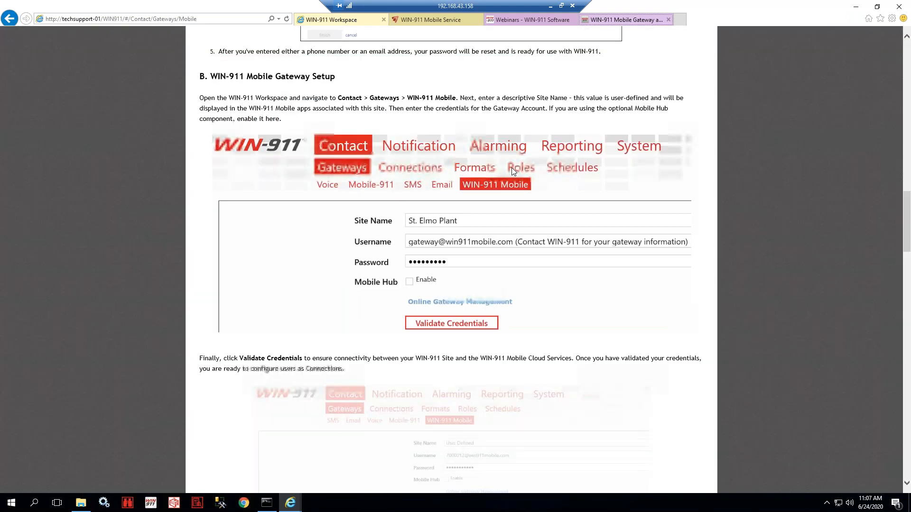
scroll(378, 207, down, 6)
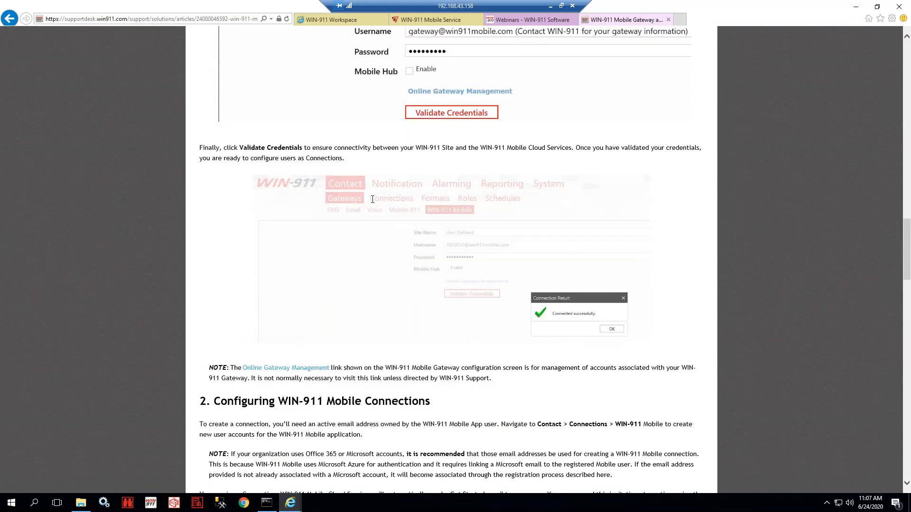
scroll(373, 200, down, 3)
scroll(618, 245, up, 3)
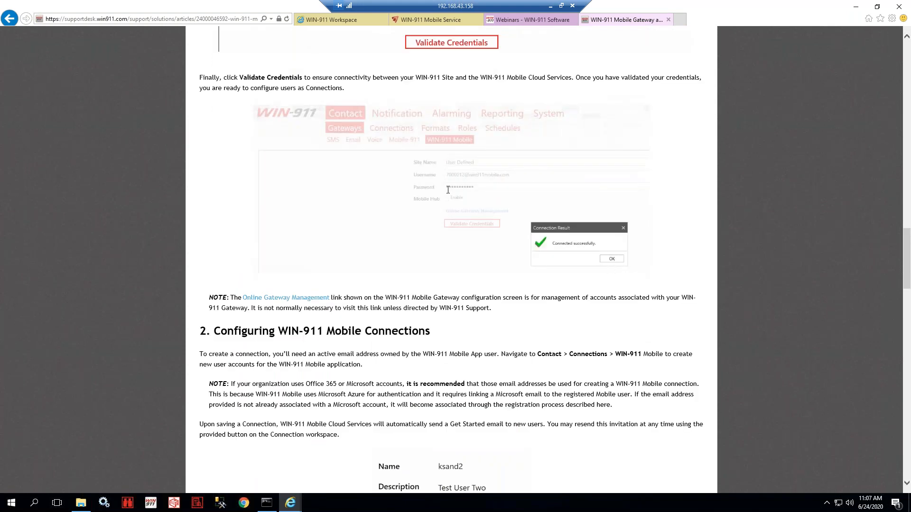
scroll(457, 245, down, 4)
drag(233, 116, 463, 129)
click(449, 138)
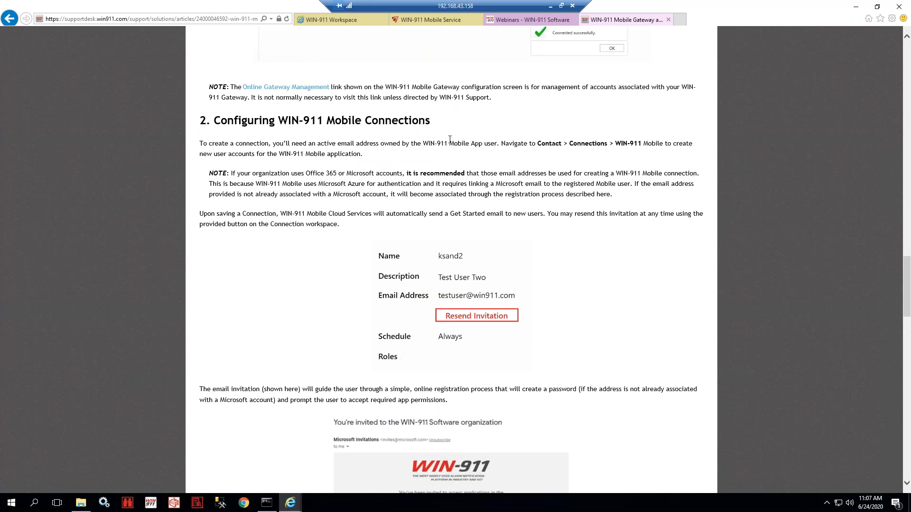
scroll(432, 151, down, 1)
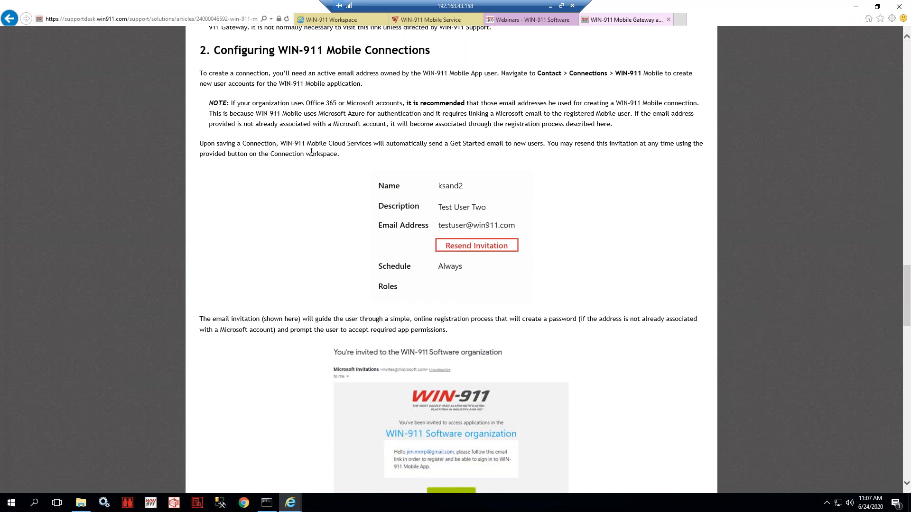
- Open the existing WIN-911 Mobile connection under Contact > Connections and review its Ack Options and General details
click(332, 22)
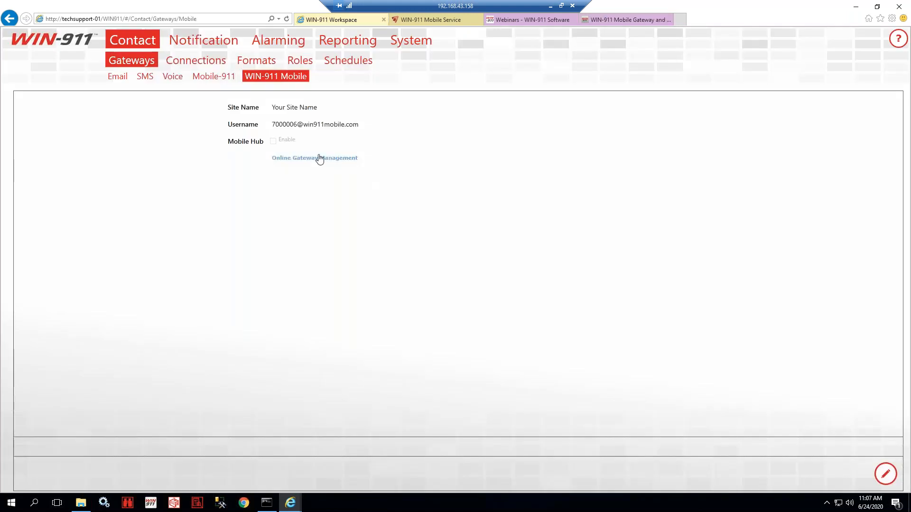
click(200, 65)
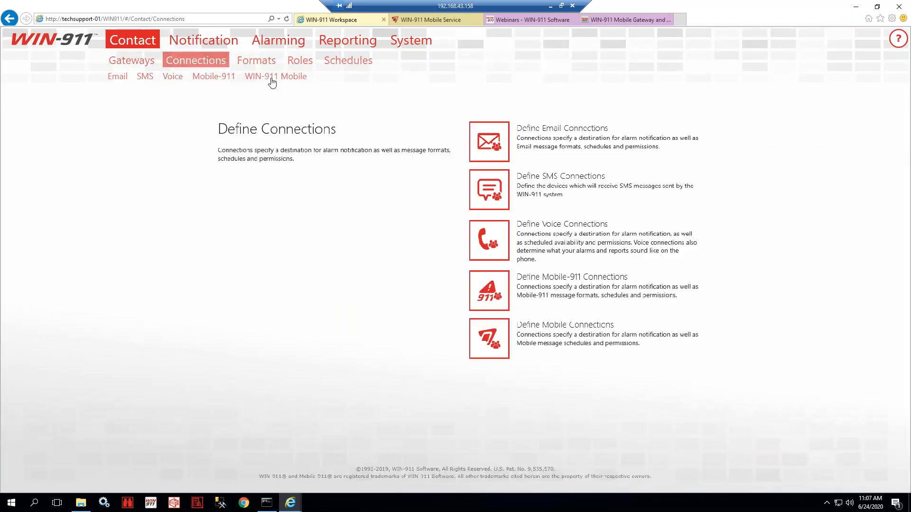
click(272, 78)
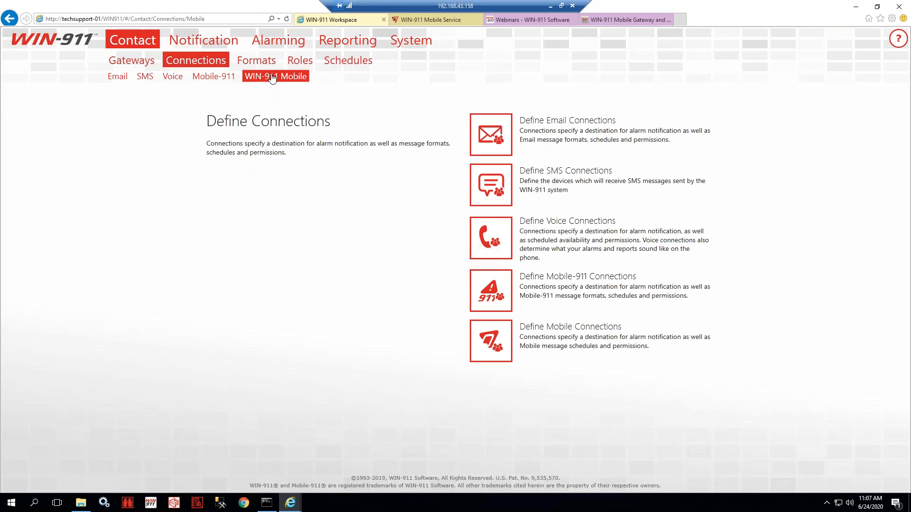
click(136, 163)
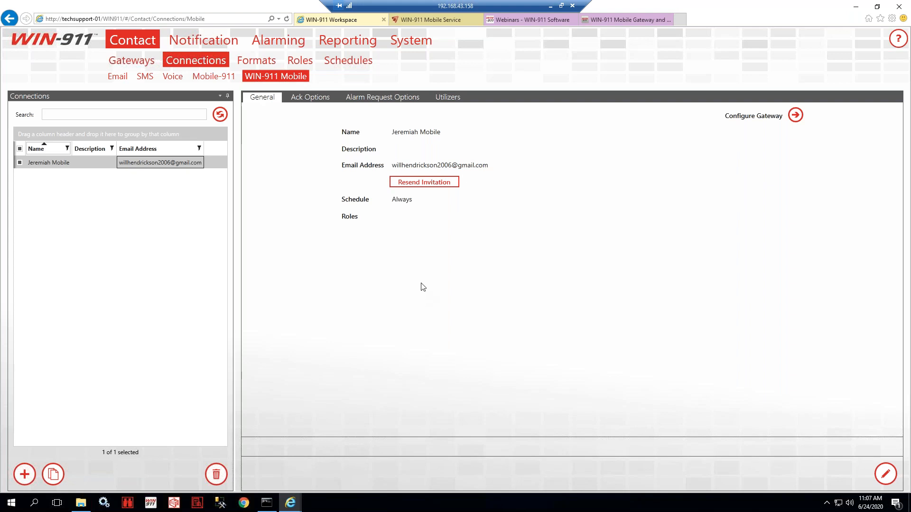
click(309, 96)
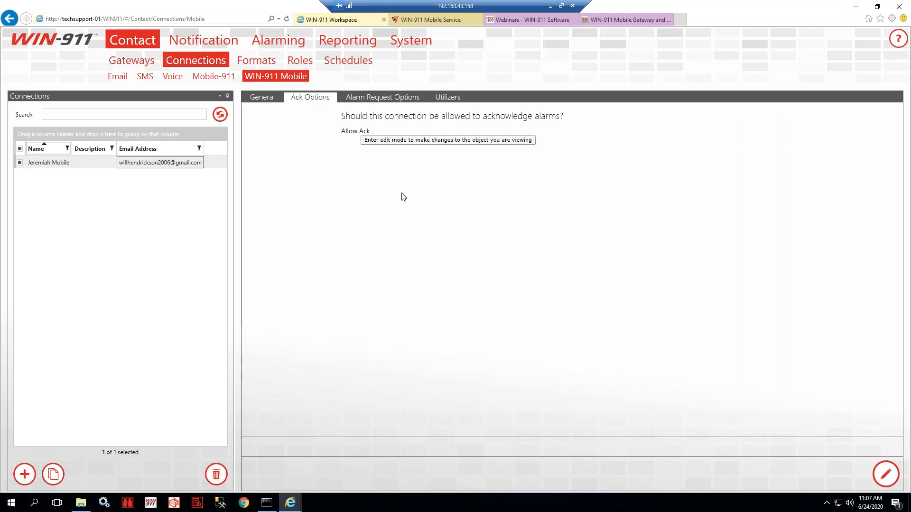
click(264, 99)
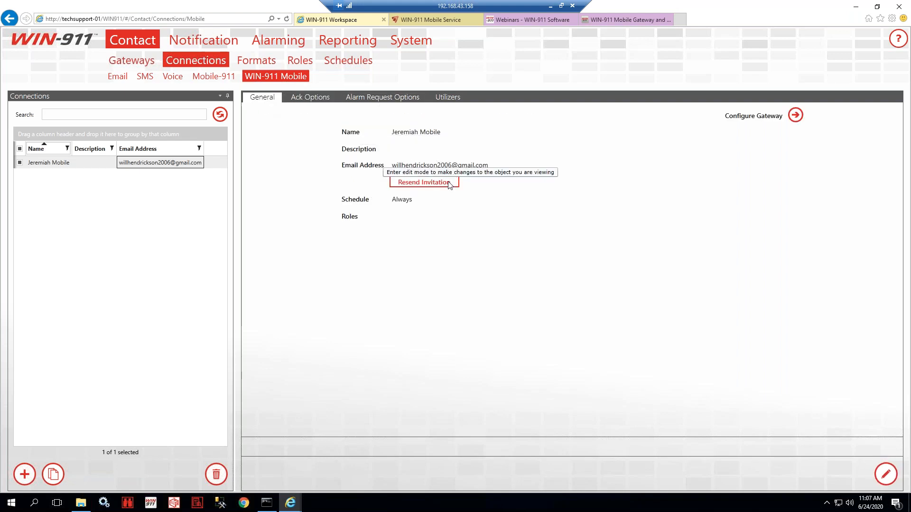
click(616, 16)
- Scroll through the invitation and permissions parts and highlight the login.microsoftonline.com address
scroll(434, 245, down, 5)
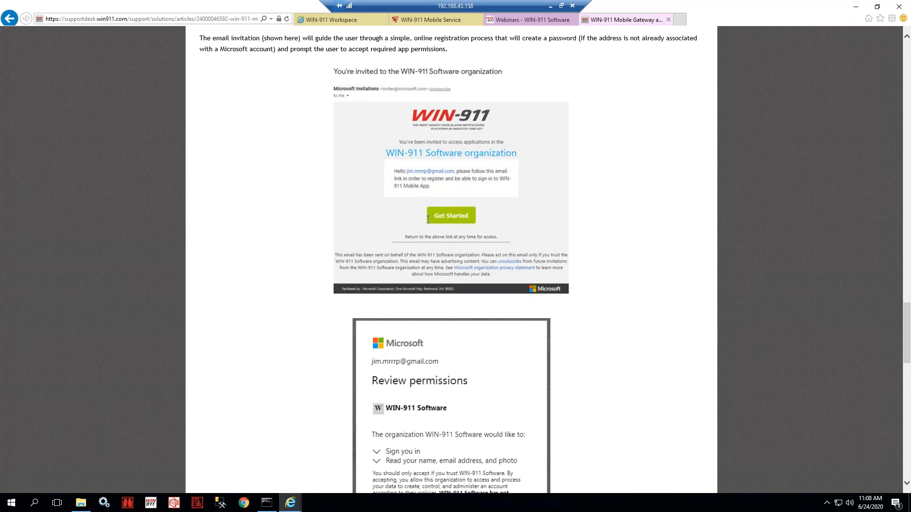
scroll(428, 219, down, 5)
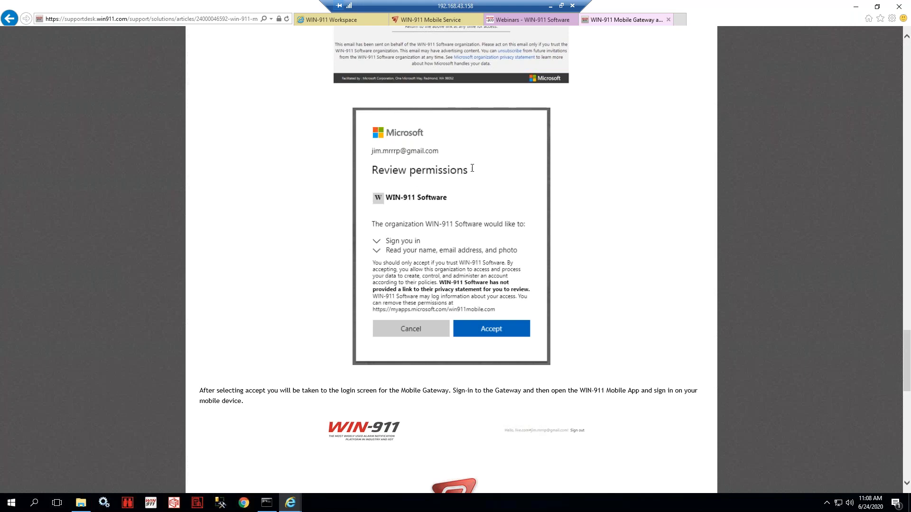
scroll(445, 310, down, 7)
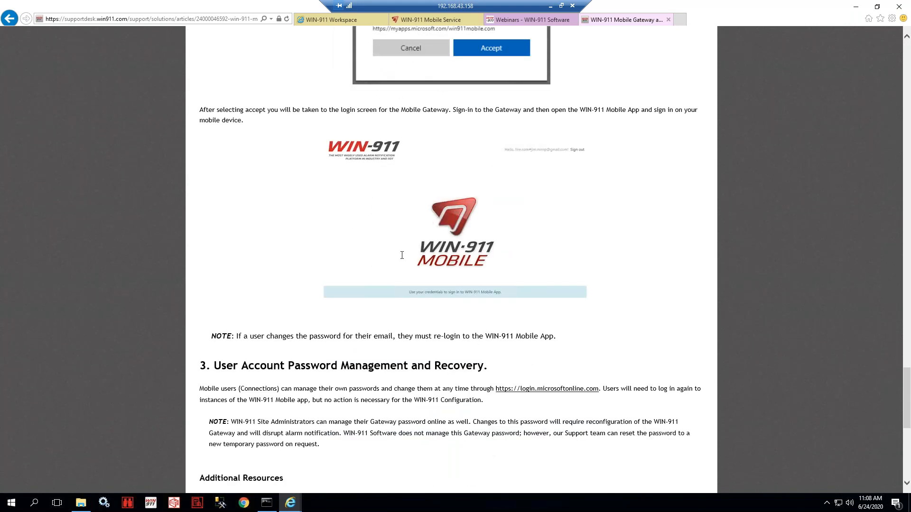
scroll(401, 256, down, 2)
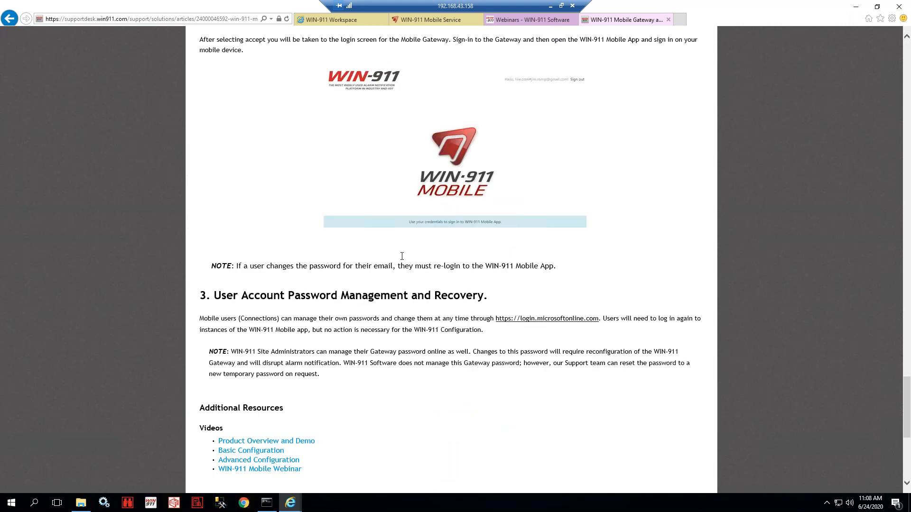
drag(471, 319, 601, 318)
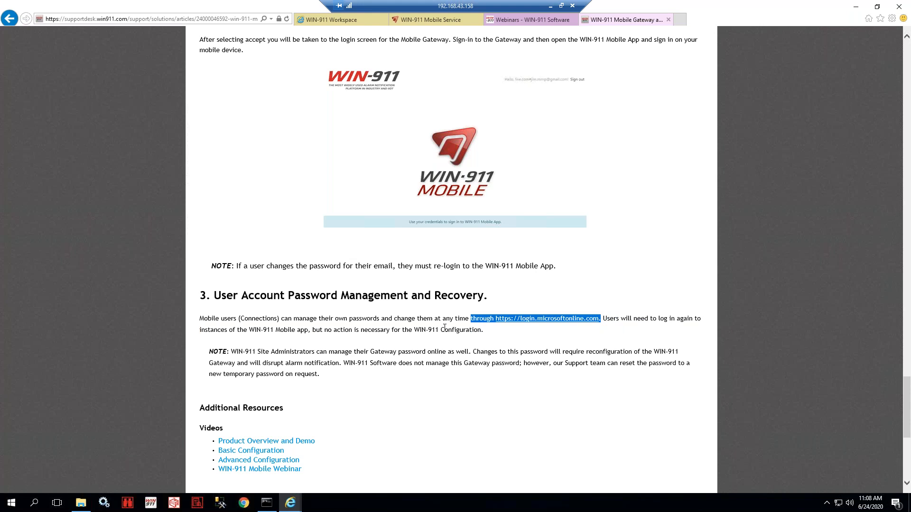
- Bring section 3, User Account Password Management and Recovery, into view
scroll(441, 327, down, 5)
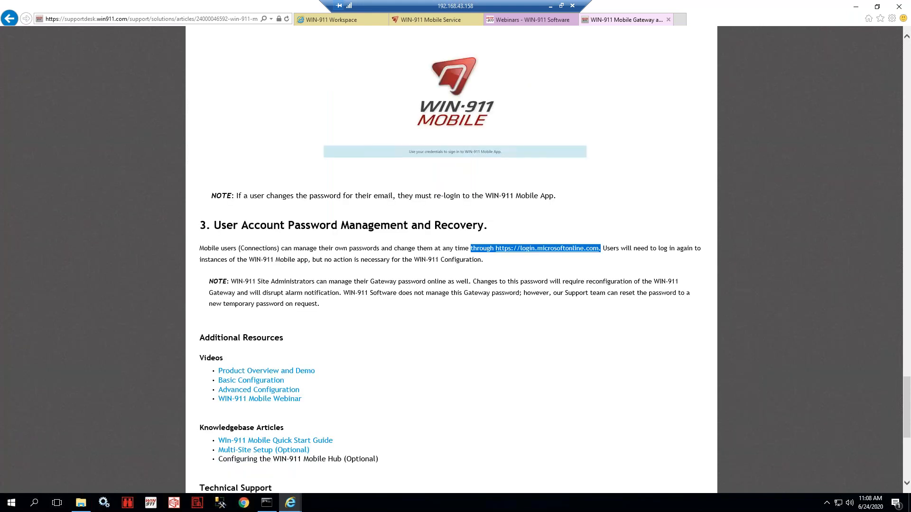
scroll(442, 326, down, 1)
scroll(441, 326, up, 1)
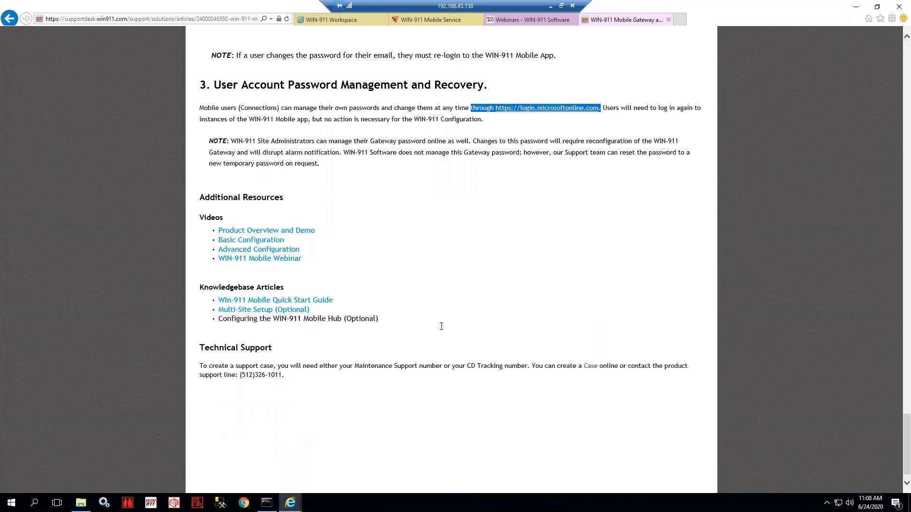
scroll(442, 327, up, 5)
scroll(429, 304, up, 1)
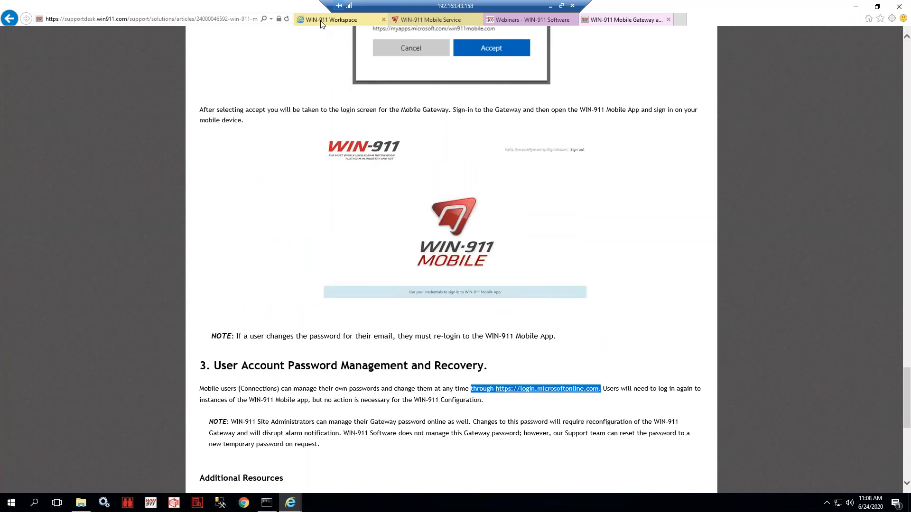
- View the Basic Tactic's callout list for the mobile connection, then return to Configure Contacts
click(321, 20)
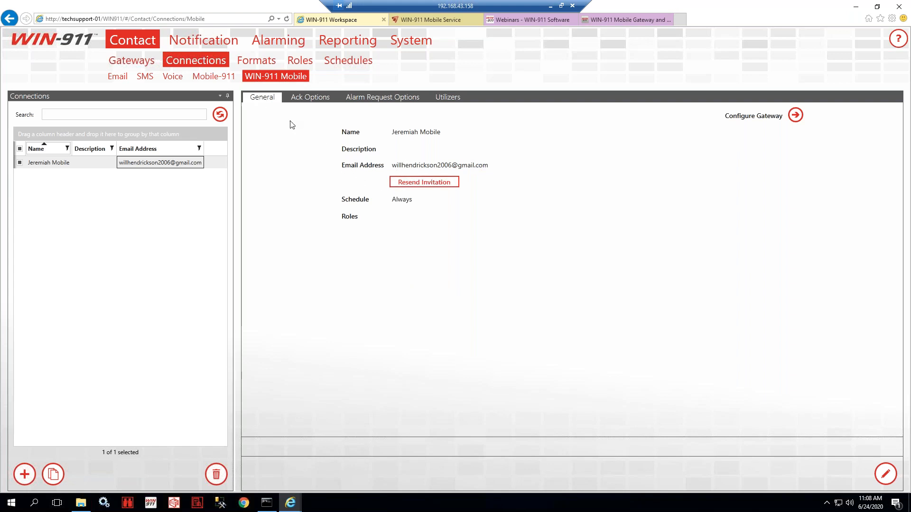
mouse_move(190, 43)
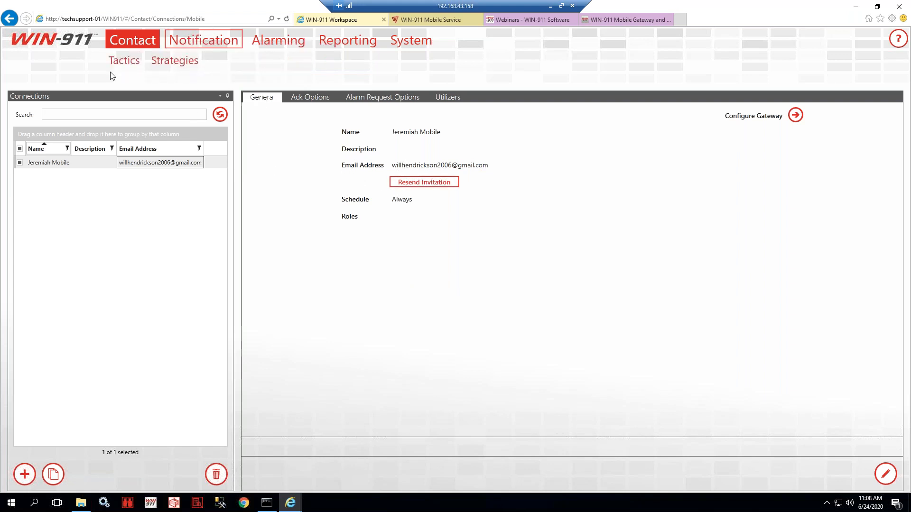
click(124, 60)
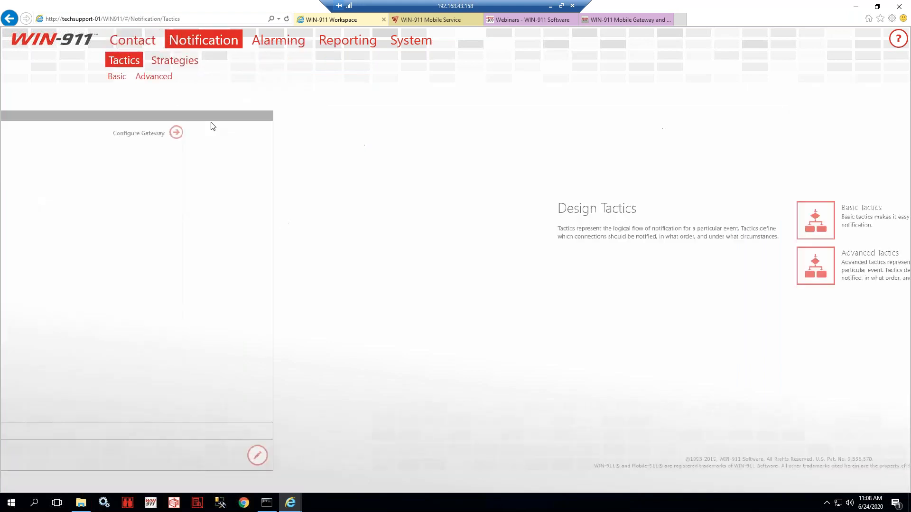
click(117, 77)
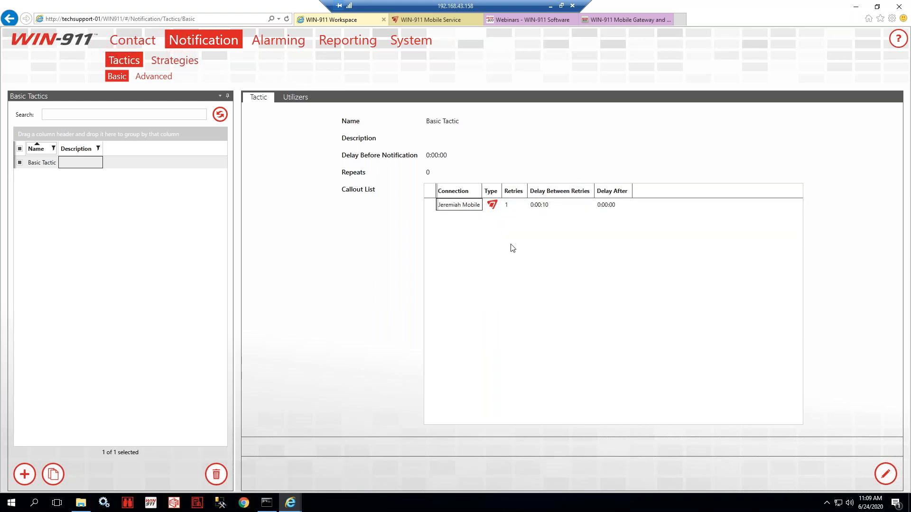
click(149, 45)
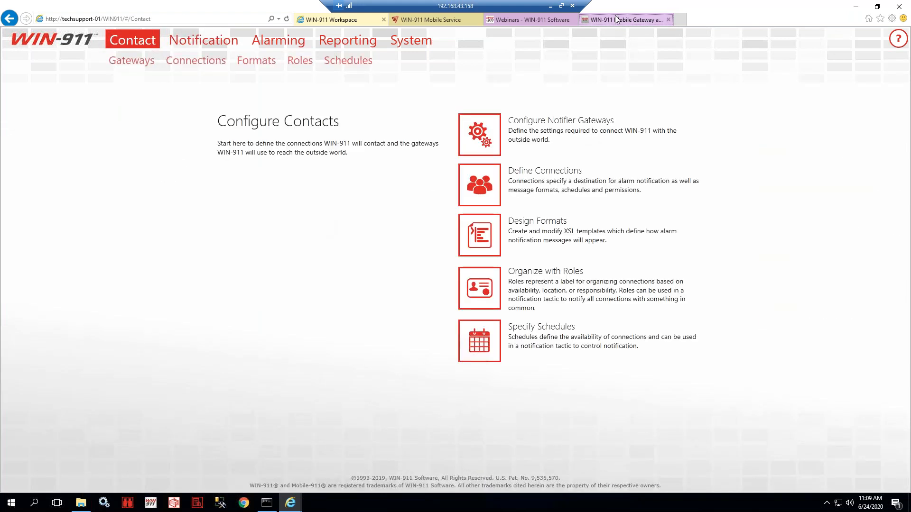
- Return to the Mobile Gateway article and scroll through its password-management section
click(615, 19)
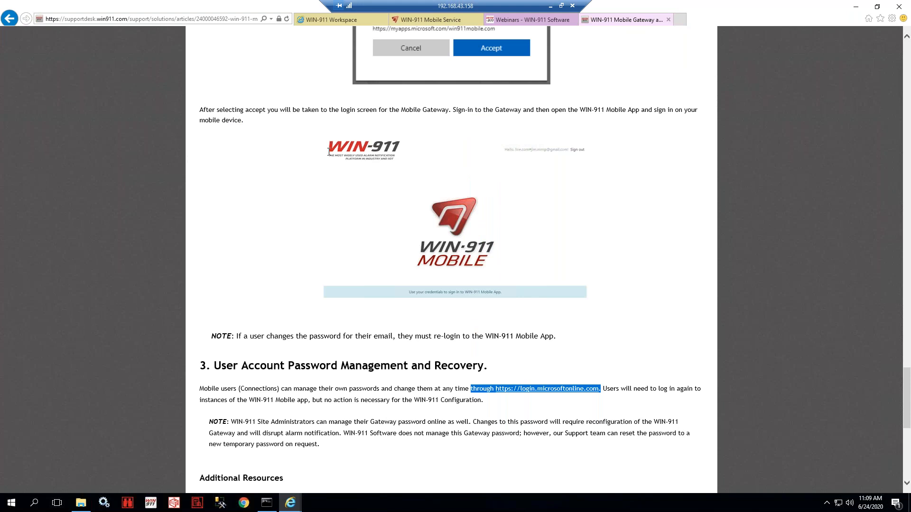
scroll(329, 152, up, 3)
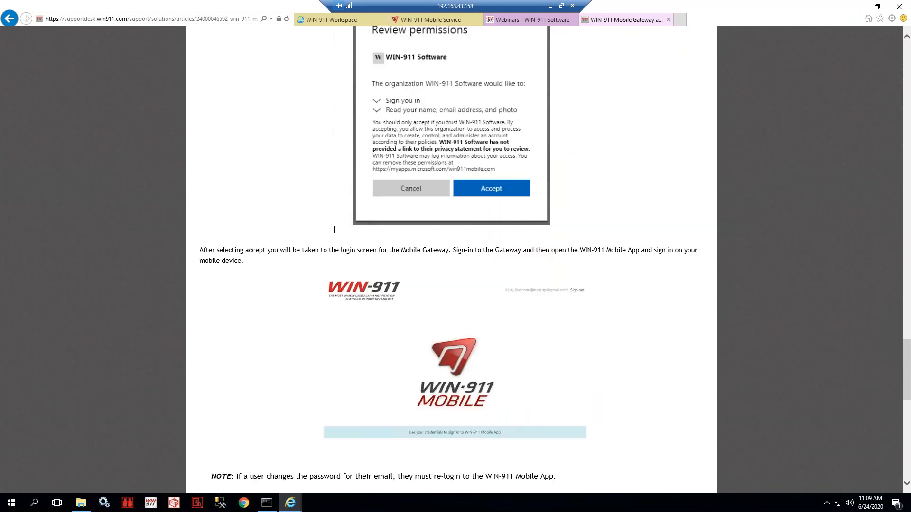
scroll(334, 229, down, 9)
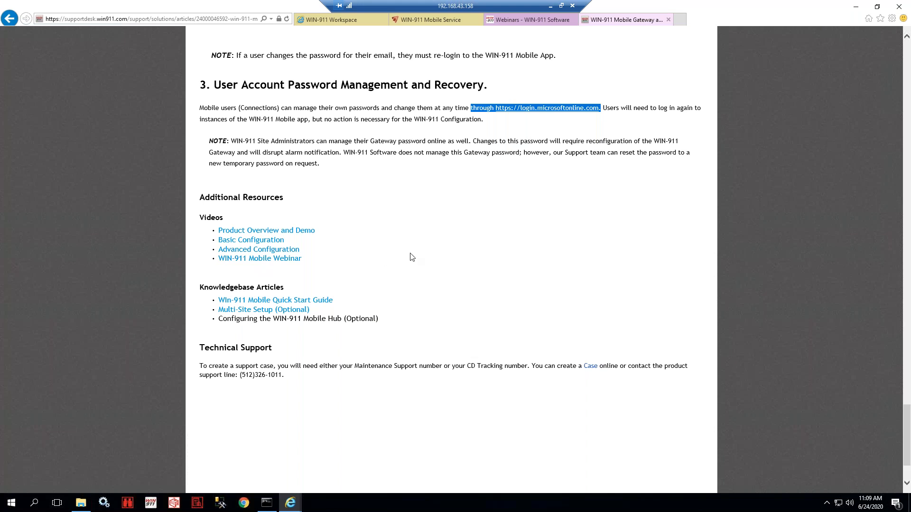
scroll(411, 256, up, 3)
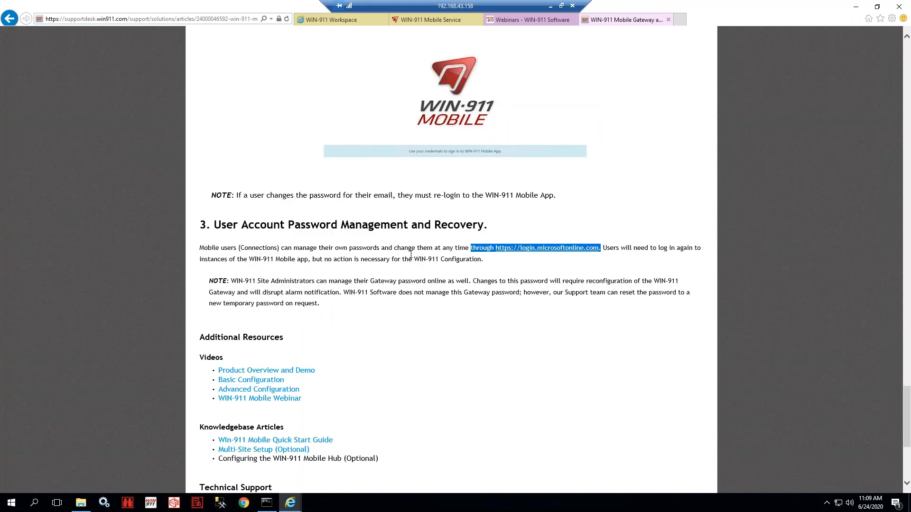
scroll(411, 255, up, 2)
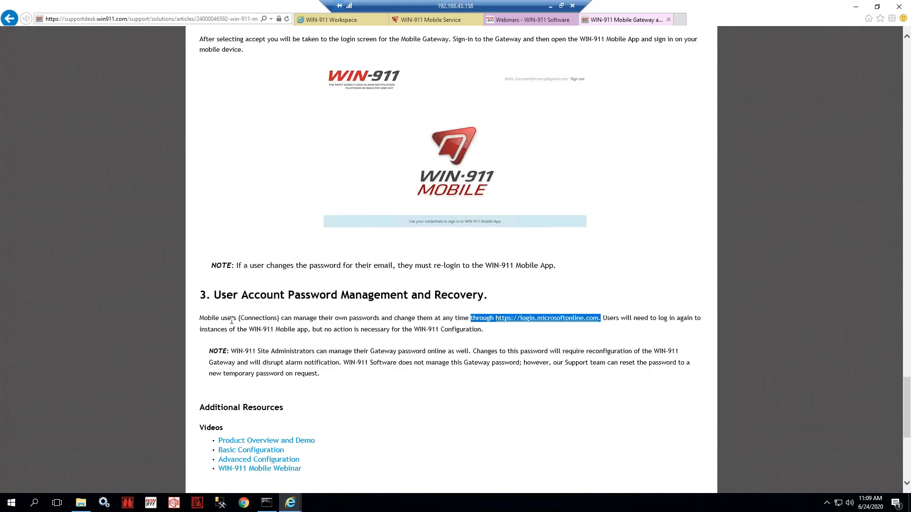
scroll(292, 236, down, 2)
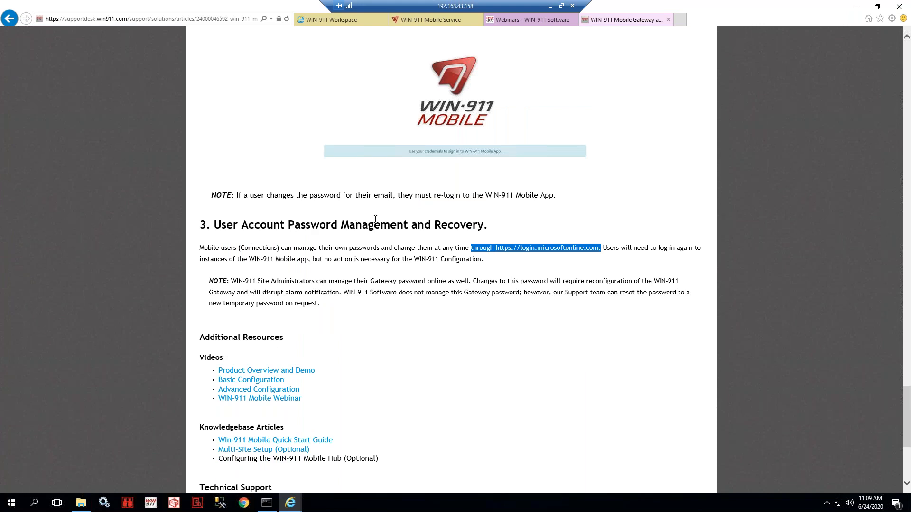
- Highlight the login.microsoftonline.com sentence, clear it, and scroll the article back to the top
click(495, 270)
drag(596, 250, 488, 243)
click(448, 250)
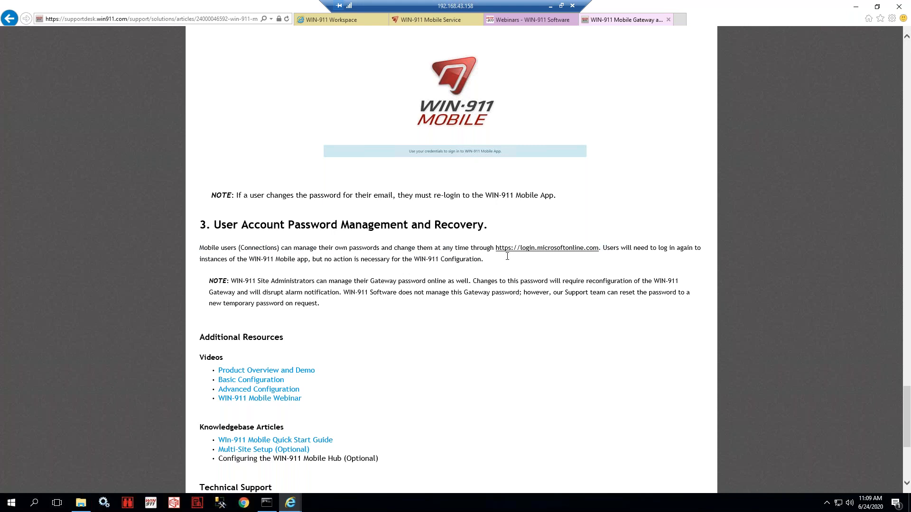
scroll(507, 256, up, 6)
scroll(508, 256, up, 15)
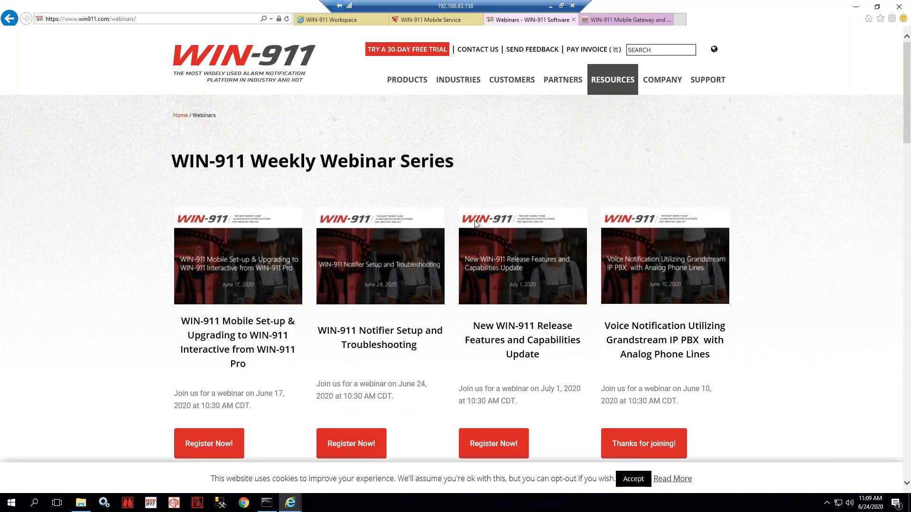
- Browse the past webinars listed on the WIN-911 Weekly Webinar Series page
scroll(429, 242, down, 10)
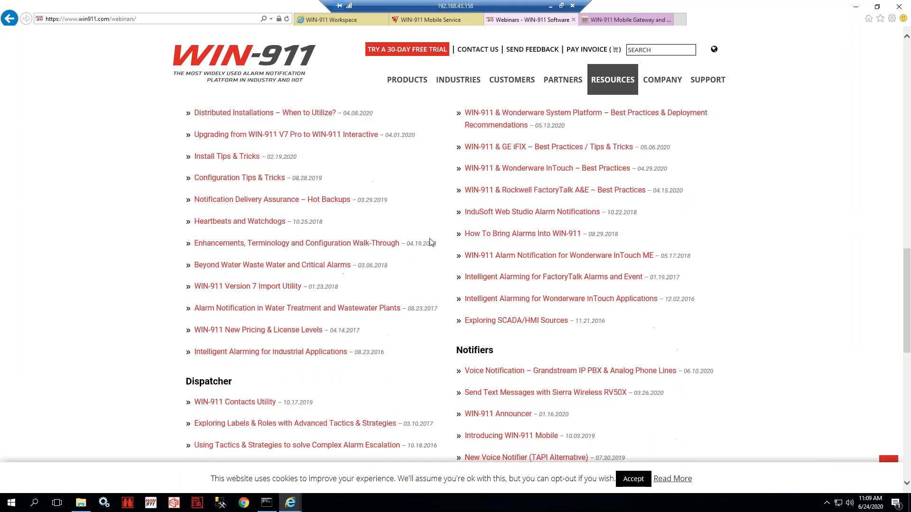
scroll(430, 243, down, 3)
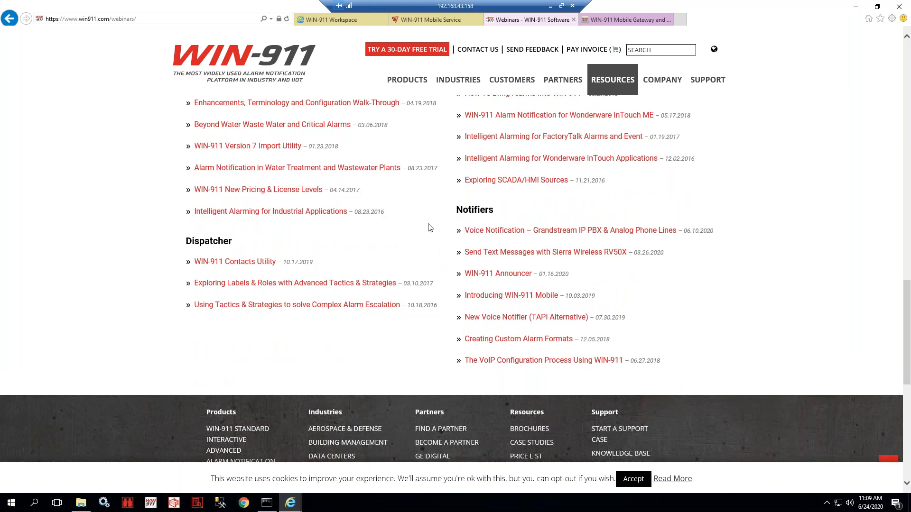
scroll(433, 242, up, 1)
scroll(425, 224, up, 3)
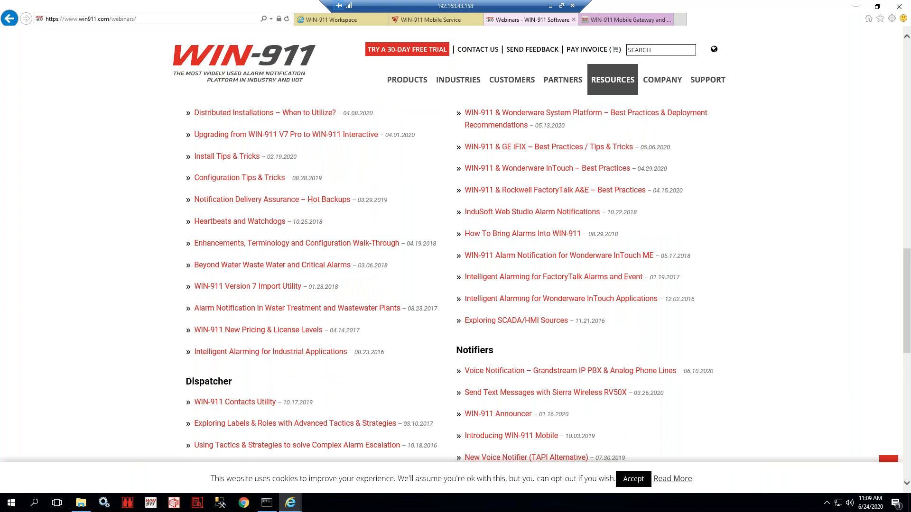
scroll(425, 224, down, 1)
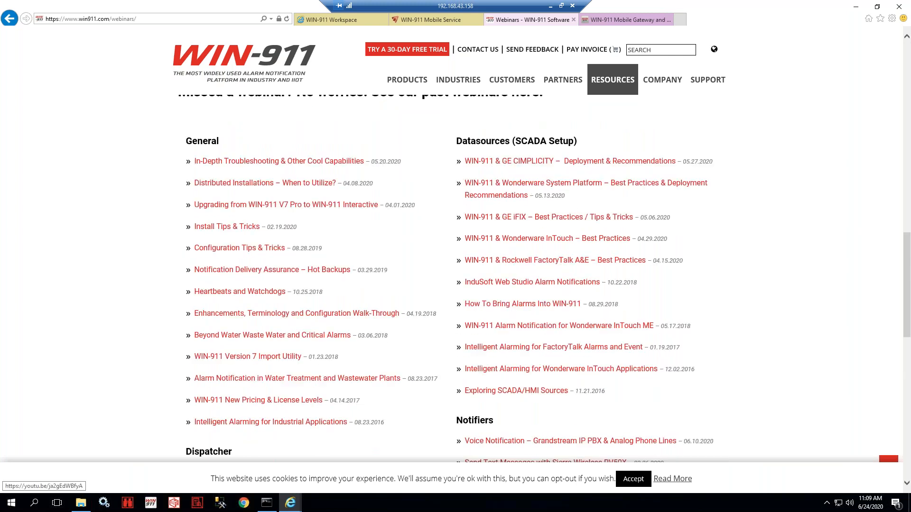
scroll(536, 196, up, 10)
scroll(543, 195, up, 4)
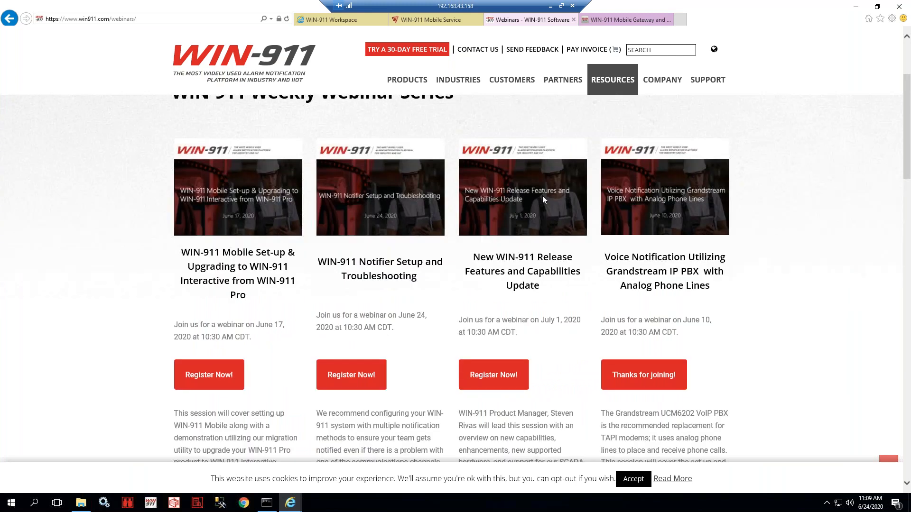
- Open Resources > How To Videos and look over the Notifiers video list
mouse_move(613, 179)
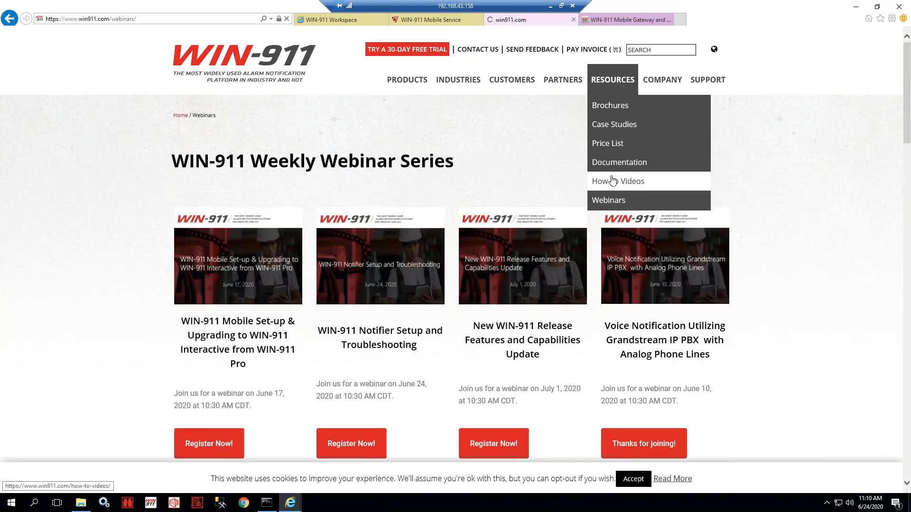
click(616, 181)
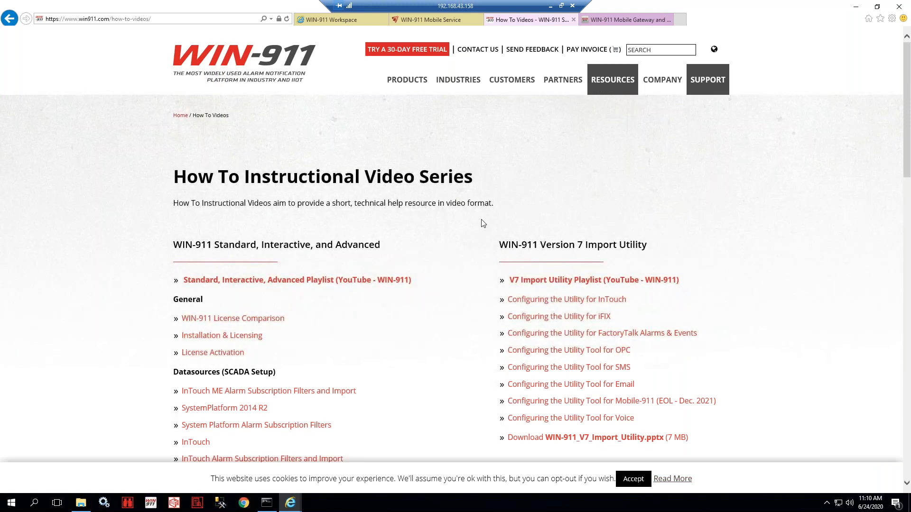
scroll(480, 224, down, 7)
drag(156, 267, 234, 268)
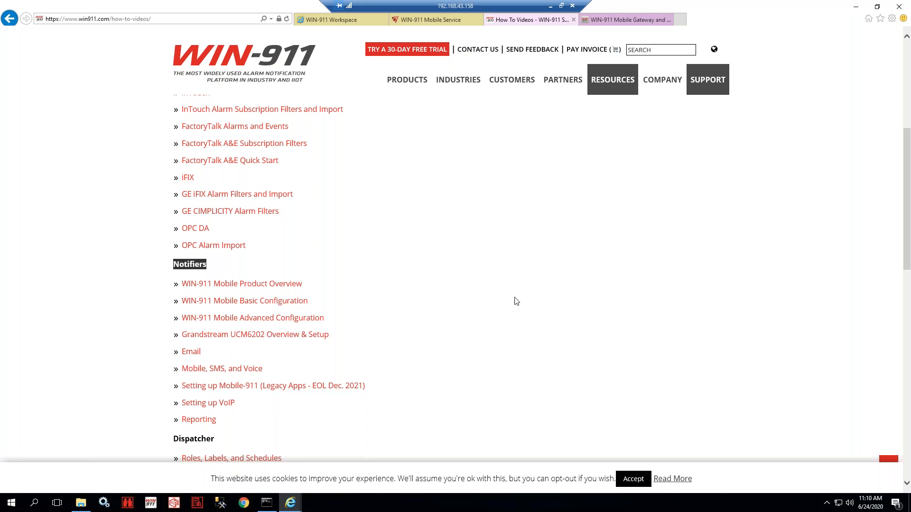
- Glance over the Mobile Gateway article, then go back to WIN-911 Workspace
click(610, 21)
scroll(406, 213, down, 6)
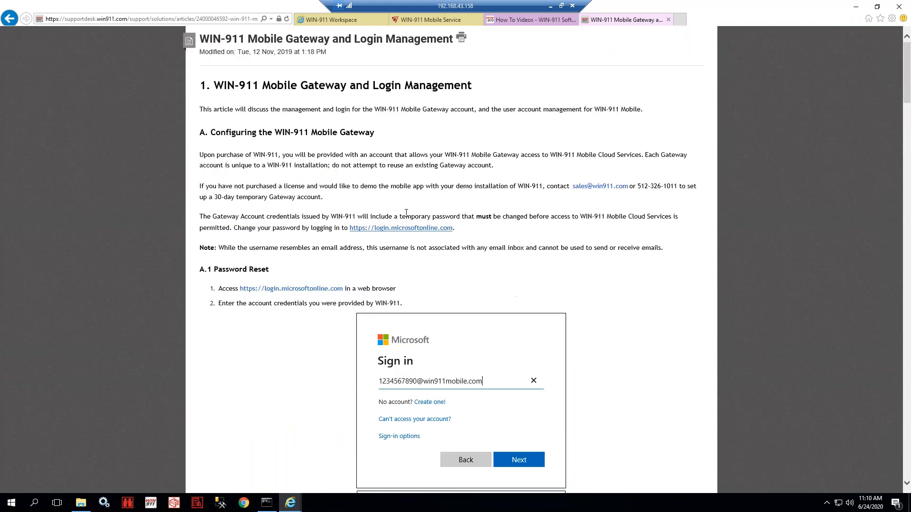
scroll(407, 213, down, 4)
scroll(405, 212, up, 9)
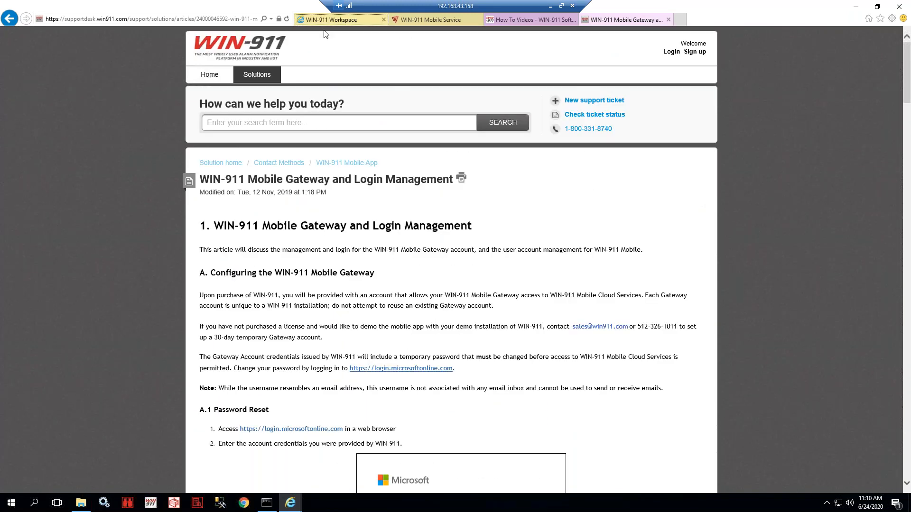
click(328, 20)
- Open Contact > Gateways and select the Voice notifier gateway
mouse_move(130, 62)
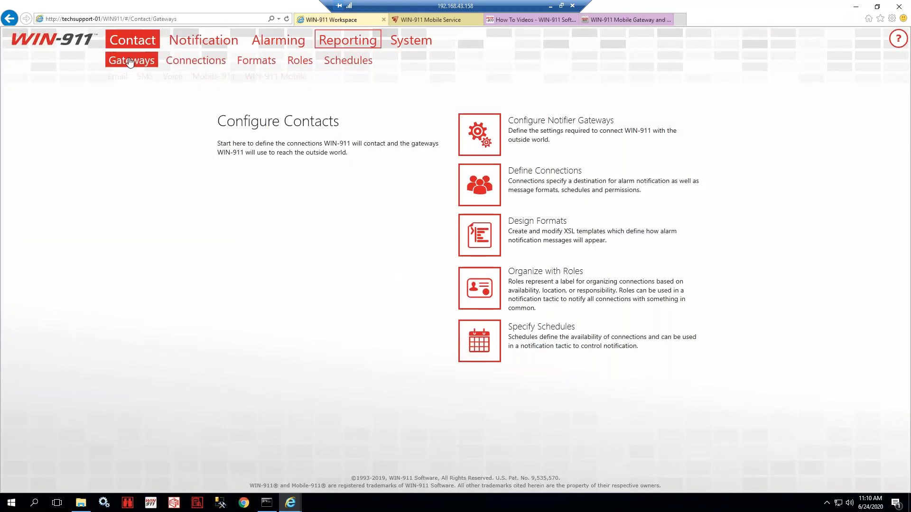
click(130, 62)
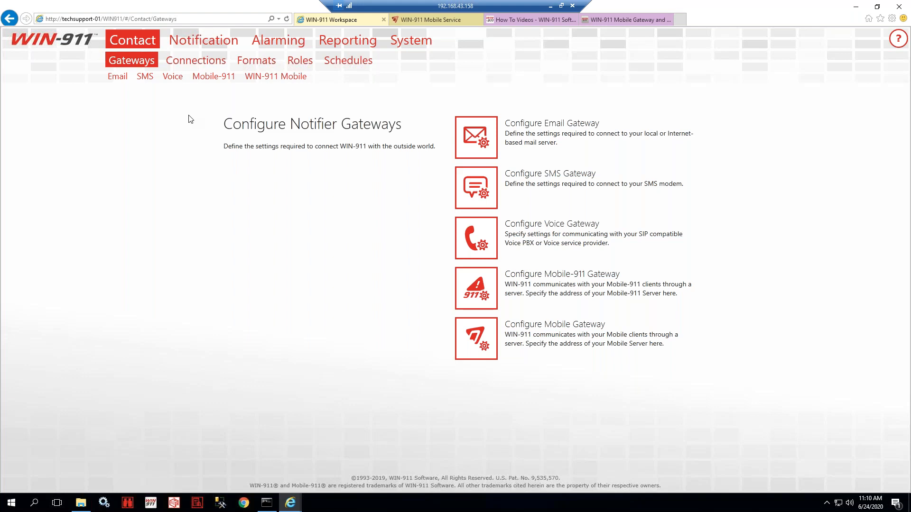
click(172, 77)
- Search the support site for 'debug' and open 'How to Turn on Debug Logging'
click(606, 22)
click(359, 123)
text(debug)
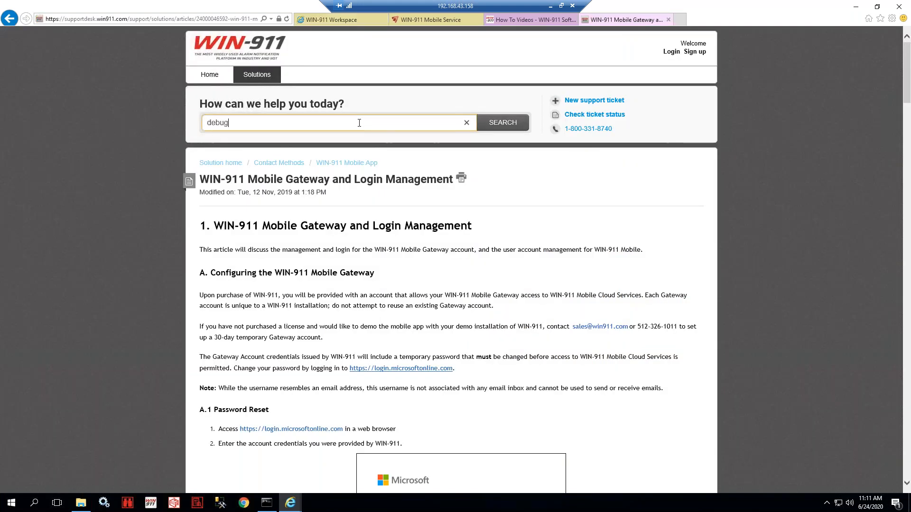
click(266, 136)
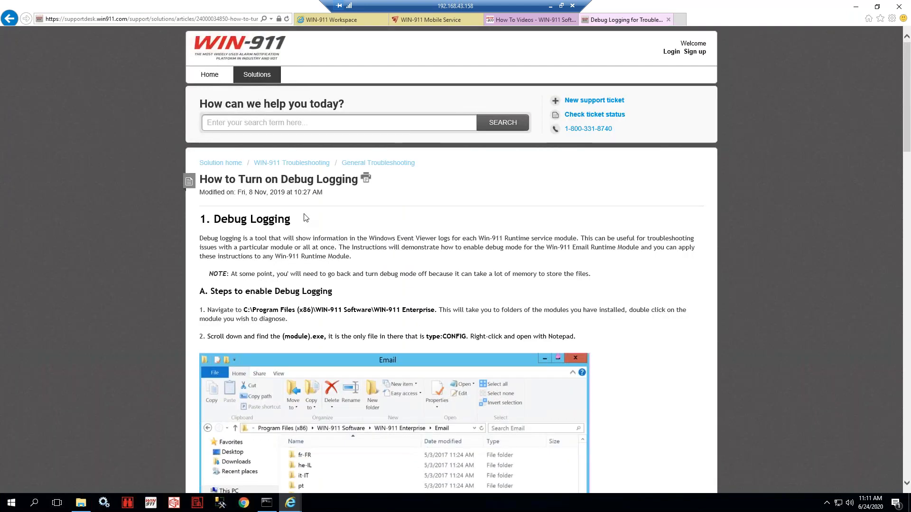
- Read the article's loggingFlags and service-restart steps, then return to Configure Notifier Gateways
scroll(306, 217, down, 2)
scroll(471, 185, down, 2)
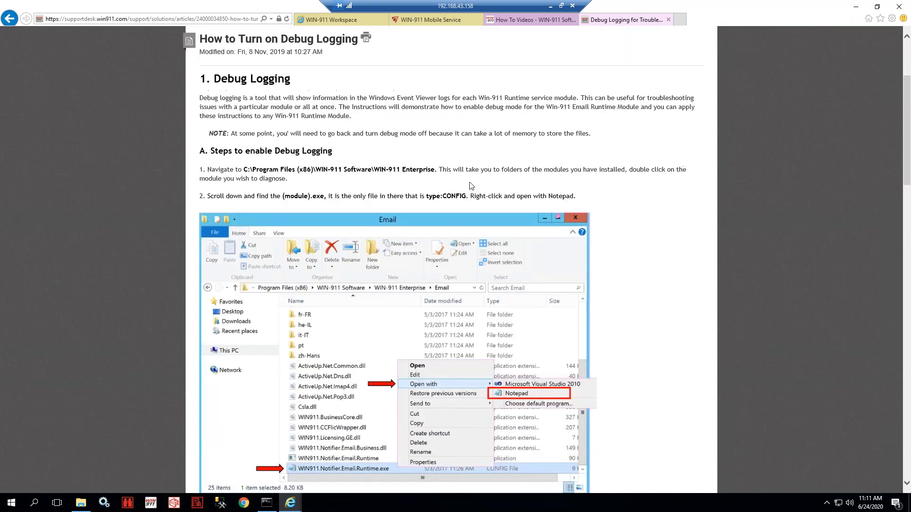
scroll(471, 186, down, 2)
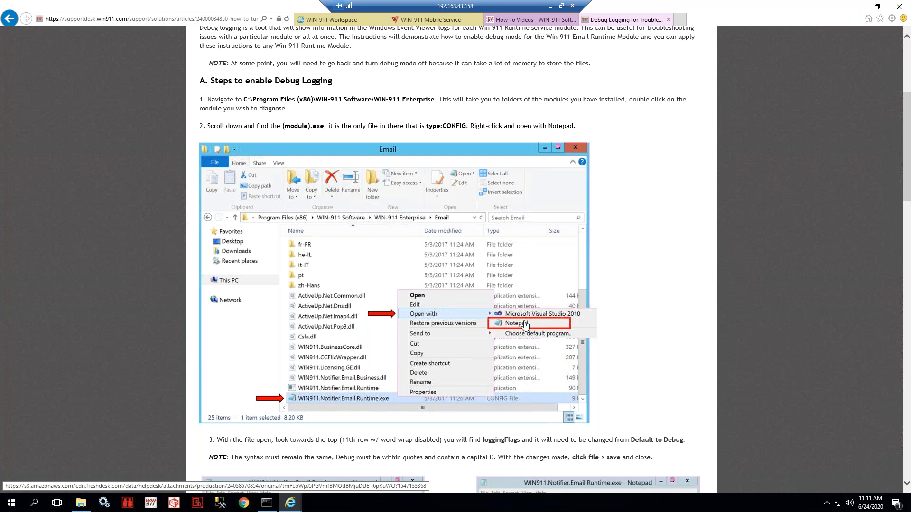
scroll(525, 326, down, 2)
scroll(341, 277, down, 5)
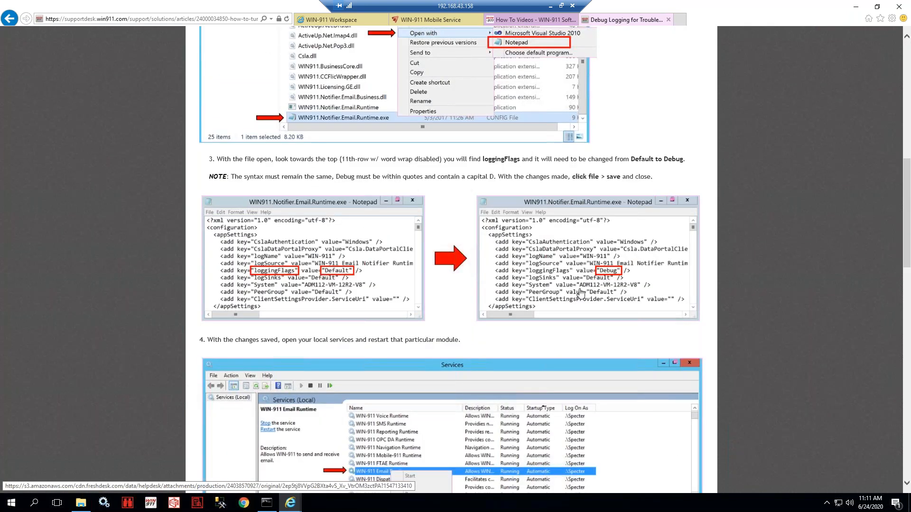
scroll(564, 300, down, 2)
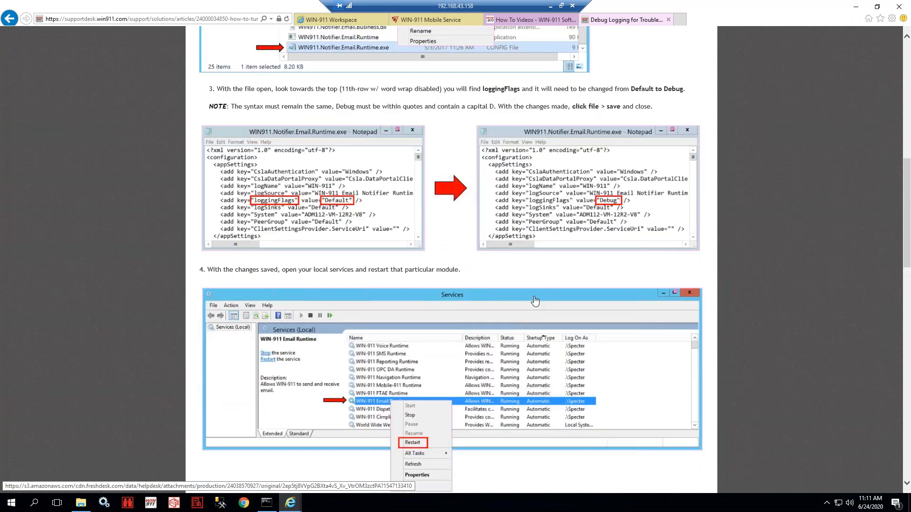
scroll(534, 302, down, 6)
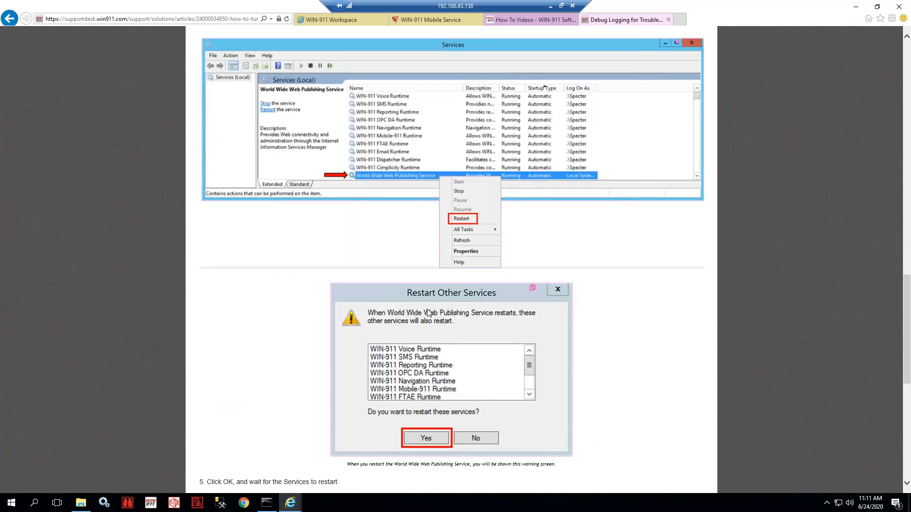
scroll(428, 313, up, 6)
click(417, 21)
click(330, 21)
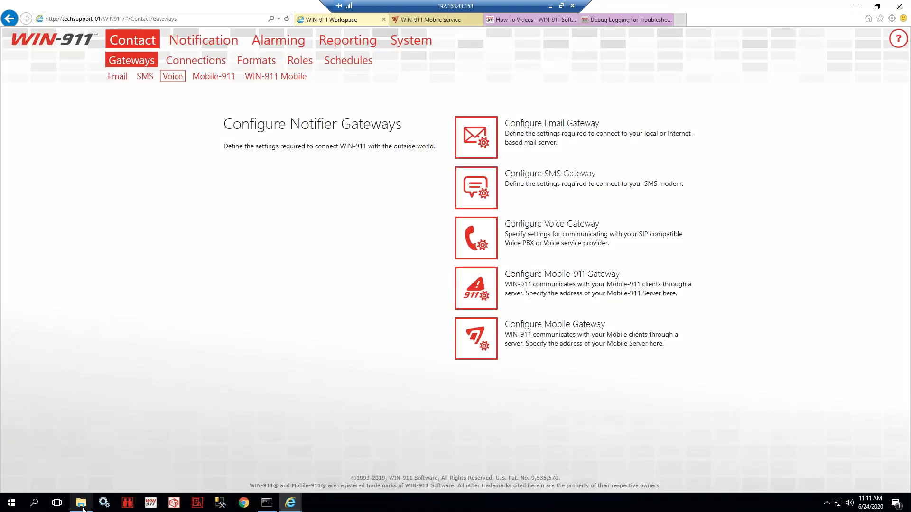
- Browse to C:\Program Files (x86)\WIN-911 Software\WIN-911 Enterprise\Email in File Explorer
click(82, 505)
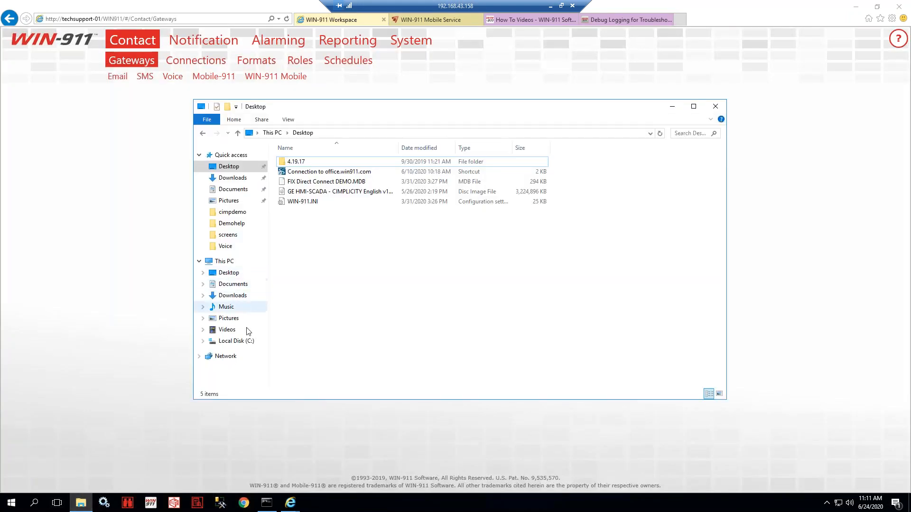
click(247, 342)
click(327, 213)
double_click(327, 213)
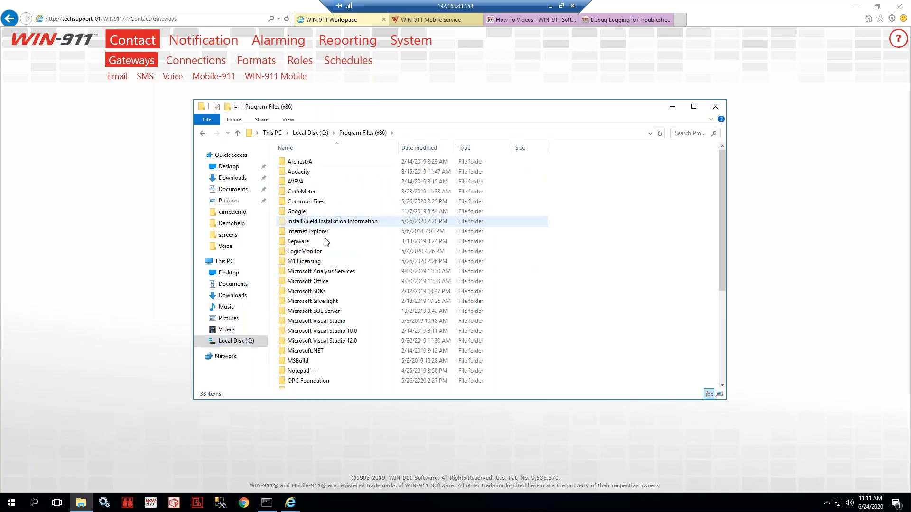
scroll(327, 300, down, 5)
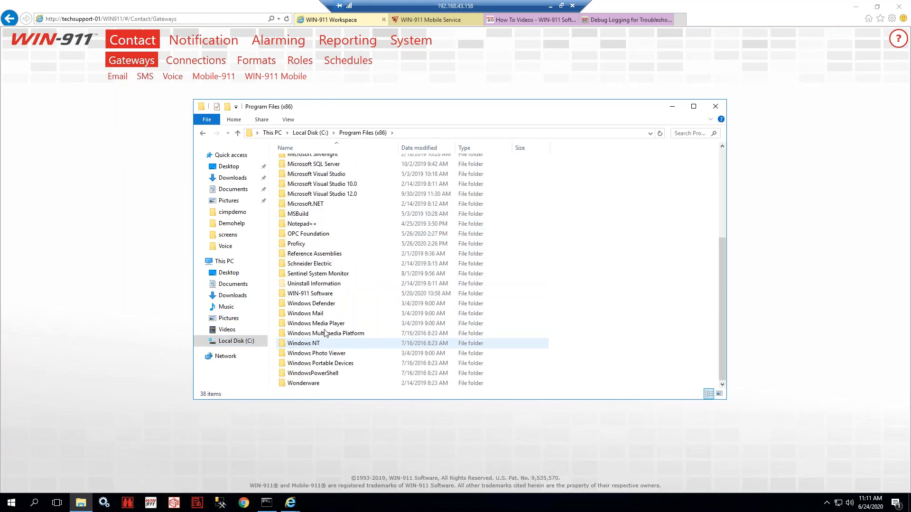
double_click(318, 294)
click(320, 182)
double_click(320, 182)
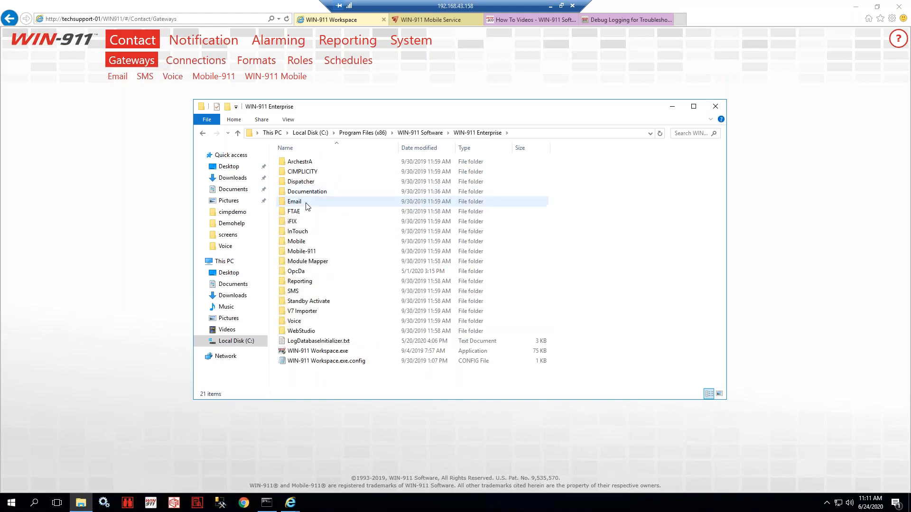
click(296, 203)
double_click(297, 203)
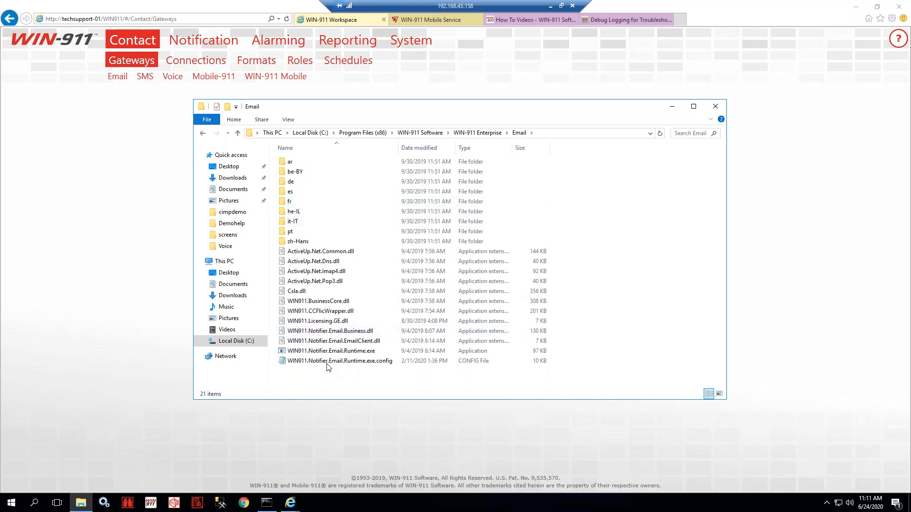
- Select WIN911.Notifier.Email.Runtime.exe.config and bring up its context menu
click(327, 353)
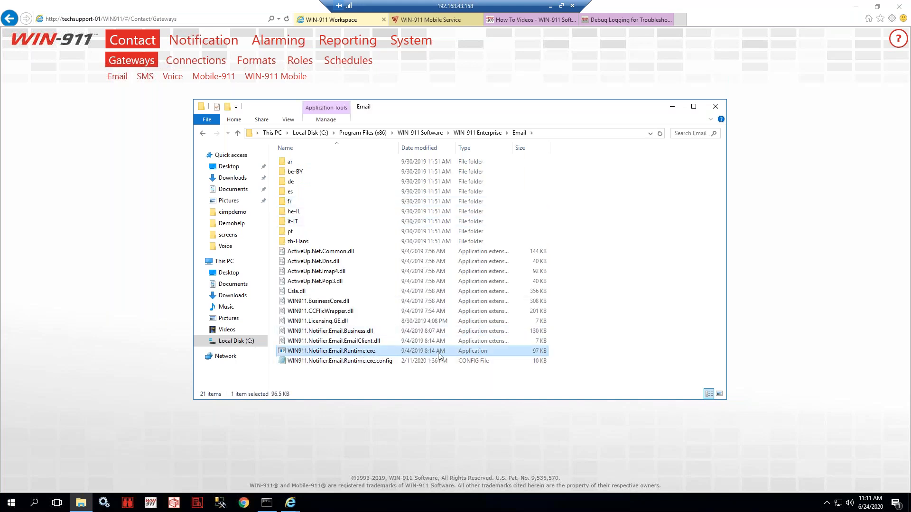
click(356, 364)
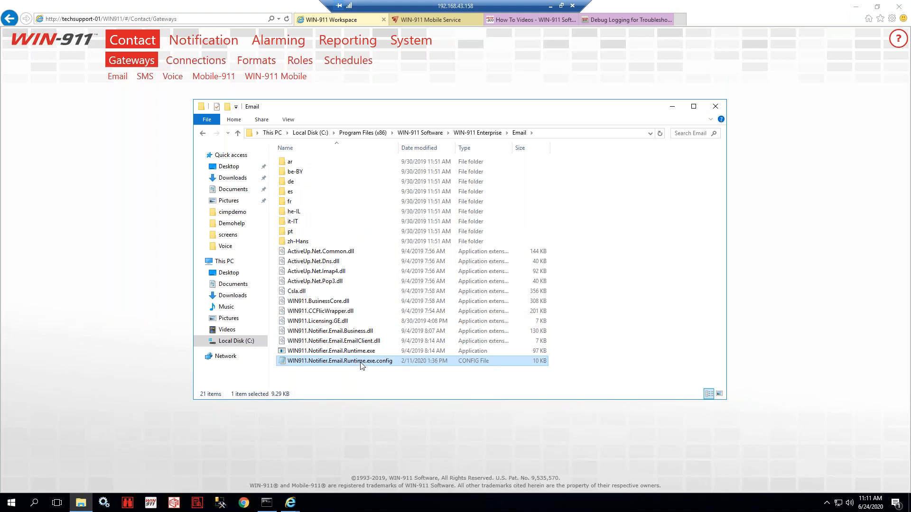
right_click(360, 366)
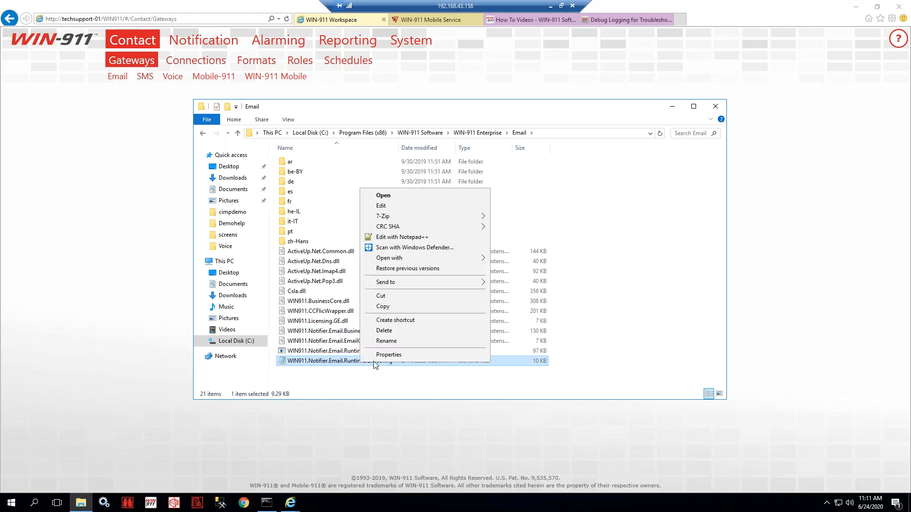
- Open the config in Notepad and change loggingFlags from Debug to Default and back to Debug
click(410, 208)
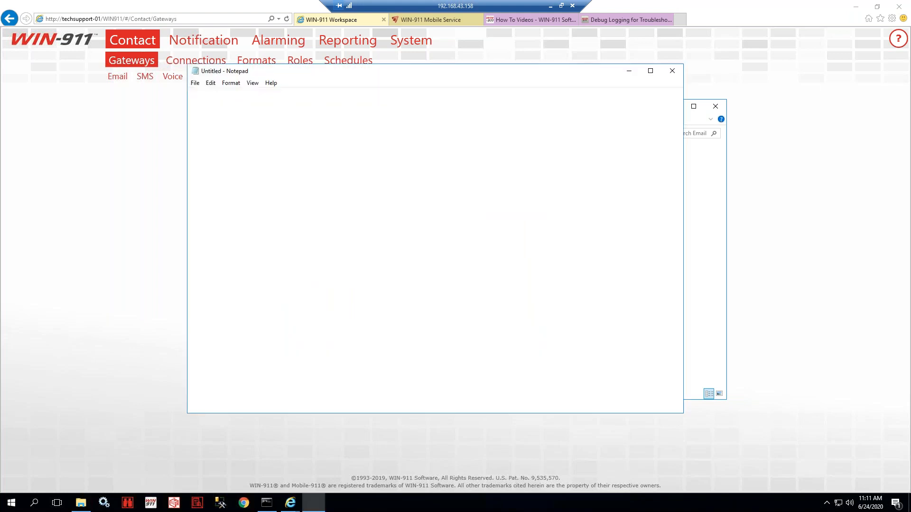
drag(245, 153, 330, 159)
click(340, 155)
click(333, 148)
key(BackSpace)
key(BackSpace)
key(BackSpace)
text(fault)
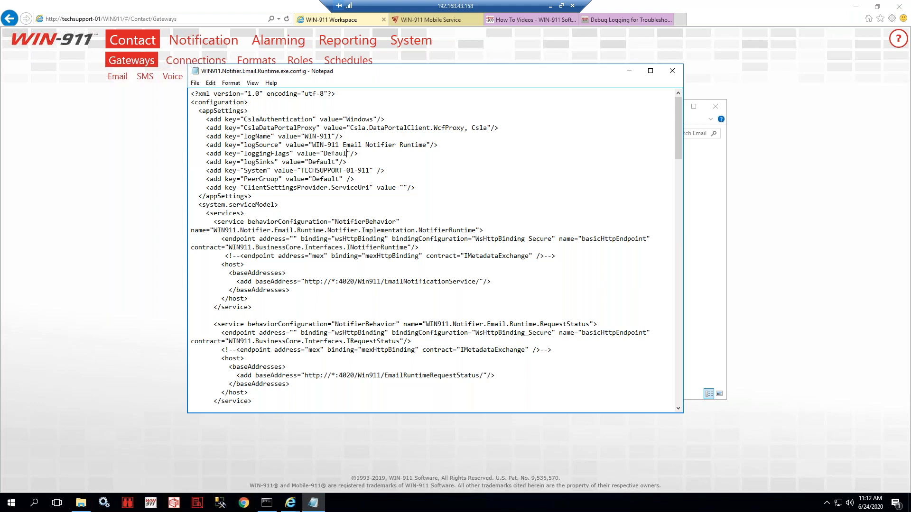
key(BackSpace)
key(BackSpace)
key(BackSpace)
key(BackSpace)
key(BackSpace)
text(bug)
- Save the config file and close Notepad
click(195, 83)
click(214, 115)
click(672, 71)
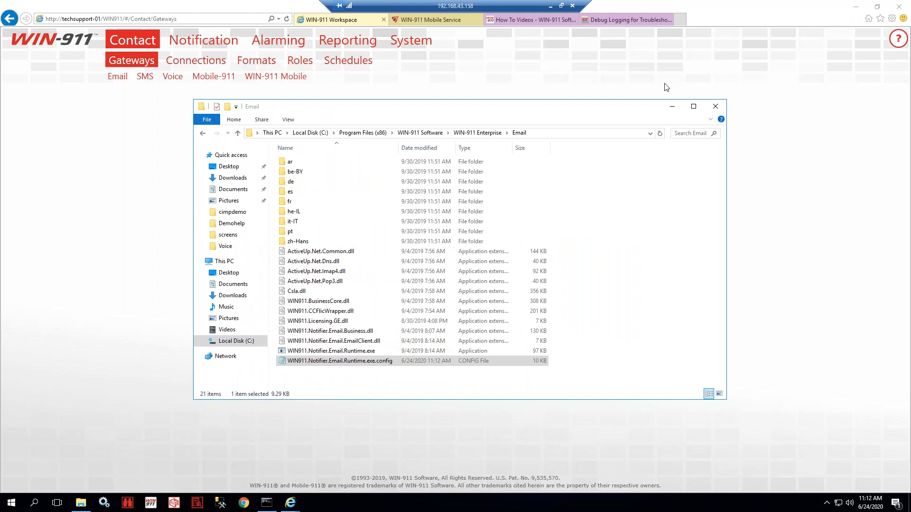
- Open Services and select the WIN-911 Email Runtime service
click(104, 506)
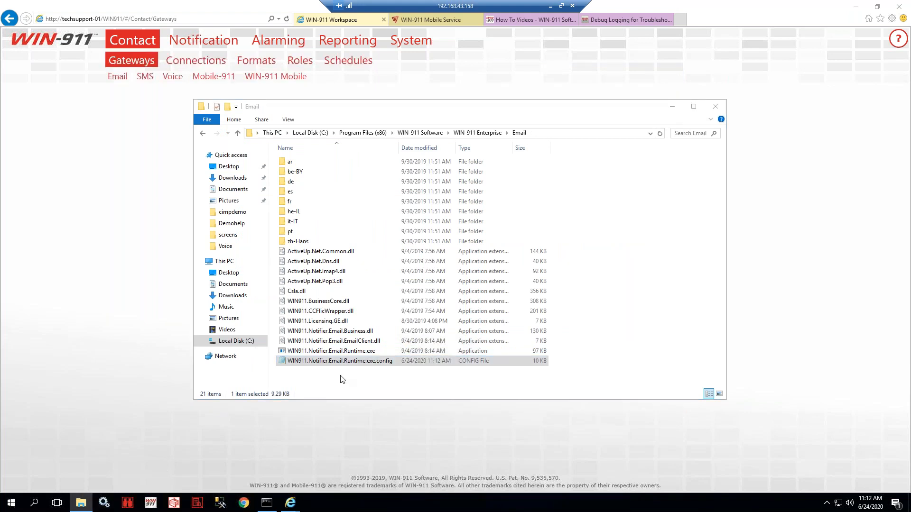
click(354, 363)
click(255, 271)
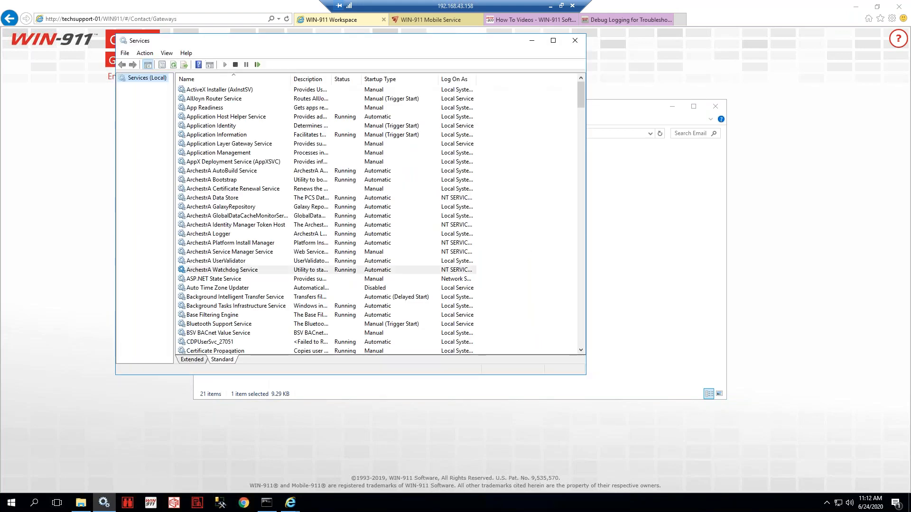
key(w)
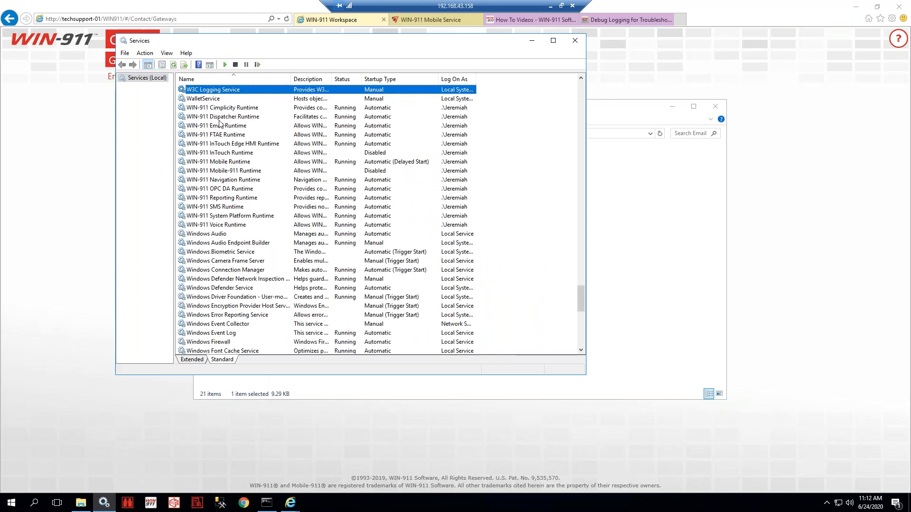
click(219, 110)
click(216, 143)
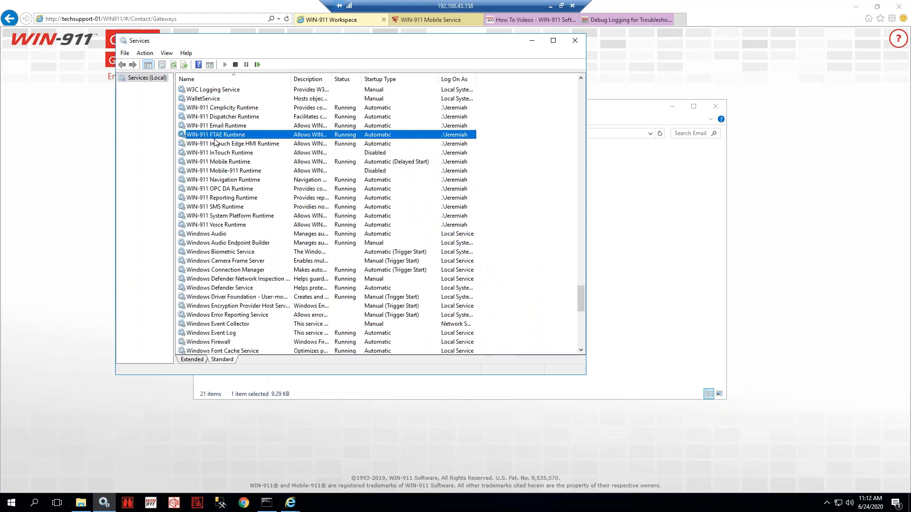
click(215, 171)
click(214, 126)
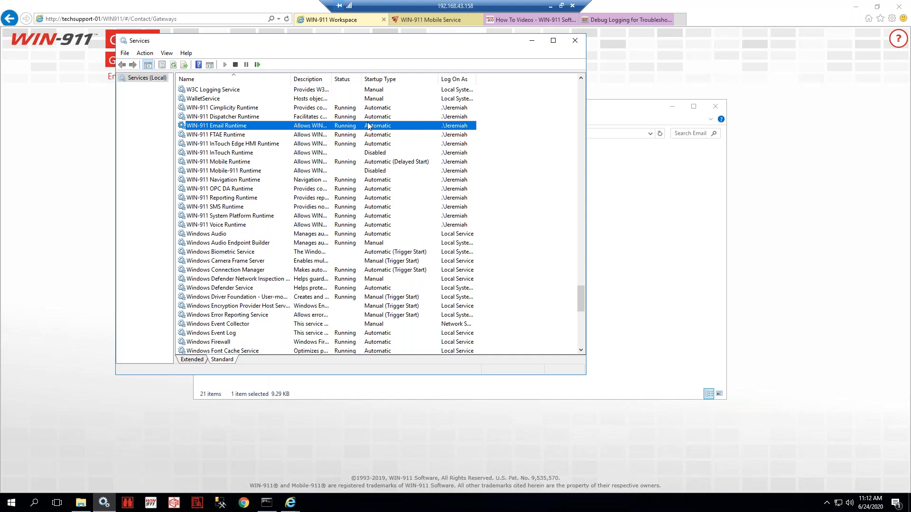
- Restart WIN-911 Email Runtime and minimize the Services window
right_click(315, 127)
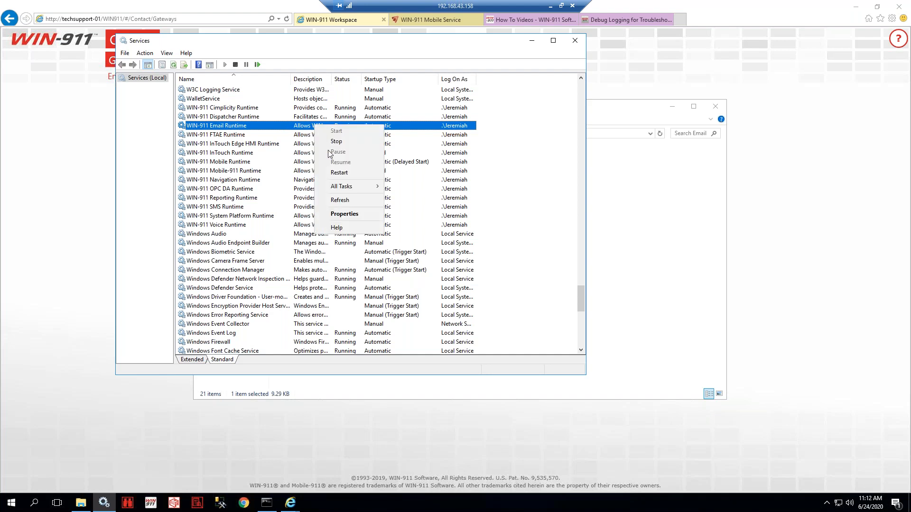
click(335, 173)
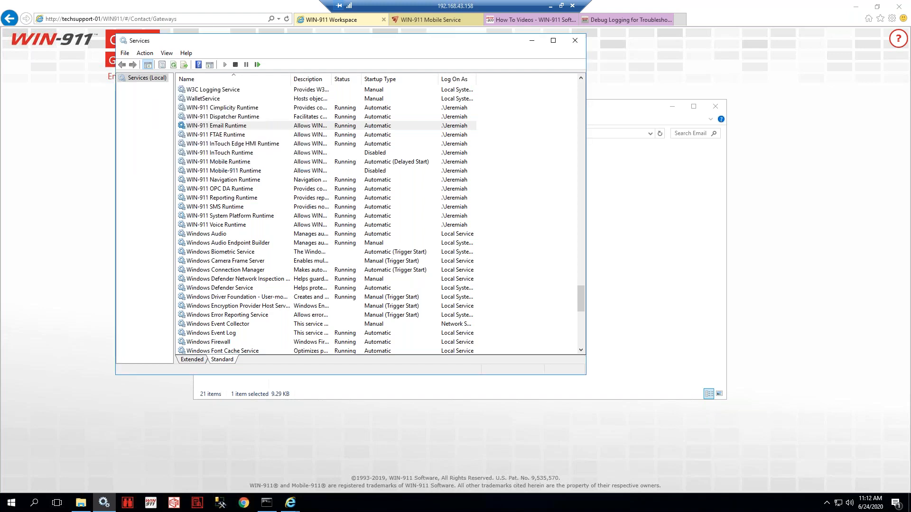
click(532, 41)
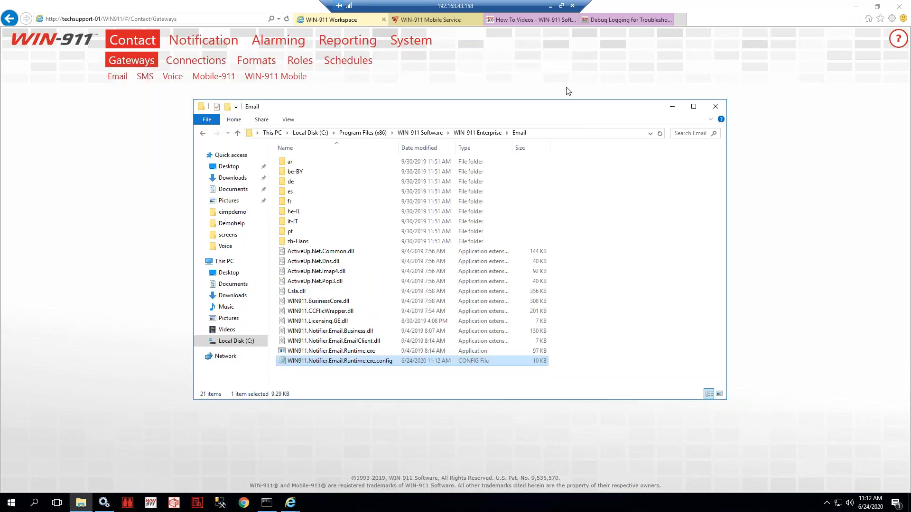
- Minimize the Email folder and launch Event Viewer from a Start menu search for 'ev'
click(671, 106)
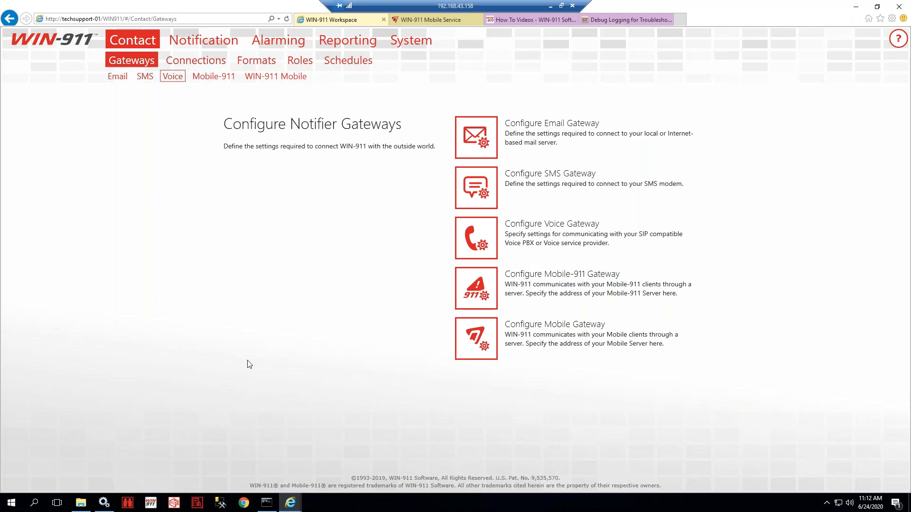
click(10, 502)
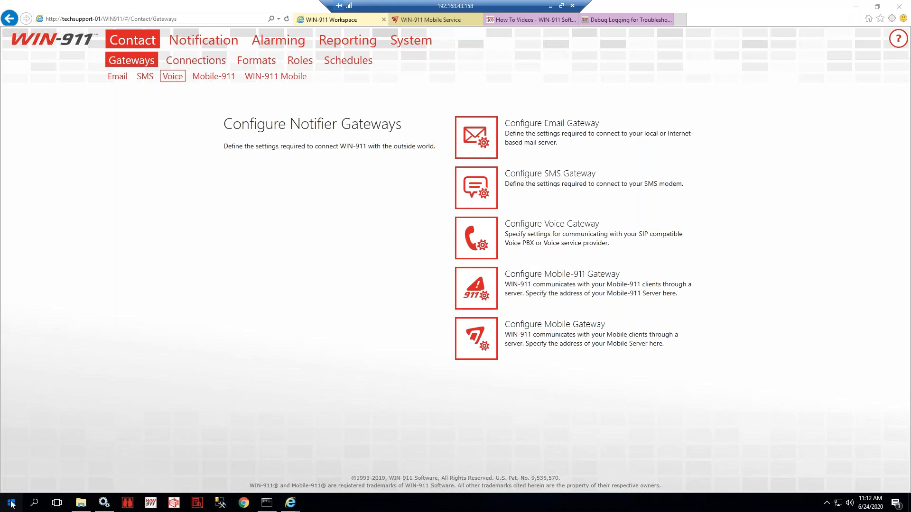
click(10, 503)
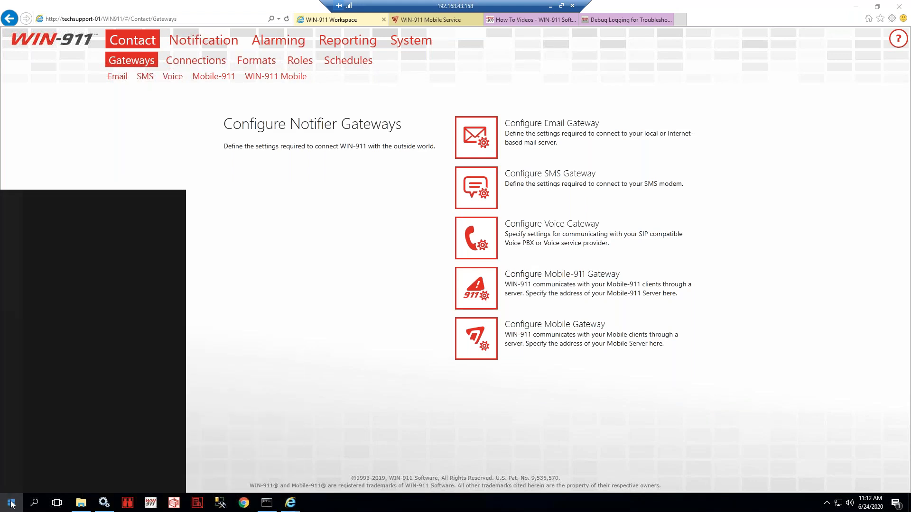
text(event)
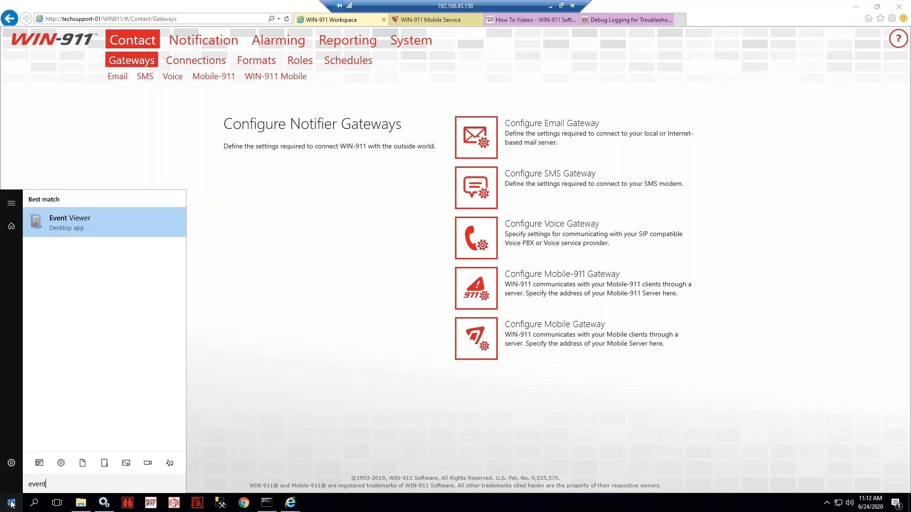
key(Return)
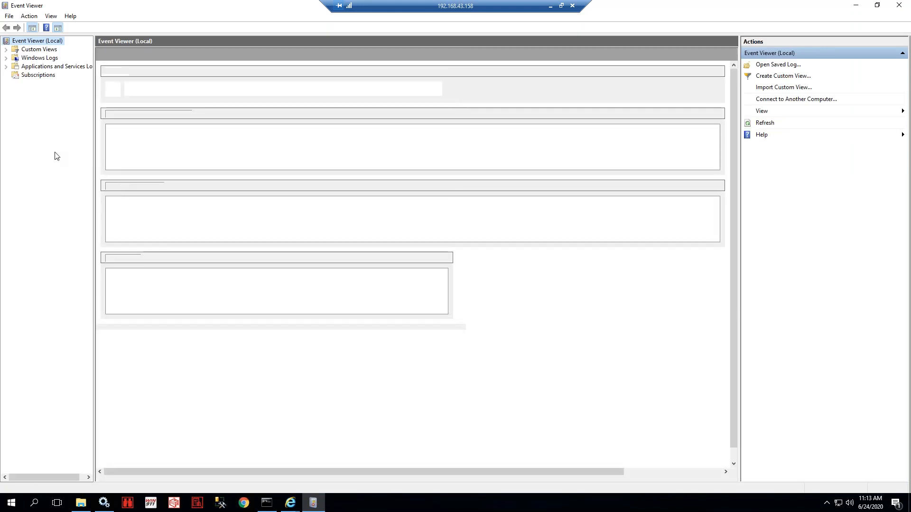
- Open the WIN-911 log under Applications and Services Logs and view the 11:13:09 and 11:13:10 Voice Notifier events
click(7, 69)
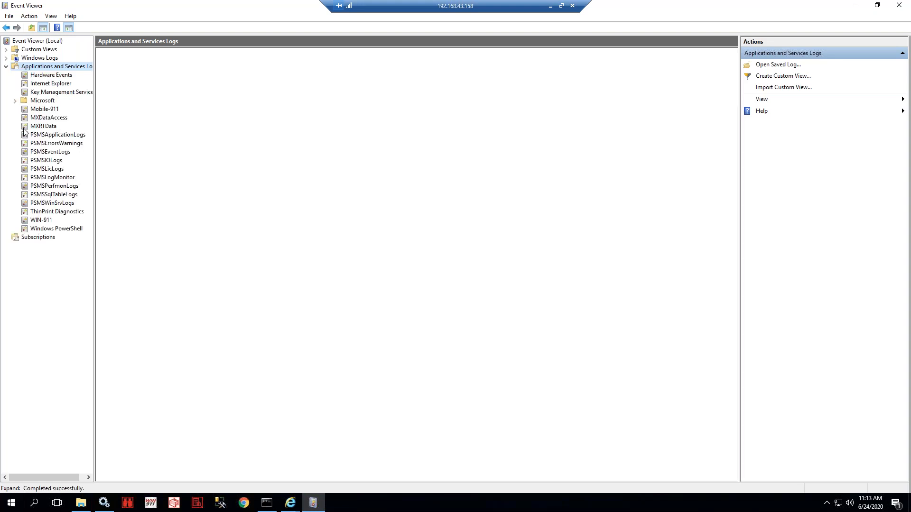
click(45, 219)
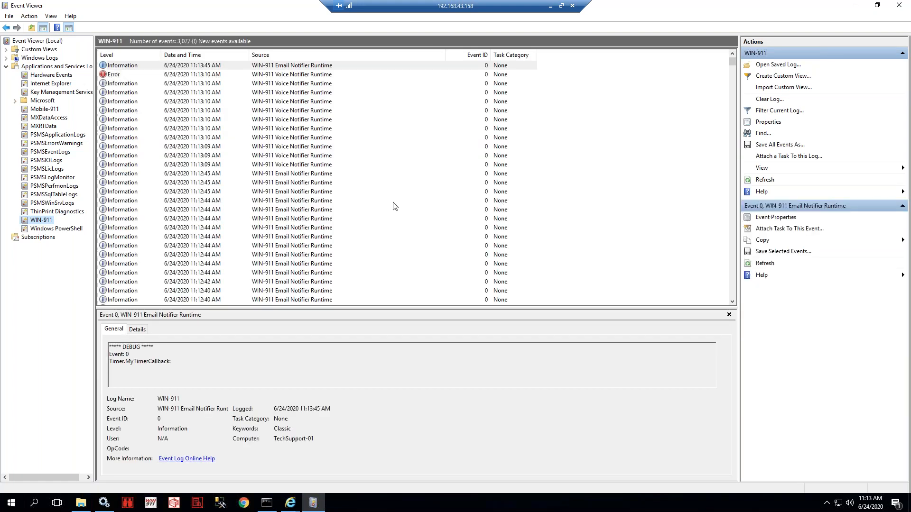
click(305, 283)
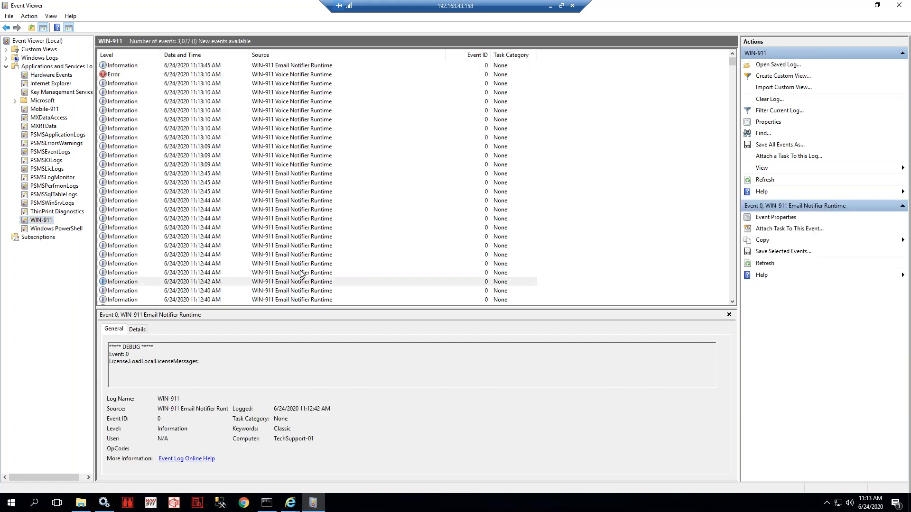
click(290, 200)
click(291, 164)
click(303, 126)
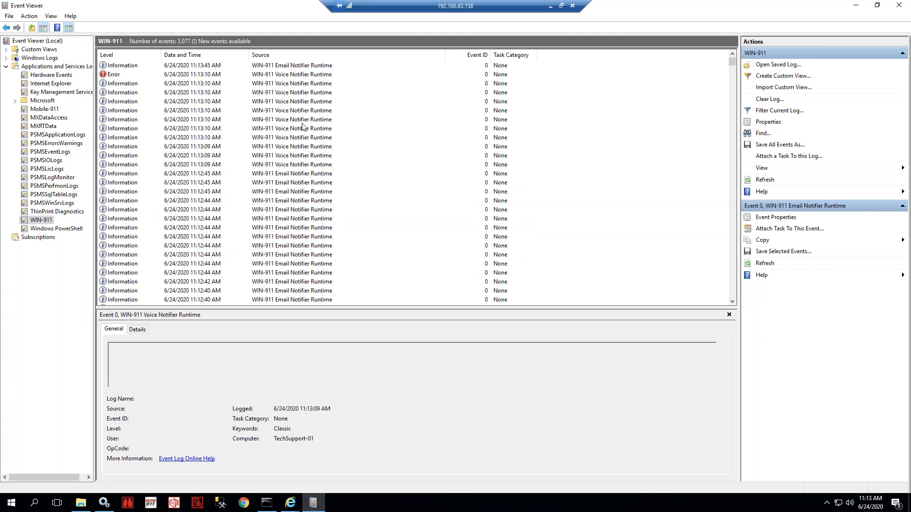
- Read the 11:12:36–11:12:40 Email Notifier events and the 11:12:16 CIMPLICITY connection error
scroll(303, 203, down, 1)
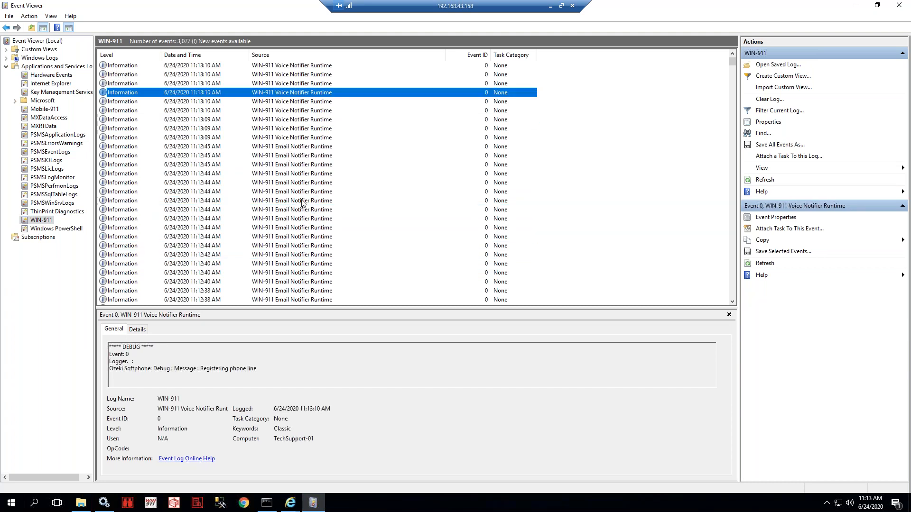
scroll(303, 203, down, 2)
click(306, 264)
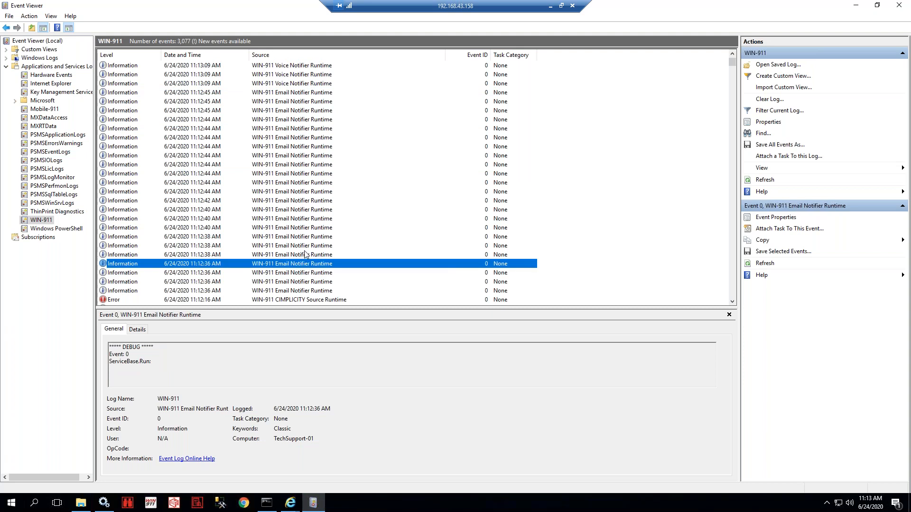
click(306, 254)
click(303, 236)
click(300, 220)
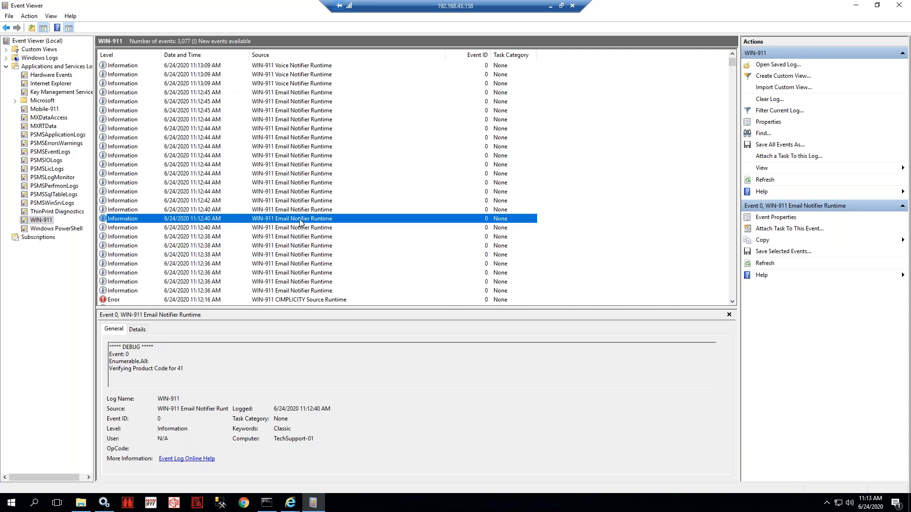
scroll(300, 221, down, 2)
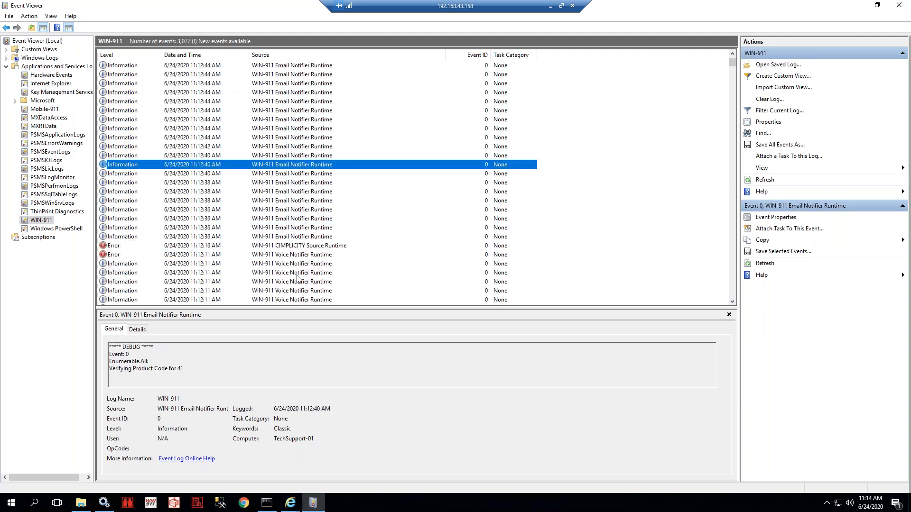
click(295, 248)
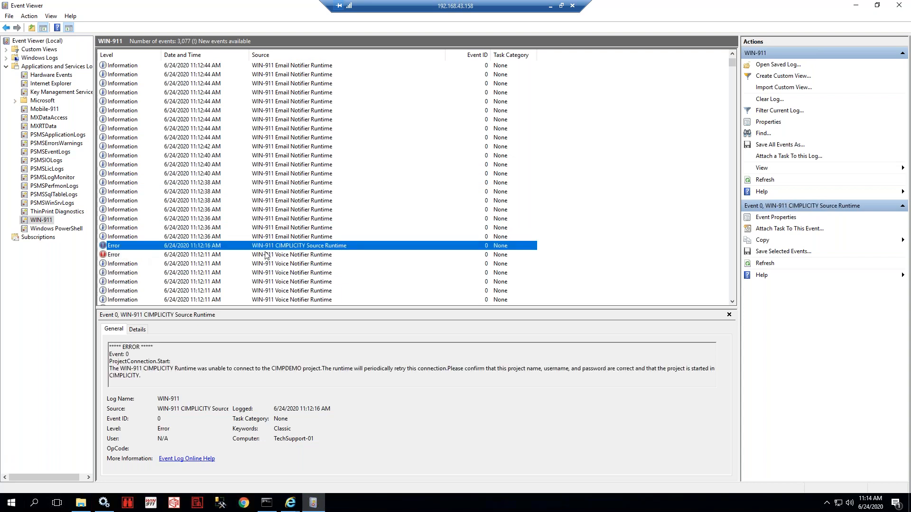
- Compare the older 11:07–11:08 Voice Notifier events, highlighting the DEBUG marker in the text
scroll(304, 251, down, 6)
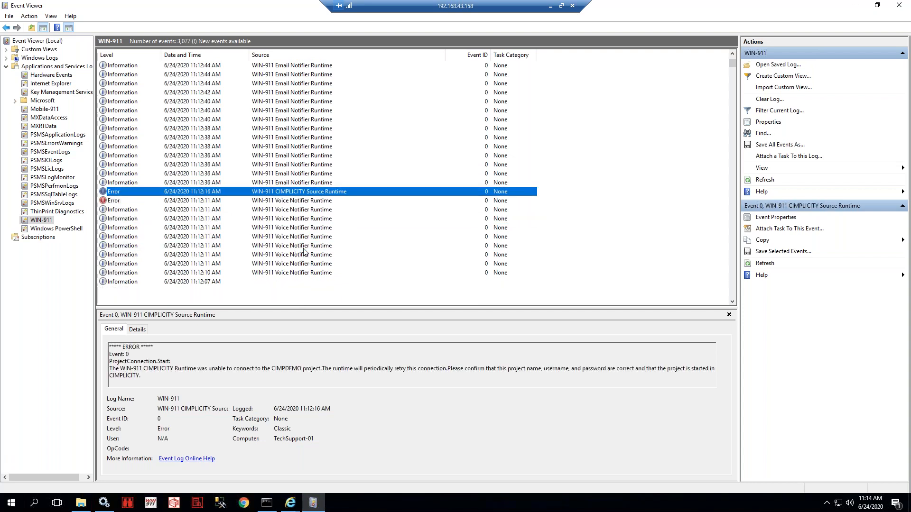
scroll(304, 251, down, 10)
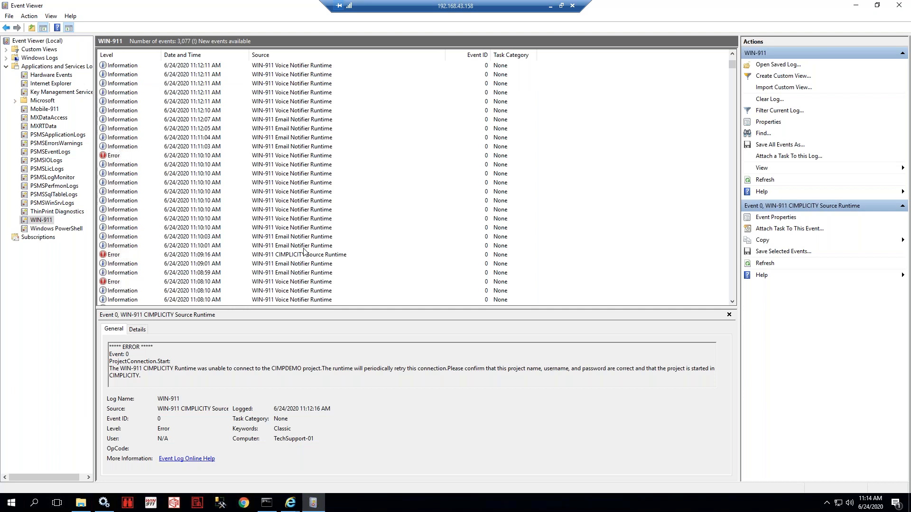
click(298, 230)
click(299, 247)
click(296, 201)
click(300, 256)
click(295, 202)
drag(116, 346, 149, 346)
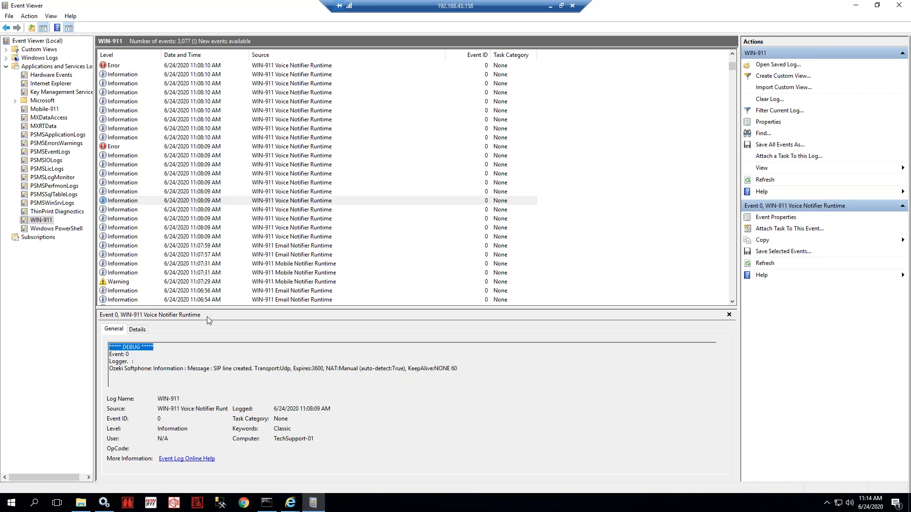
click(312, 194)
click(314, 209)
- Refresh the log, enlarge the details pane, and read the 11:12:45 Email and 11:13:09 Voice Notifier events
key(F5)
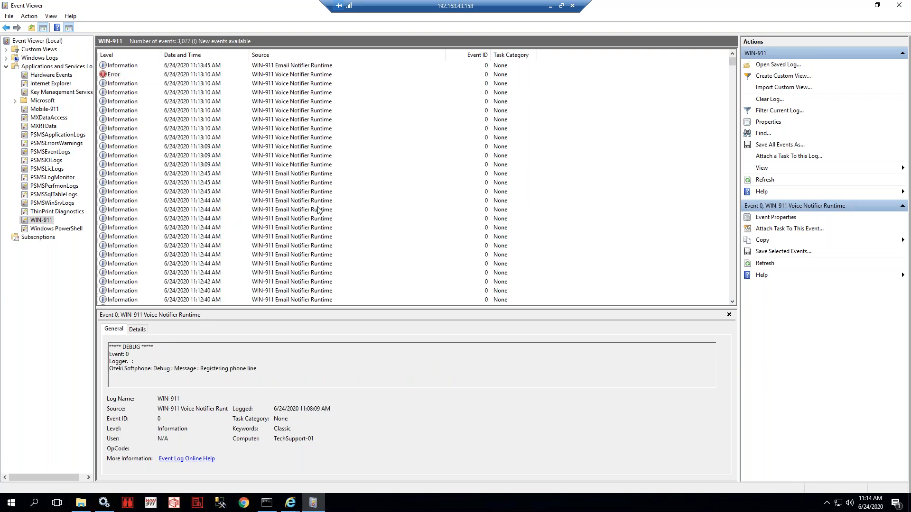
click(291, 300)
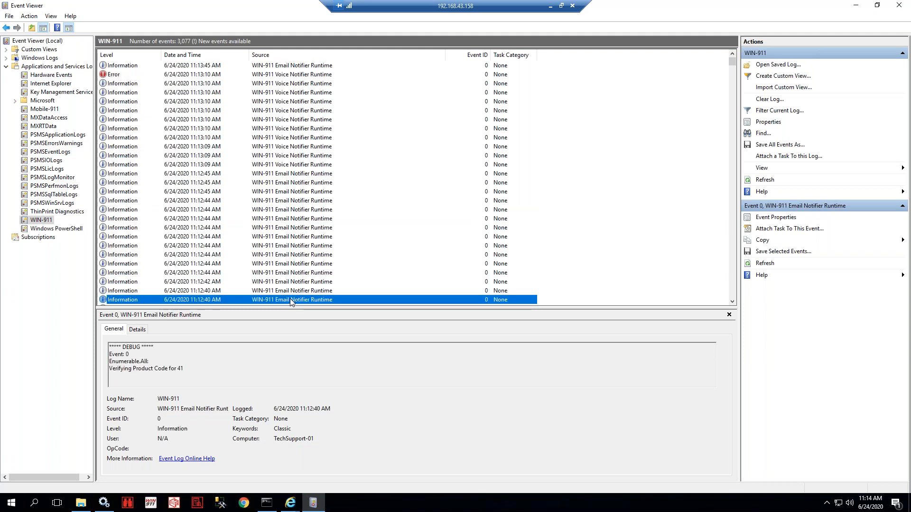
key(Up)
key(Up)
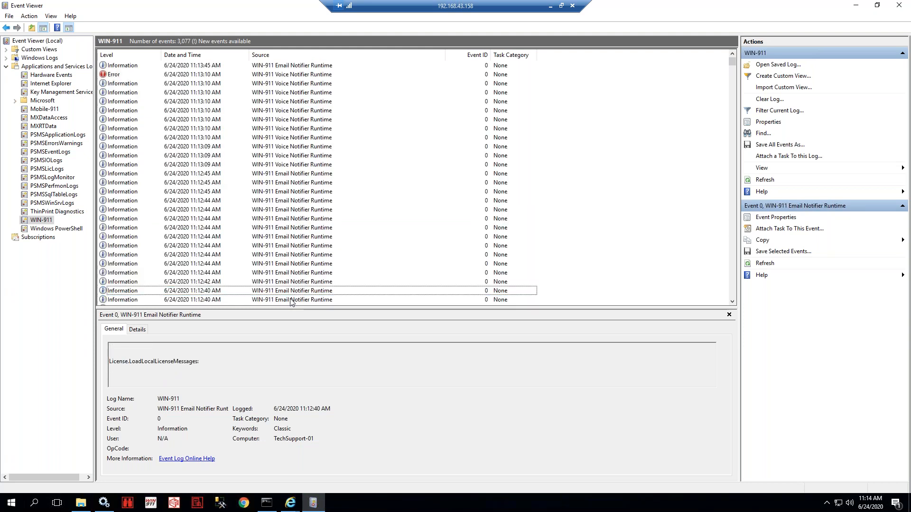
ctrl+click(290, 300)
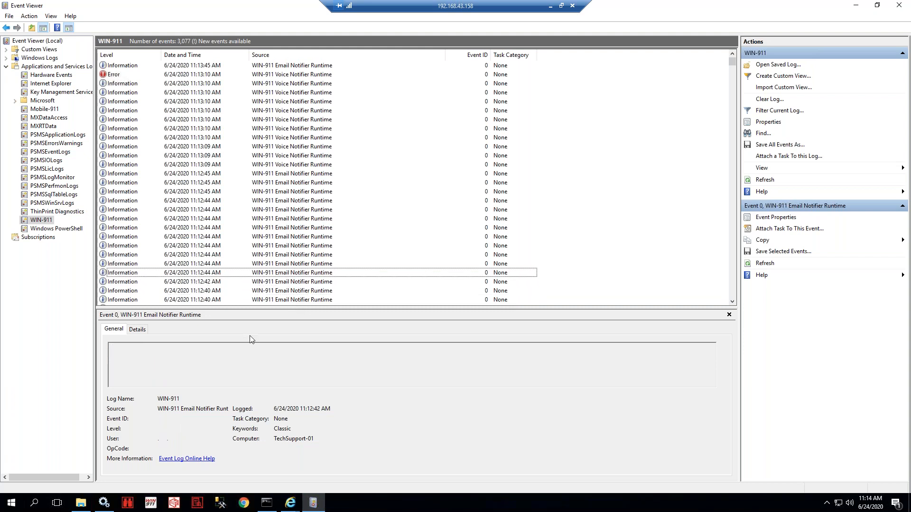
drag(264, 307, 264, 224)
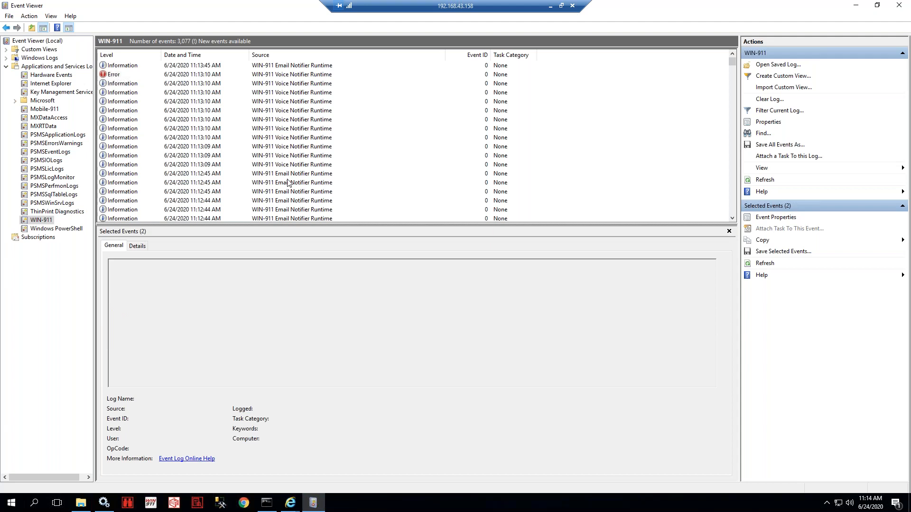
click(295, 176)
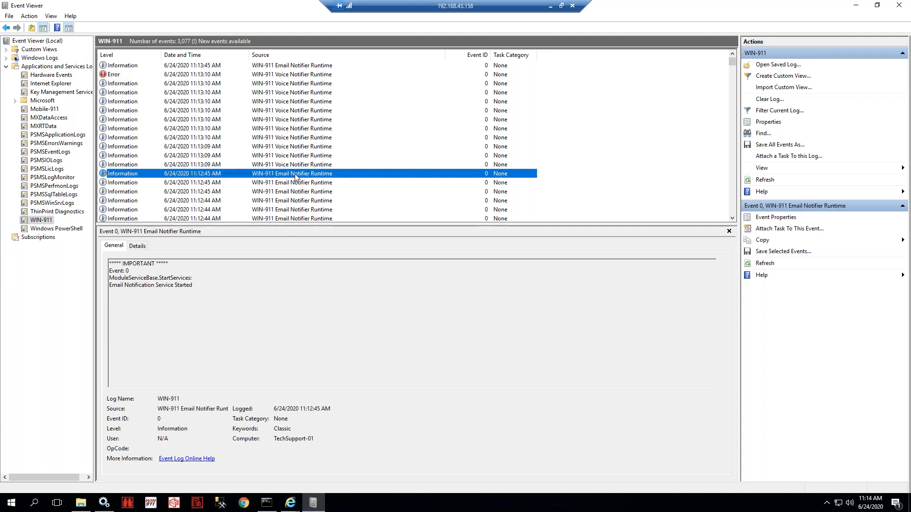
double_click(147, 263)
click(123, 164)
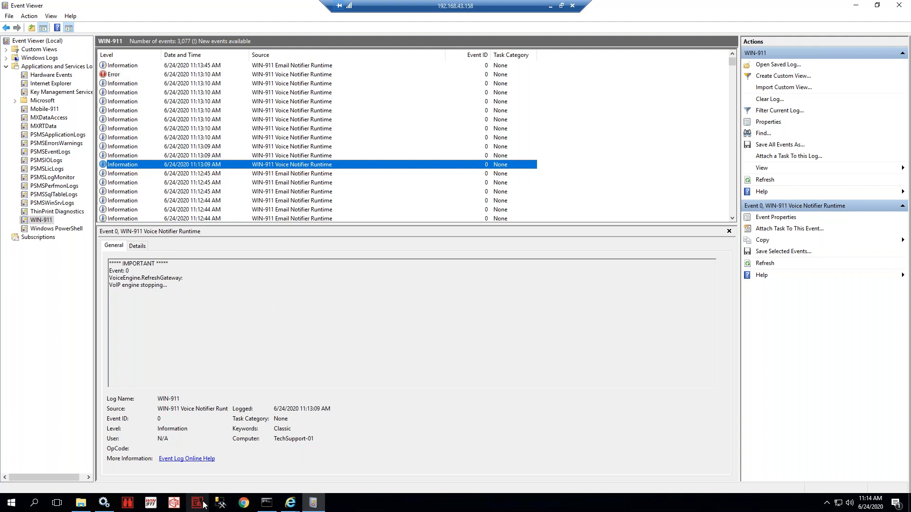
click(287, 507)
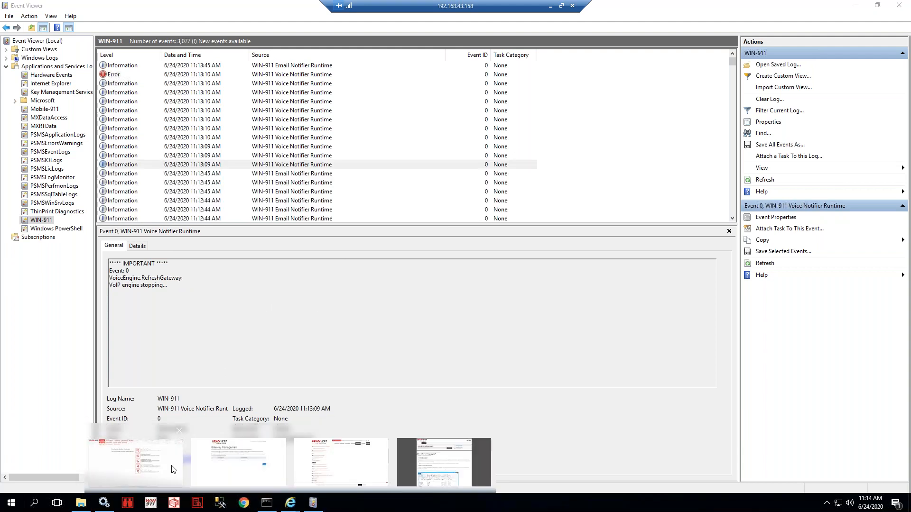
- Review the Email gateway's outgoing host, email address, password and username settings
click(172, 467)
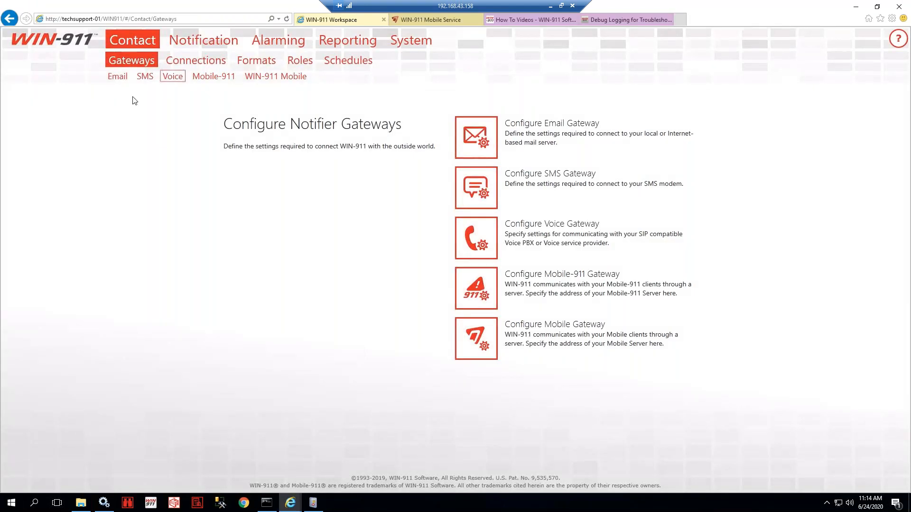
click(119, 77)
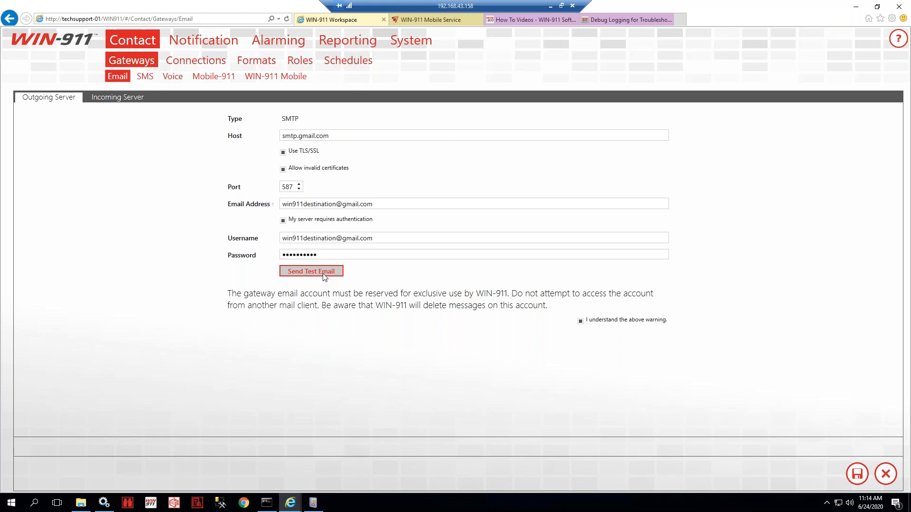
click(297, 136)
click(329, 201)
click(351, 255)
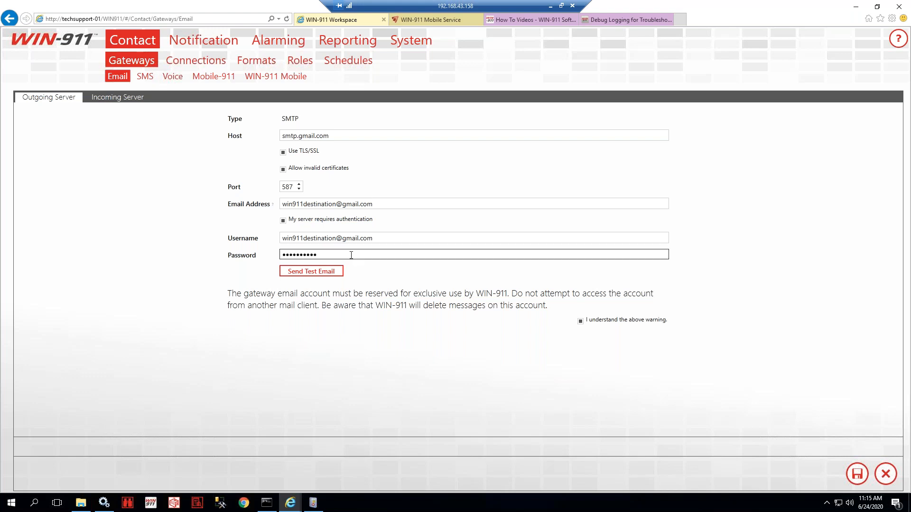
drag(351, 255, 259, 256)
click(324, 254)
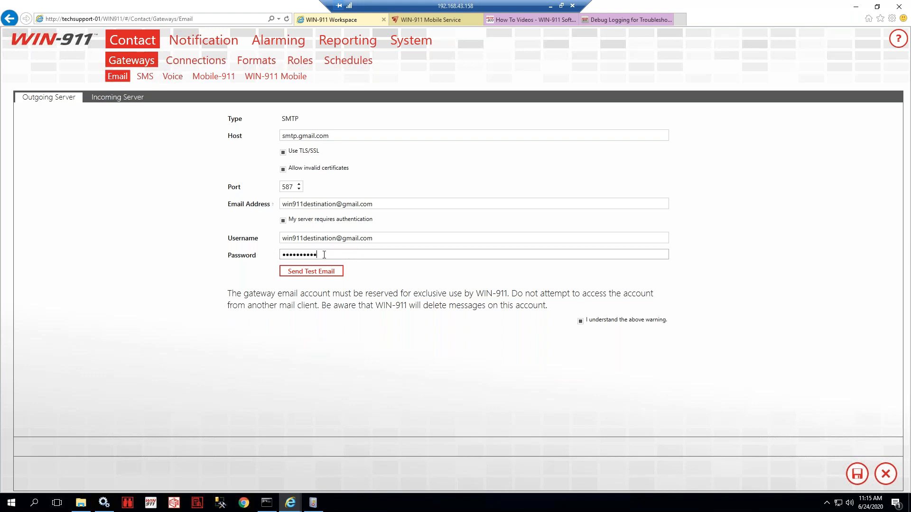
click(390, 238)
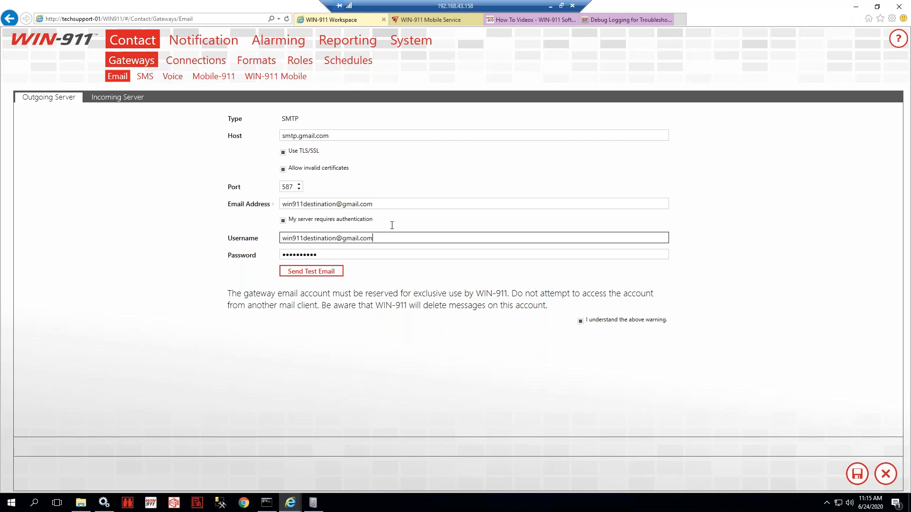
- Send a test email from the Email gateway to a test address
click(308, 272)
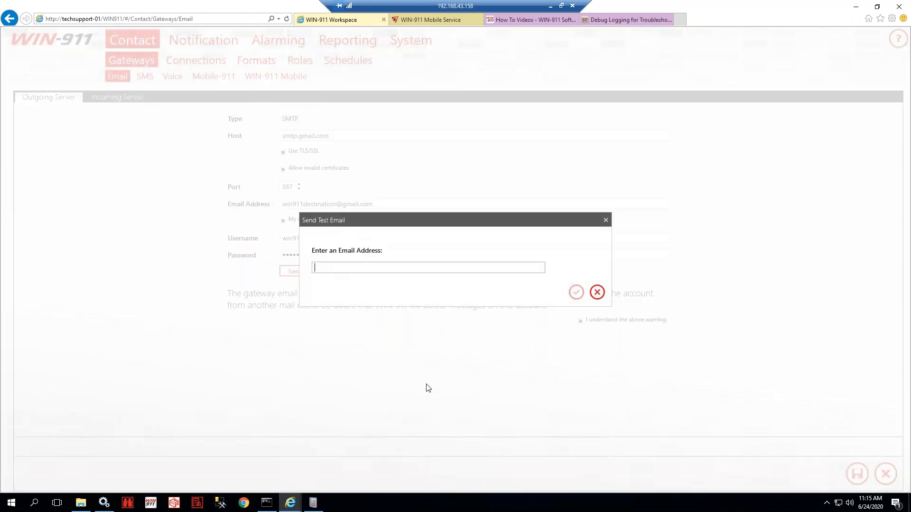
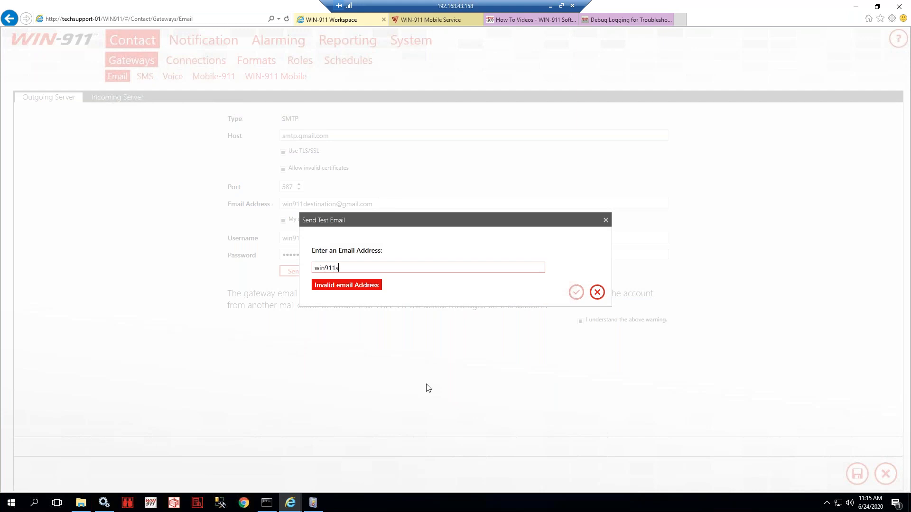
click(575, 296)
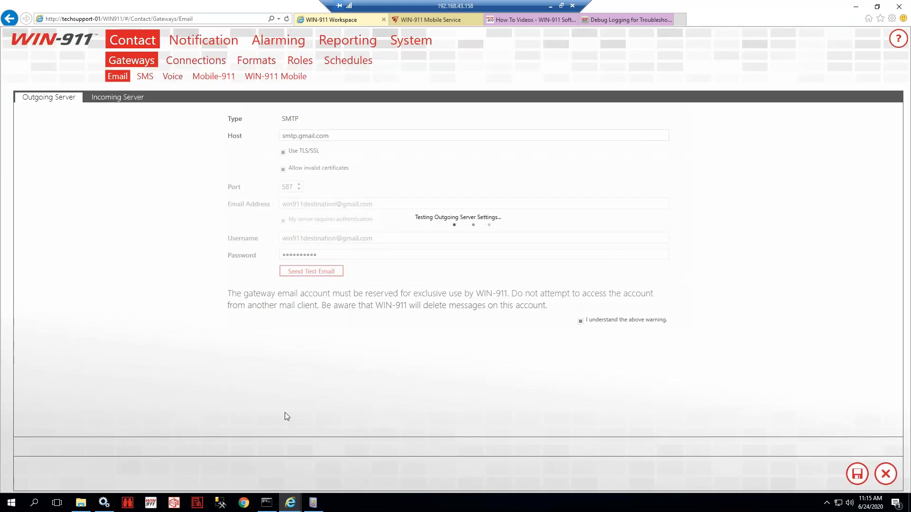
- Refresh the WIN-911 log and step up through the Email and Voice Notifier events to the Ozeki Softphone entry
click(313, 503)
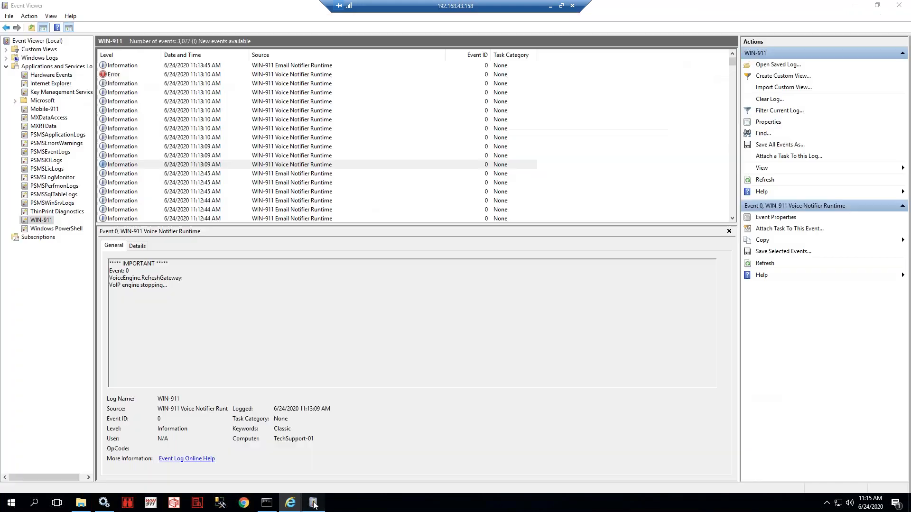
click(525, 166)
click(764, 180)
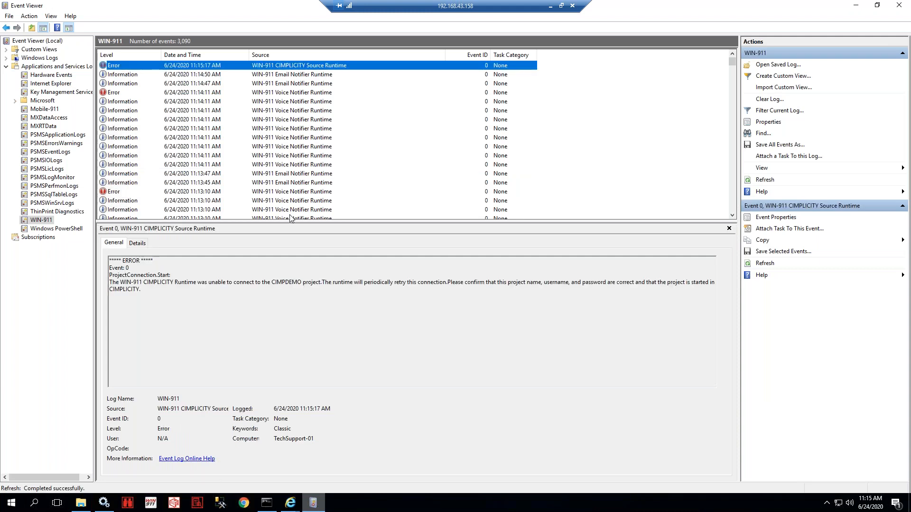
scroll(289, 195, down, 5)
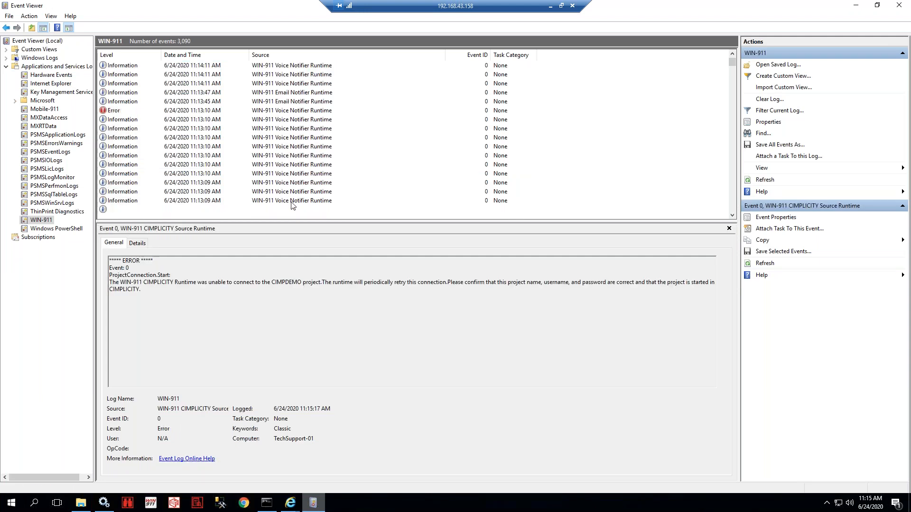
scroll(292, 204, down, 2)
click(293, 204)
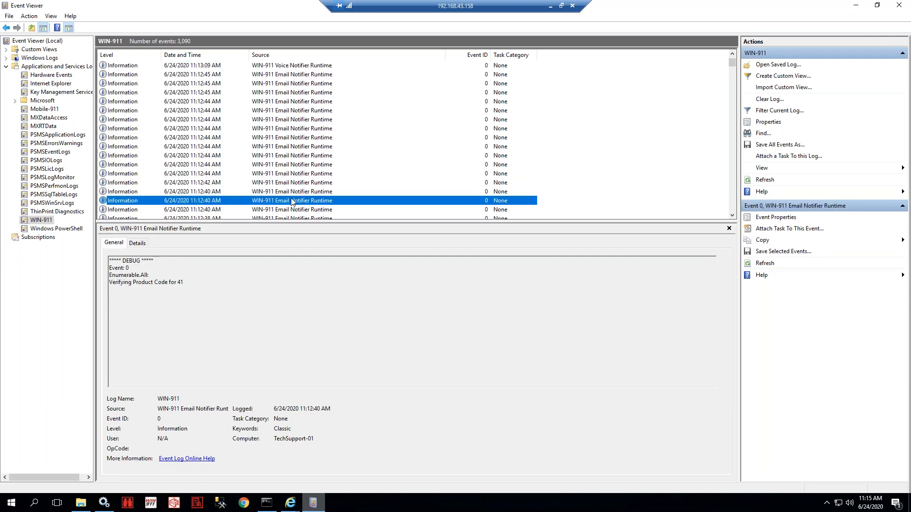
key(Up)
key(Up)
key(Up)
key(Up)
key(Up)
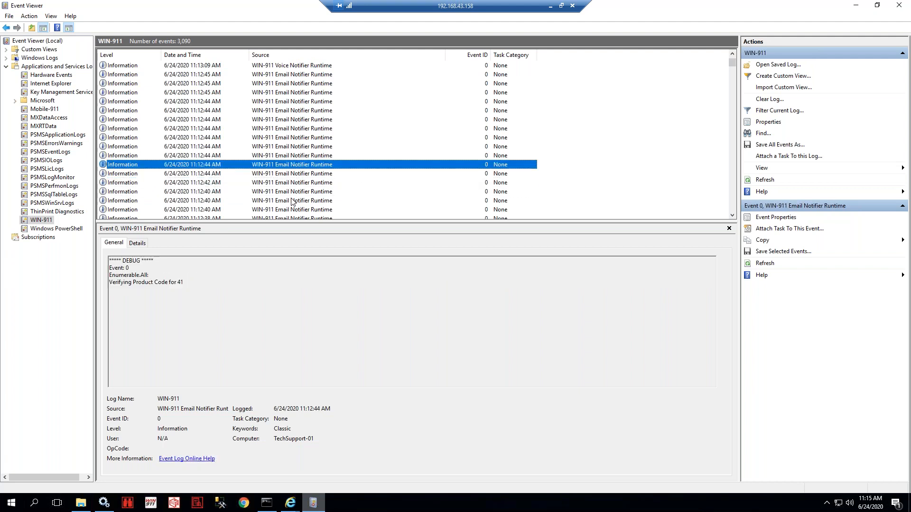
key(Up)
key(Up)
key(Up)
key(Up)
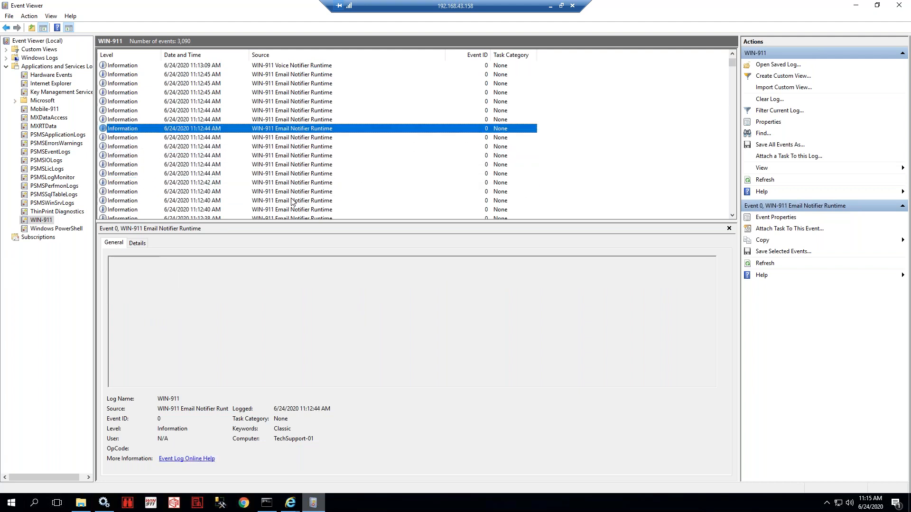
key(Up)
key(Up)
key(Up)
key(Up)
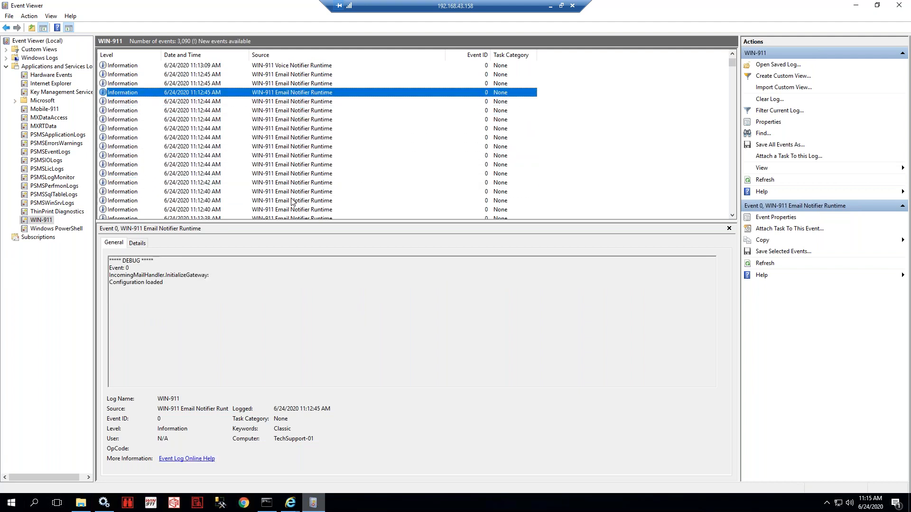
key(Up)
key(Up)
key(Up)
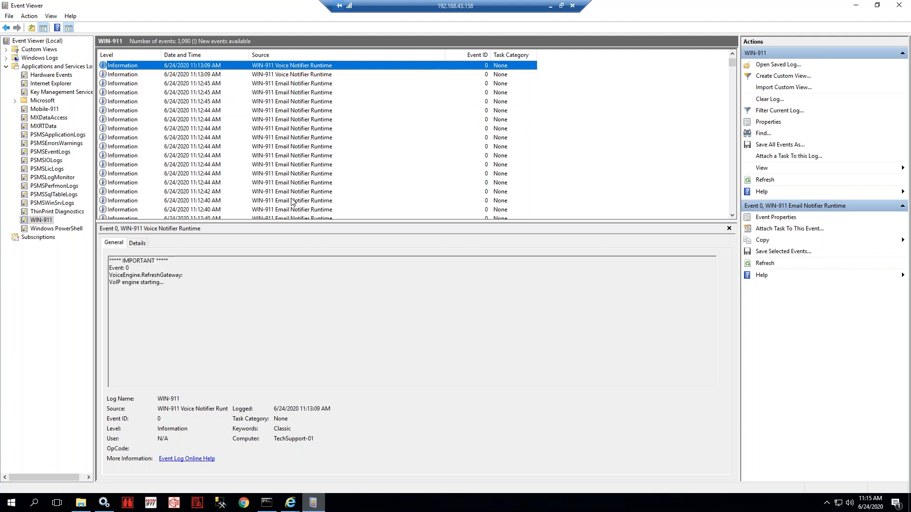
key(Up)
key(Up)
key(Up)
key(Up)
key(Up)
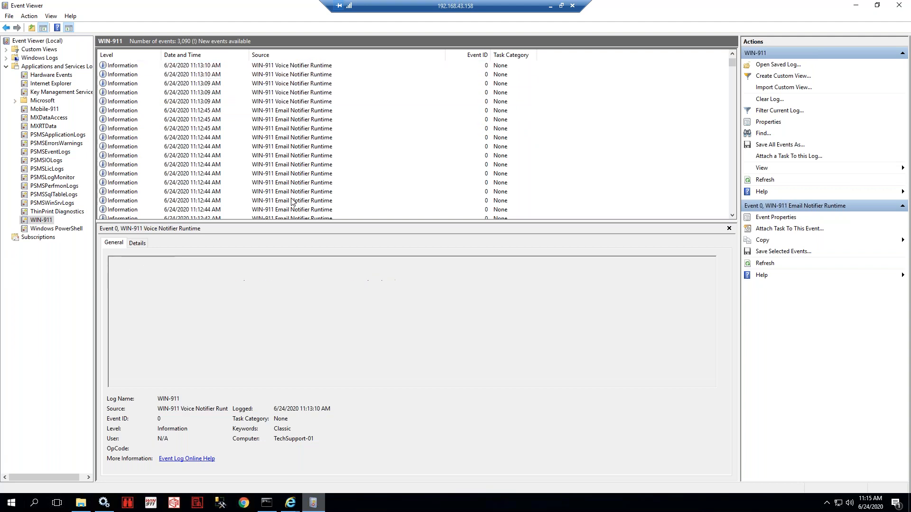
key(Up)
key(Up)
- Read the 11:13:45, 11:13:47, 11:14:47 and 11:14:50 Email Notifier events, then refresh again
scroll(329, 206, up, 6)
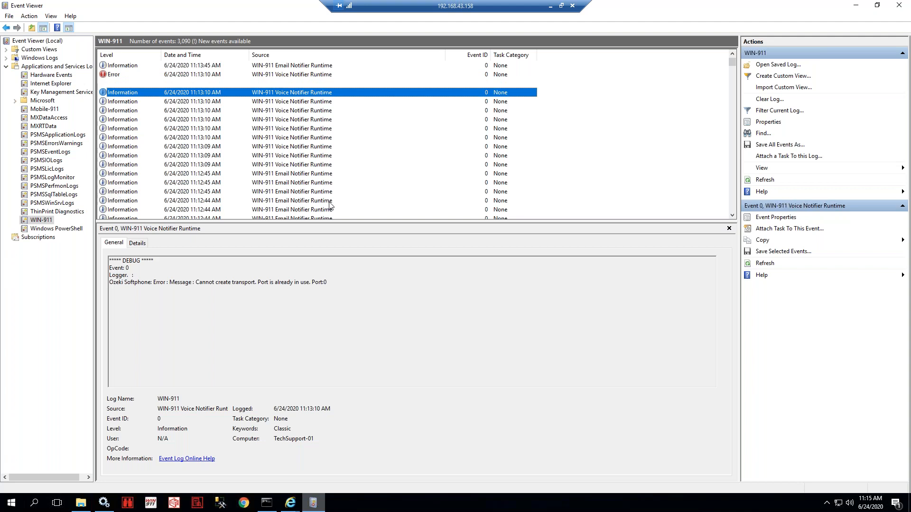
click(305, 183)
click(292, 177)
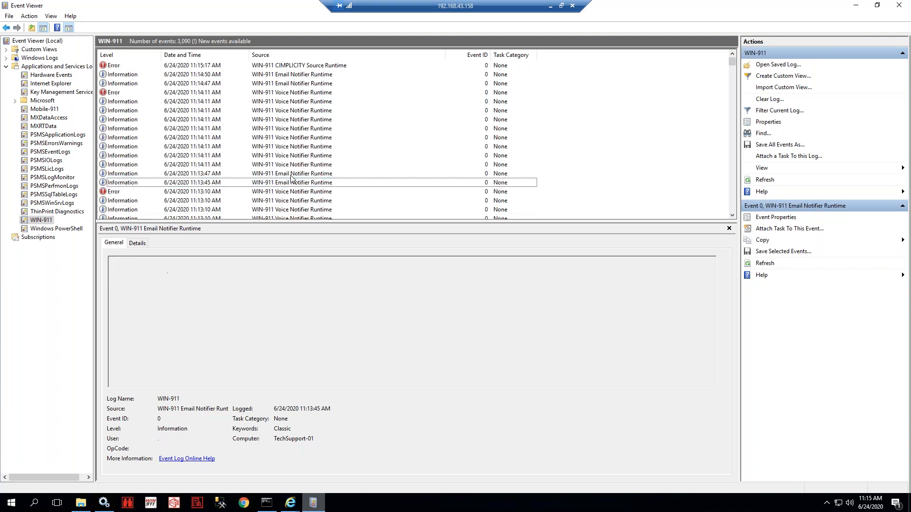
click(286, 85)
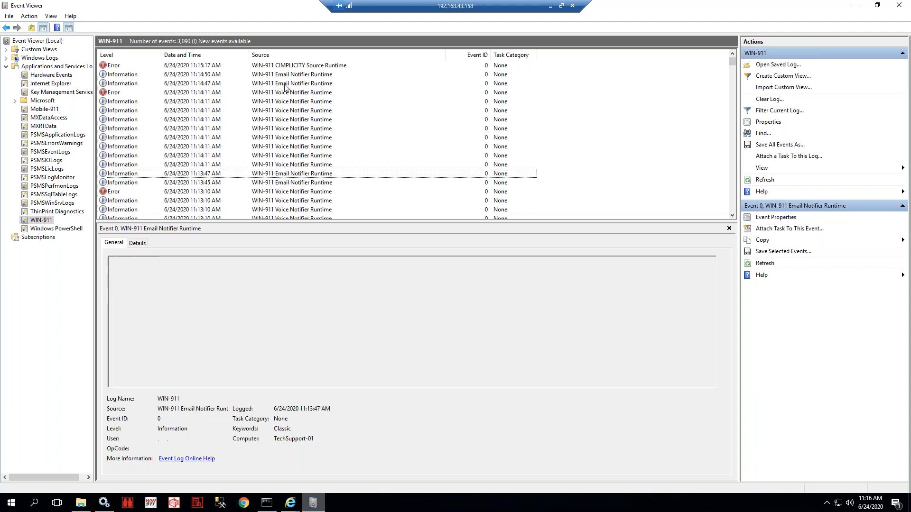
click(287, 74)
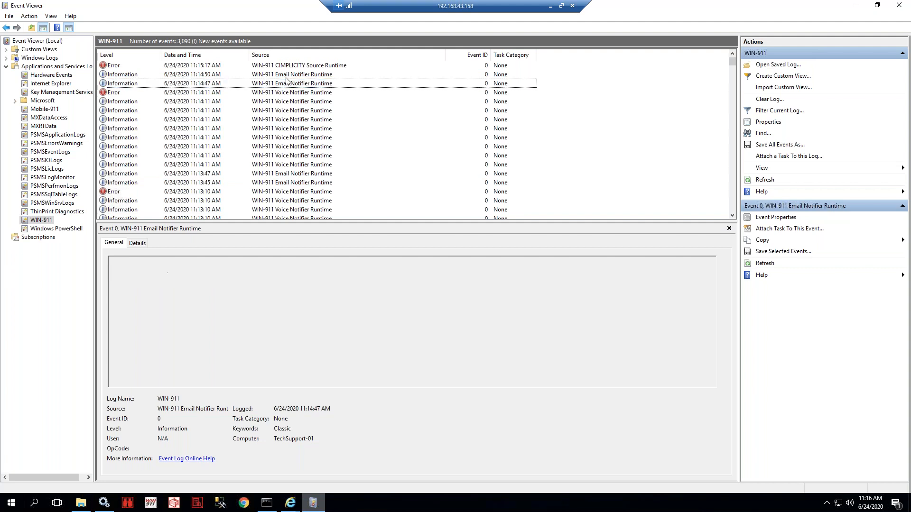
click(764, 180)
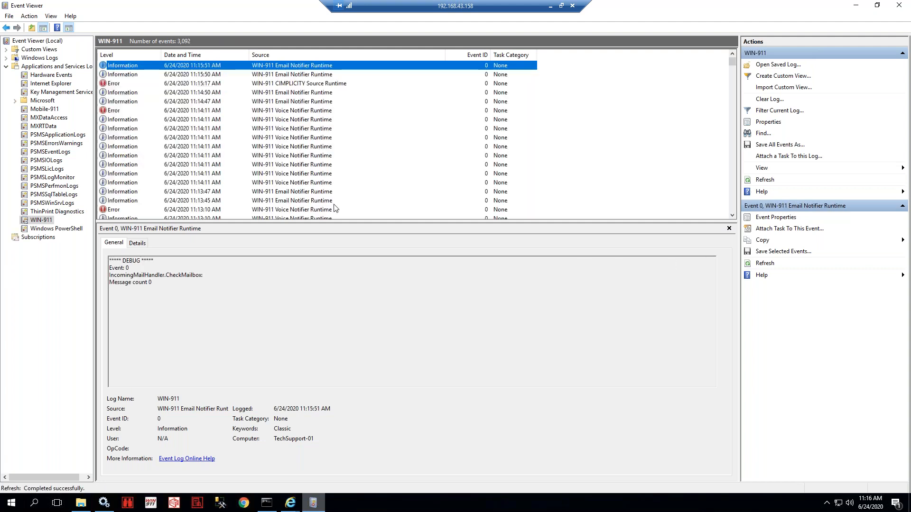
- Read the Email Notifier events from 11:13:45 up to the newest 11:15:51 entry
click(312, 176)
click(299, 192)
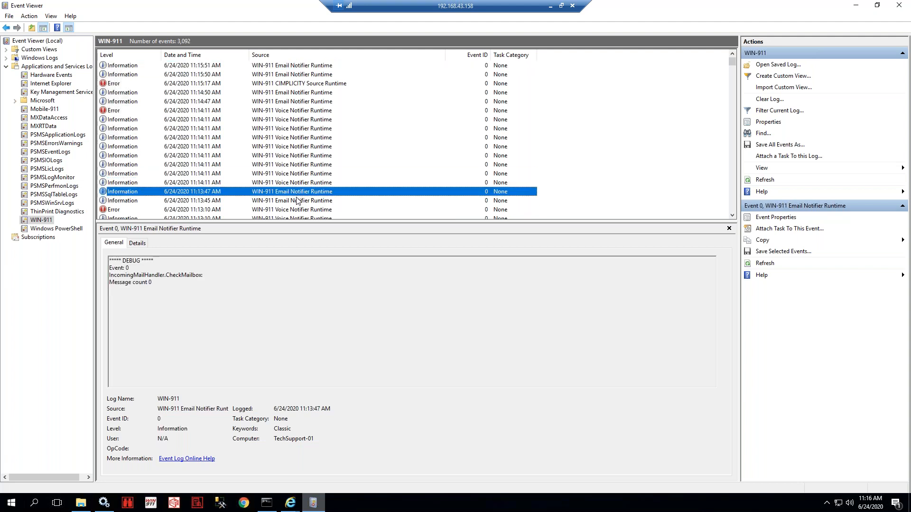
click(297, 199)
click(294, 102)
click(293, 93)
click(295, 75)
click(295, 66)
- Scroll to the 11:12:44 Email Notifier startup events and highlight the Verifying Product Code line
scroll(279, 167, down, 4)
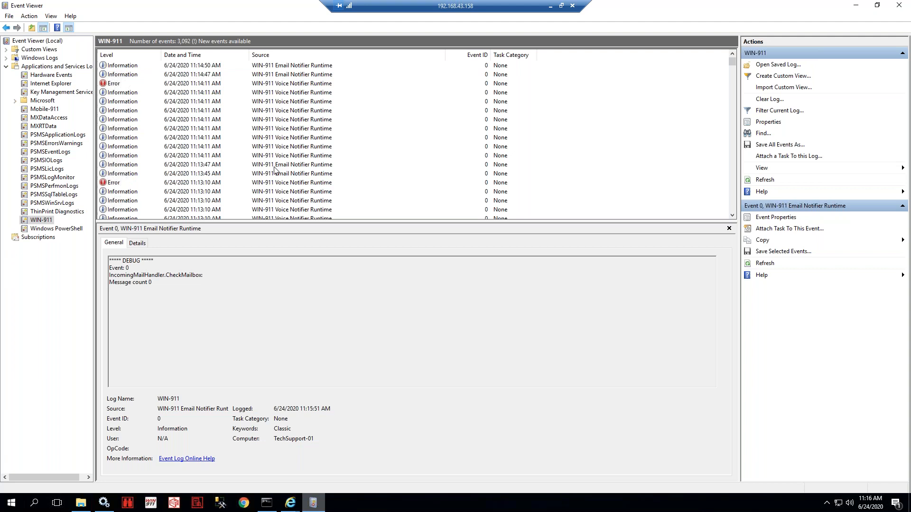
scroll(279, 169, down, 3)
click(292, 183)
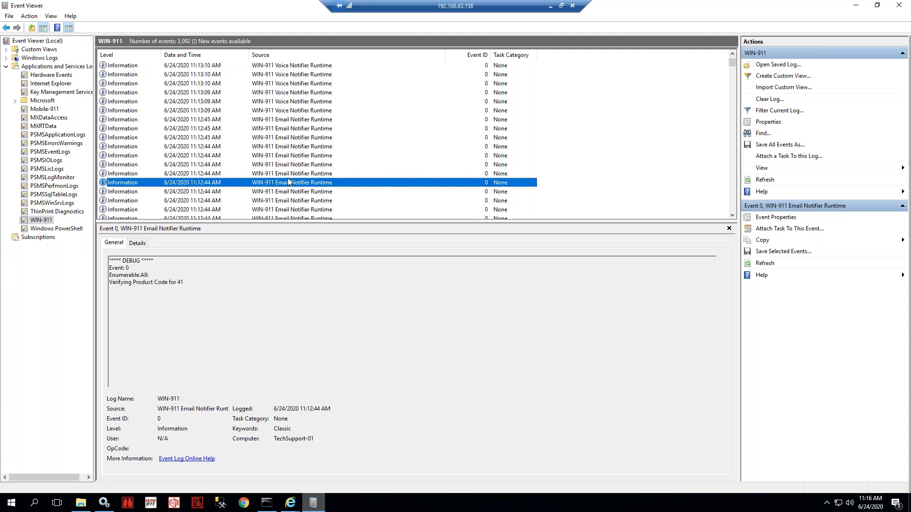
click(292, 173)
click(292, 165)
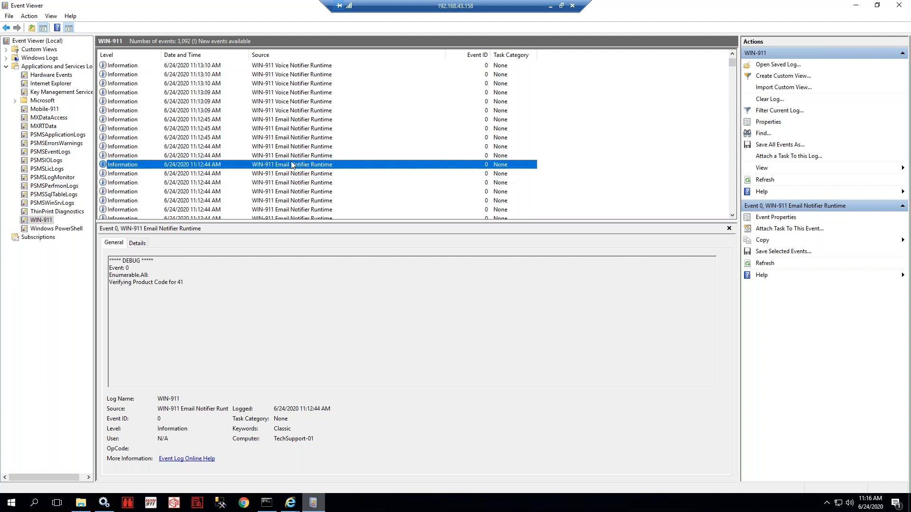
drag(109, 261, 185, 280)
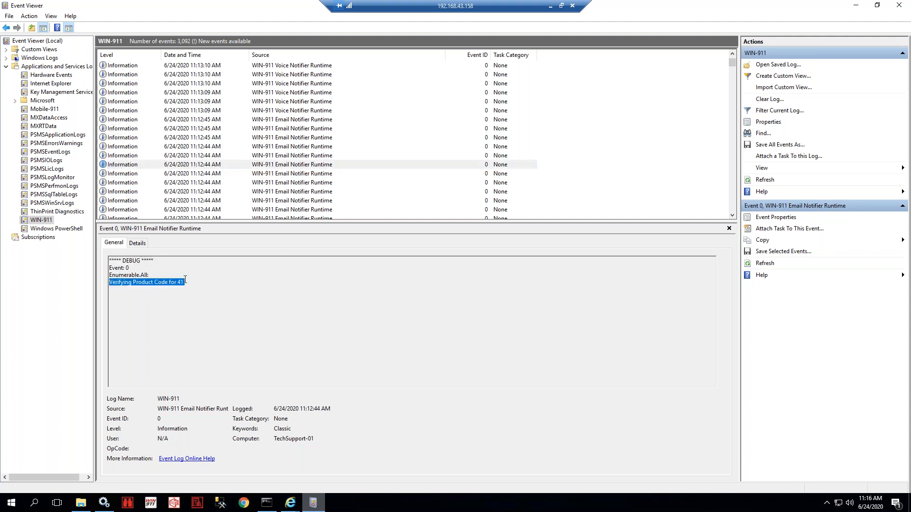
click(299, 155)
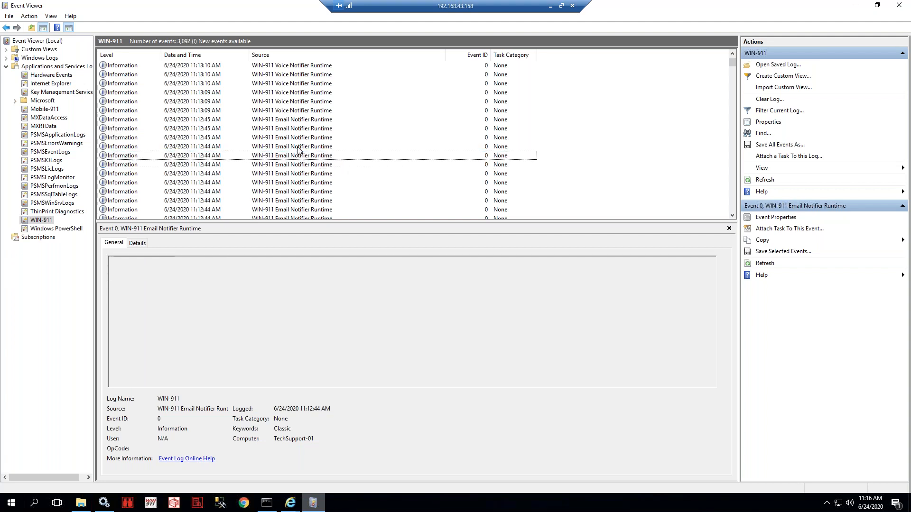
click(300, 147)
- Read the Incoming initialized, Configuration loaded, Starting and Email Notification Service Started events
click(297, 140)
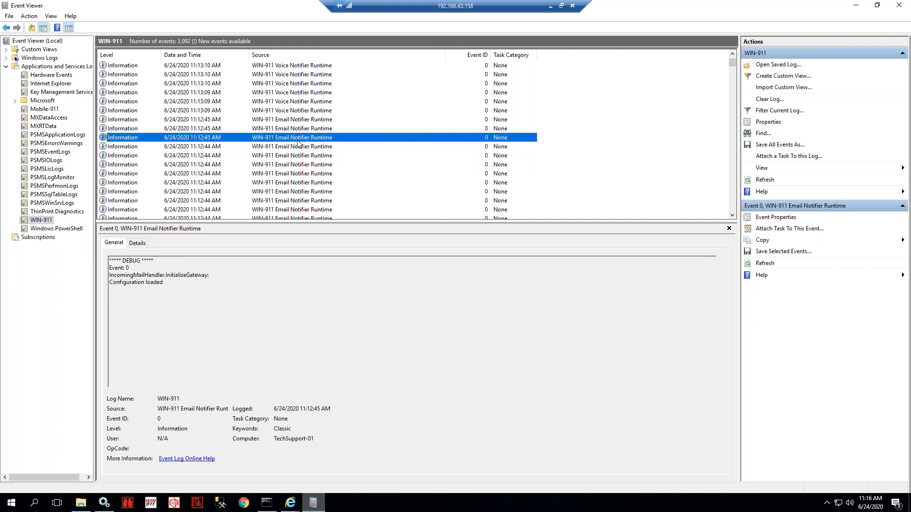
click(294, 128)
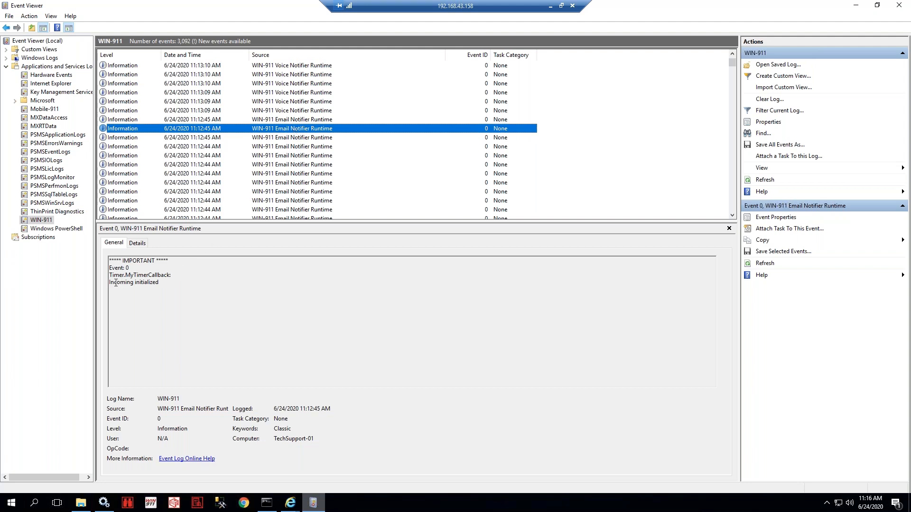
drag(113, 282, 165, 290)
click(165, 290)
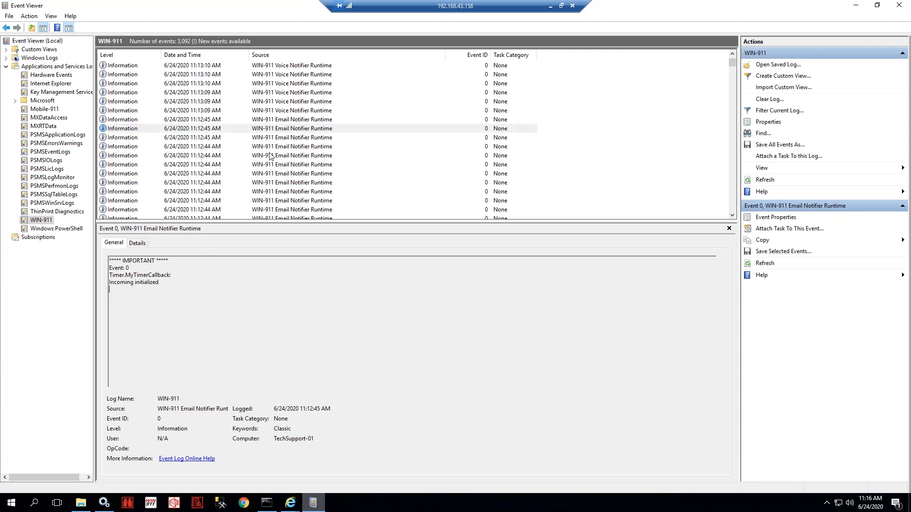
triple_click(163, 283)
click(302, 139)
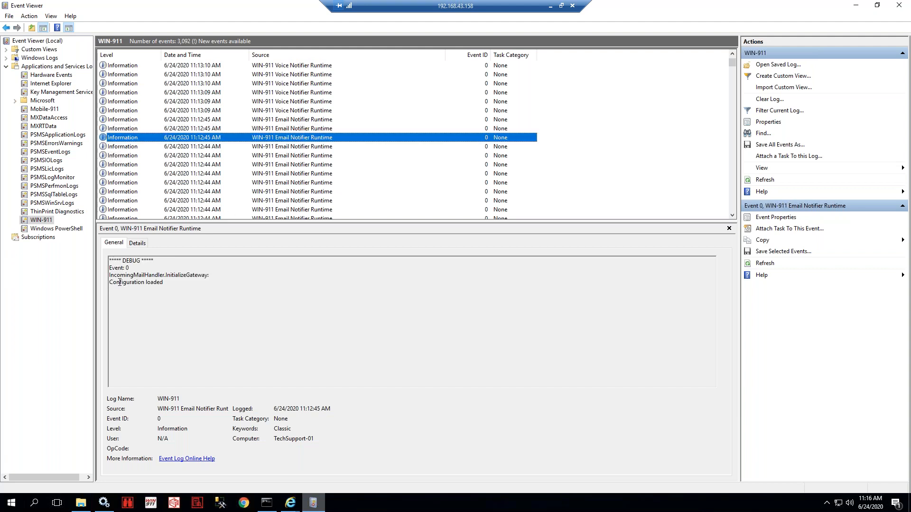
triple_click(120, 283)
click(292, 147)
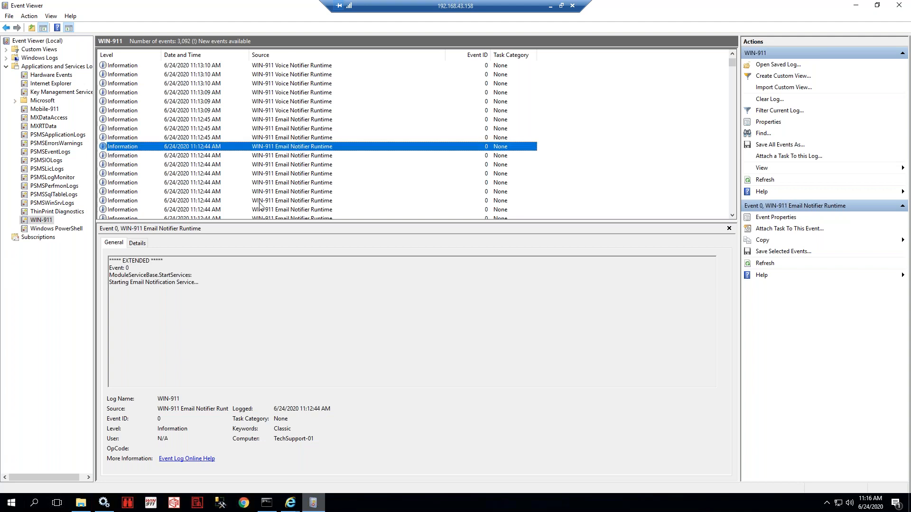
click(283, 121)
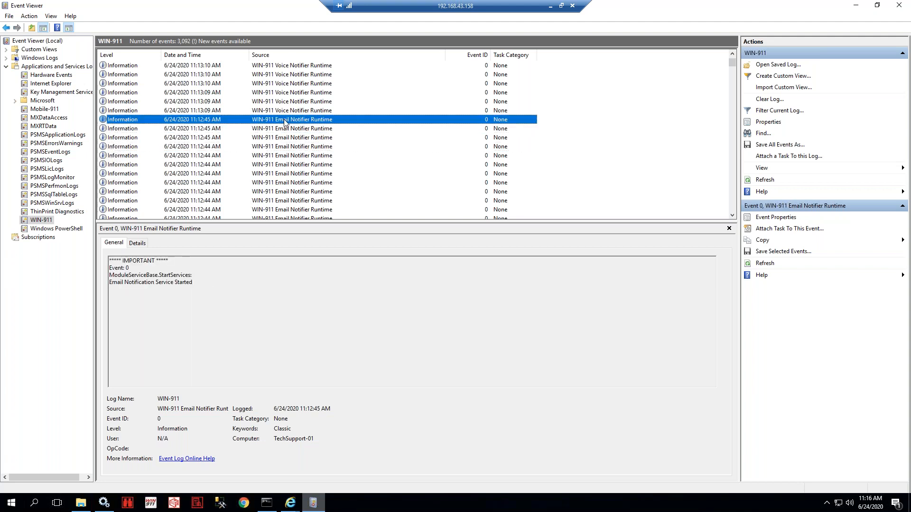
- Refresh the log and re-read the Email Notifier events from 11:15:51 back to 11:13:45
click(763, 181)
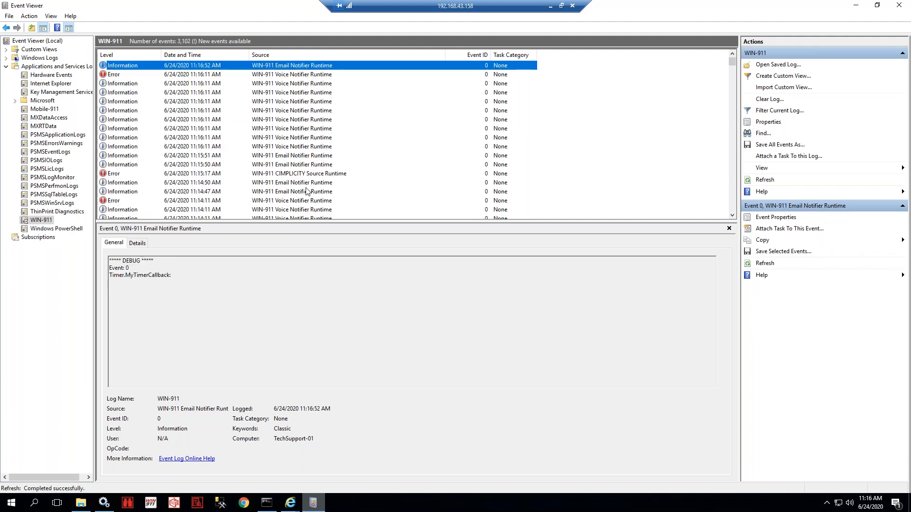
click(301, 159)
click(302, 166)
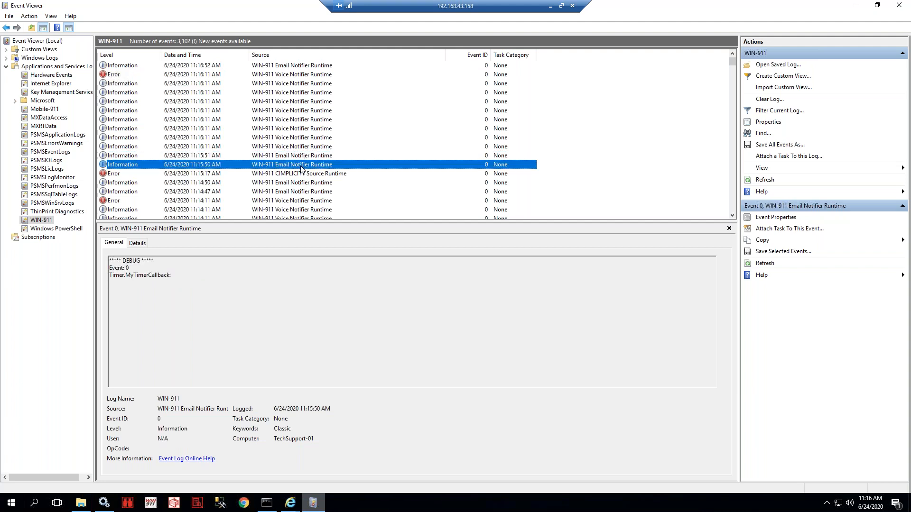
scroll(301, 167, down, 1)
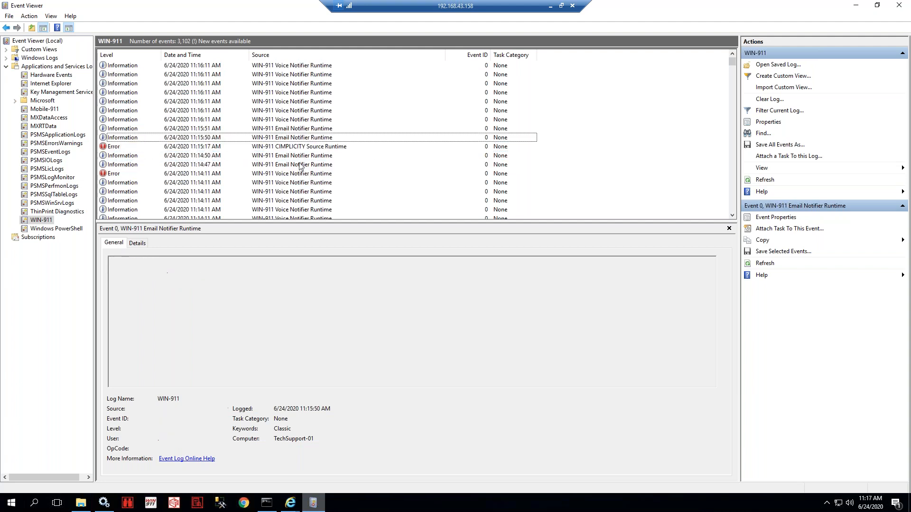
click(300, 165)
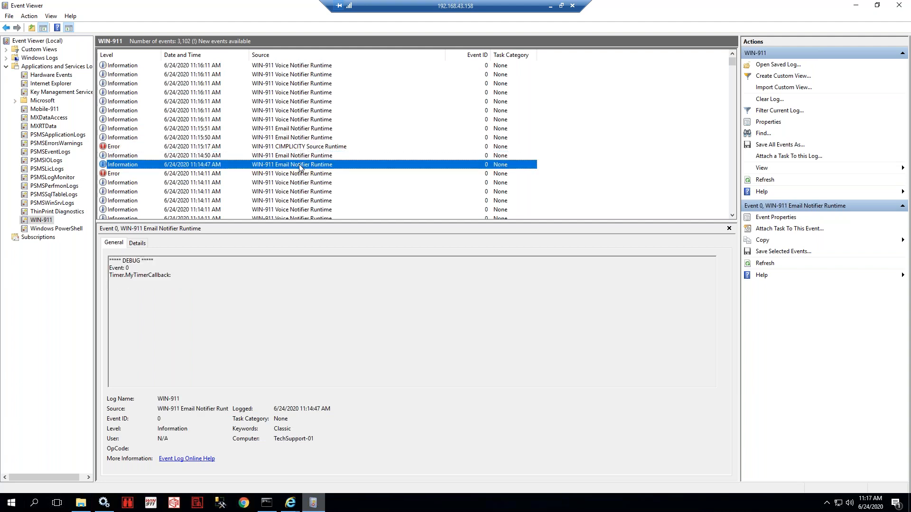
scroll(300, 167, down, 3)
scroll(299, 167, down, 1)
scroll(299, 167, up, 1)
click(293, 157)
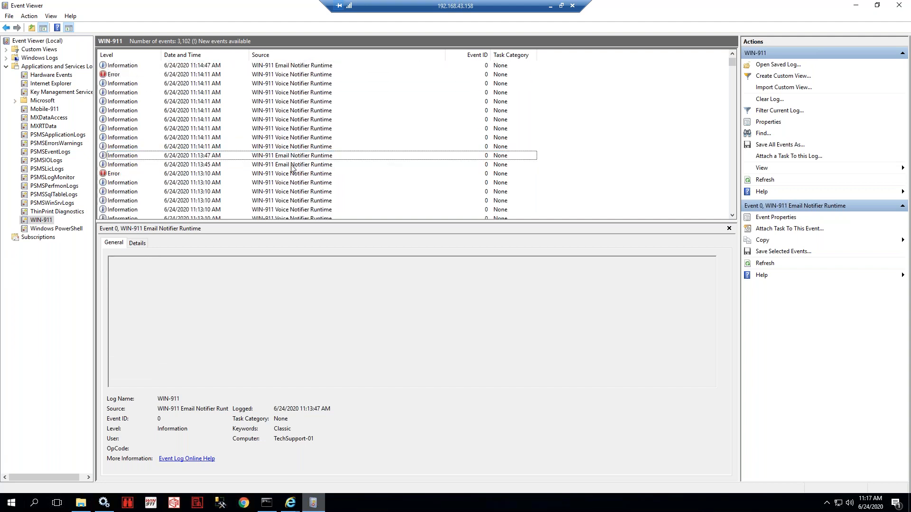
click(292, 166)
- Re-check the 11:12:44–11:12:45 Service Started, Incoming initialized and EXTENDED service-start events
scroll(291, 169, down, 4)
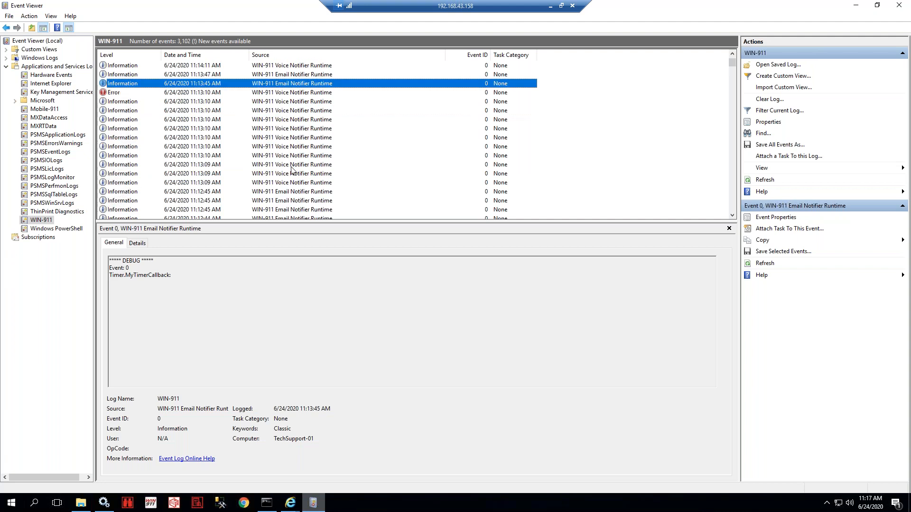
click(292, 138)
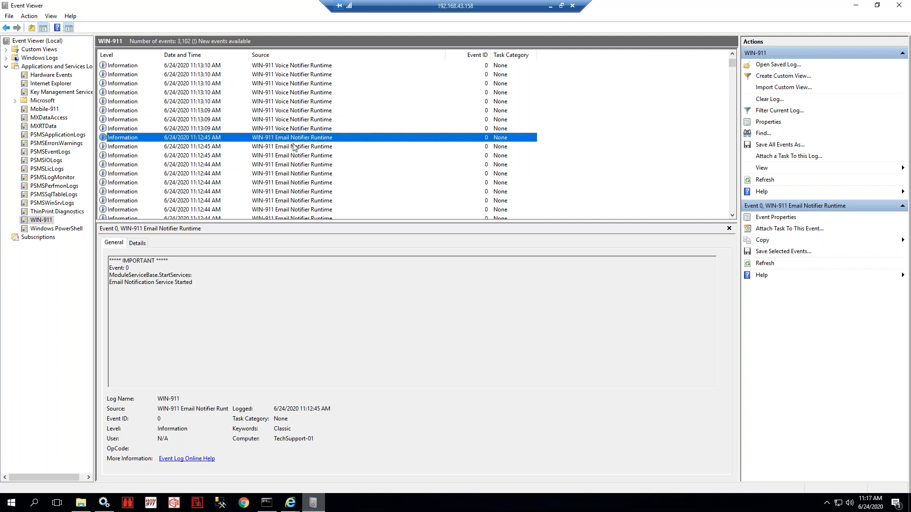
click(294, 146)
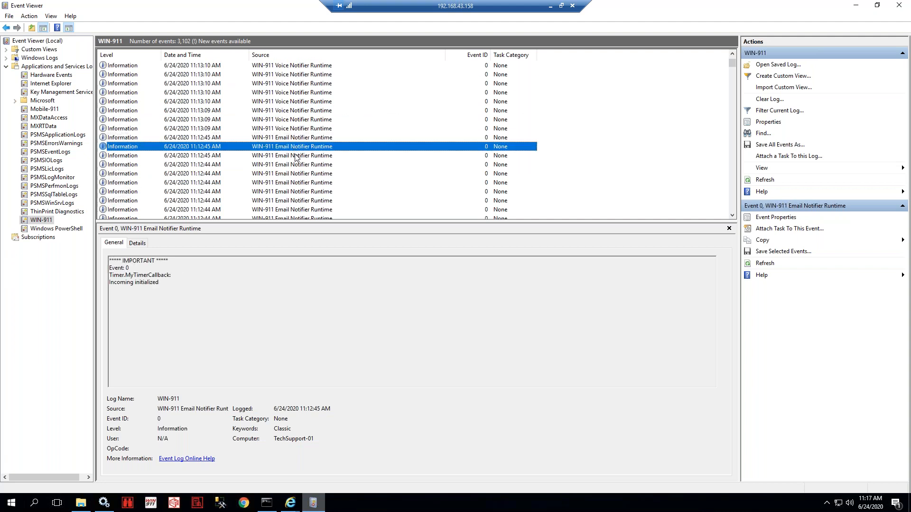
click(298, 156)
click(299, 164)
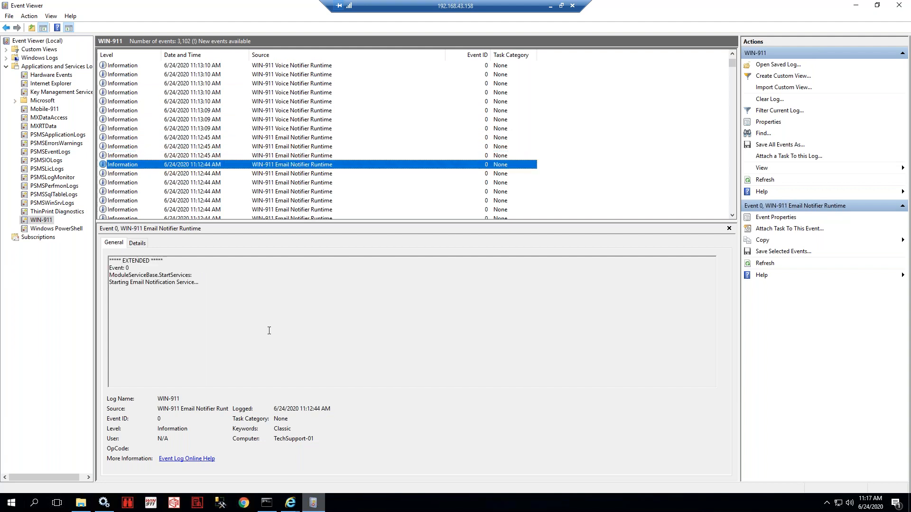
click(298, 508)
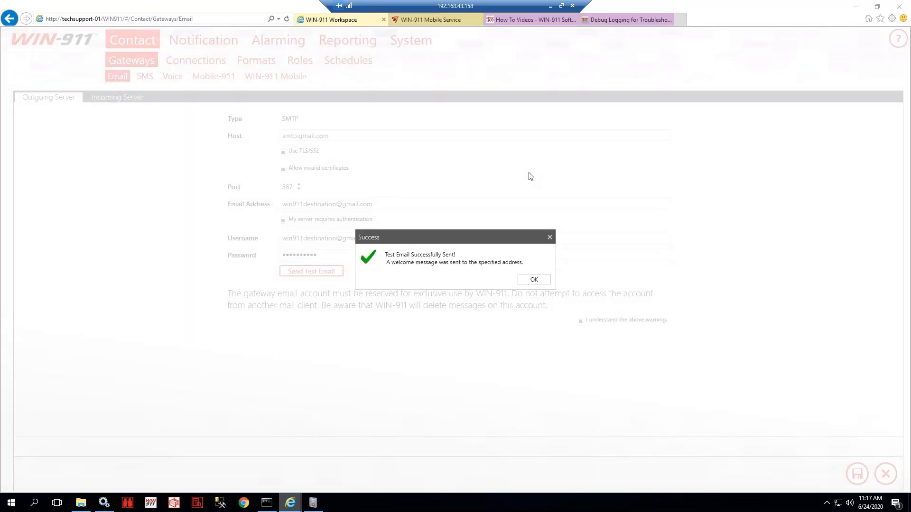
- Dismiss the test email success message and refresh the WIN-911 log in Event Viewer
click(537, 279)
mouse_move(317, 502)
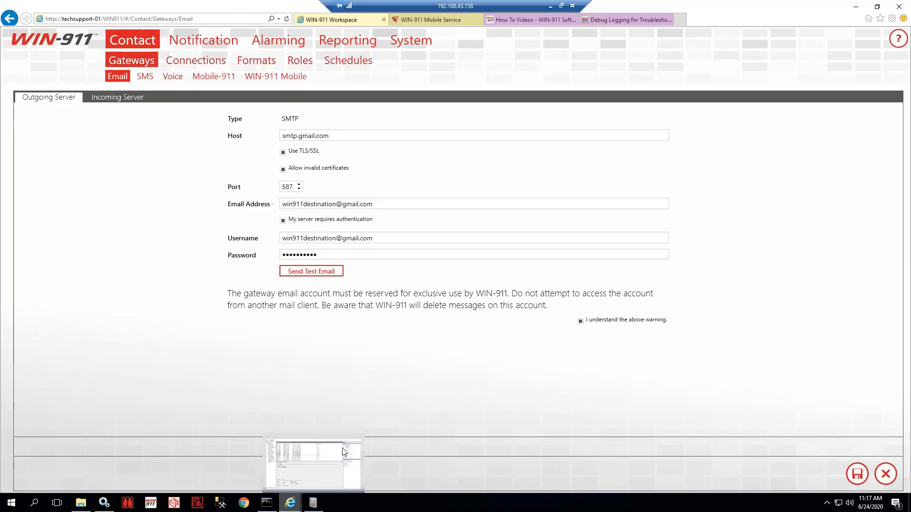
click(342, 448)
click(765, 179)
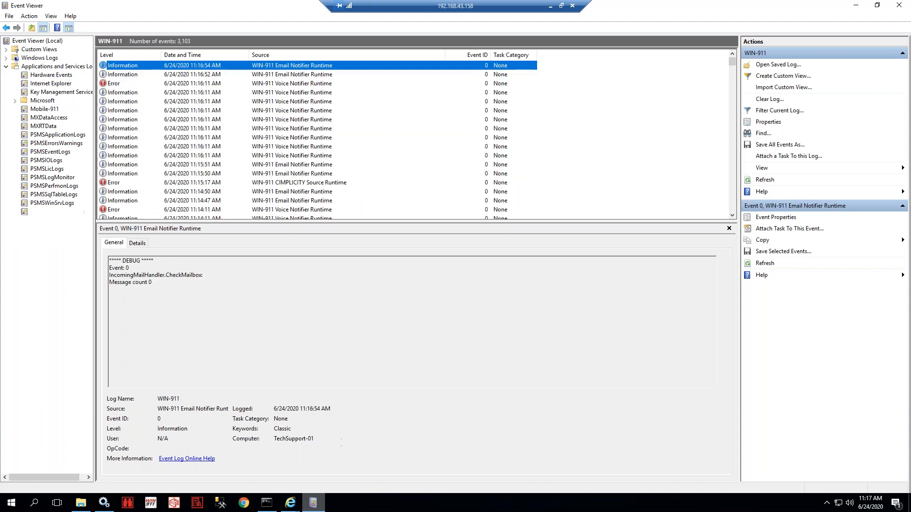
- Save the Email gateway settings (smtp.gmail.com, port 587, TLS/SSL True)
click(291, 503)
click(146, 460)
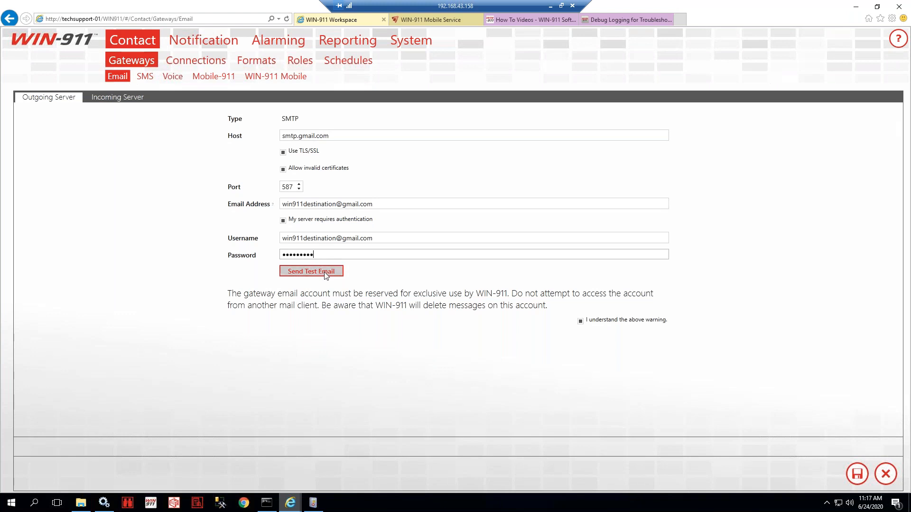
click(859, 481)
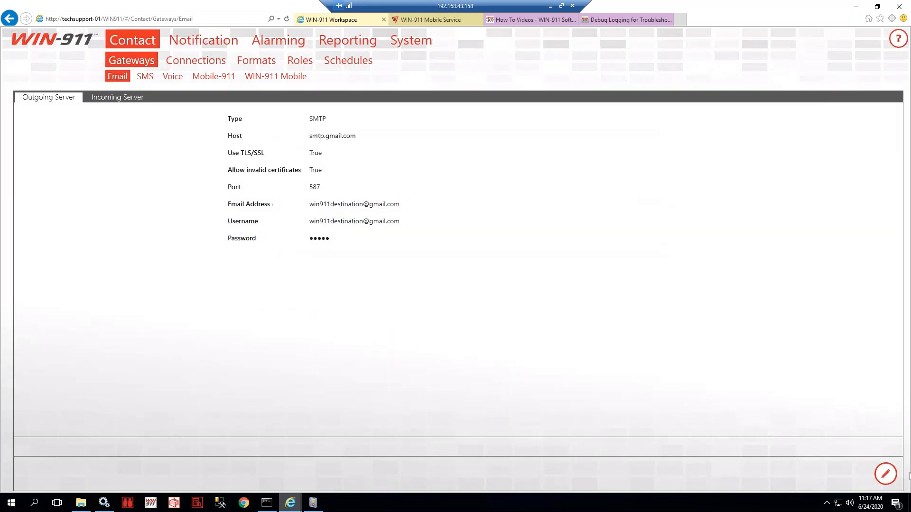
- Re-send a test email to a test address and dismiss the 5.7.0 Authentication Required failure
click(885, 474)
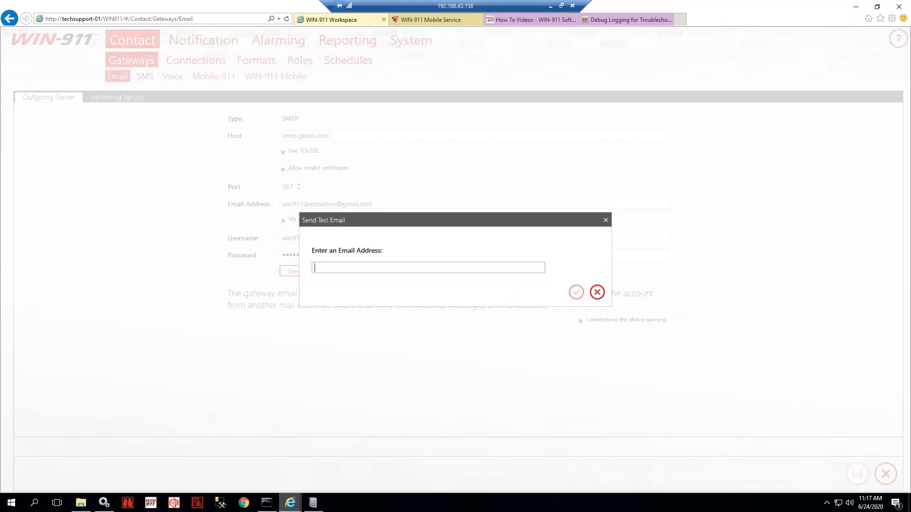
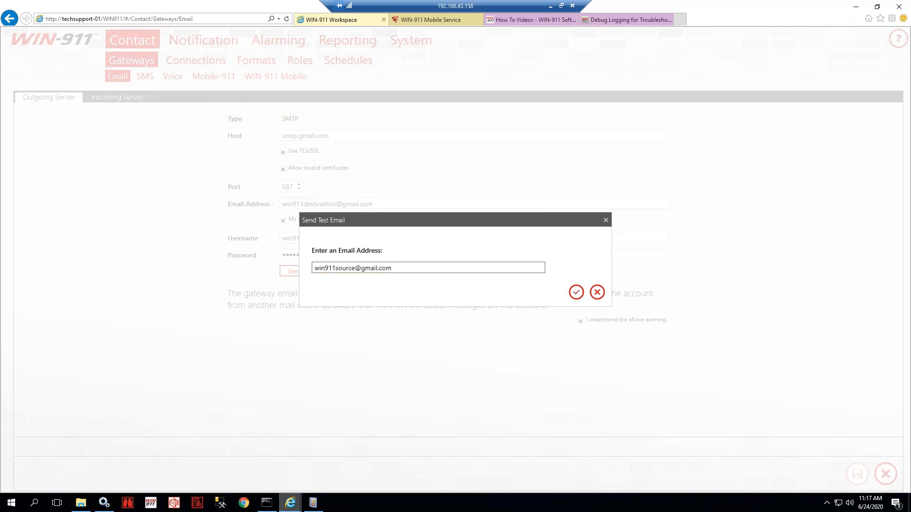
click(576, 292)
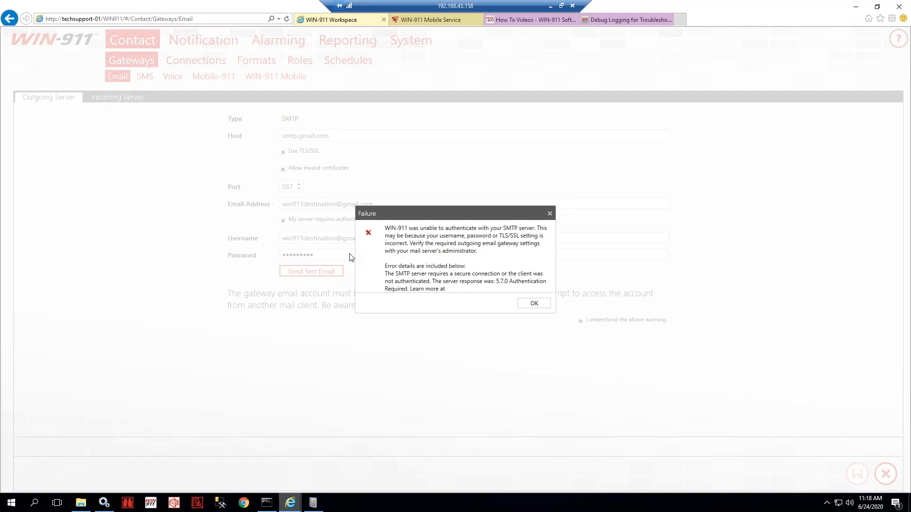
click(530, 305)
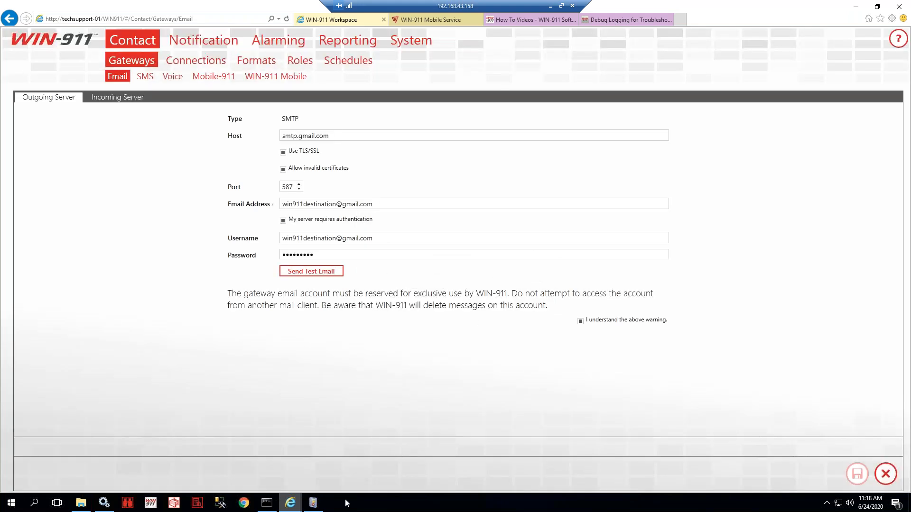
- Refresh the WIN-911 log and highlight the failed PASS command and Username in the 11:18:40 warning
click(318, 504)
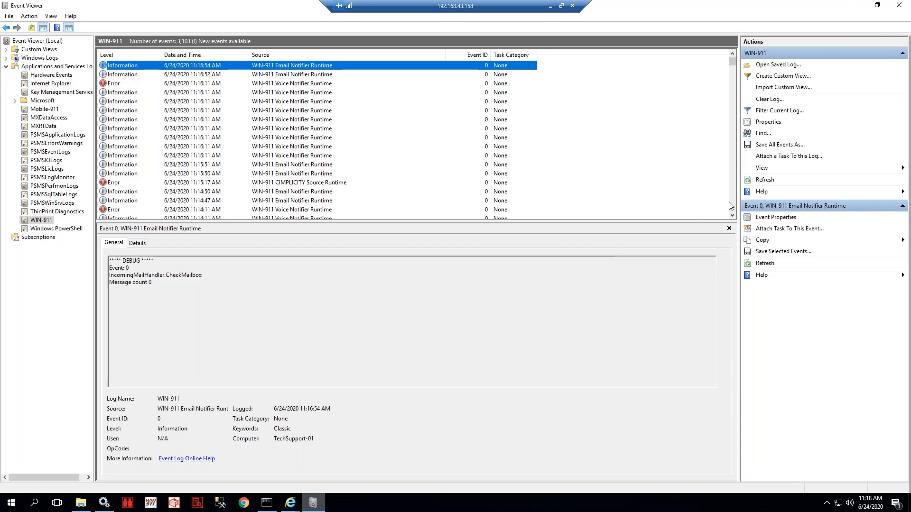
click(765, 180)
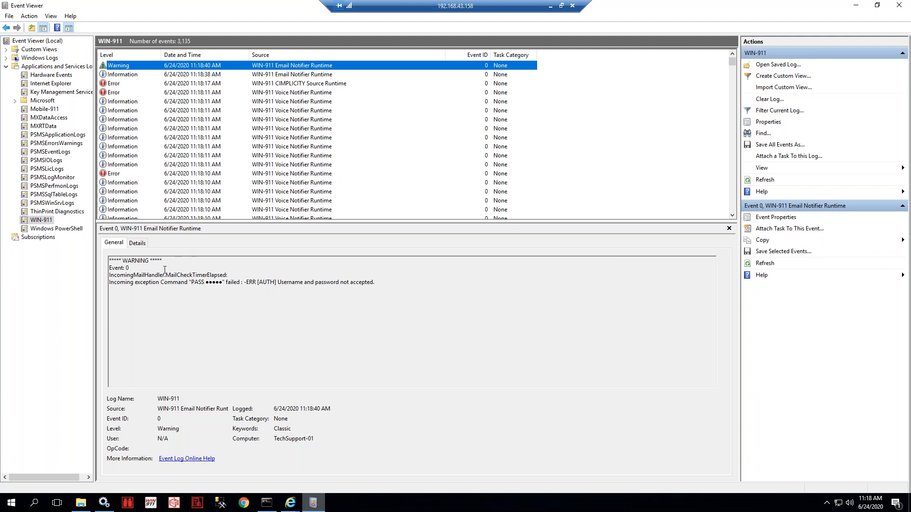
drag(191, 283, 240, 286)
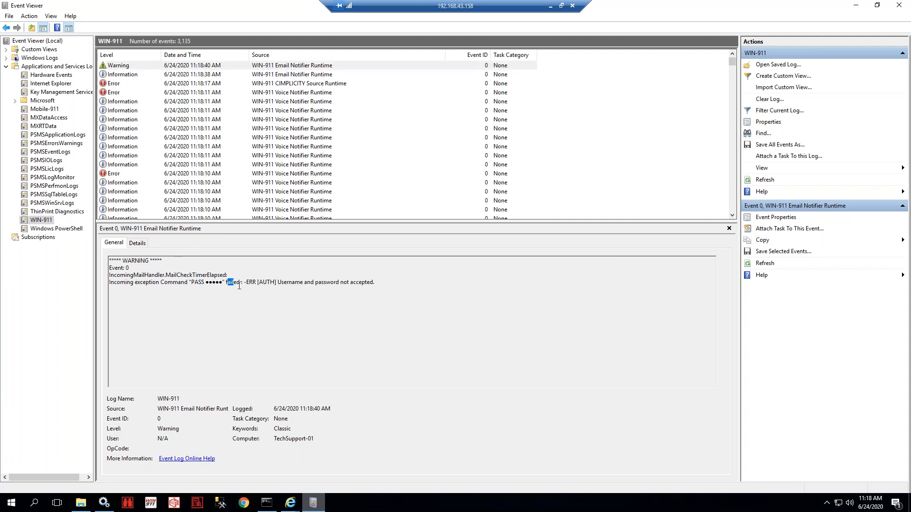
click(260, 283)
double_click(290, 283)
click(290, 502)
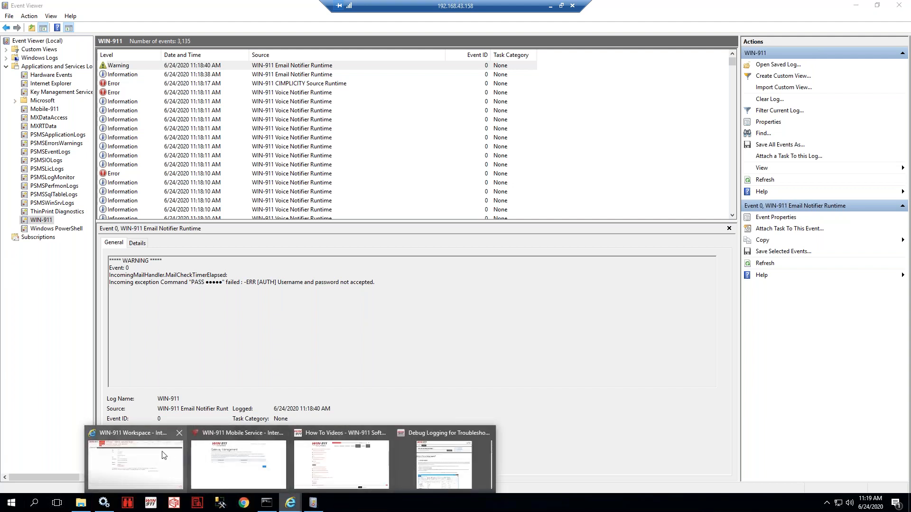
click(135, 464)
- Re-enter the gateway account password and save the outgoing server settings
click(337, 257)
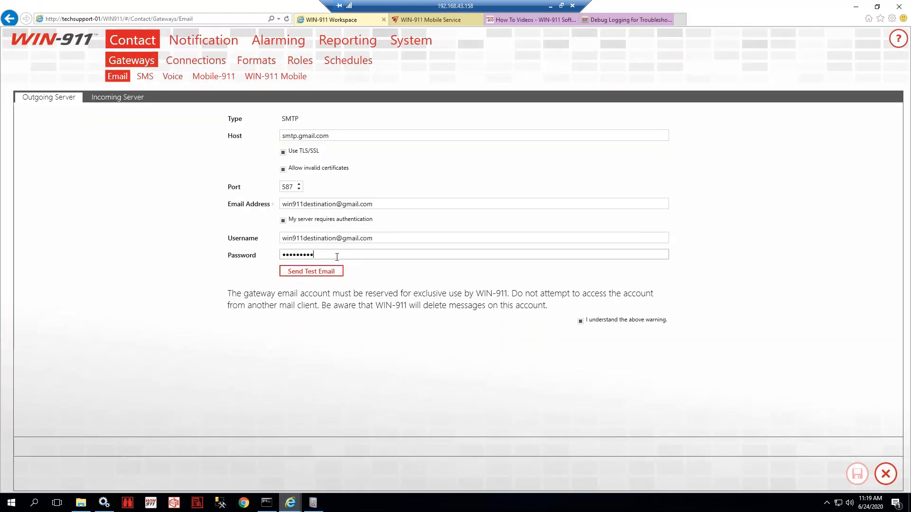
text(•)
key(BackSpace)
key(BackSpace)
key(BackSpace)
key(BackSpace)
key(BackSpace)
key(BackSpace)
key(BackSpace)
key(BackSpace)
key(BackSpace)
key(BackSpace)
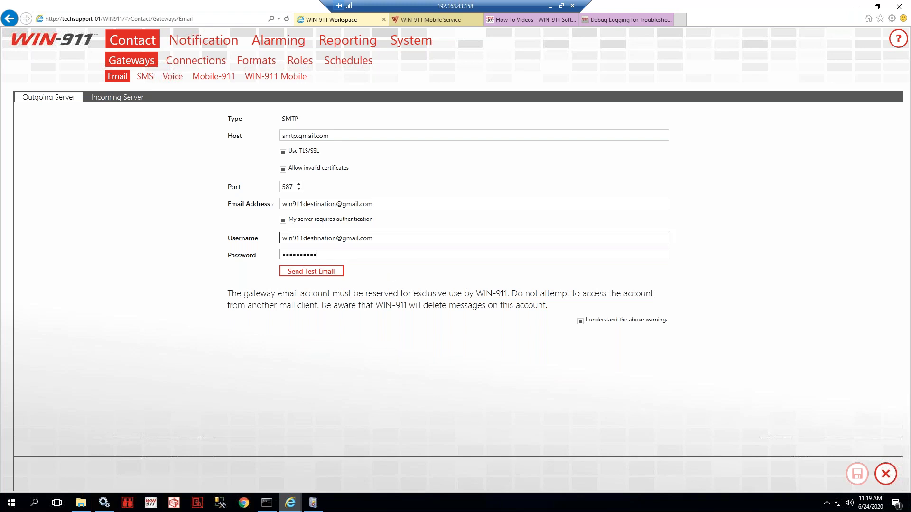
click(396, 238)
click(857, 474)
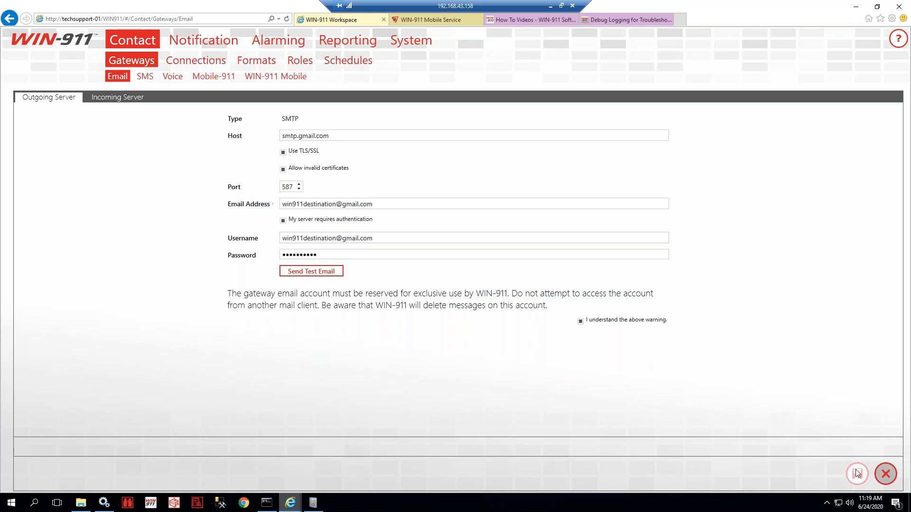
- Send a test email to a test address again and dismiss the success message
click(888, 477)
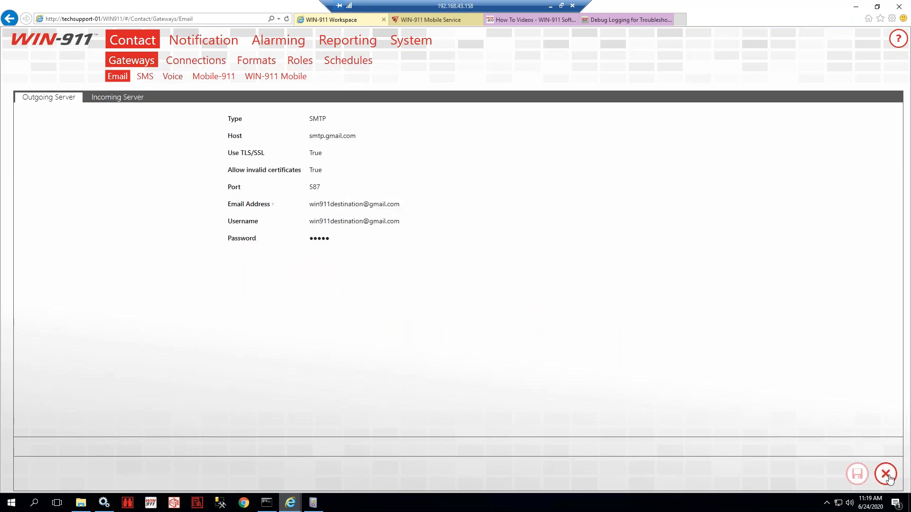
click(313, 272)
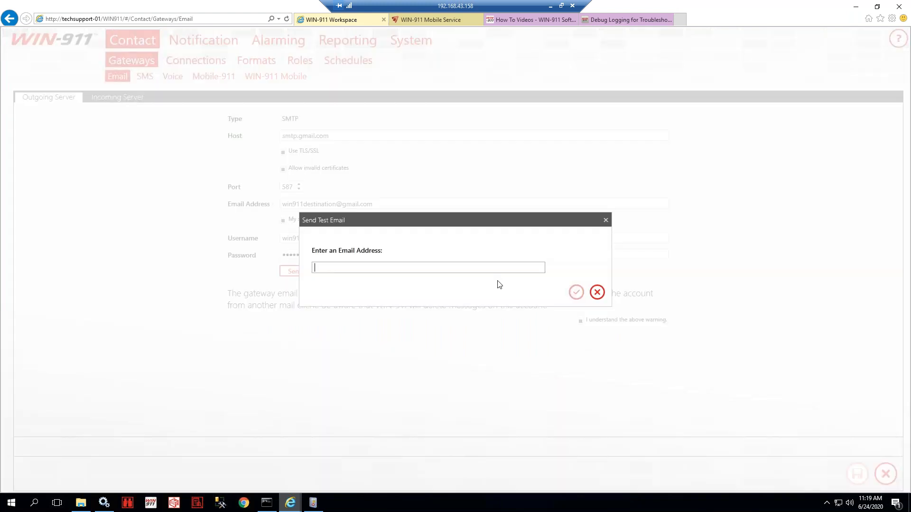
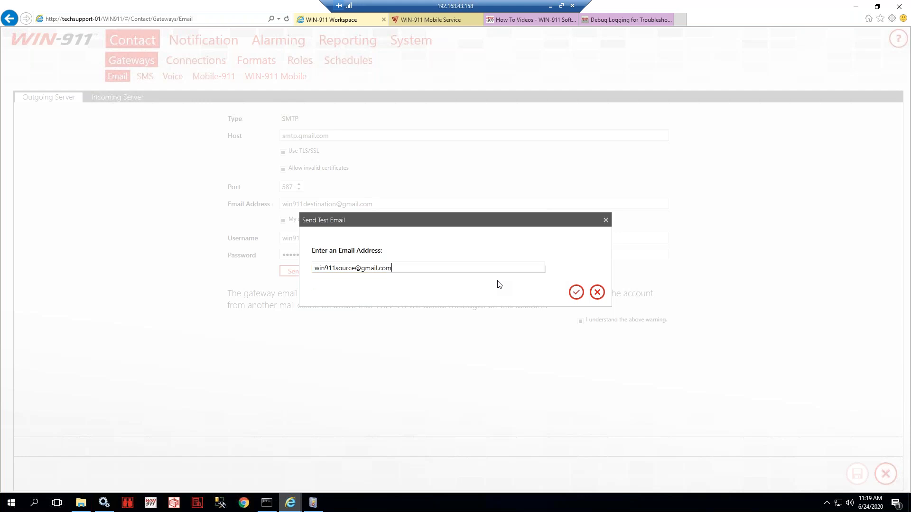
click(576, 292)
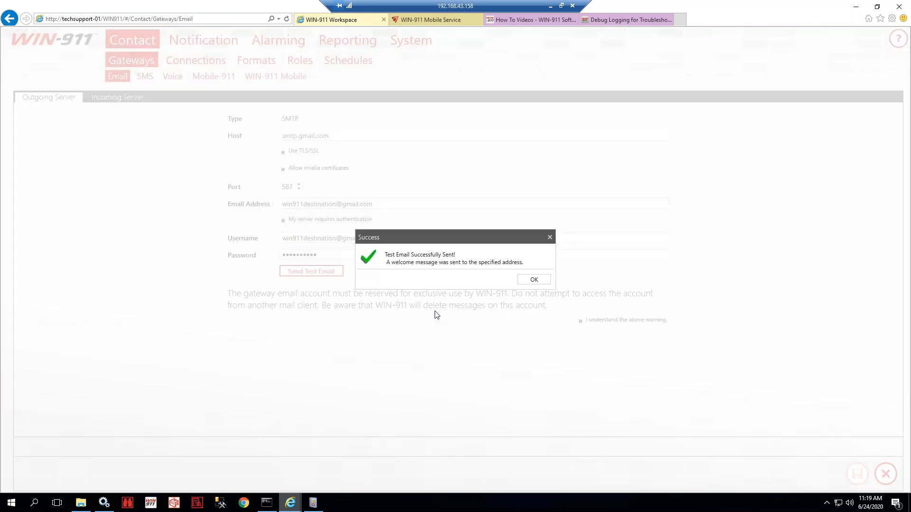
click(534, 280)
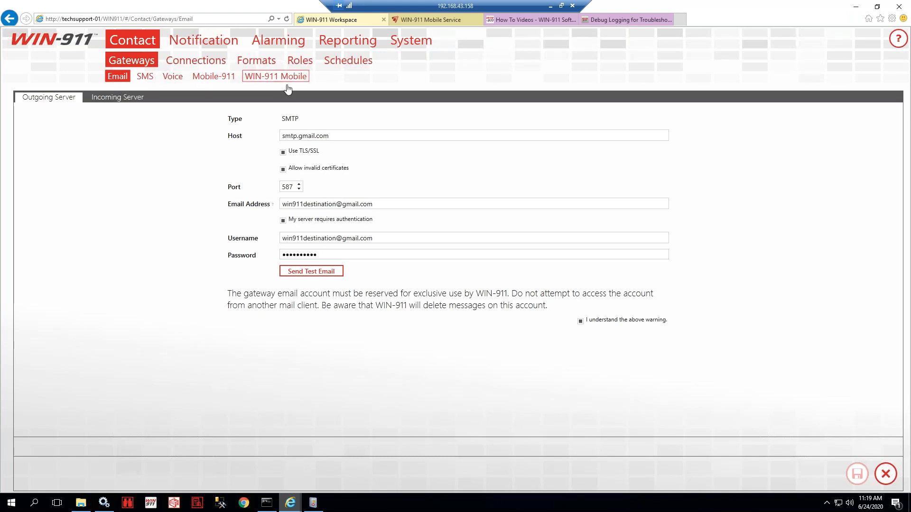
- Open the Voice notifier's Runtime.exe.config for editing from the WIN-911 Enterprise > Voice folder
click(84, 505)
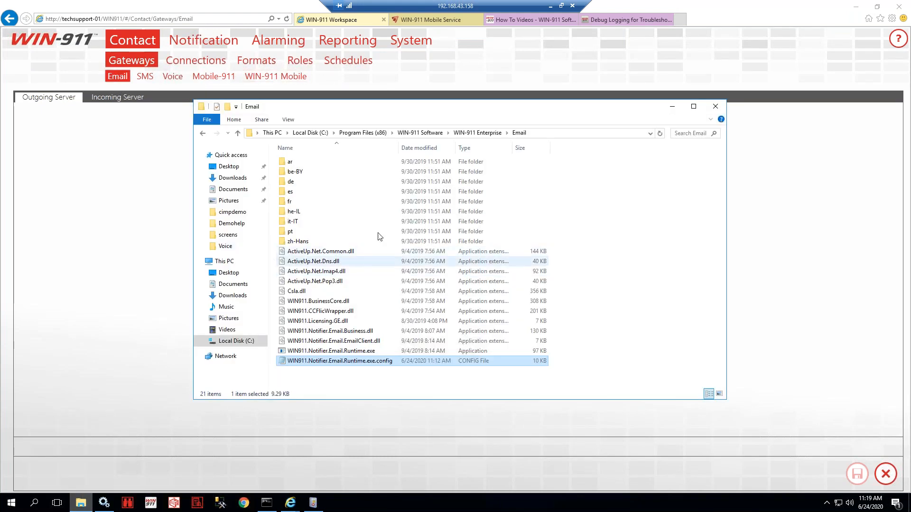
click(488, 137)
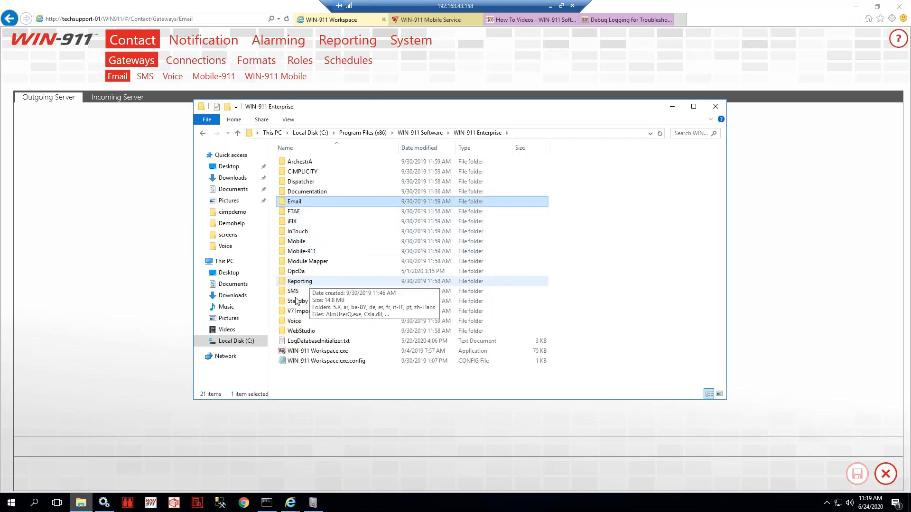
double_click(295, 321)
click(351, 341)
right_click(351, 341)
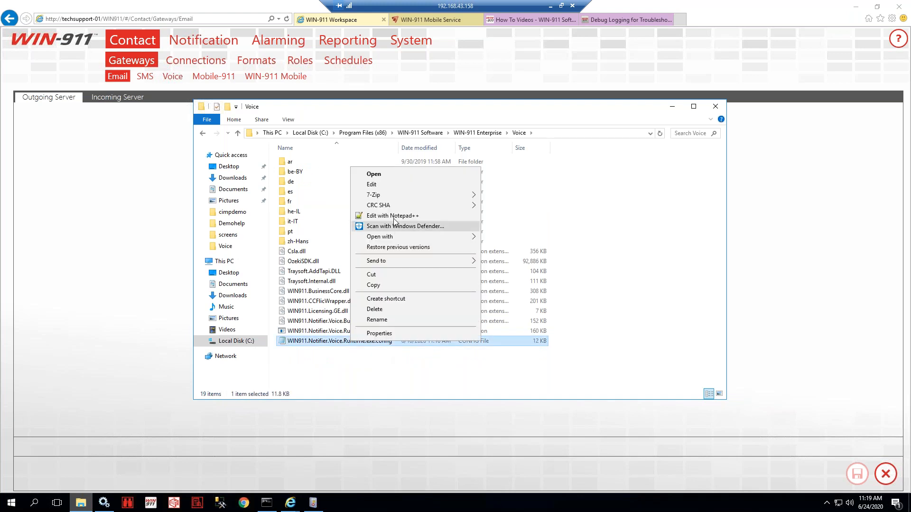
click(379, 184)
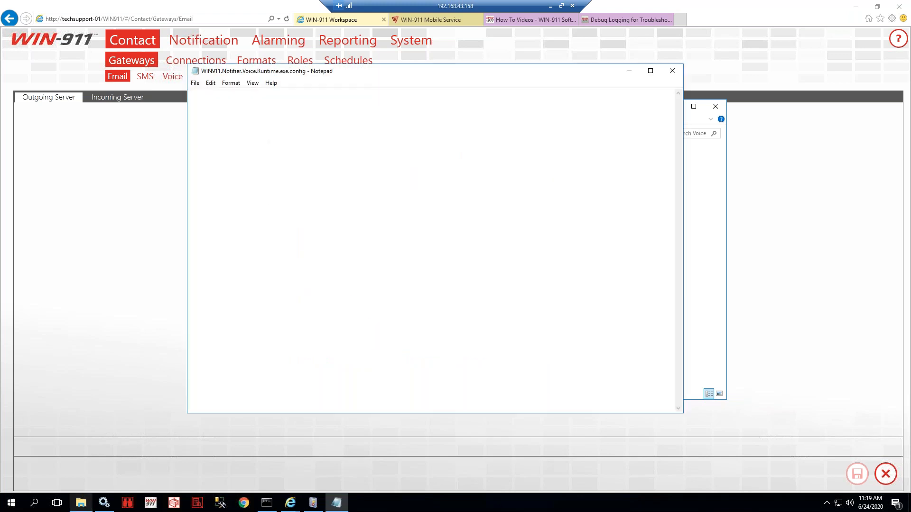
- Confirm the Voice loggingFlags is Debug, close Notepad, and return to WIN-911 Enterprise and Event Viewer
drag(247, 288, 352, 291)
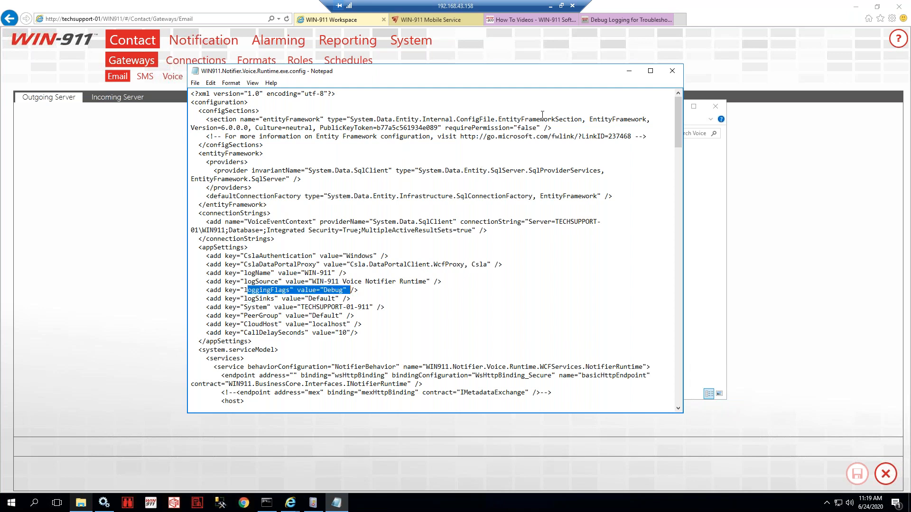
click(671, 71)
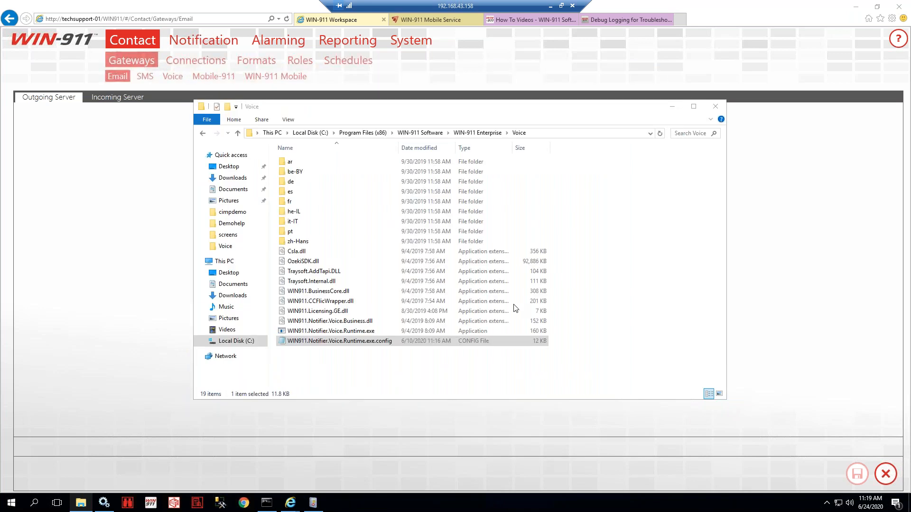
click(477, 133)
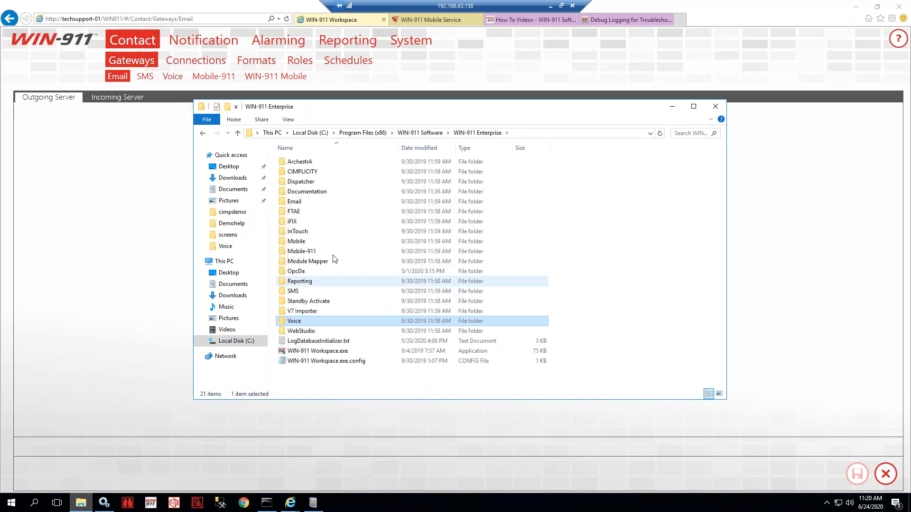
click(313, 221)
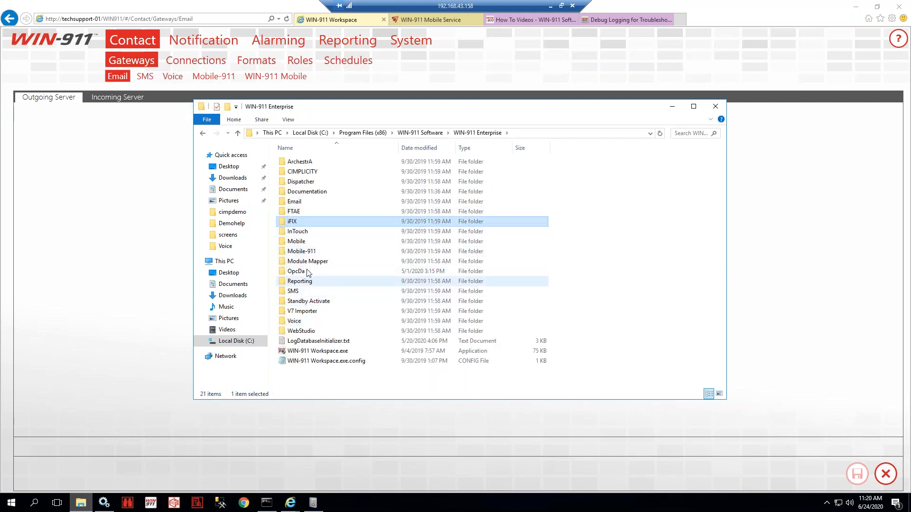
click(299, 242)
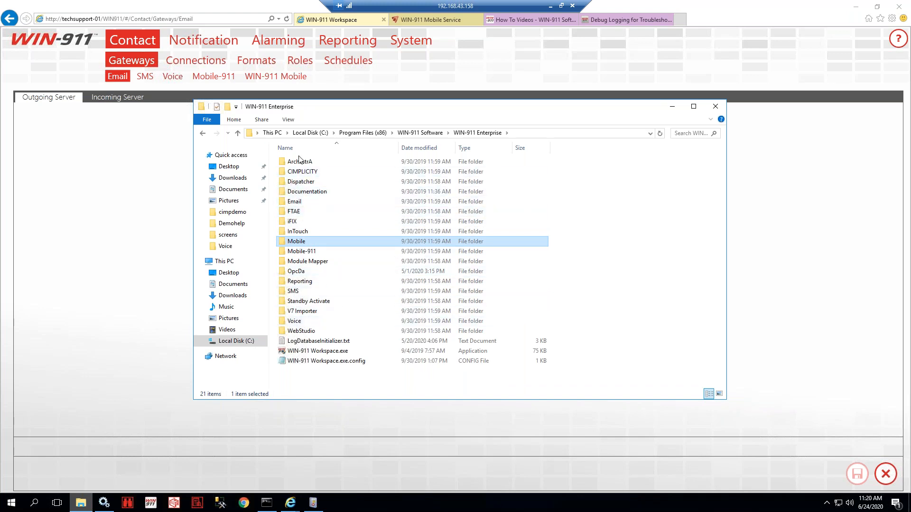
click(314, 504)
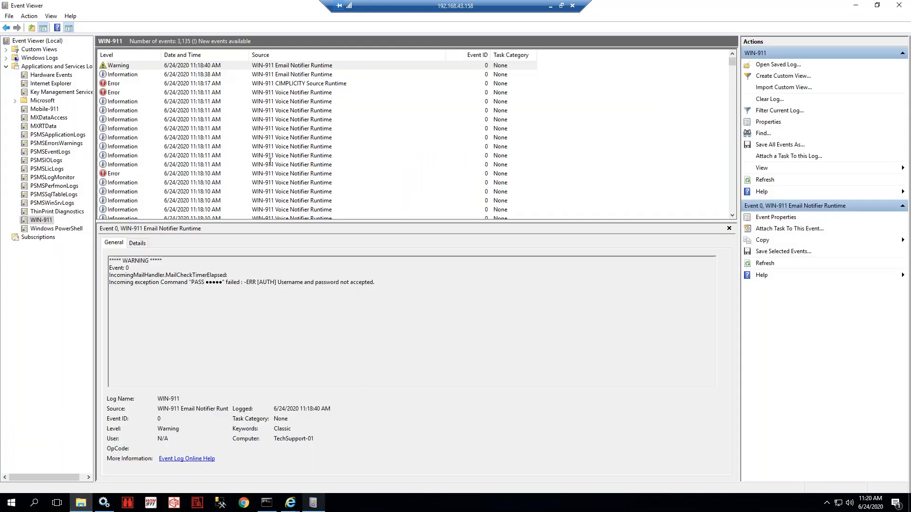
- Refresh the WIN-911 log and review the Voice Notifier VOIP registration error and port-in-use entries
click(761, 181)
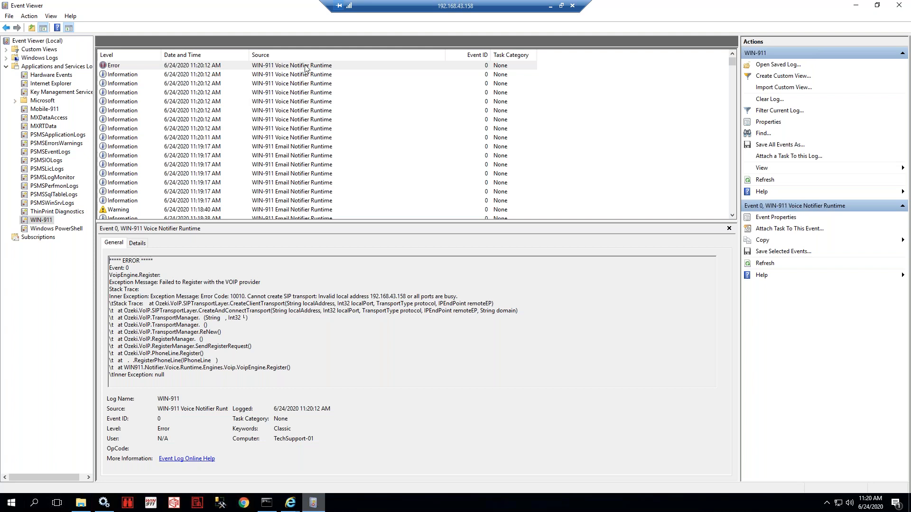
drag(159, 283, 455, 298)
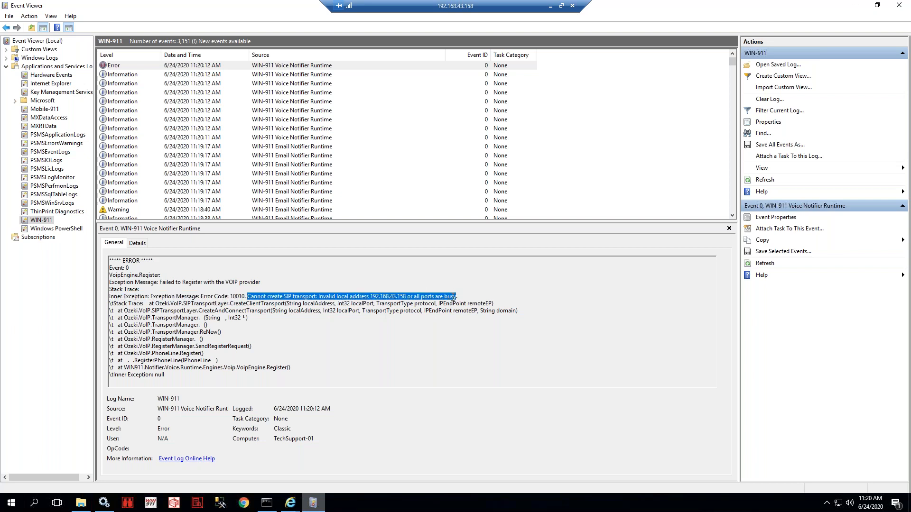
click(270, 304)
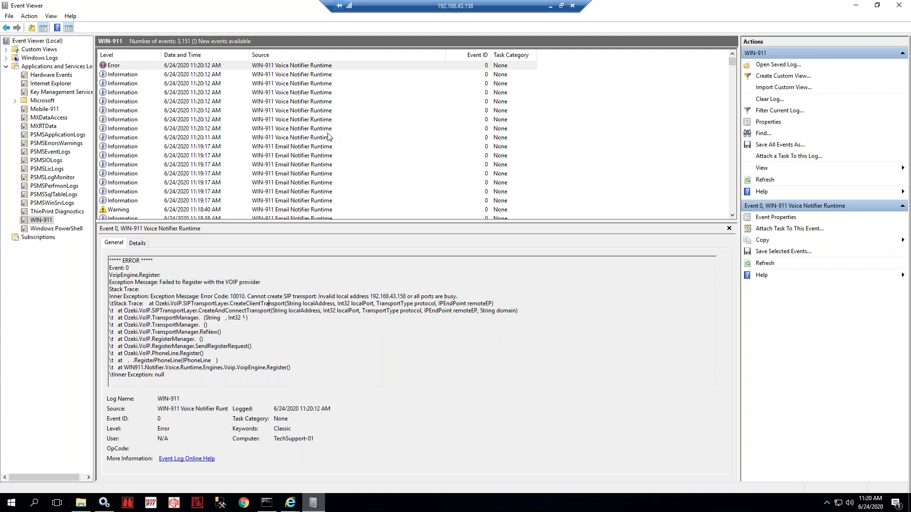
click(284, 76)
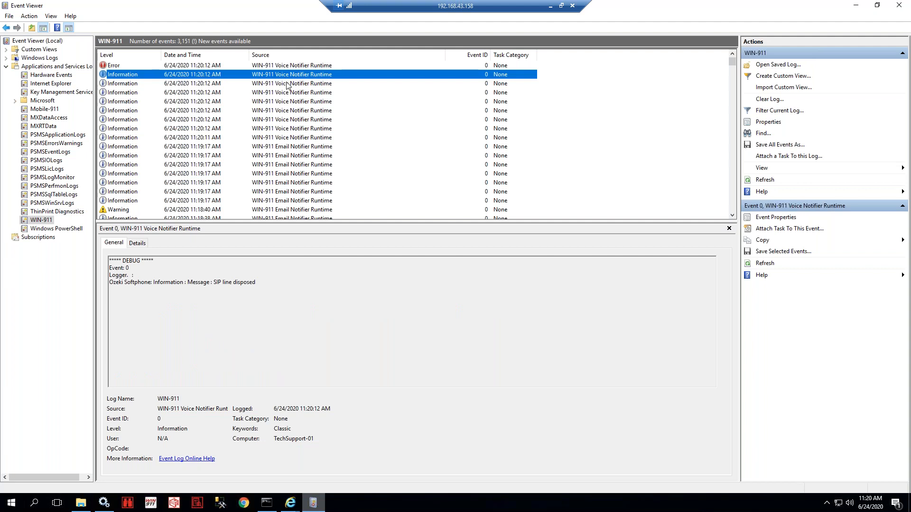
click(286, 84)
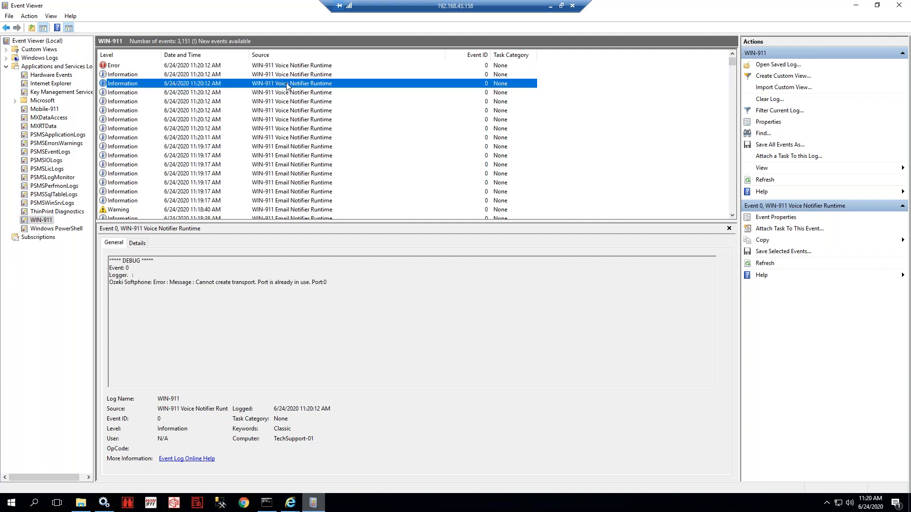
click(82, 507)
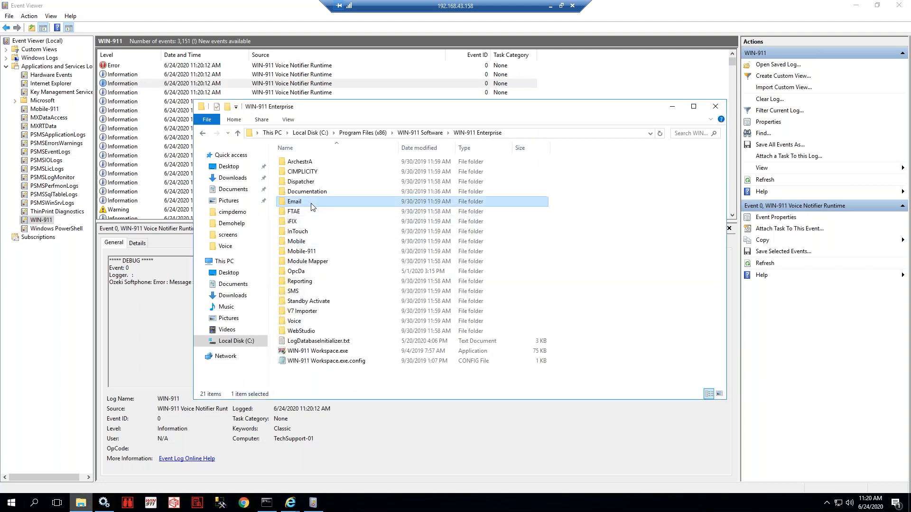
- Change loggingFlags in WIN911.Notifier.Email.Runtime.exe.config from Debug to Default and save it
double_click(311, 205)
click(366, 362)
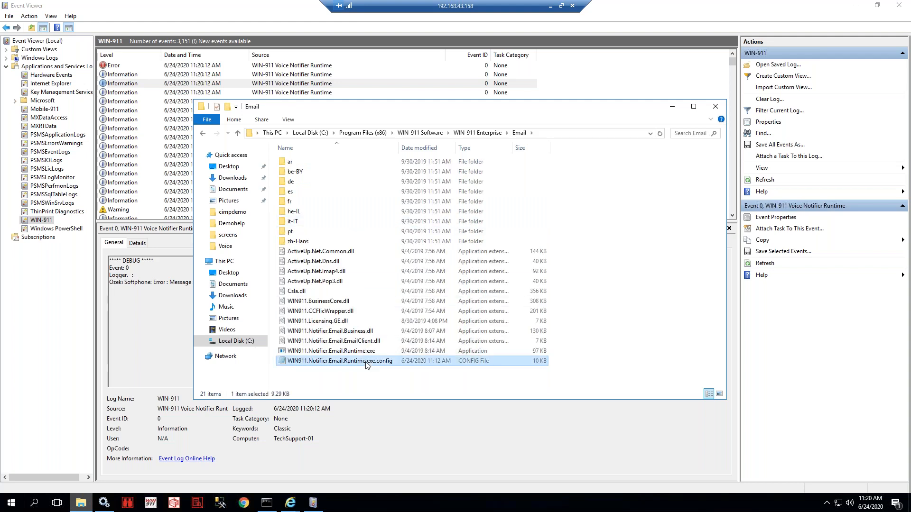
right_click(365, 362)
click(405, 205)
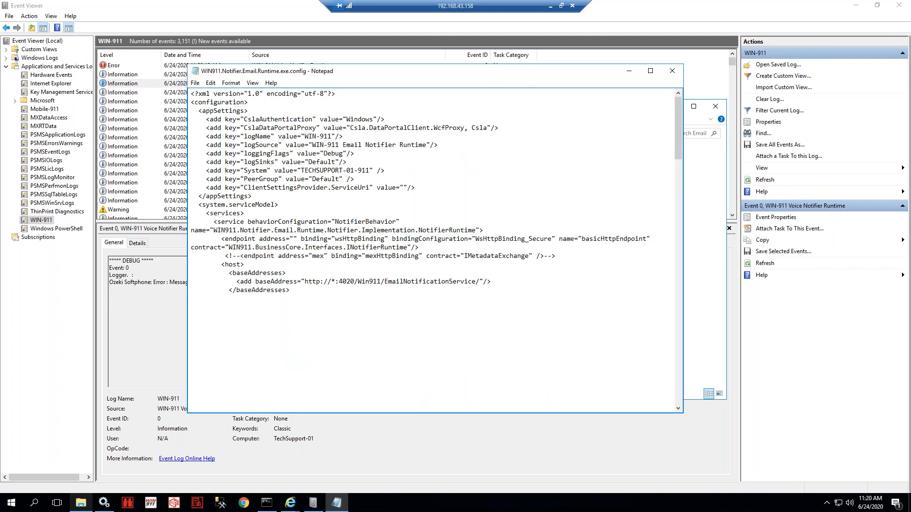
key(BackSpace)
key(BackSpace)
key(BackSpace)
key(BackSpace)
key(BackSpace)
text(Default)
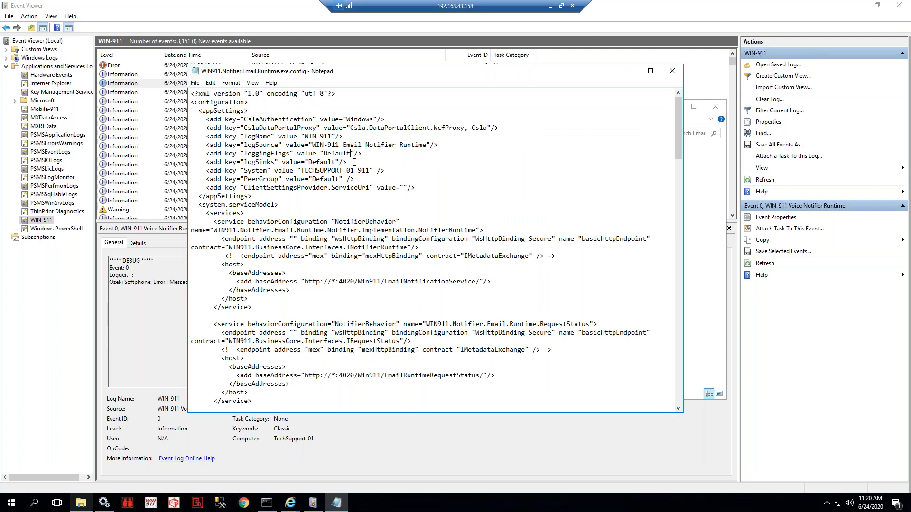
click(672, 71)
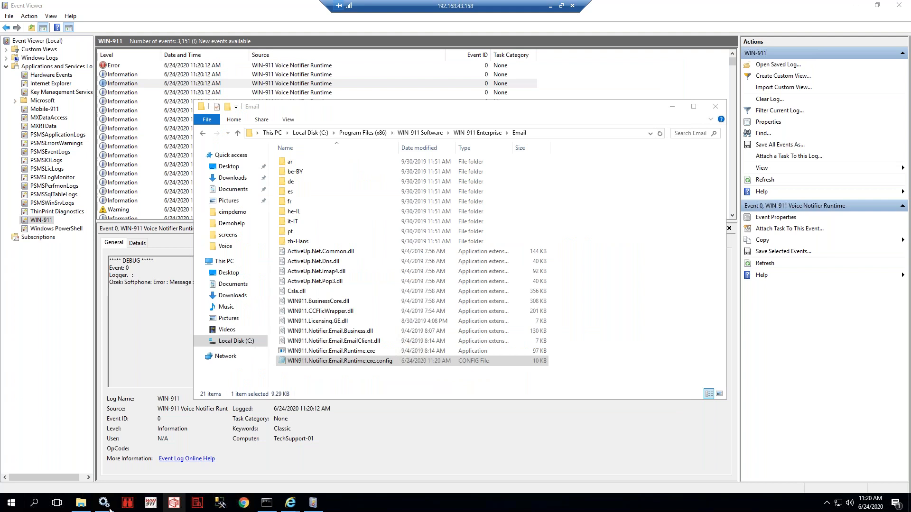
- Restart the WIN-911 Email Runtime service from the Services list
click(104, 503)
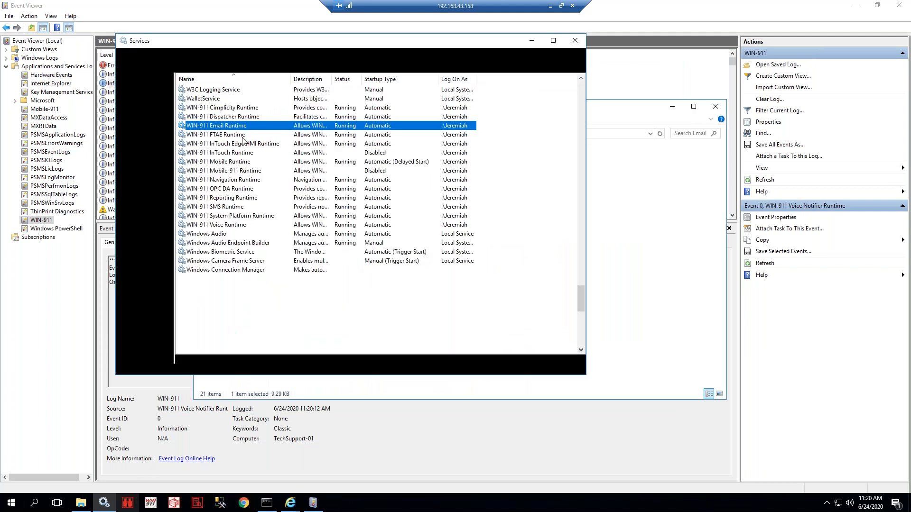
right_click(239, 129)
click(251, 145)
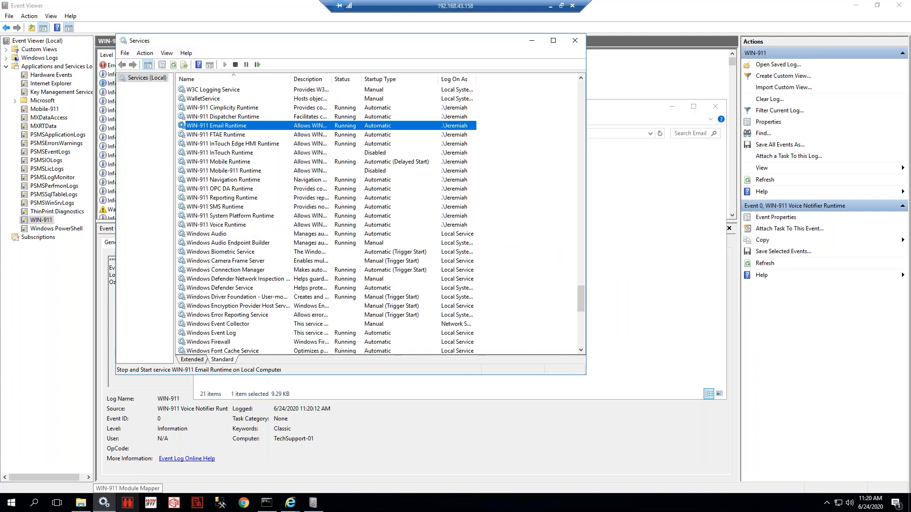
click(668, 14)
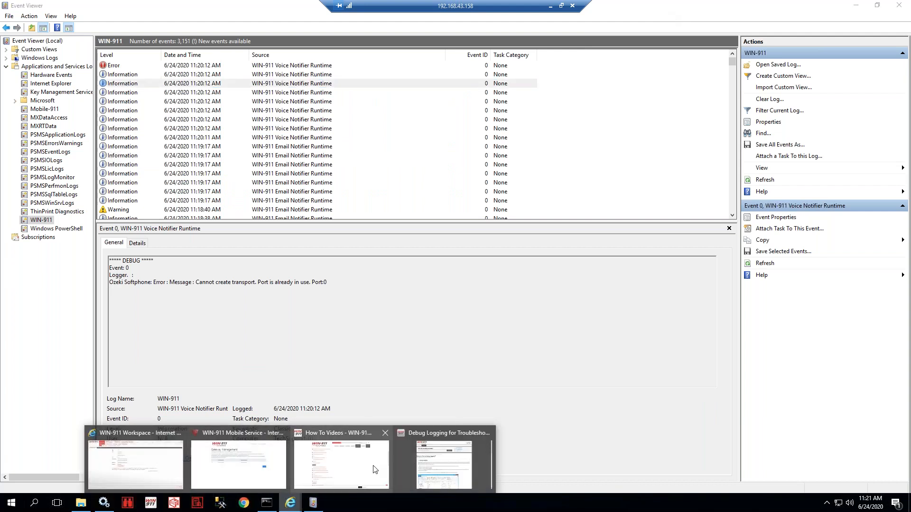
- Search support articles for 'debug' and review the Debug Logging article's Notepad and Services steps
click(421, 442)
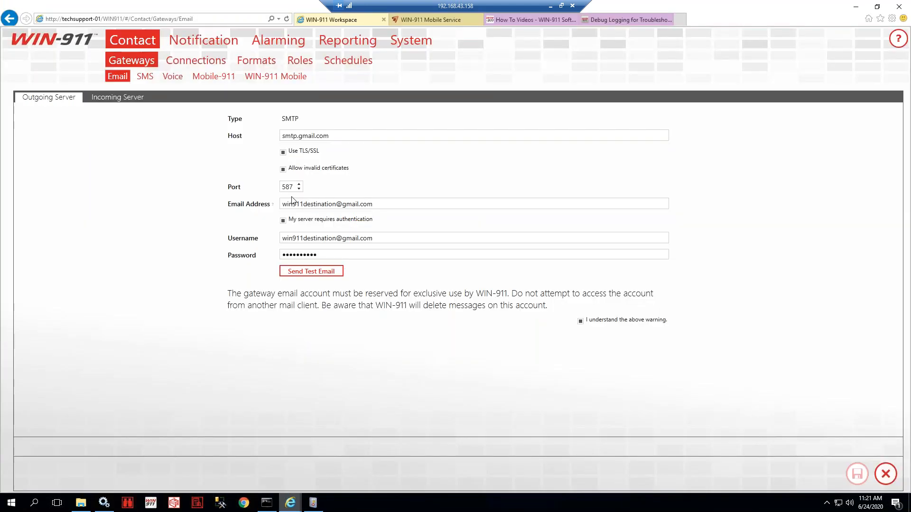
click(627, 19)
click(364, 120)
text(debug)
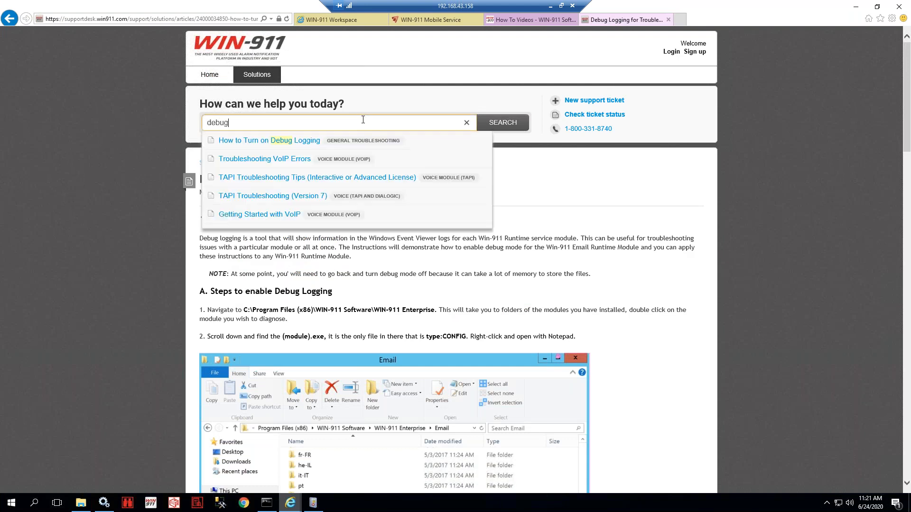
click(398, 267)
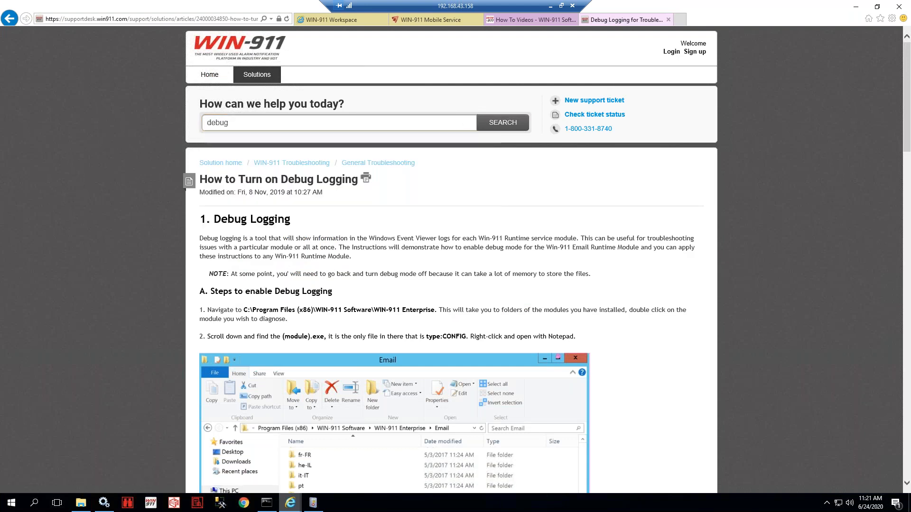
scroll(399, 271, down, 15)
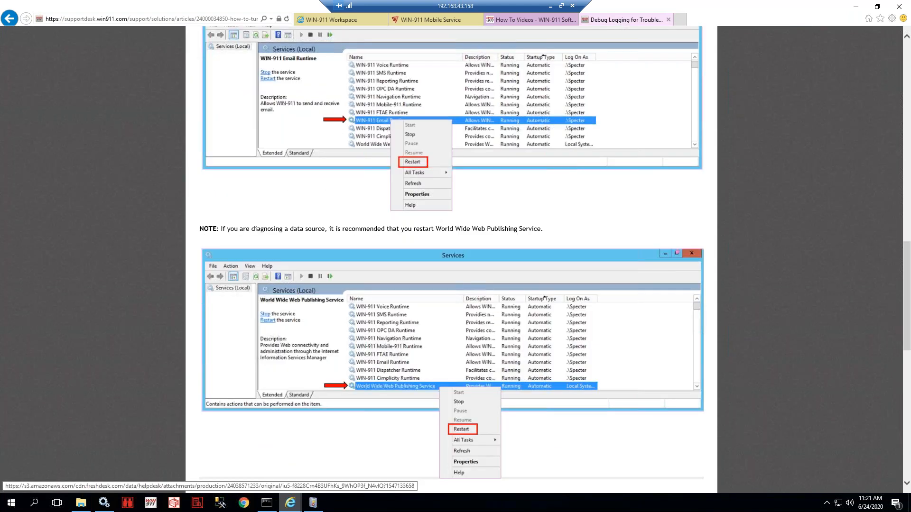
scroll(399, 270, down, 10)
scroll(399, 270, up, 3)
scroll(543, 433, up, 8)
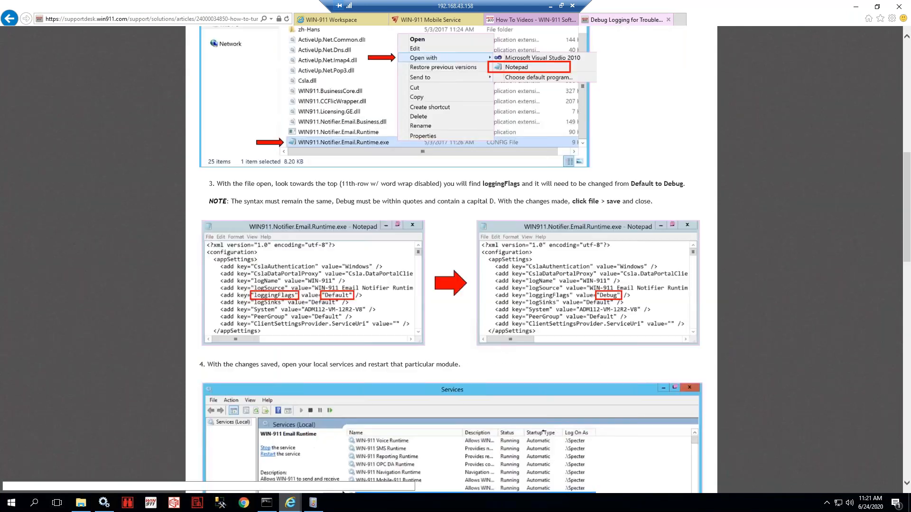
scroll(426, 199, up, 12)
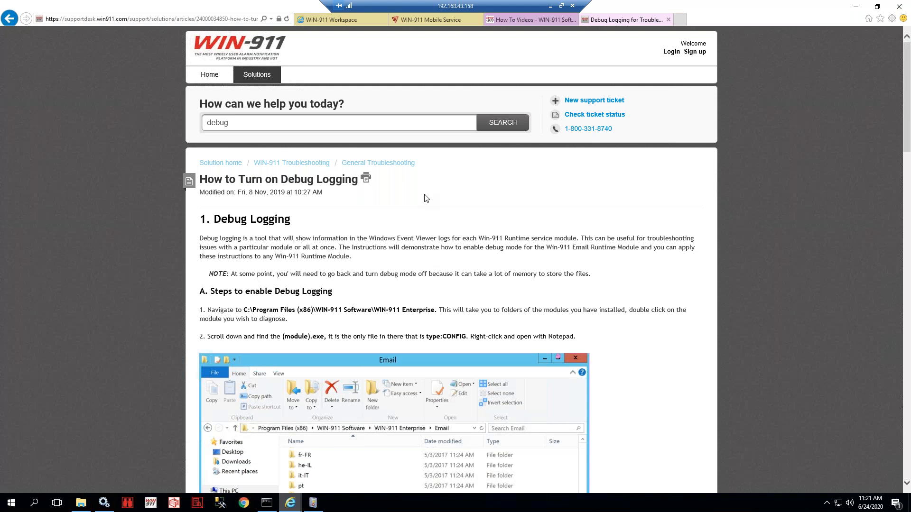
click(348, 16)
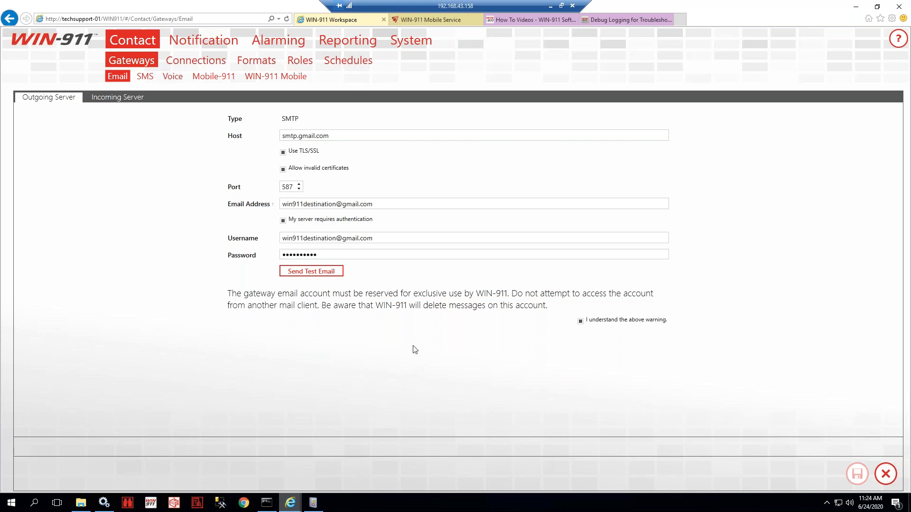
- Switch to the WIN-911 Mobile gateway sub-tab under Contact > Gateways
click(292, 79)
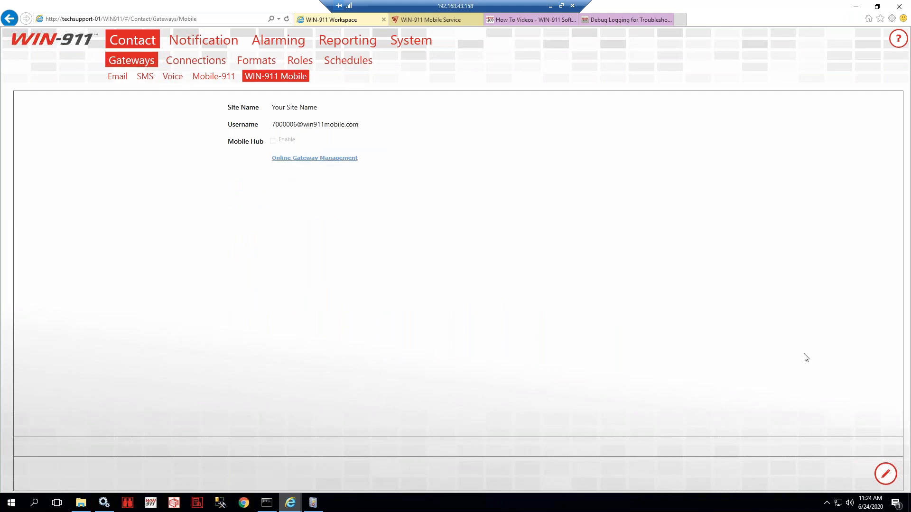
- Make the Mobile gateway editable and enable Mobile Hub, revealing Hostname and Port 59111
click(885, 476)
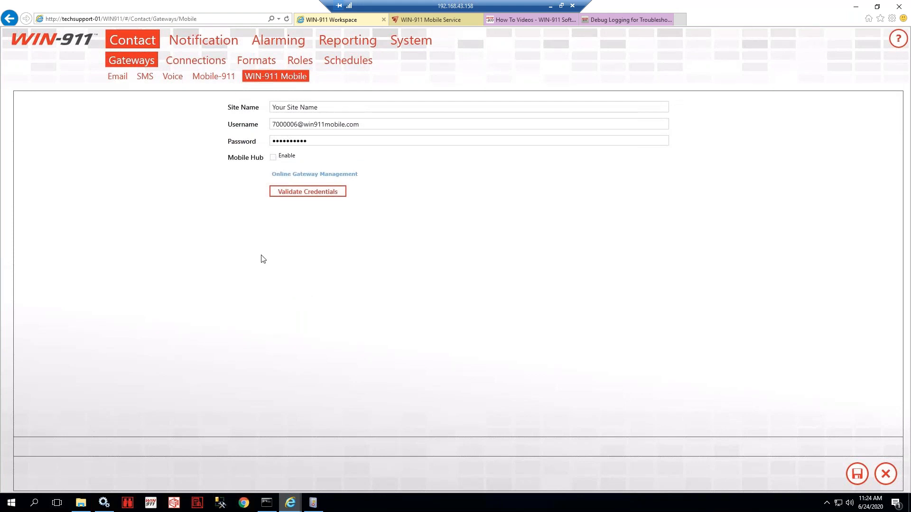
click(273, 157)
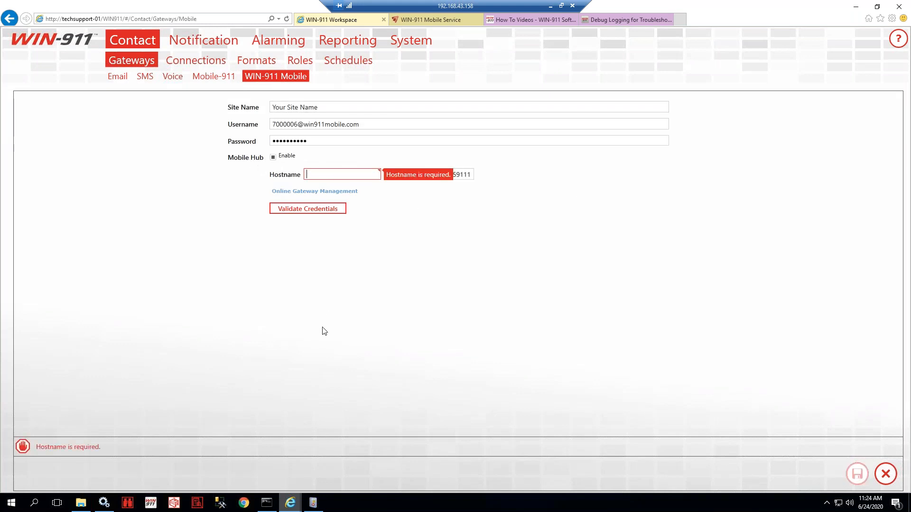
click(626, 20)
- Search 'mobile' and read the WIN-911 Mobile Hub Setup article, noting the service account requirement
key(BackSpace)
key(BackSpace)
key(BackSpace)
key(BackSpace)
key(BackSpace)
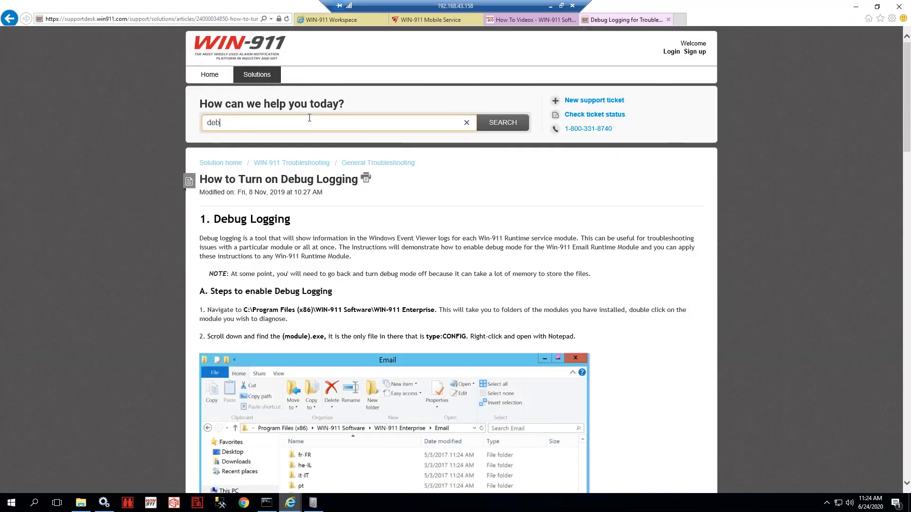
text(mobile)
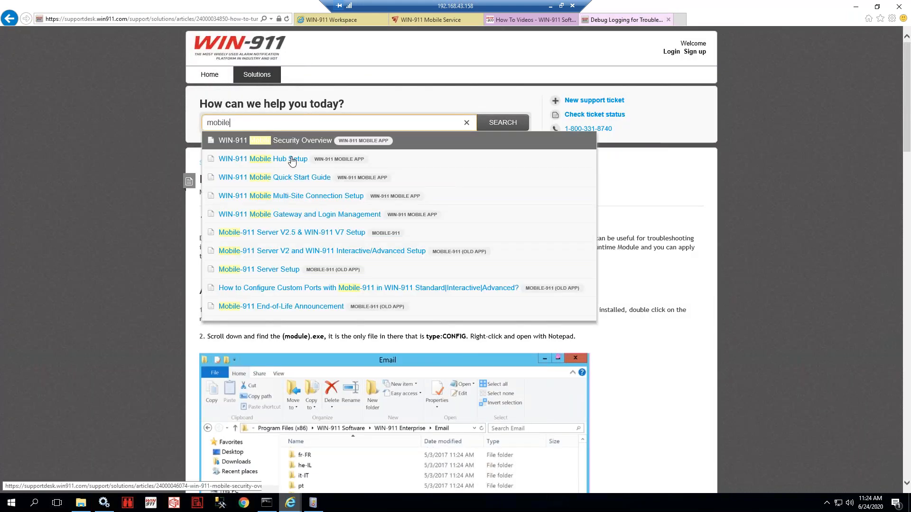
click(284, 164)
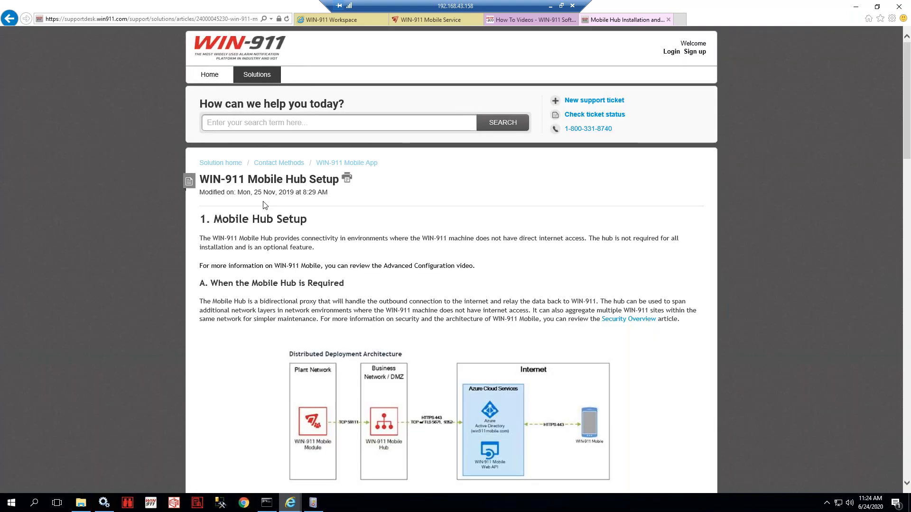
scroll(258, 203, down, 3)
scroll(258, 203, down, 9)
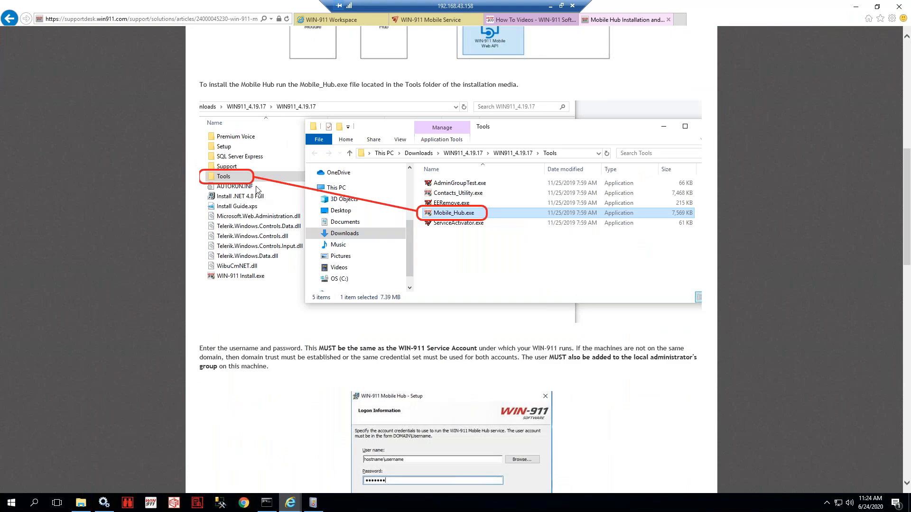
scroll(293, 204, down, 5)
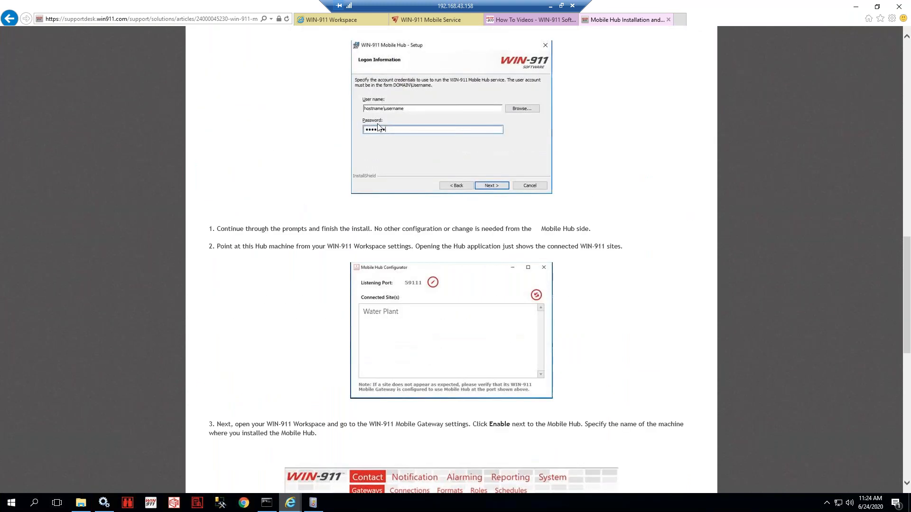
scroll(340, 73, up, 2)
drag(319, 67, 498, 68)
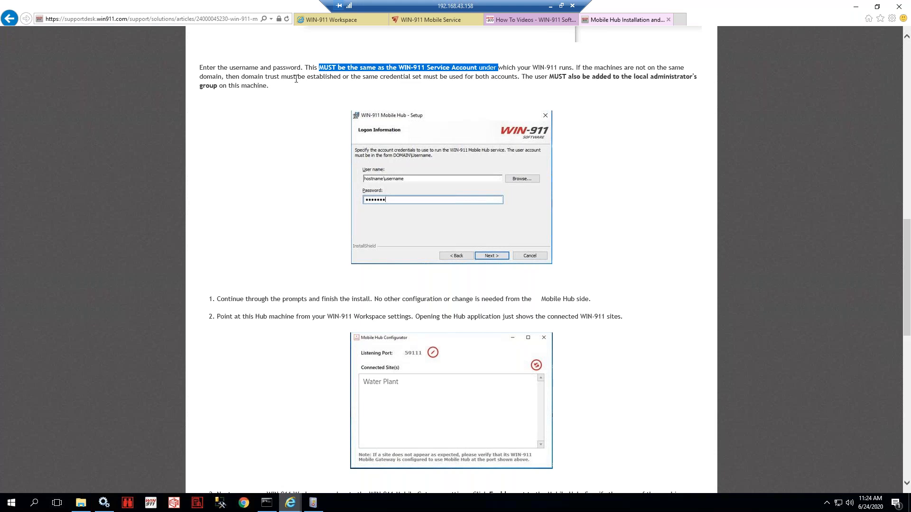
drag(535, 76, 697, 77)
scroll(571, 216, down, 9)
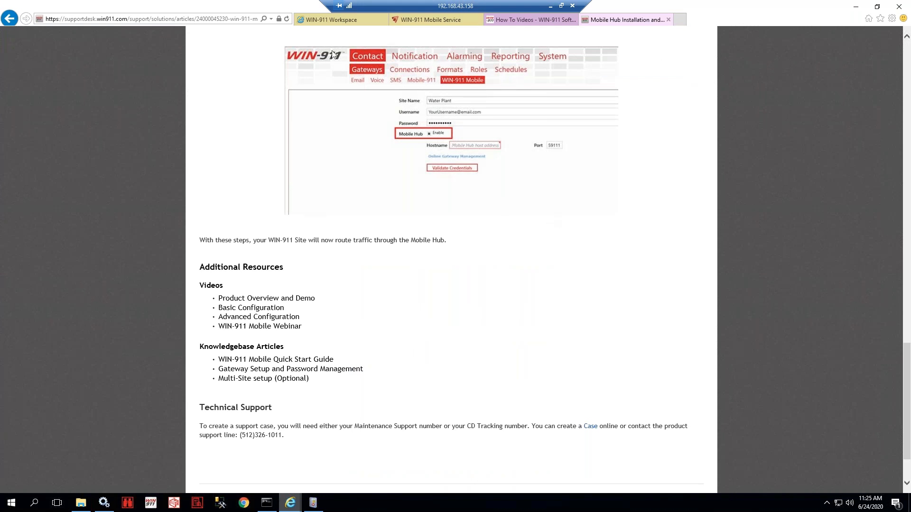
click(335, 20)
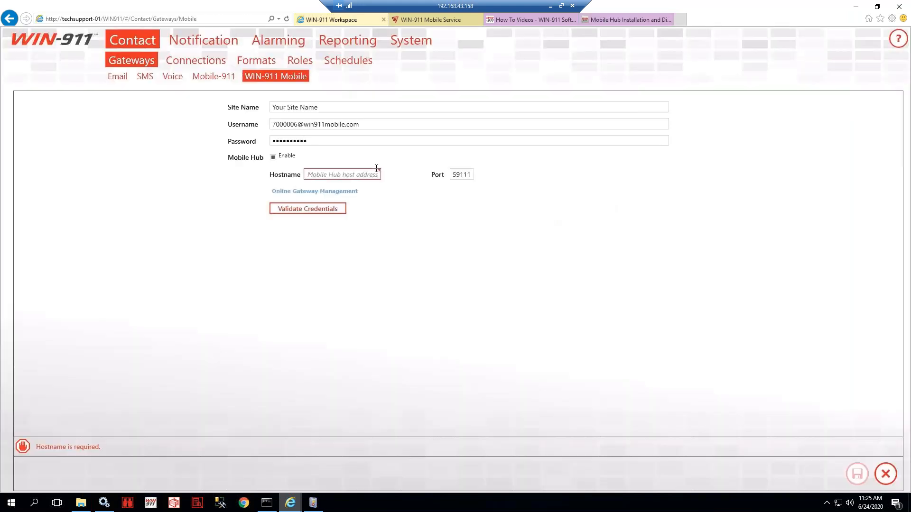
- Open Online Gateway Management, copy its web address, and close the duplicate page
click(331, 194)
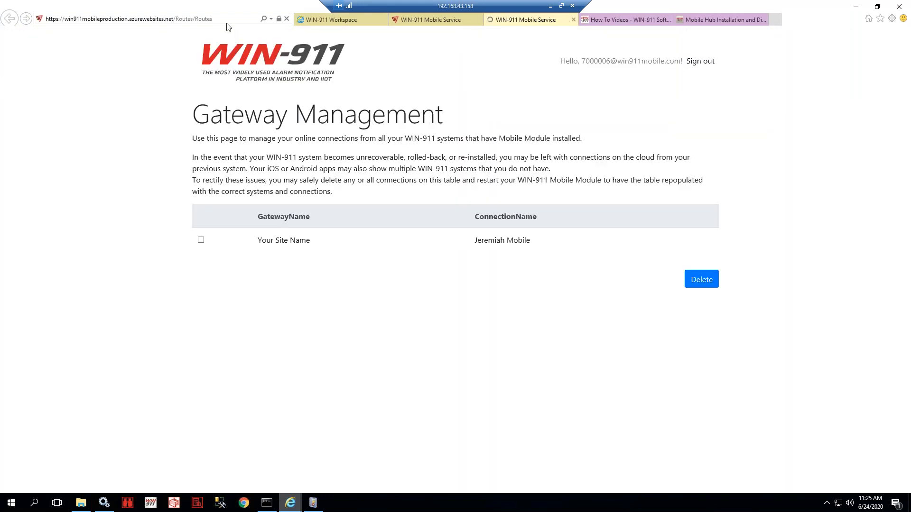
click(172, 19)
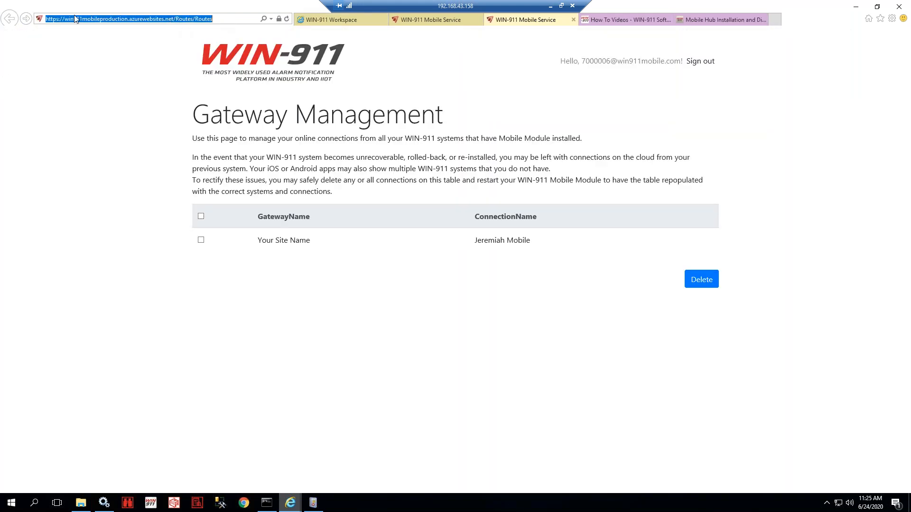
right_click(113, 16)
click(132, 50)
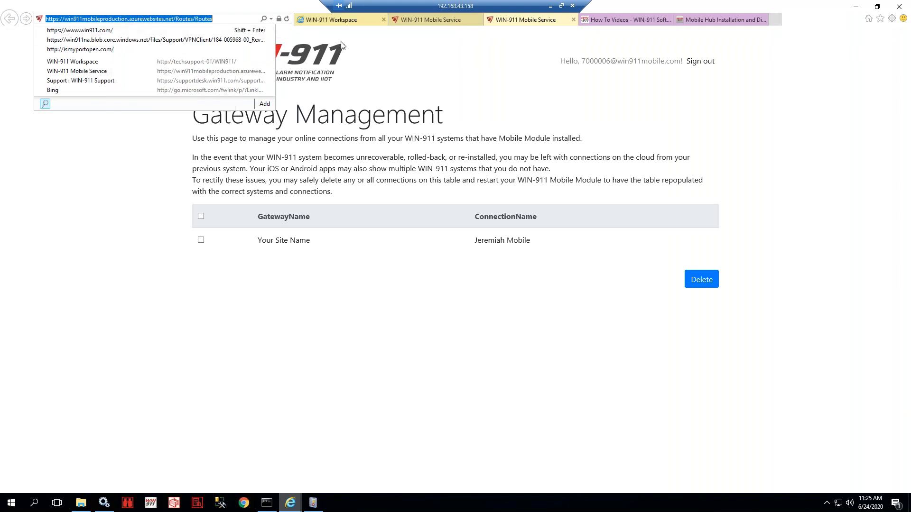
click(573, 19)
click(573, 19)
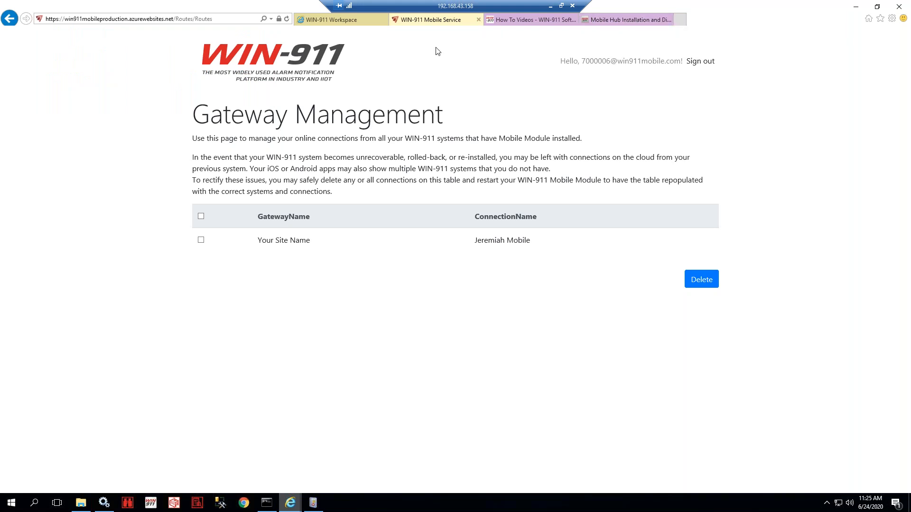
- Close the gateway management tab and open RESOURCES > Webinars from the How To Videos page
click(478, 20)
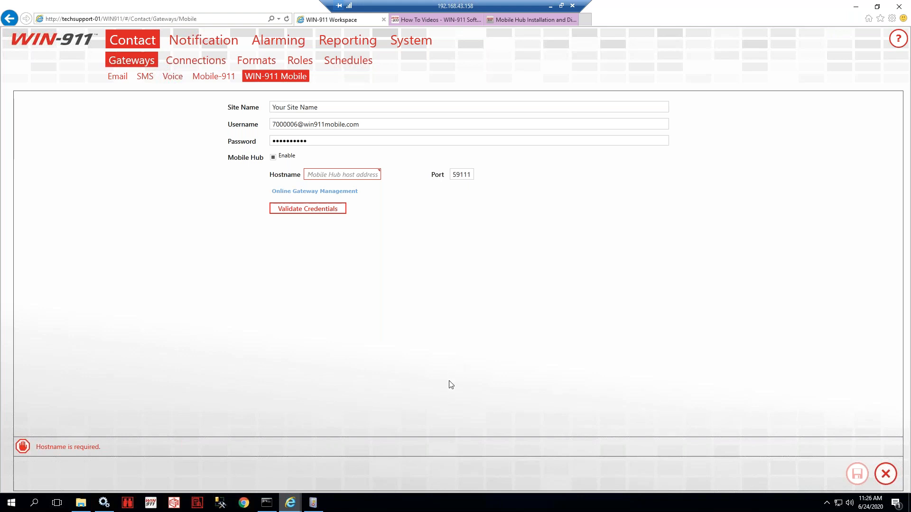
click(451, 23)
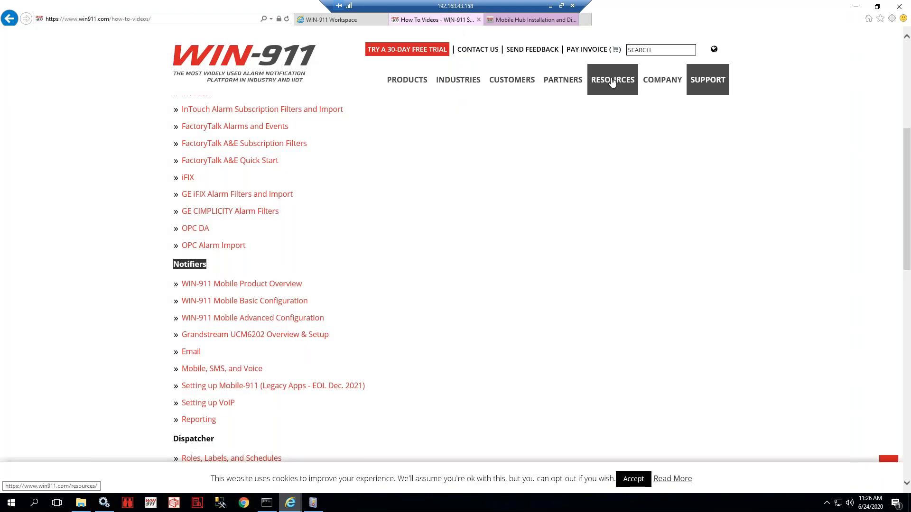
mouse_move(612, 81)
click(614, 201)
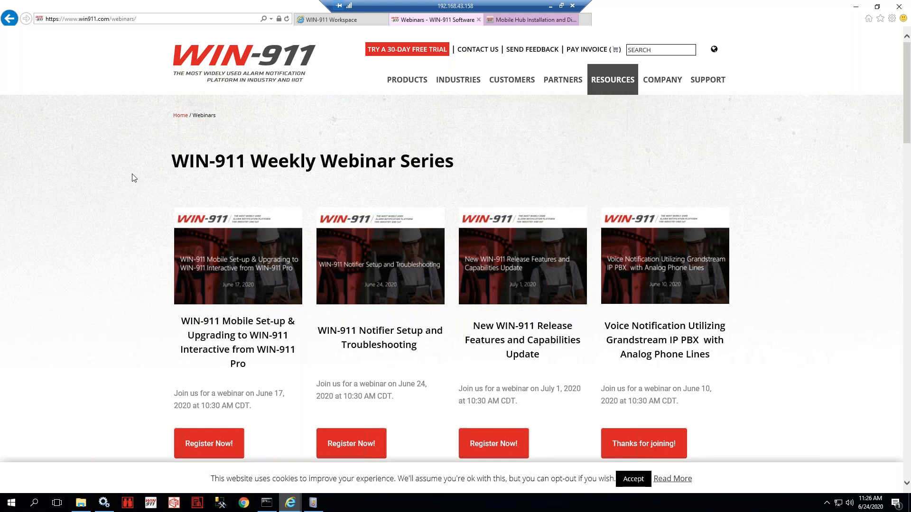
- Scroll the webinars page to the past webinar lists under General and Datasources (SCADA Setup)
scroll(134, 178, down, 15)
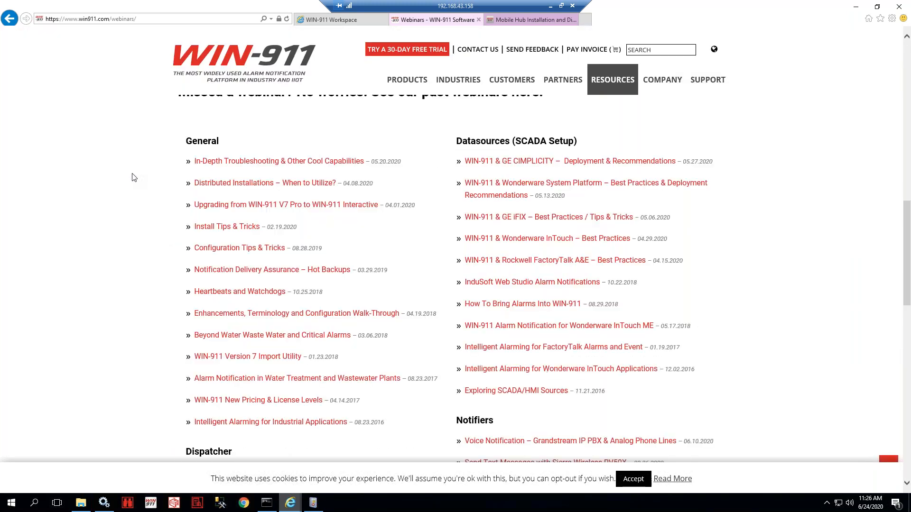
scroll(134, 177, down, 3)
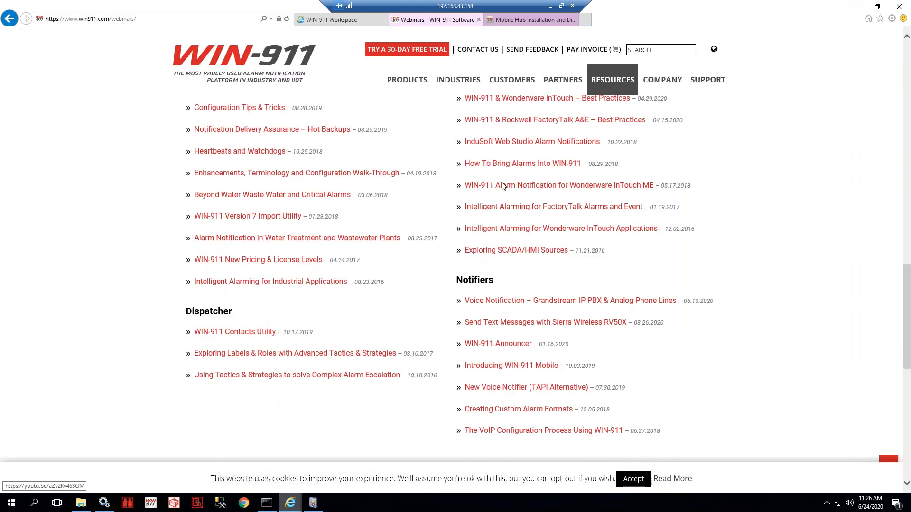
scroll(502, 185, up, 2)
scroll(550, 256, up, 2)
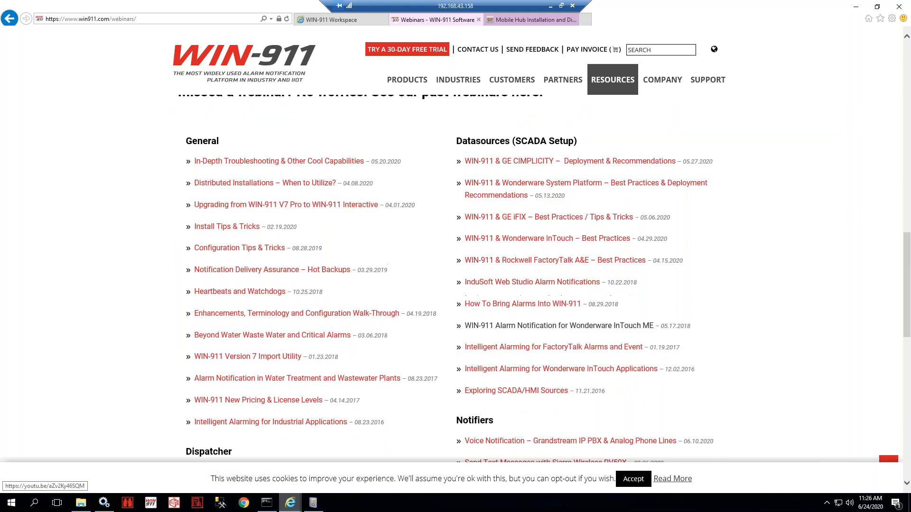